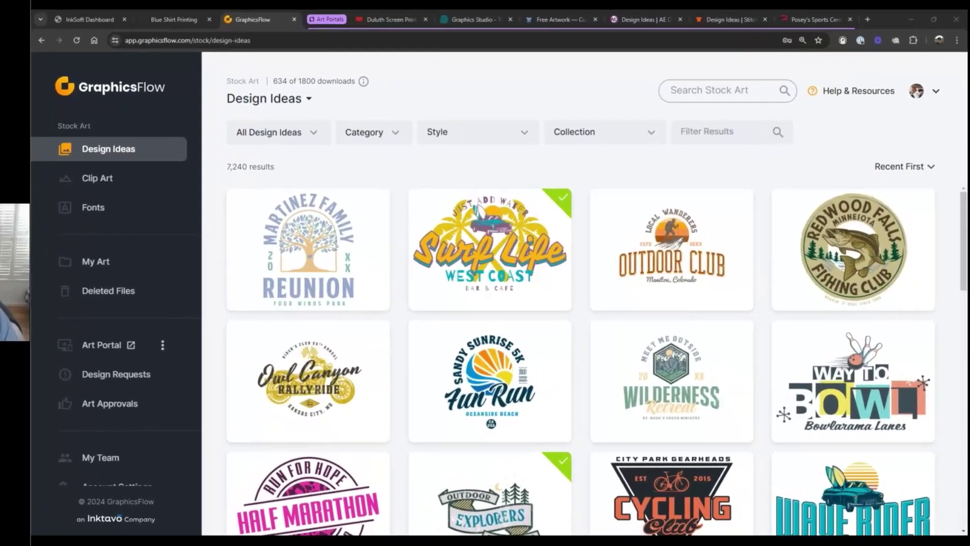
- Check the stock fonts and filter the stock design ideas by "outdoor"
click(210, 216)
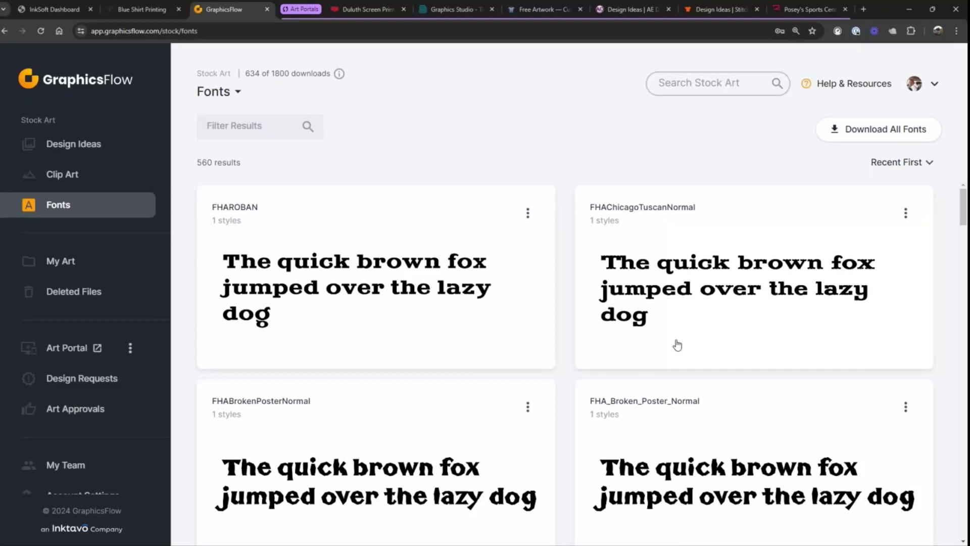
click(144, 146)
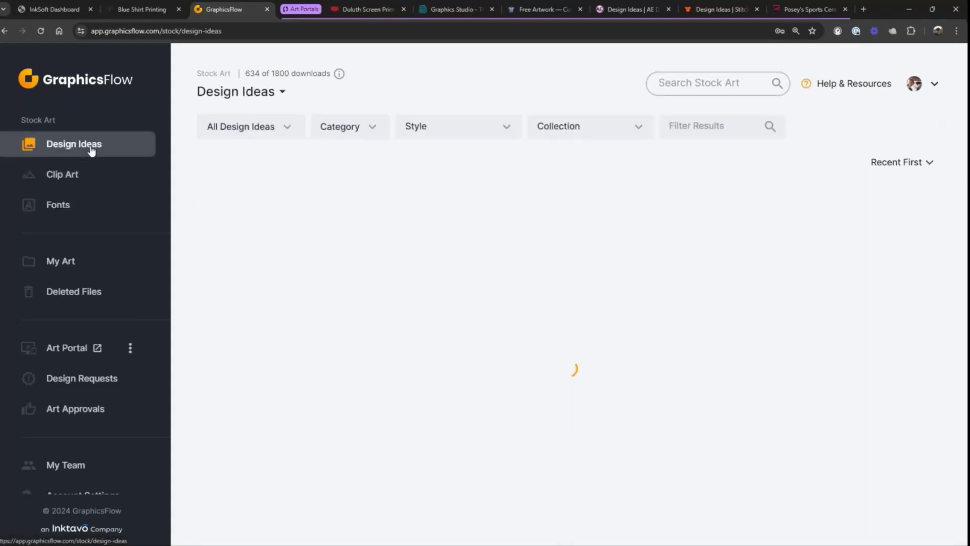
text(out)
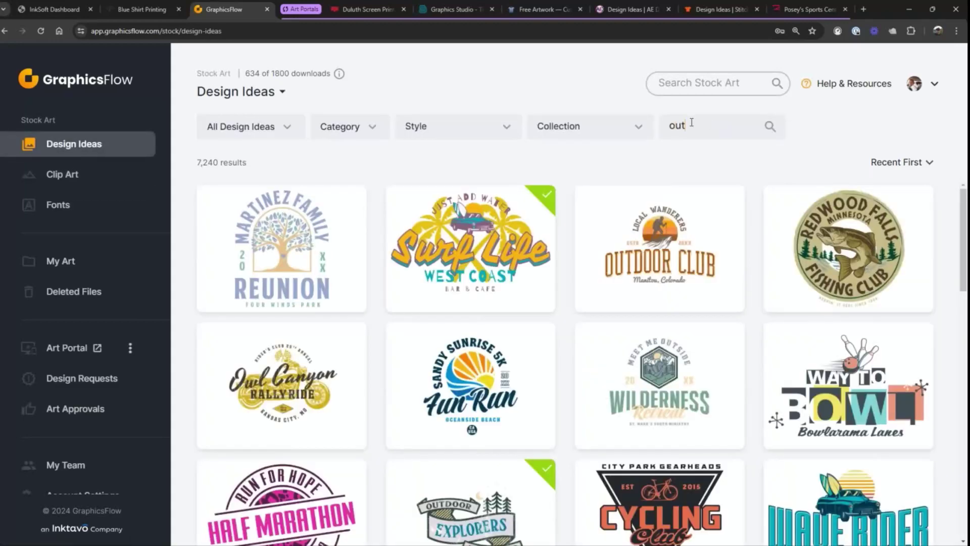
text(do)
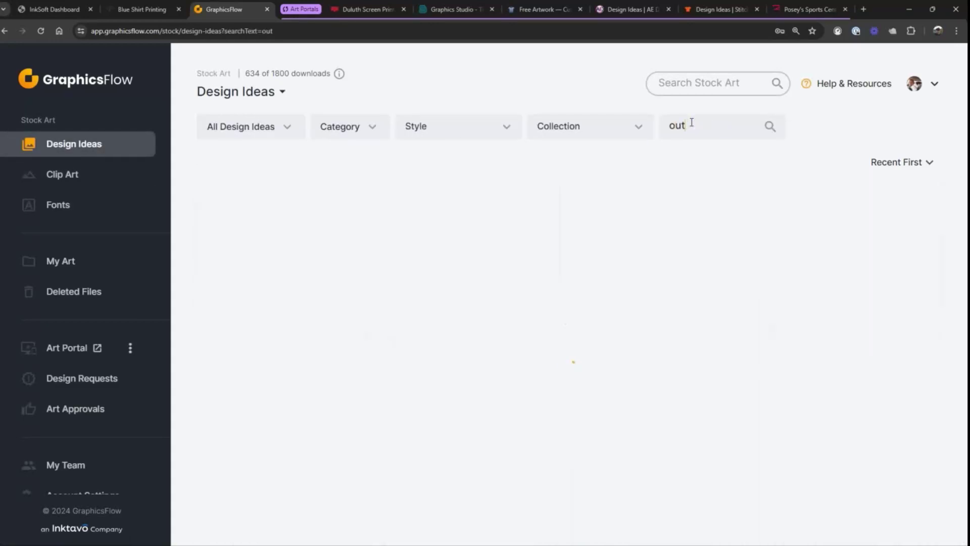
text(or)
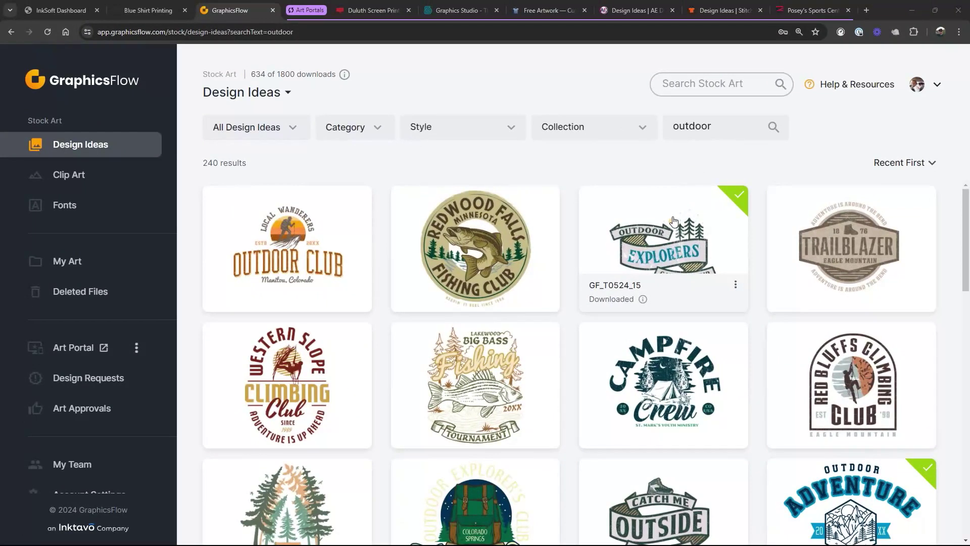
- Open the Redwood Falls Fishing Club design for customizing and replace its two main text lines with CAMP and TONTOZONA
click(482, 236)
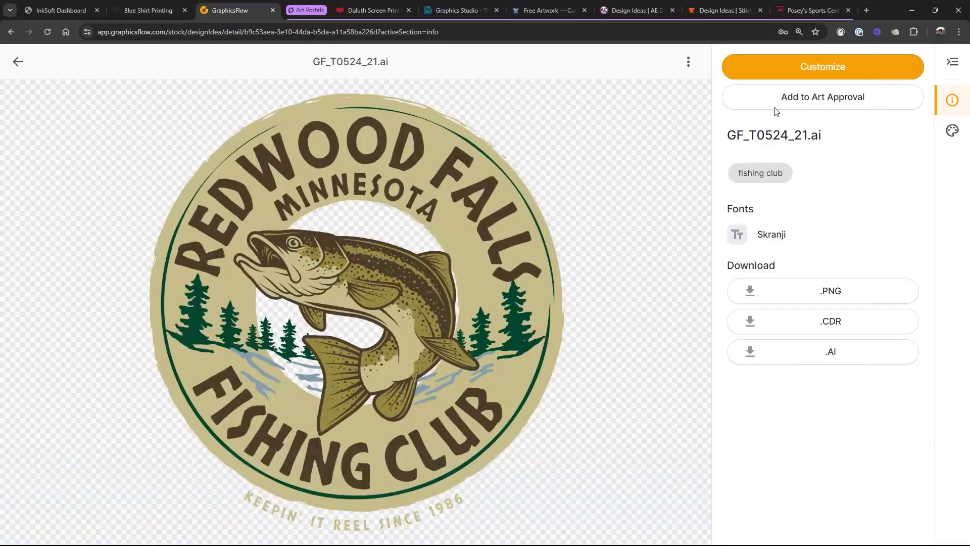
click(769, 67)
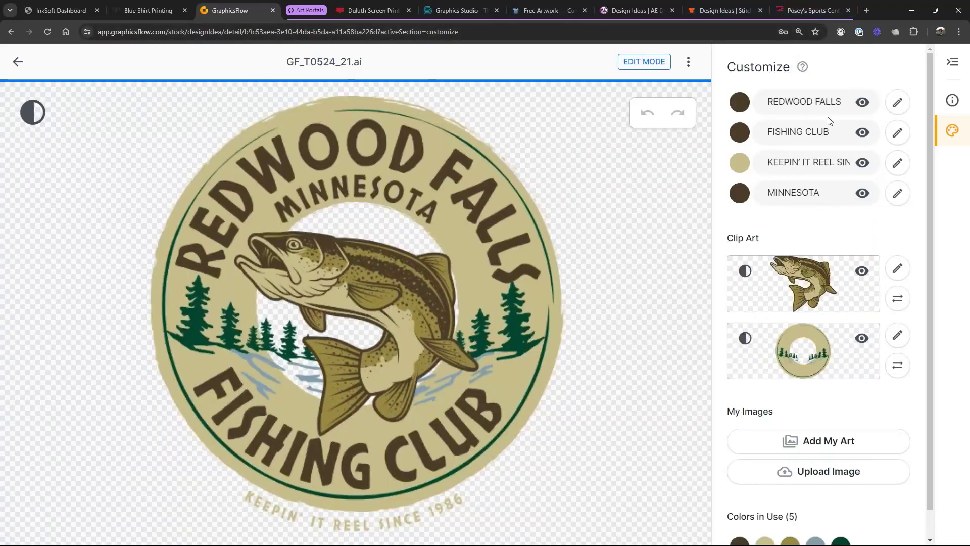
drag(845, 103, 758, 103)
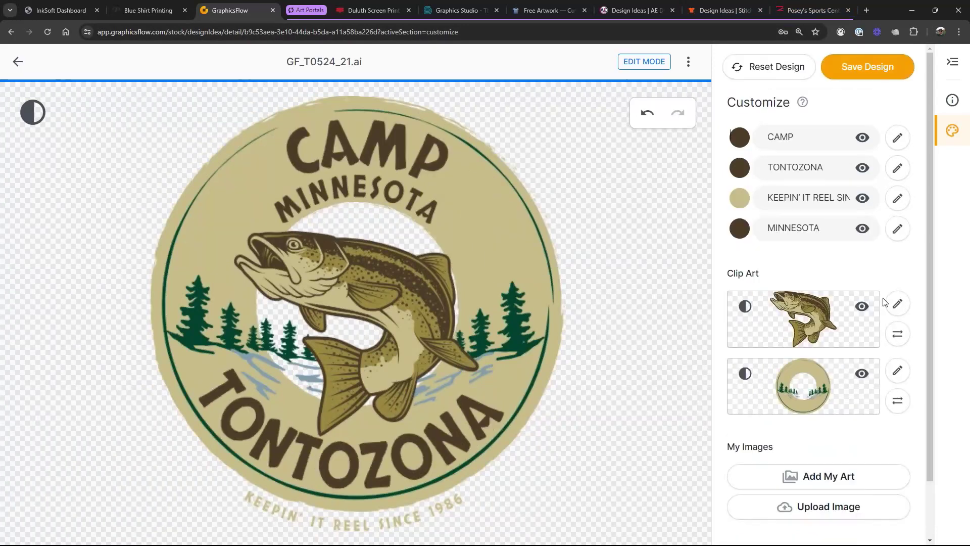
- Change the MINNESOTA text to ARIZONA and the "Keepin' it reel" tagline to SUMMER 2024
drag(822, 228, 740, 228)
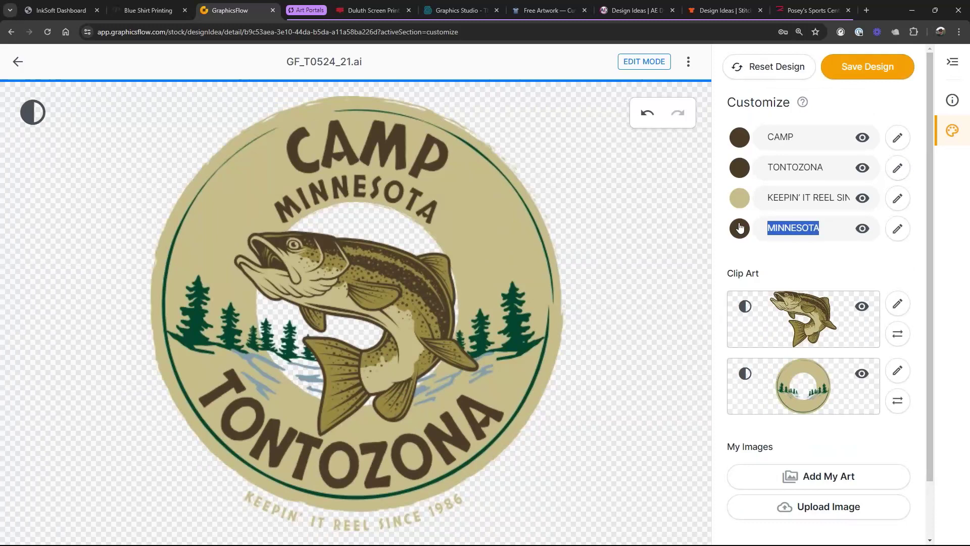
text(ARIZONA)
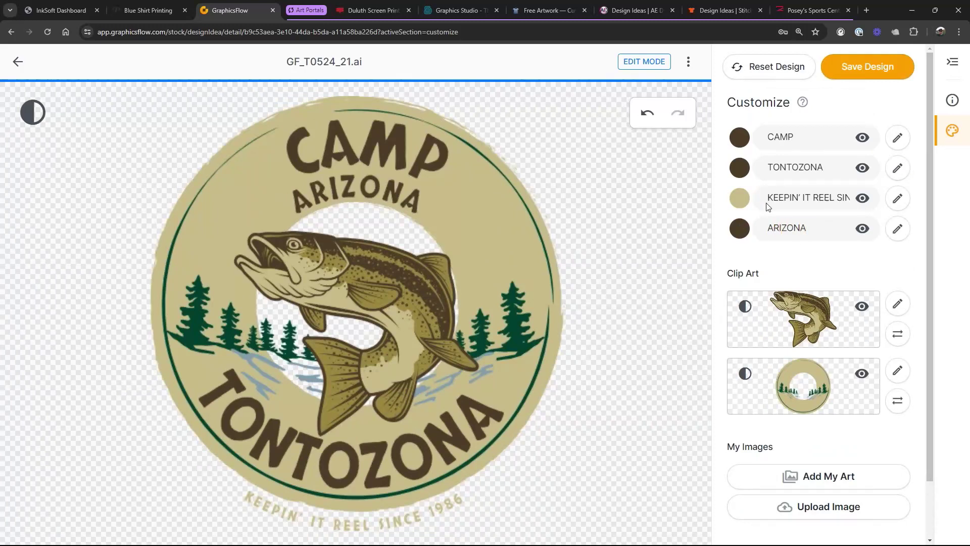
click(898, 201)
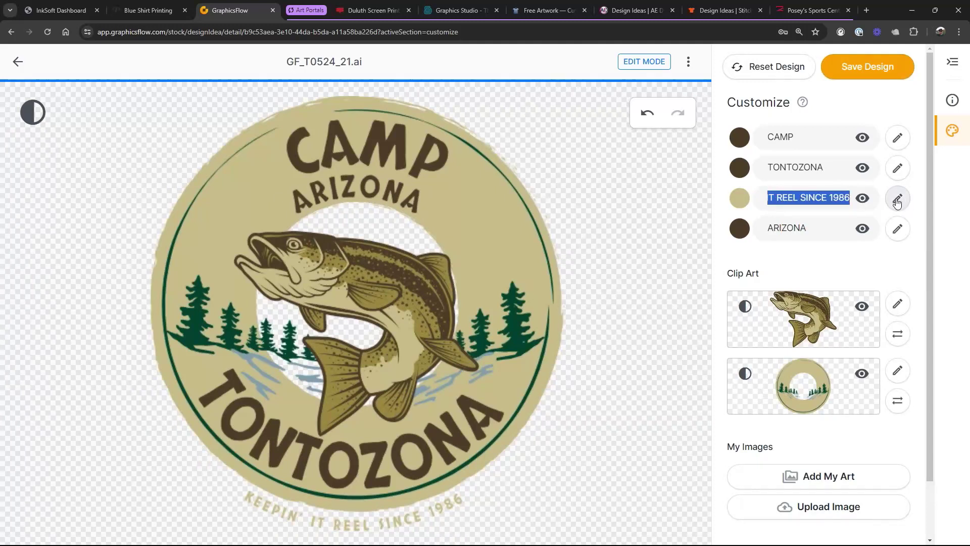
text(SUMMER 2024)
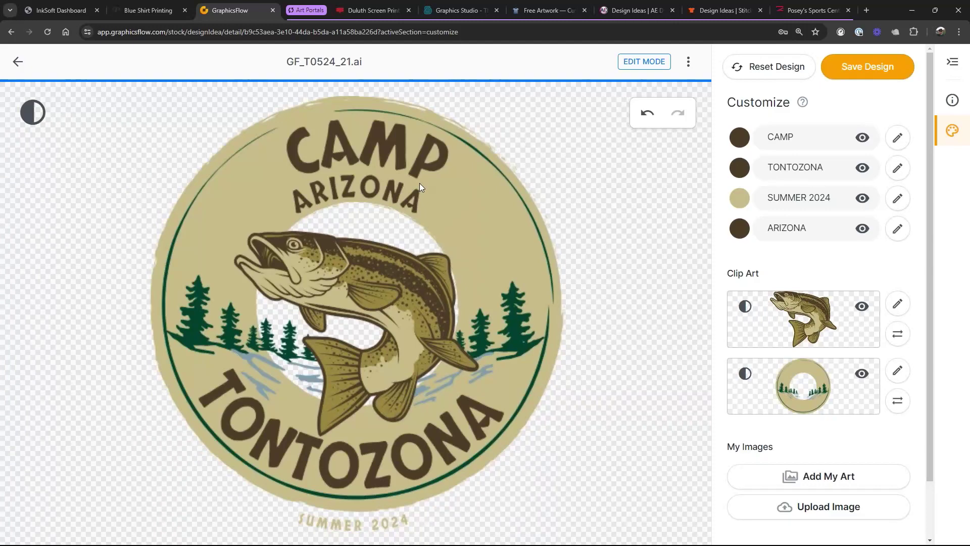
- Recolor the design's dark brown to the muted dark purple from the Default Color Palette
scroll(761, 420, down, 2)
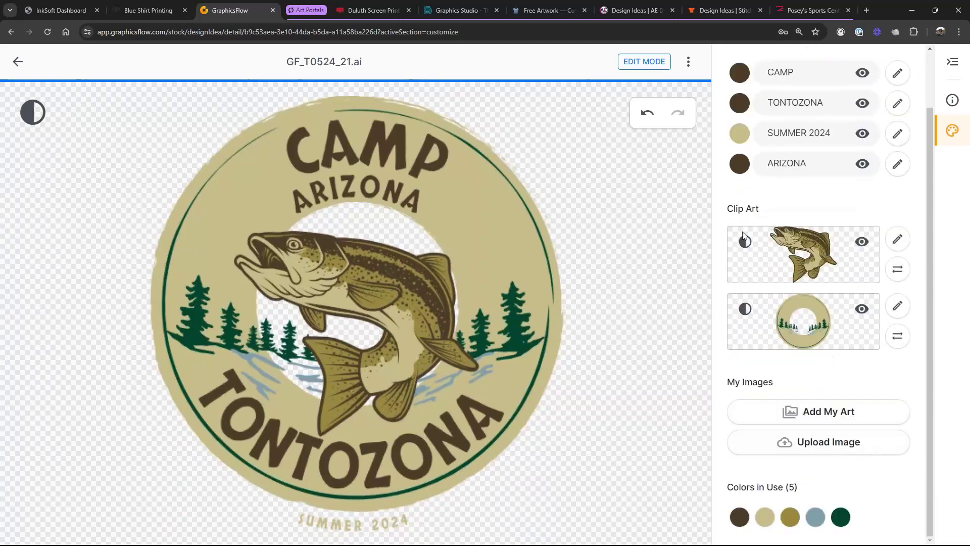
click(741, 519)
click(767, 367)
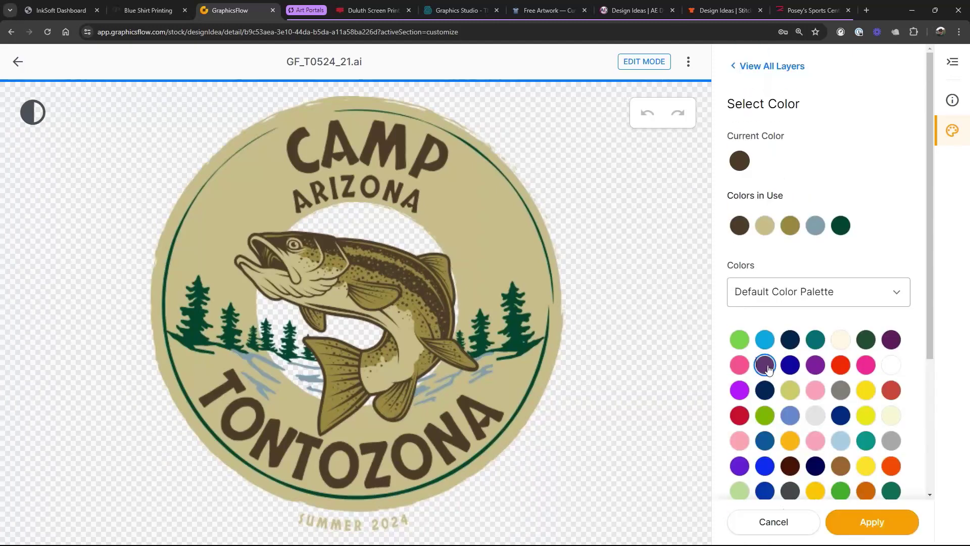
click(852, 523)
- Recolor the design's tan to light blue from the Default Color Palette
scroll(840, 448, down, 2)
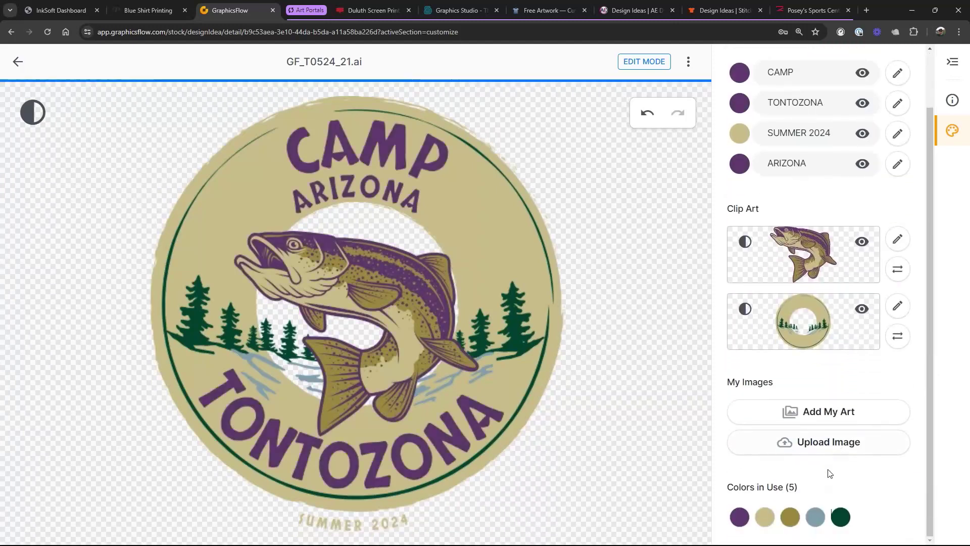
click(765, 518)
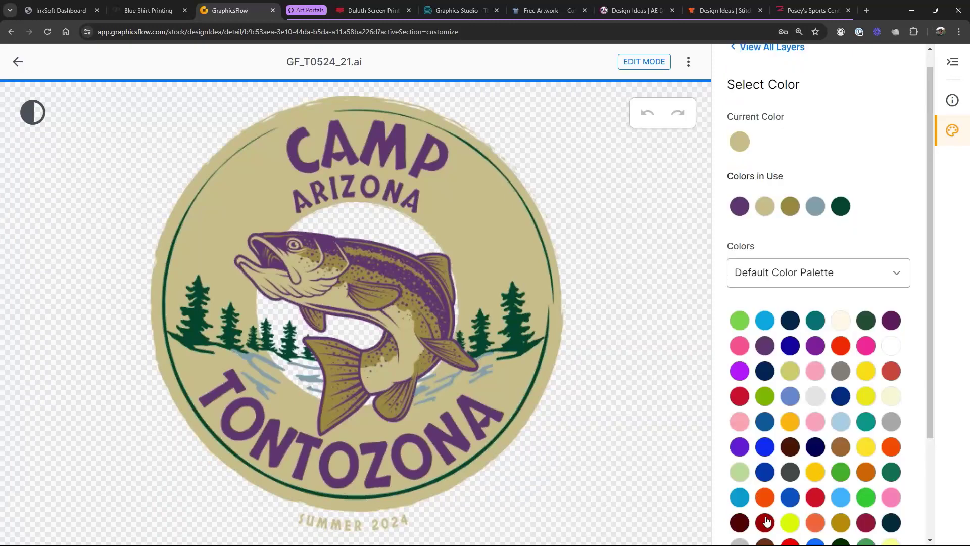
scroll(766, 520, up, 1)
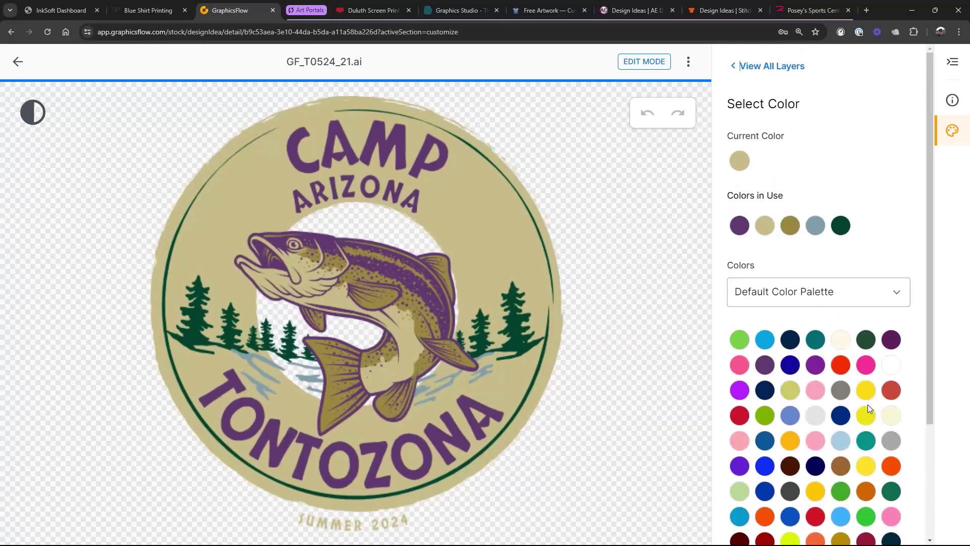
scroll(861, 380, down, 2)
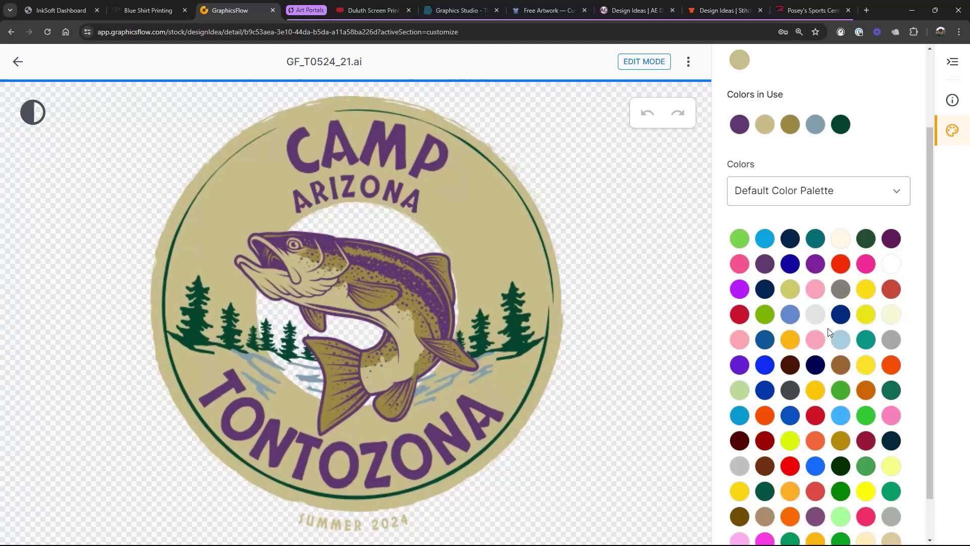
click(841, 339)
- Recolor the design's olive to light gray from the Default Color Palette
scroll(839, 404, down, 1)
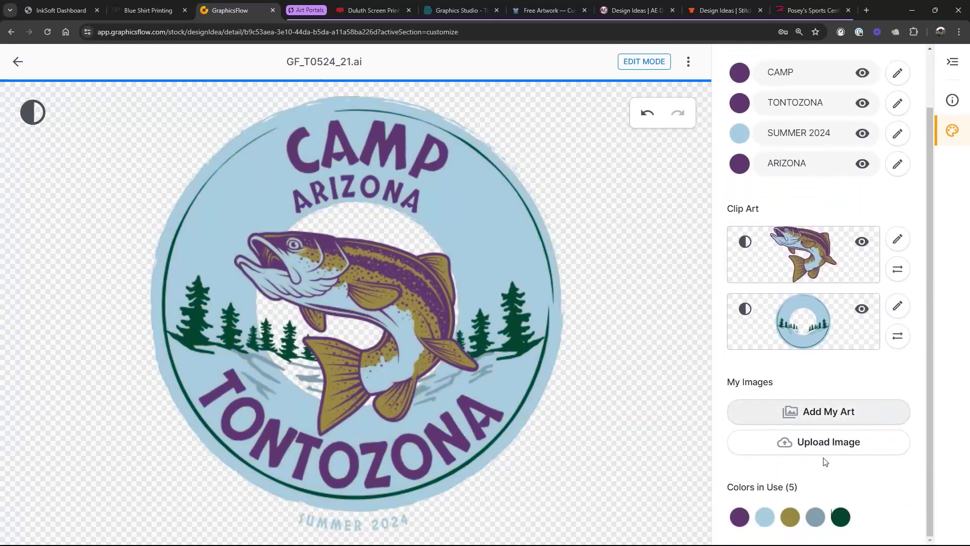
click(791, 517)
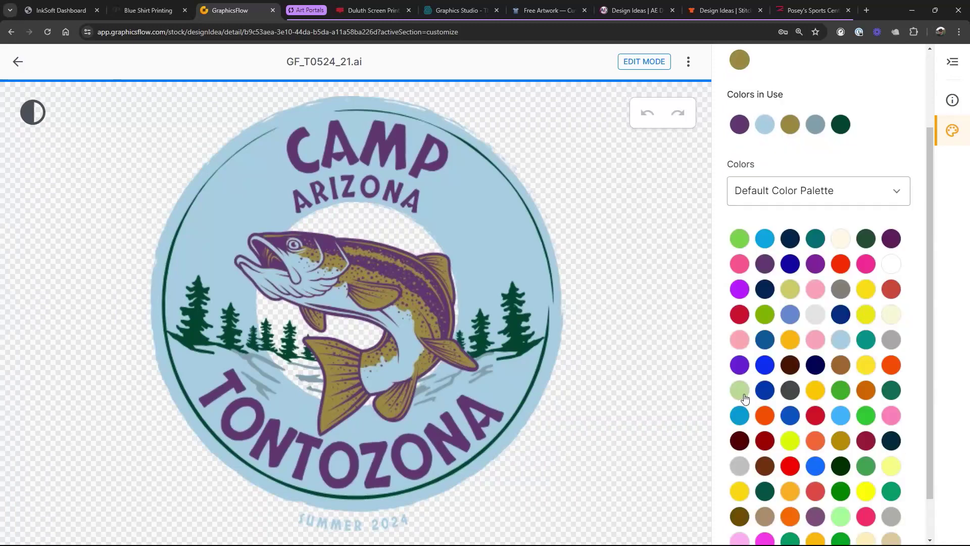
click(889, 342)
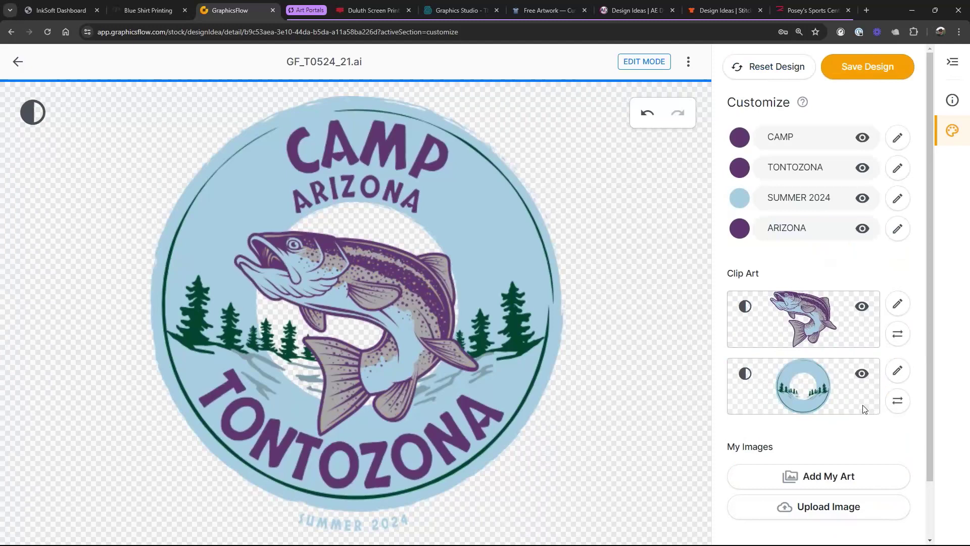
- Recolor the design's dark green trees and ring line to teal from the Default Color Palette
scroll(845, 459, down, 2)
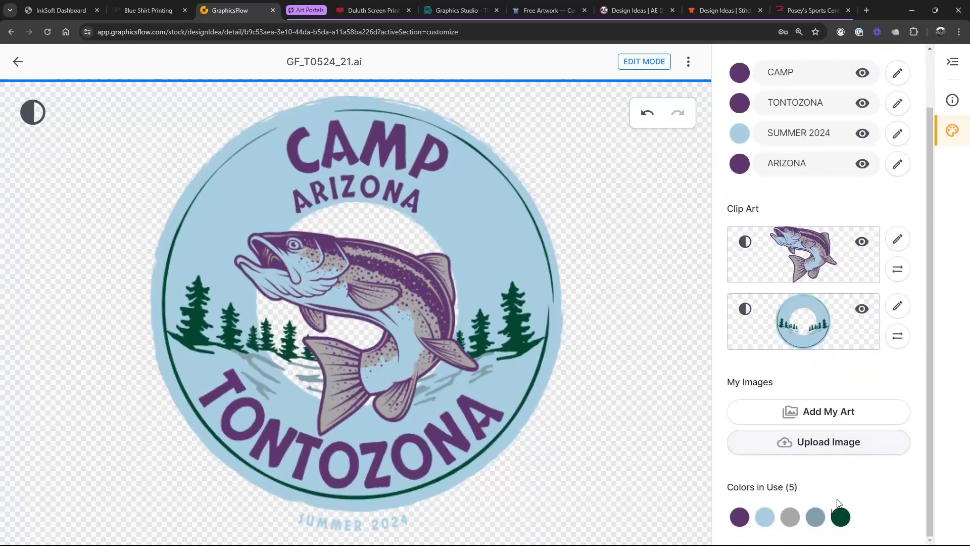
click(841, 517)
scroll(884, 373, down, 2)
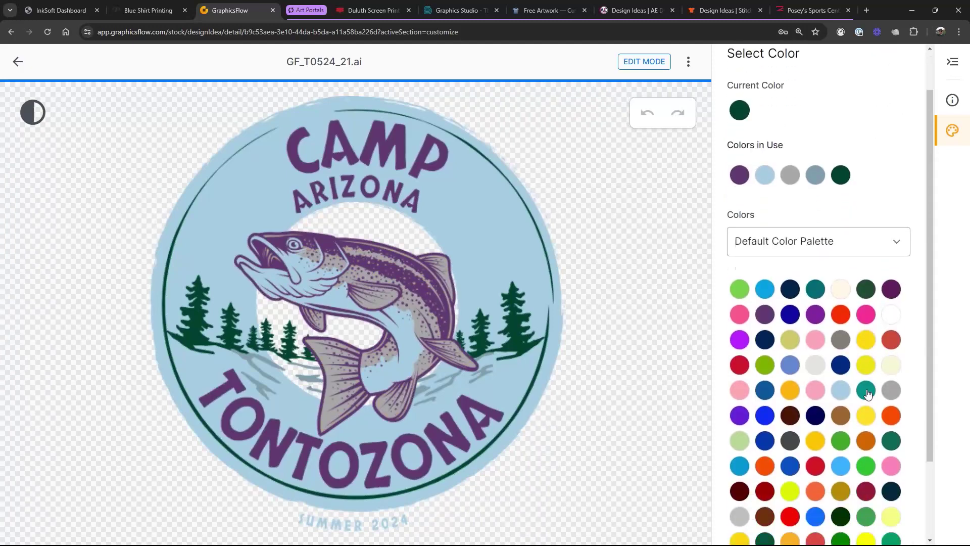
click(867, 393)
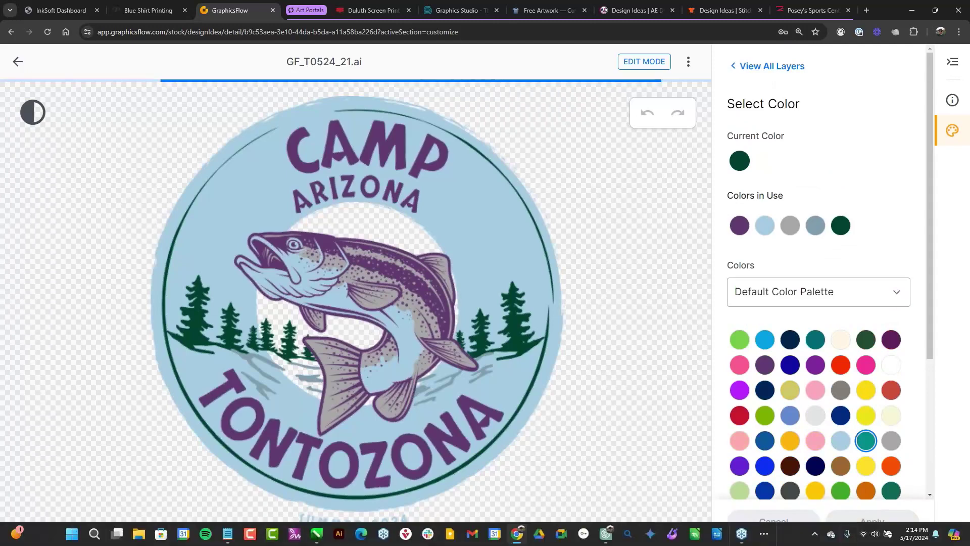
click(852, 521)
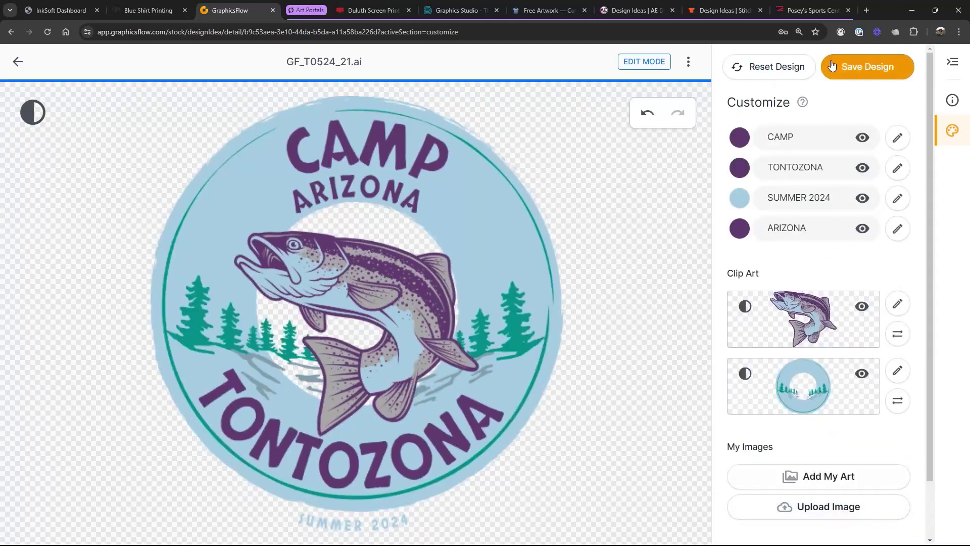
- Start saving the customized design to My Art and name it "Camp Design 01"
click(876, 71)
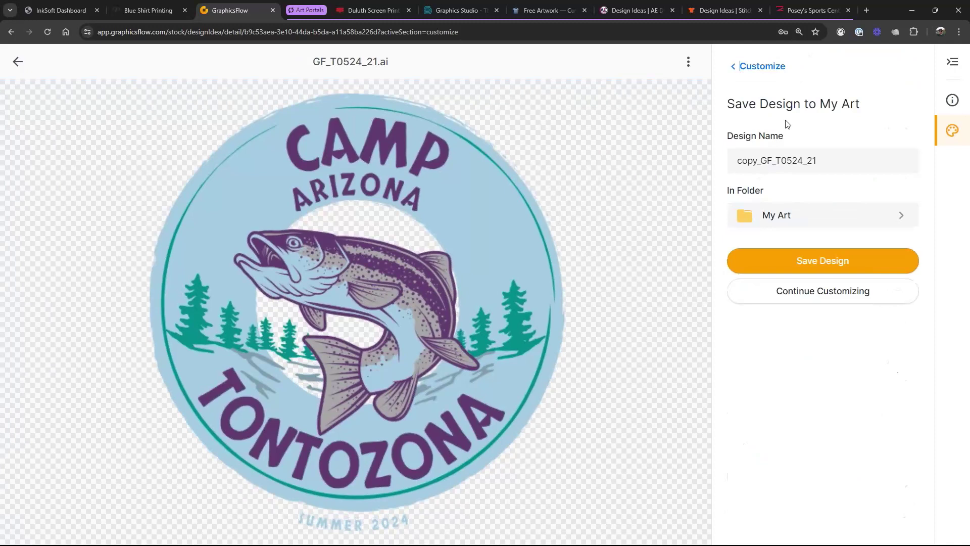
drag(849, 160, 682, 161)
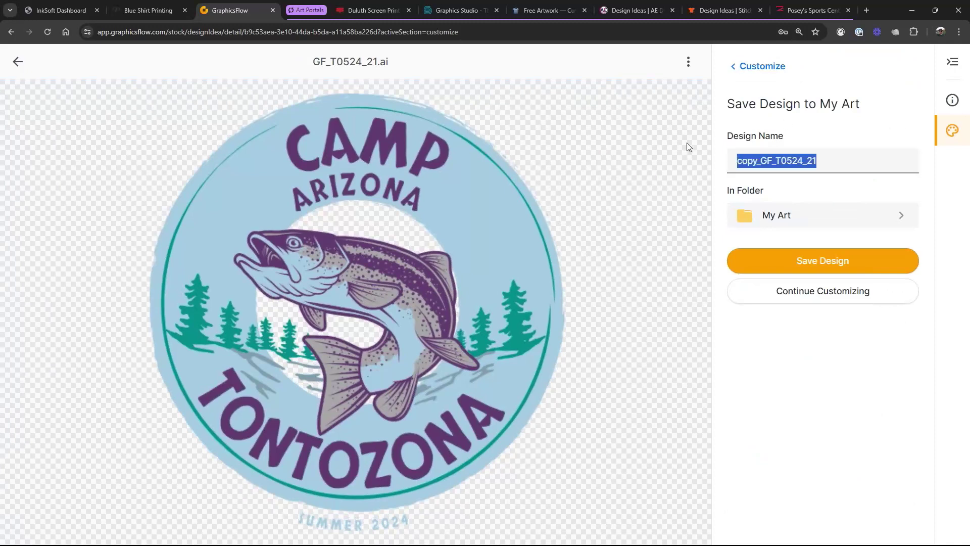
text(Camp Desoig)
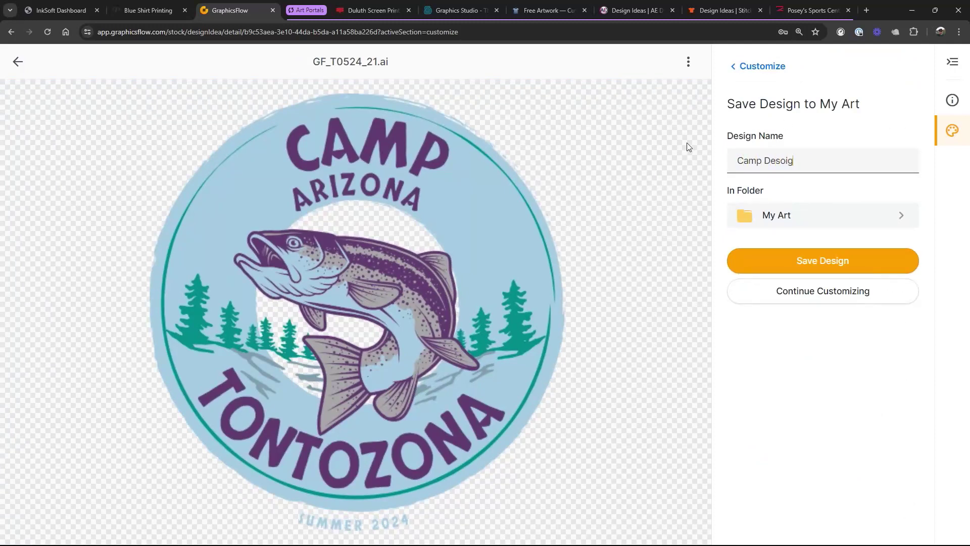
key(BackSpace)
key(BackSpace)
key(BackSpace)
text(ign 01)
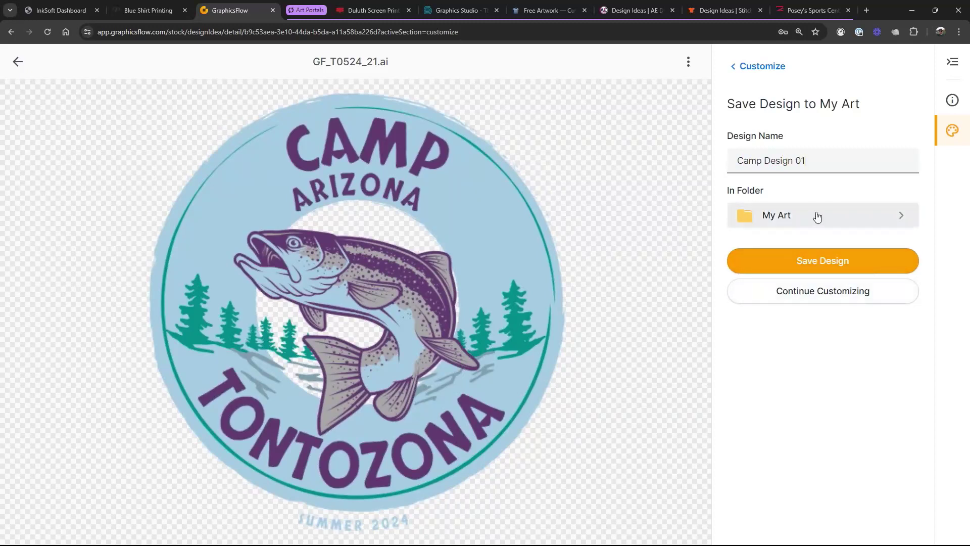
- Create a folder named "Camp Designs" inside My Art and save the customized design
click(817, 217)
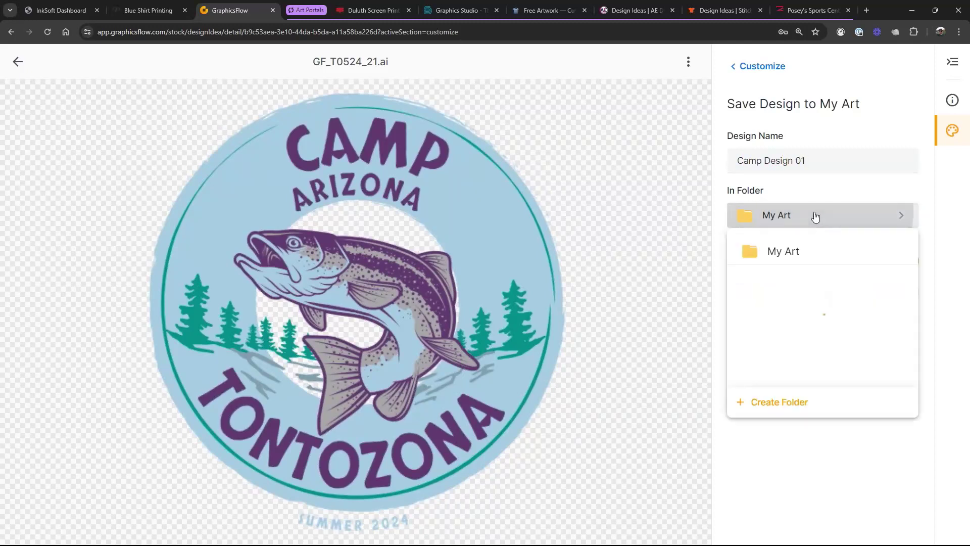
click(776, 404)
text(Camp Designs)
click(871, 399)
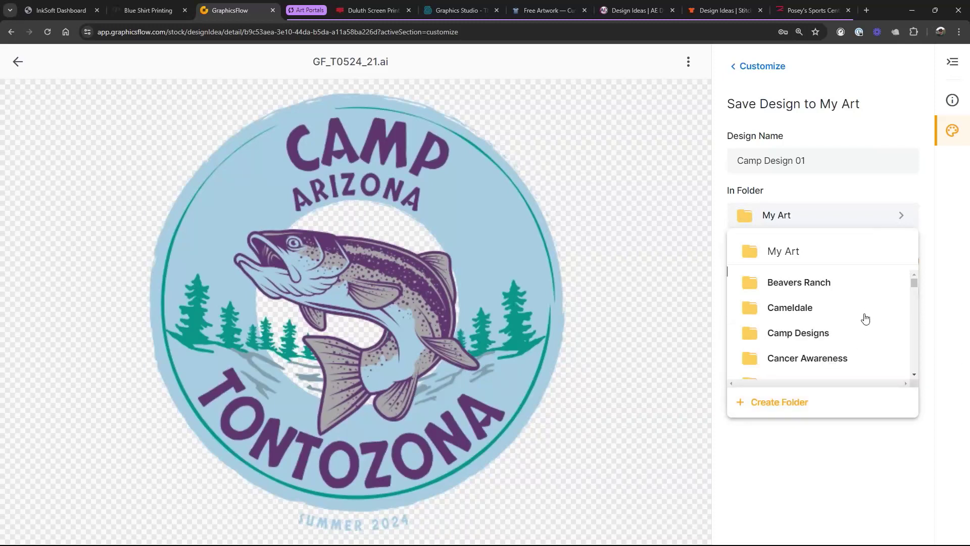
click(896, 470)
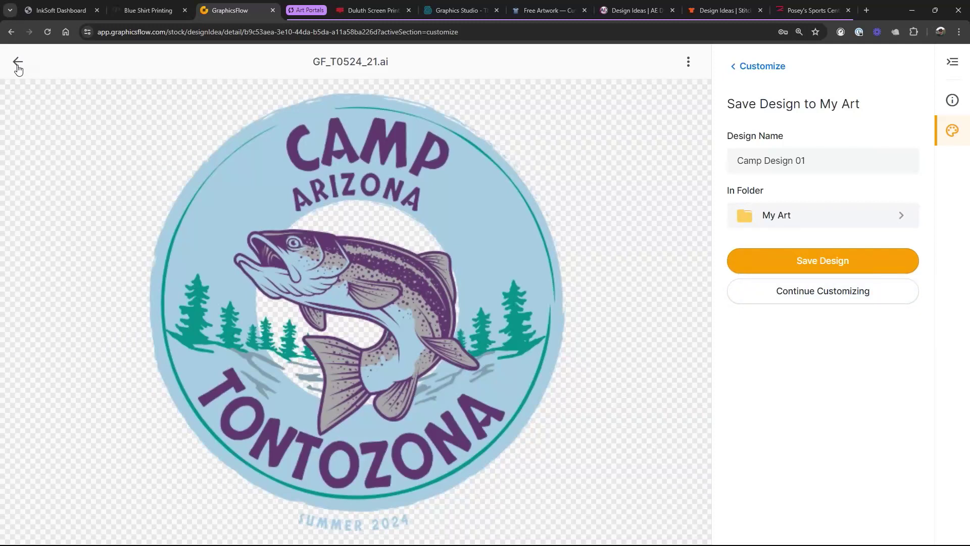
click(857, 264)
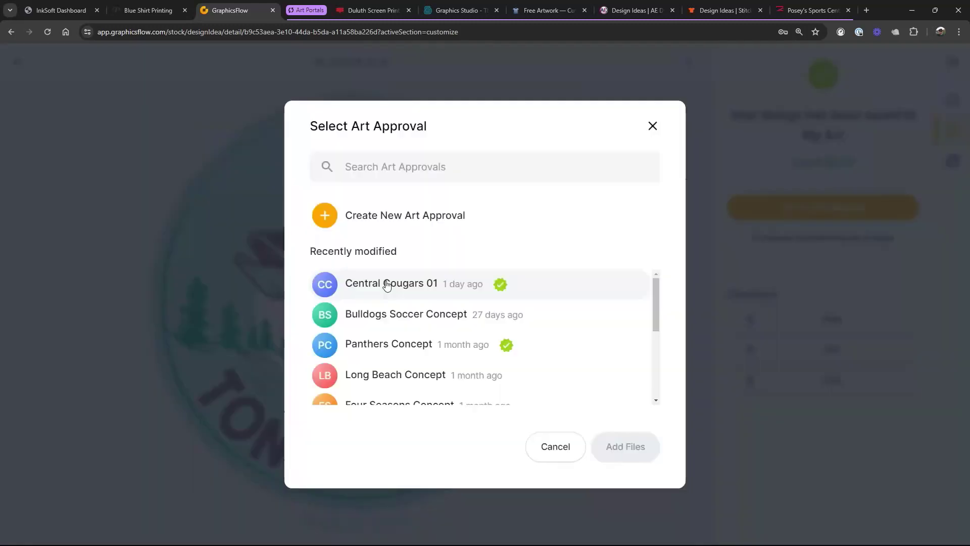
- Create a new art approval named "Camp Designs" and add the customized design to it
click(379, 216)
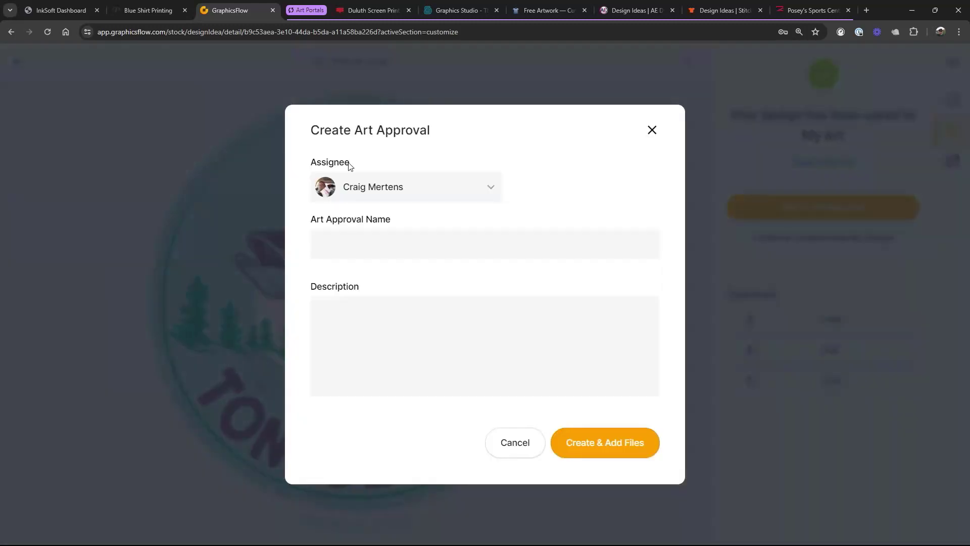
click(397, 238)
text(Camp Designs)
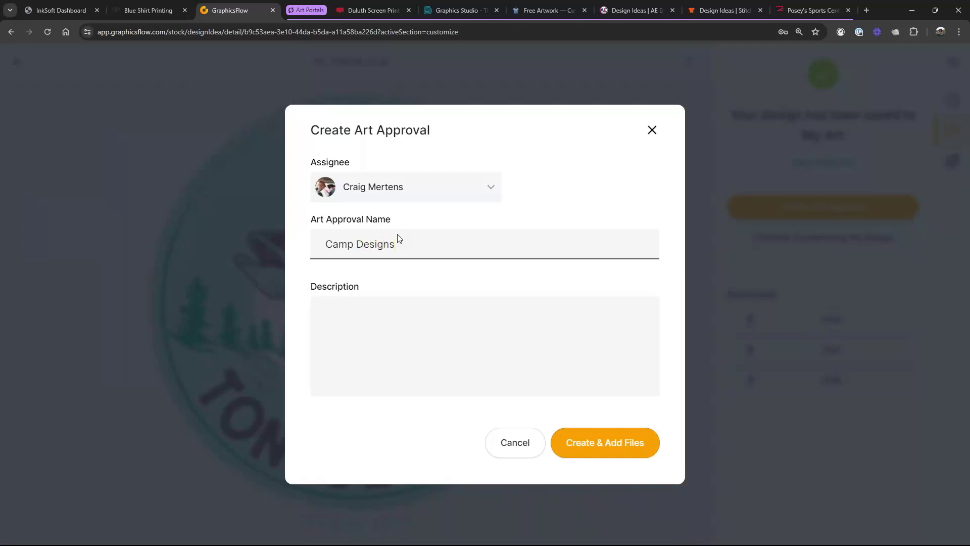
click(586, 444)
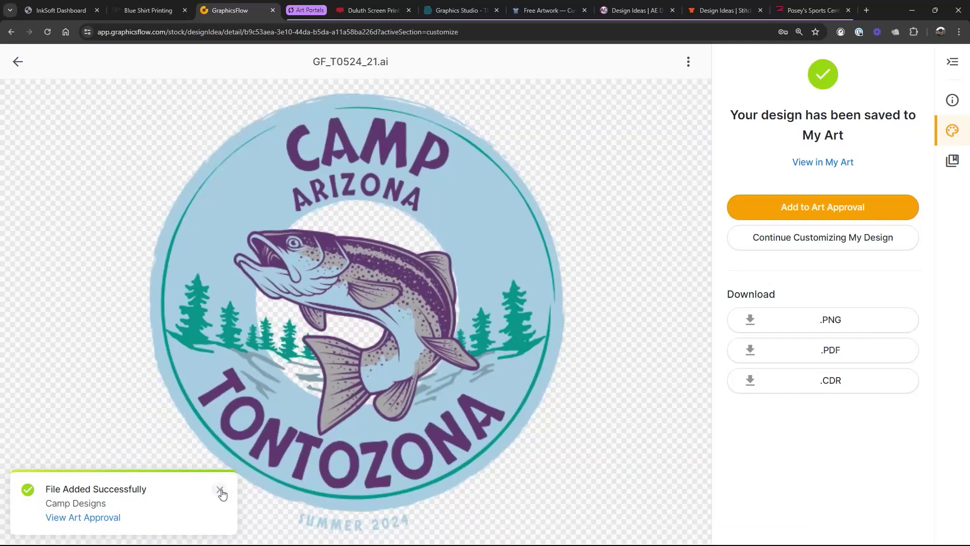
click(221, 489)
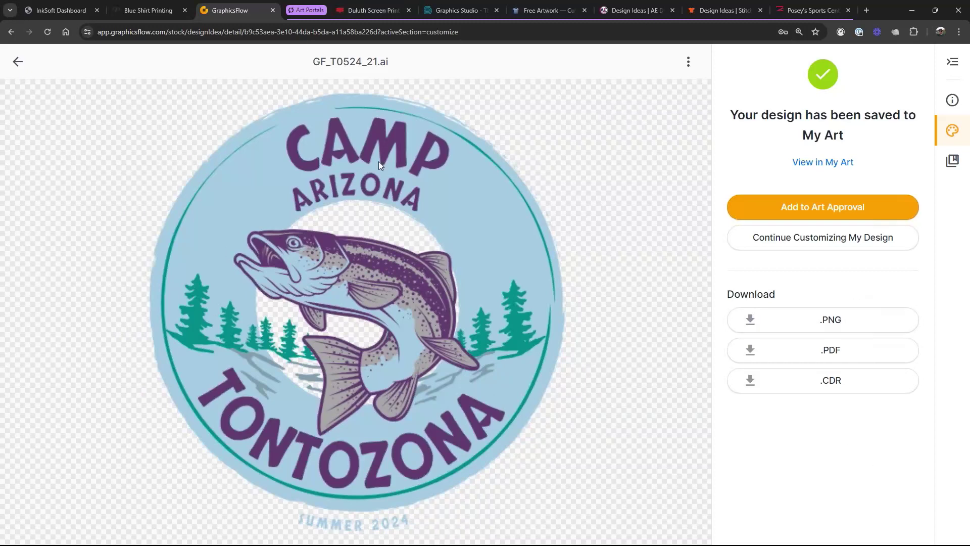
- Leave the stock design and move "Camp Design 01" in My Art into the "Camp Designs" folder
click(17, 62)
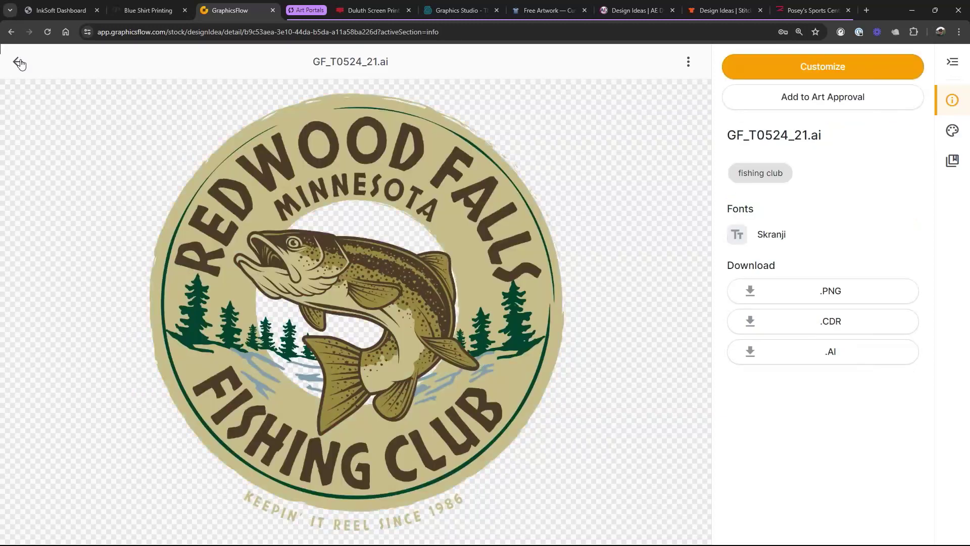
click(20, 63)
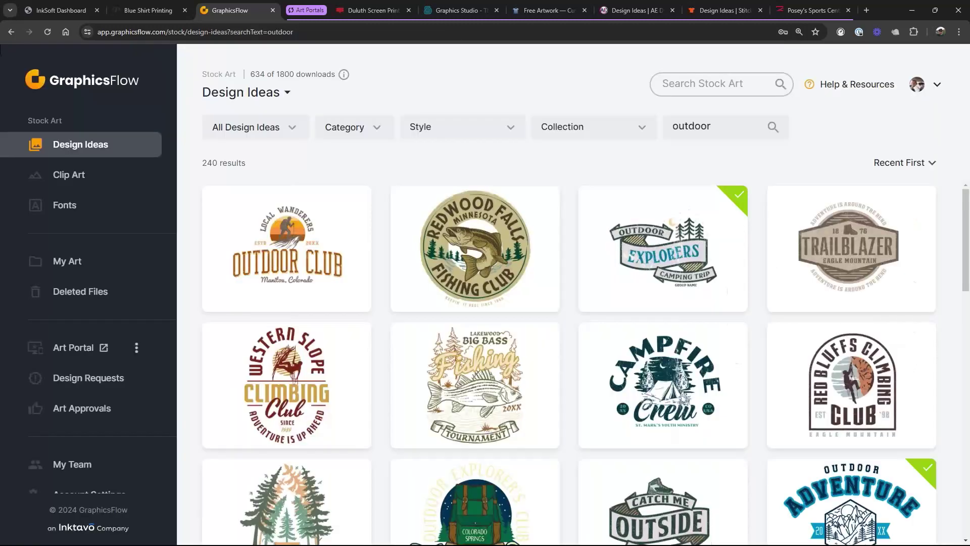
click(67, 260)
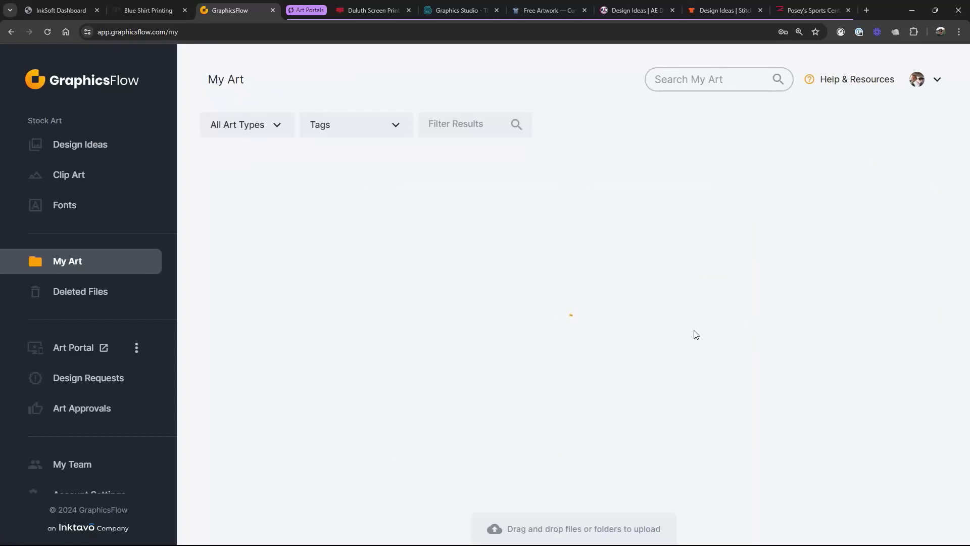
scroll(679, 400, down, 20)
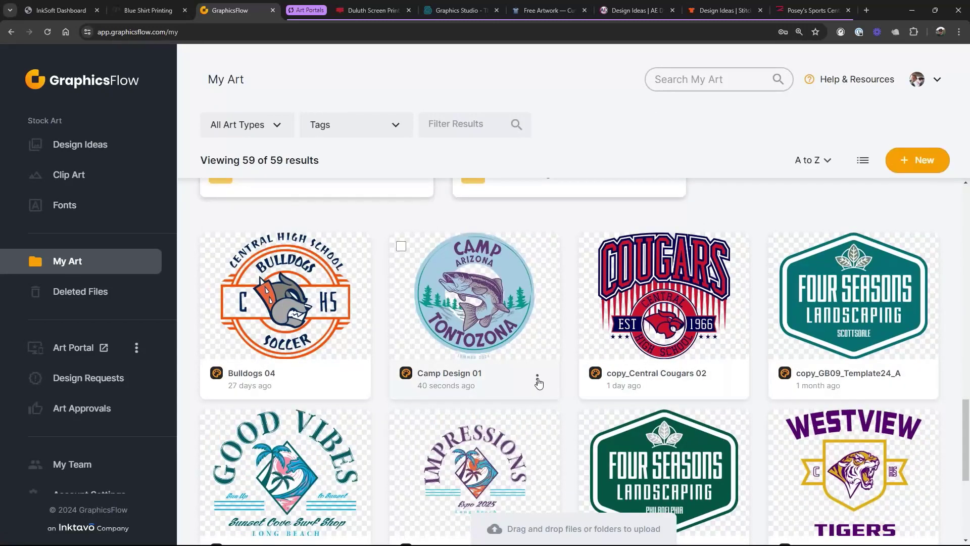
click(538, 381)
click(460, 177)
click(431, 222)
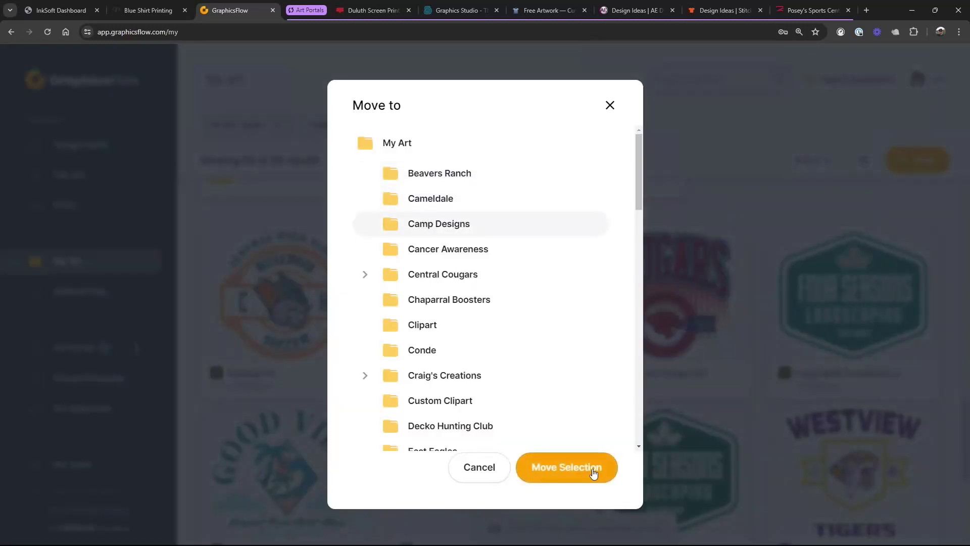
click(568, 468)
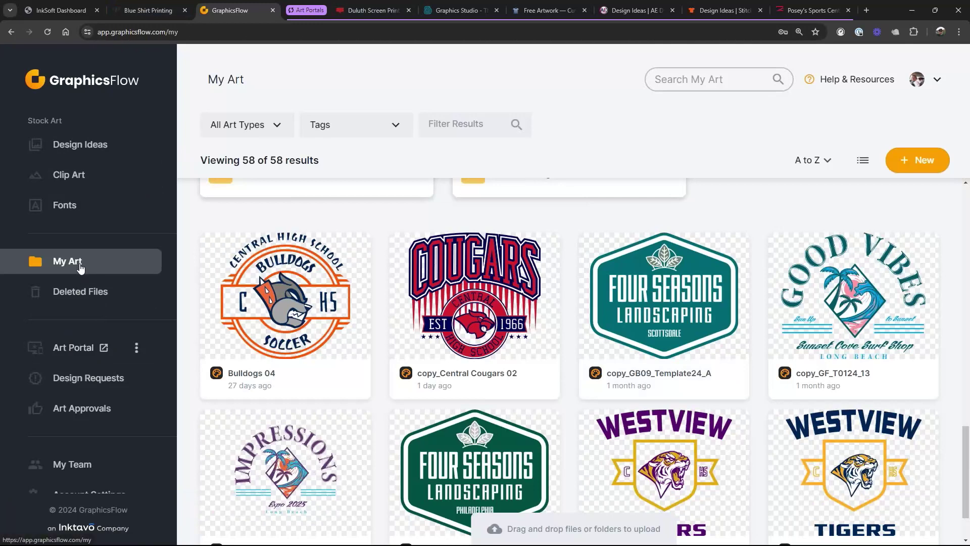
- Tag "Camp Design 01" in the "Camp Designs" folder with "Trout", "Fish" and "Camp"
scroll(373, 249, up, 15)
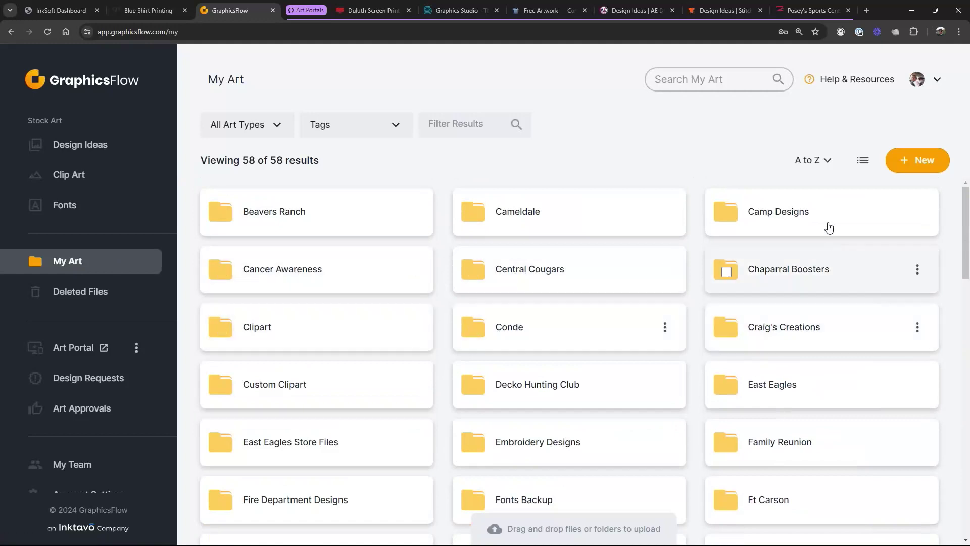
click(778, 222)
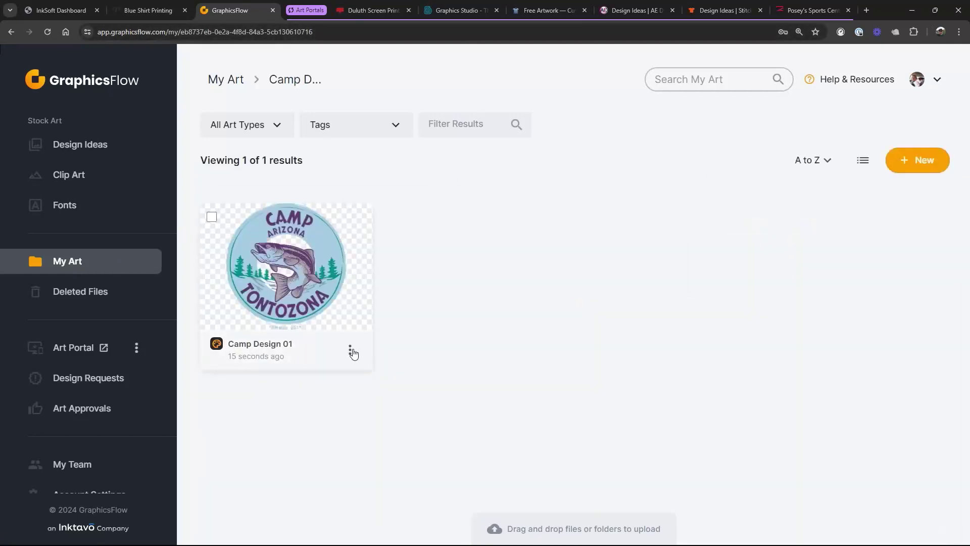
click(351, 352)
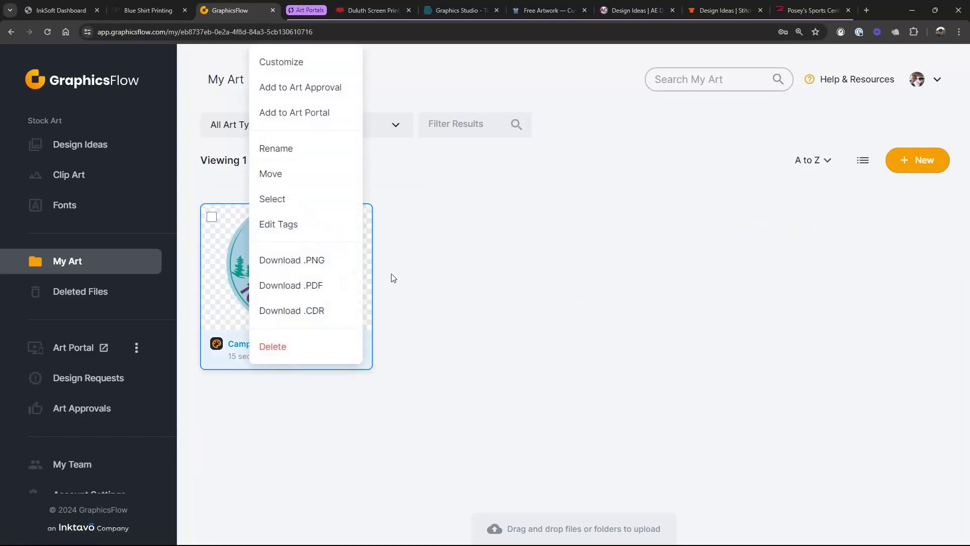
click(306, 226)
click(349, 312)
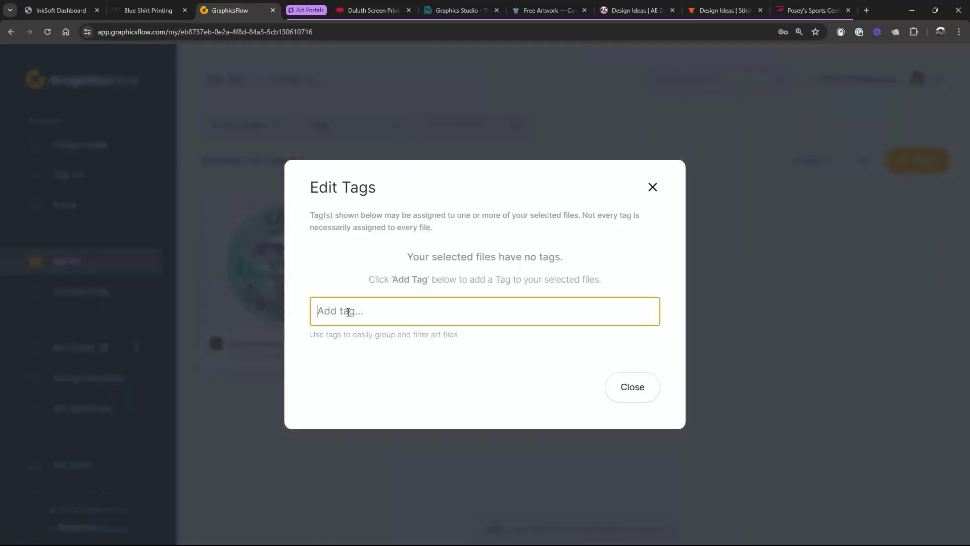
text(Trout)
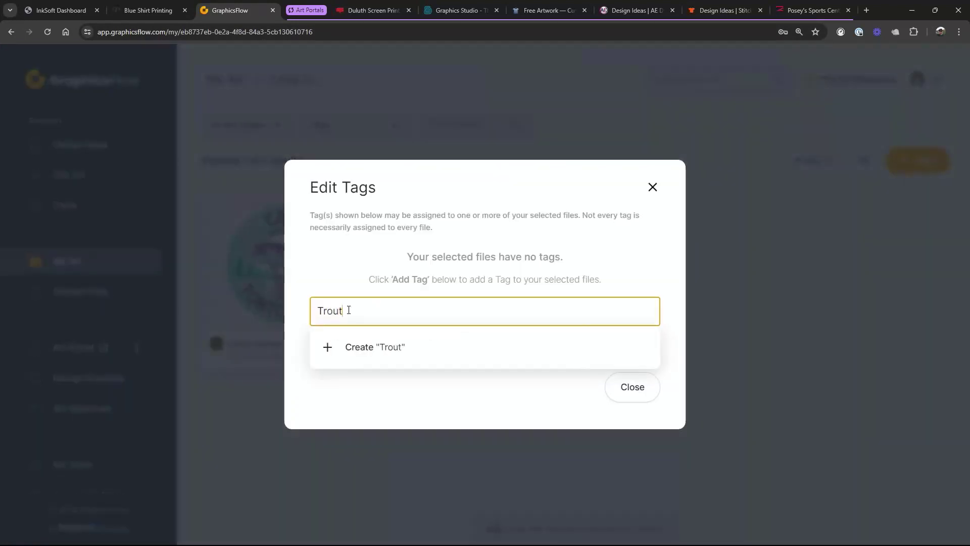
click(368, 349)
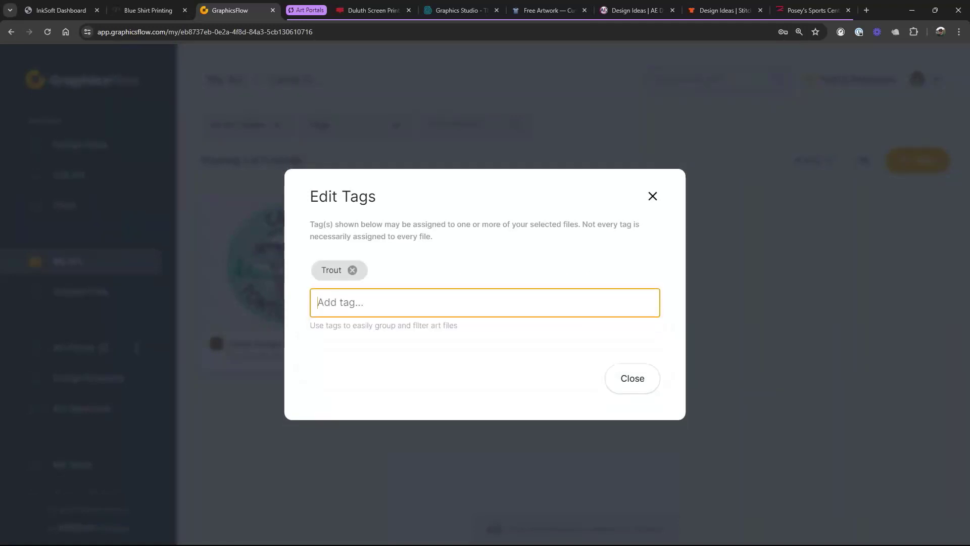
text(Fish)
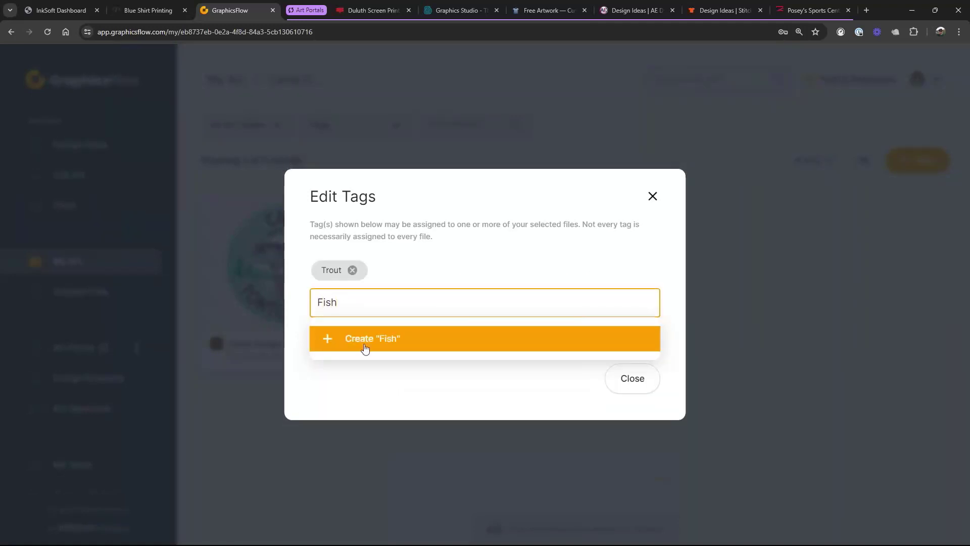
click(366, 349)
text(Camp)
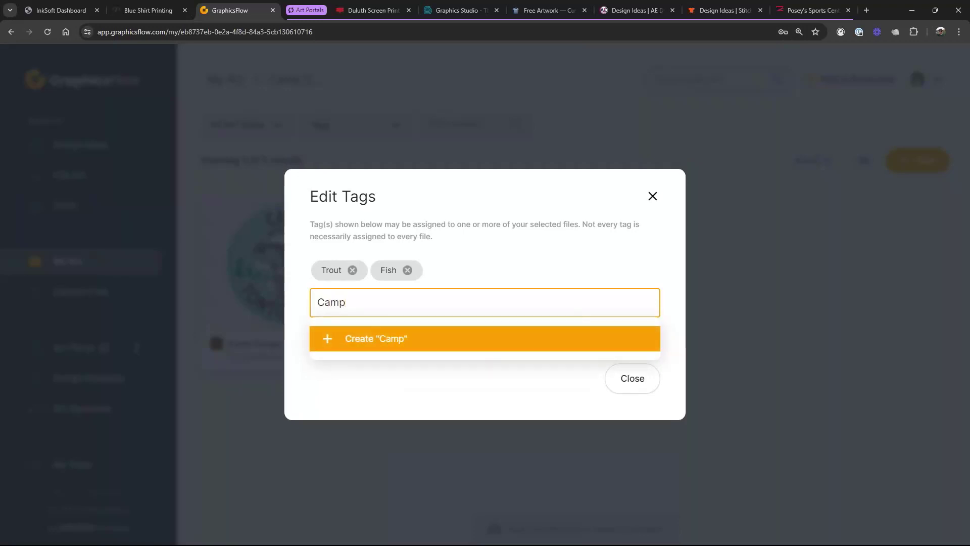
key(Return)
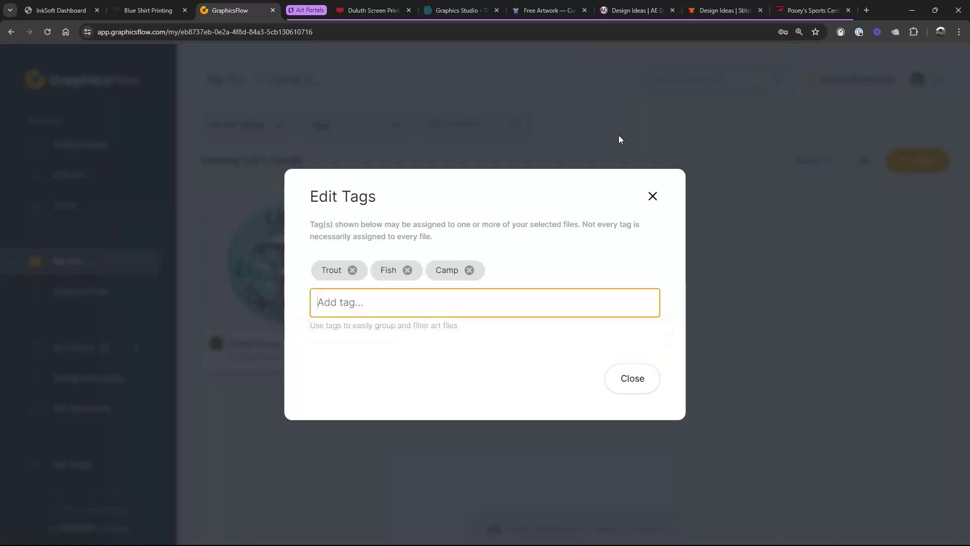
click(641, 381)
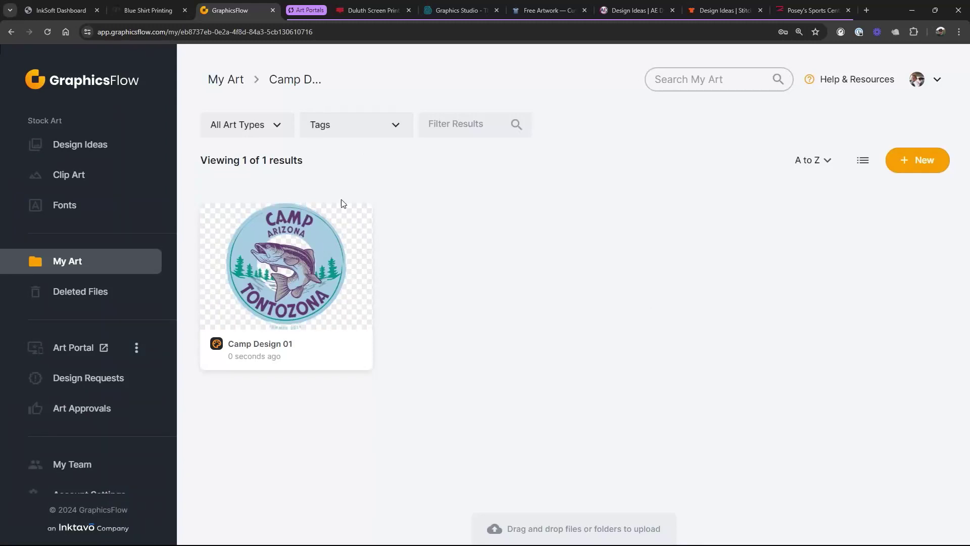
- Add "Camp Design 01" to the Art Portal
click(211, 217)
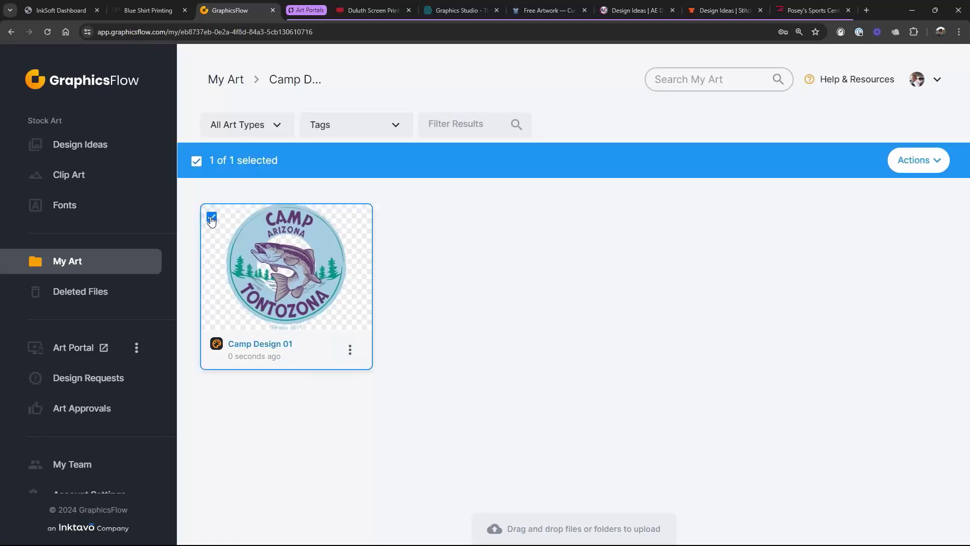
click(938, 166)
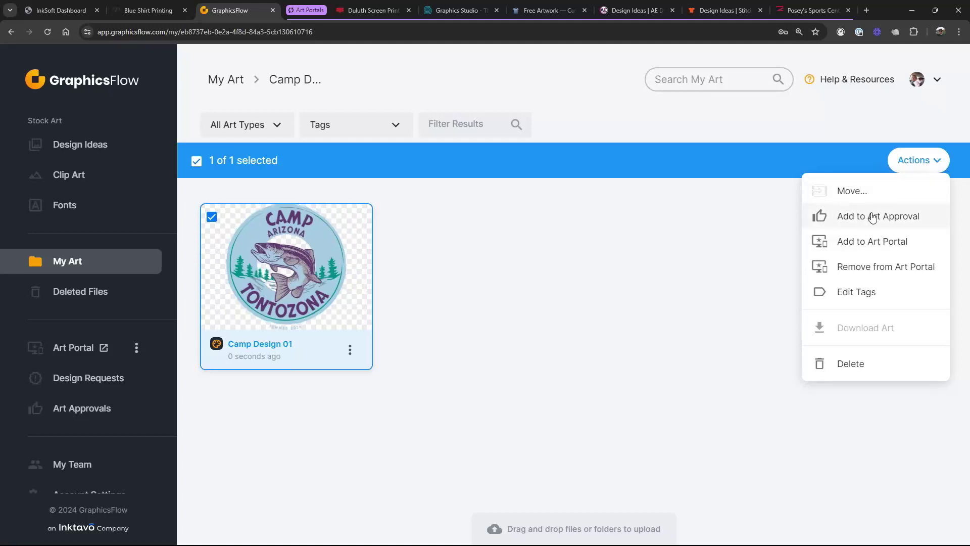
click(883, 245)
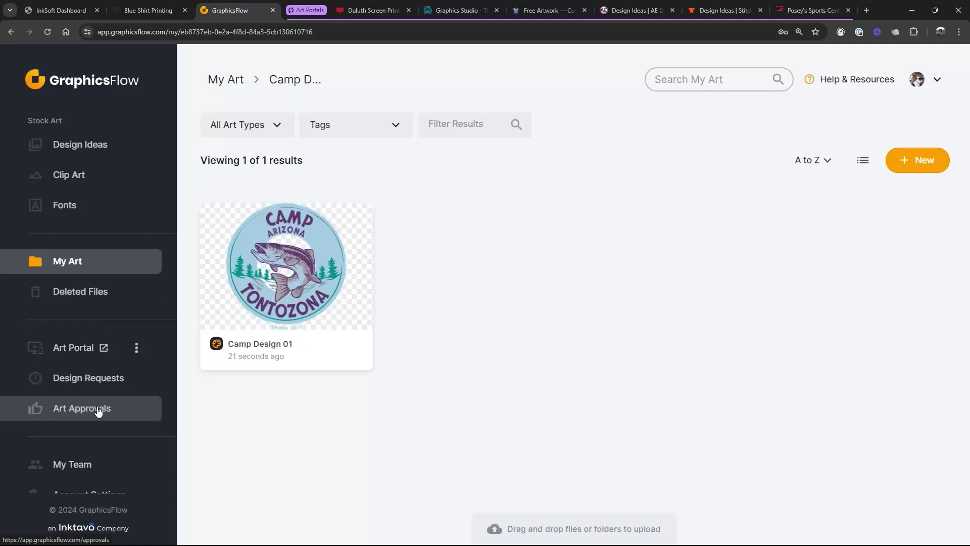
- Visit the Art Portal and add the featured "Camp Design 01" to the design request selections without notes
click(84, 348)
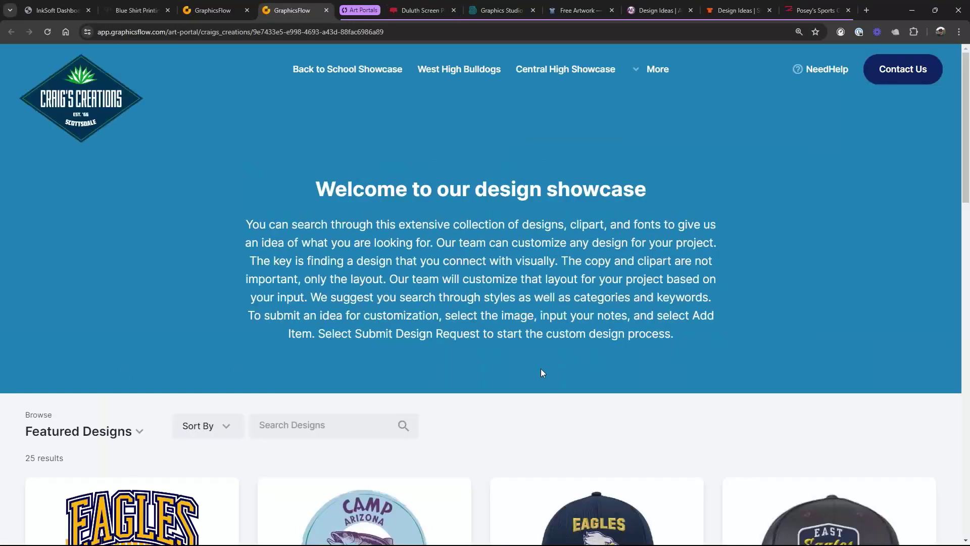
scroll(570, 362, down, 5)
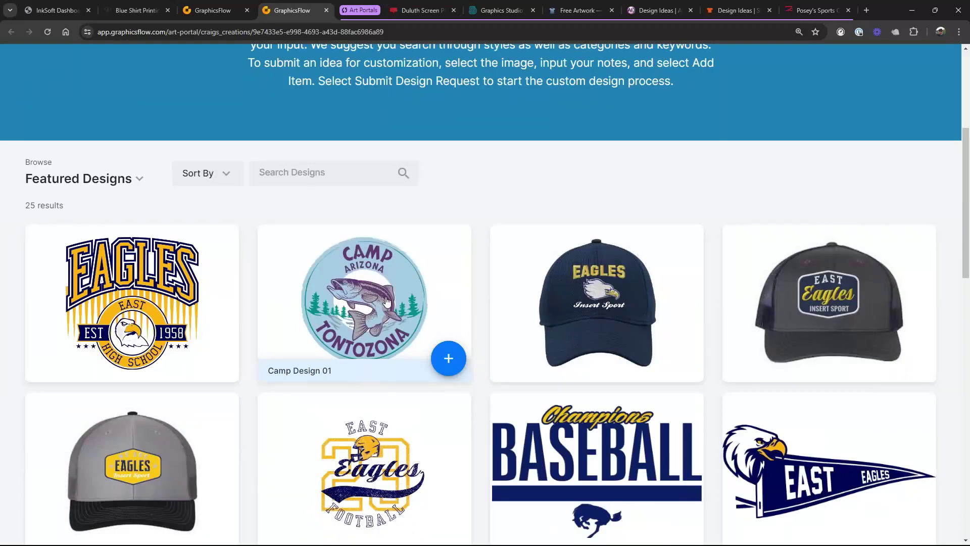
click(387, 301)
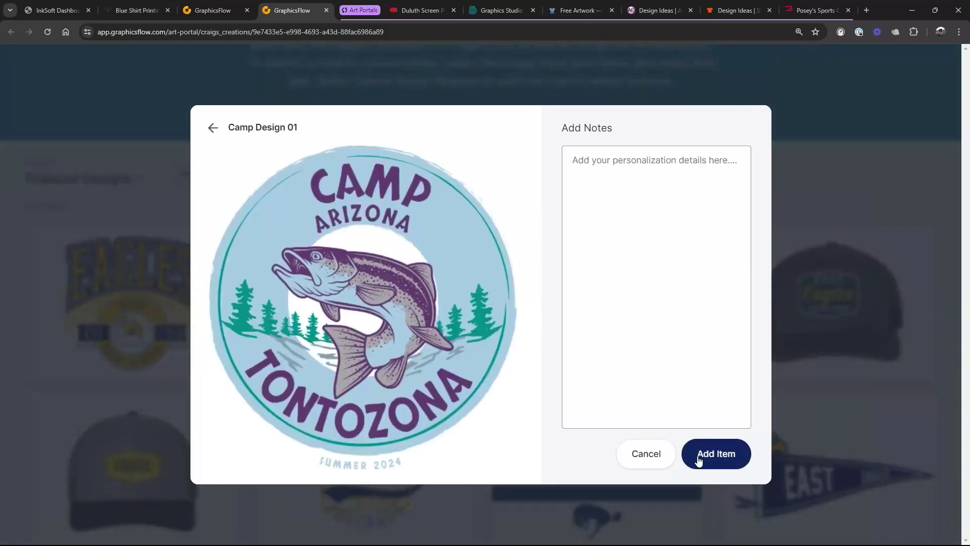
click(707, 465)
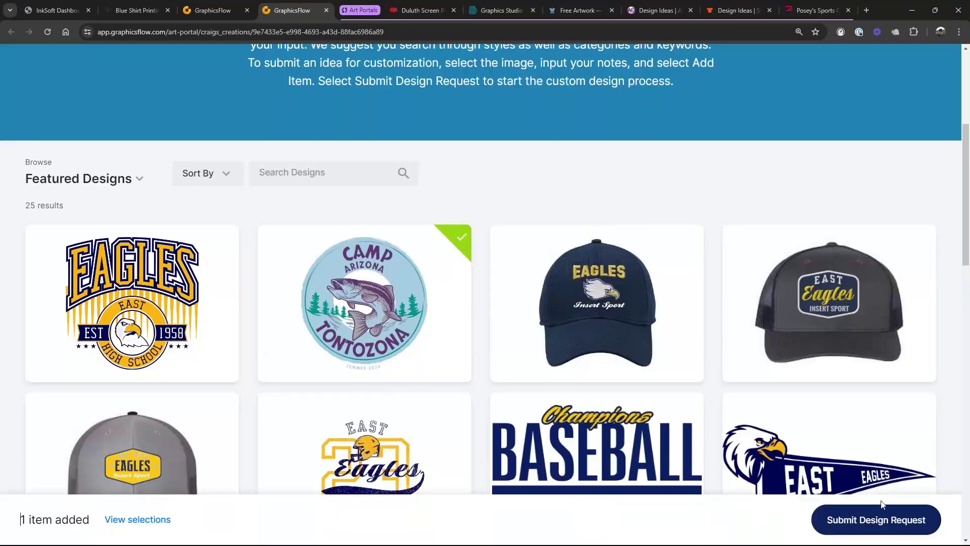
- Proceed to the design request form and describe the project as "I need this by June 1"
click(870, 526)
scroll(431, 277, down, 8)
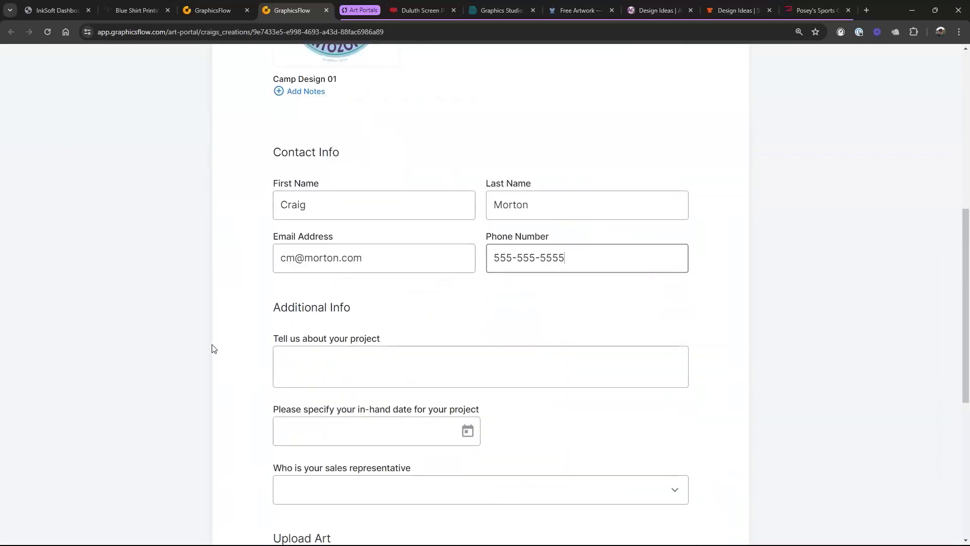
click(343, 359)
text(I need this by June 1)
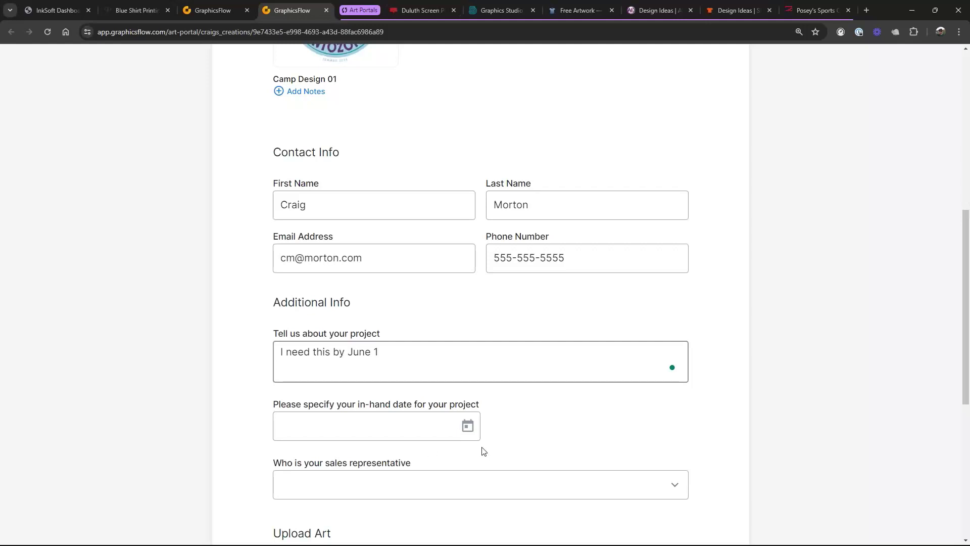
click(465, 426)
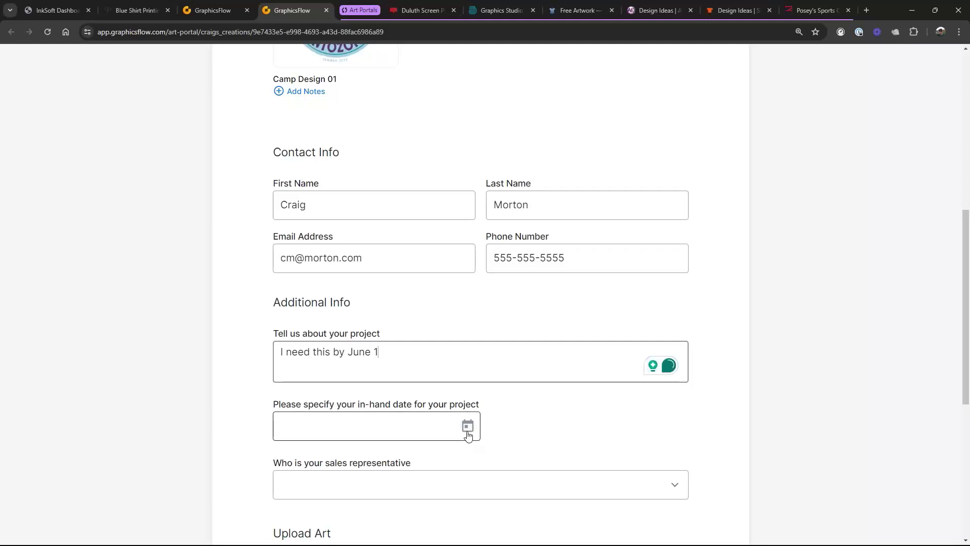
click(475, 424)
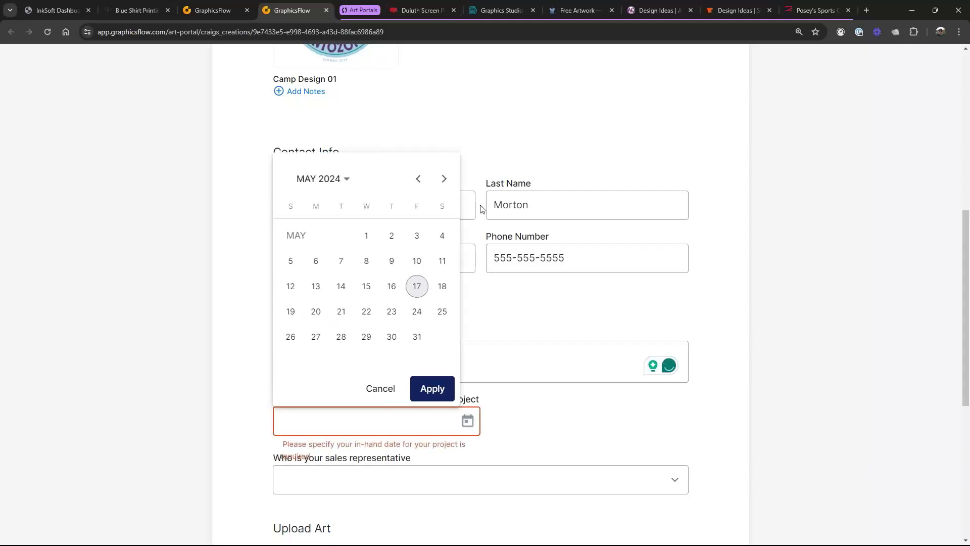
click(444, 178)
click(442, 235)
click(694, 363)
- Set the project's in-hand date to 06/01/2024
scroll(506, 403, down, 4)
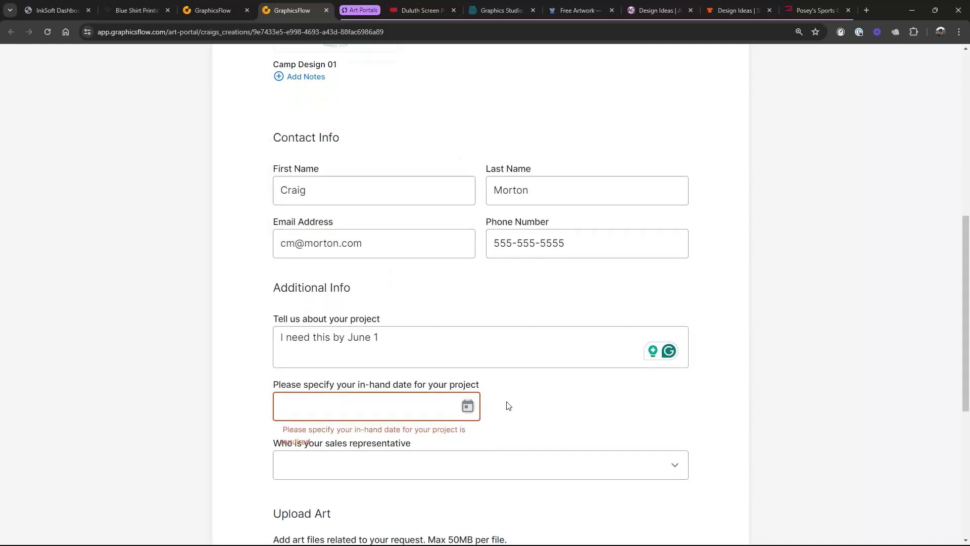
click(460, 223)
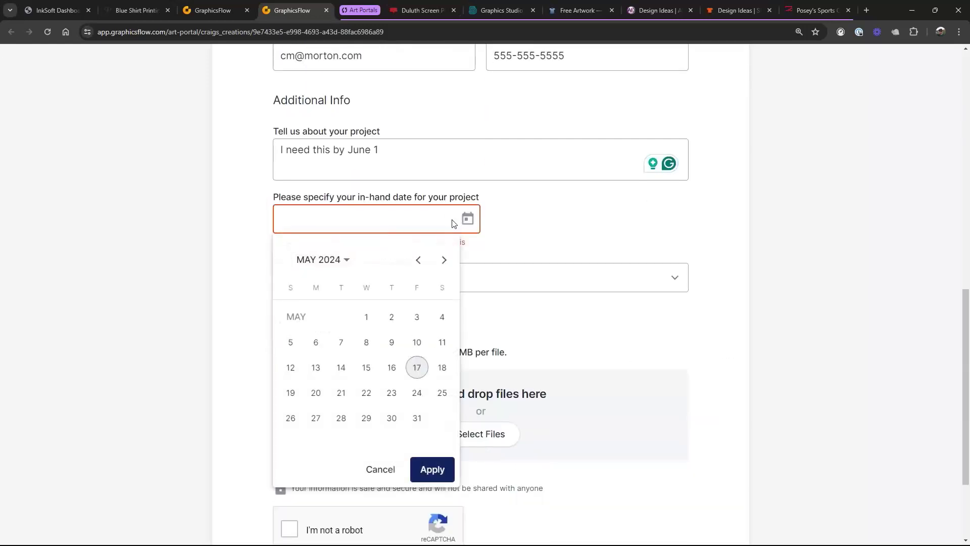
click(444, 260)
click(442, 315)
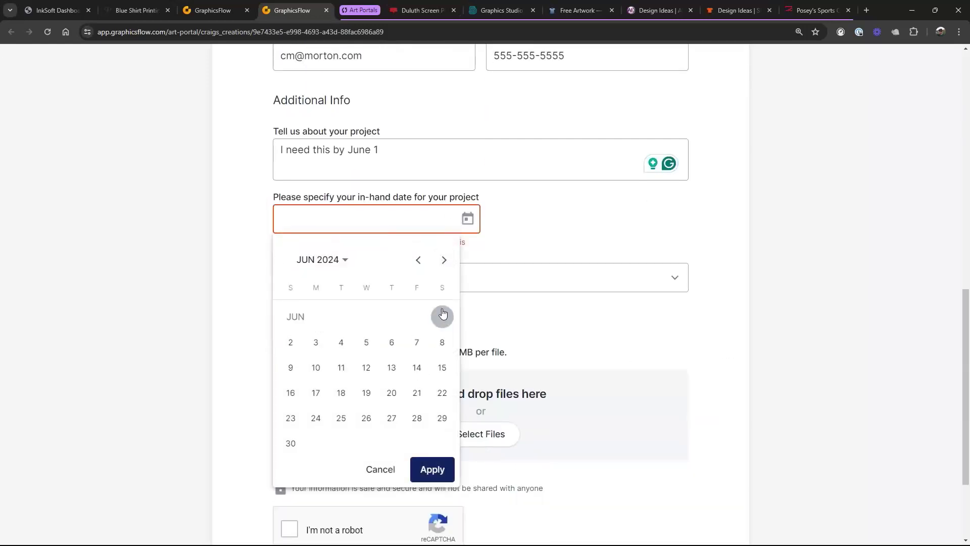
click(436, 473)
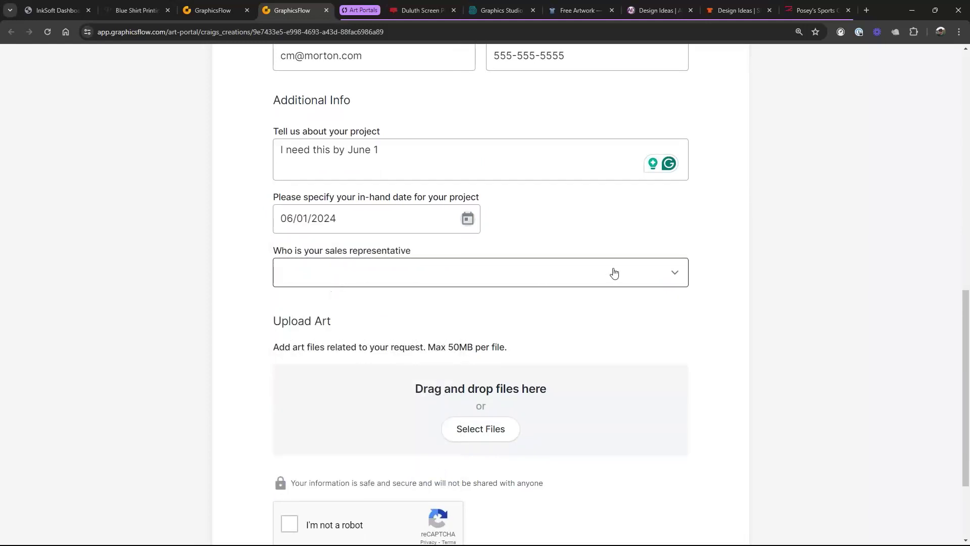
- Choose the second listed sales representative, complete the robot verification, and submit the design request
click(665, 279)
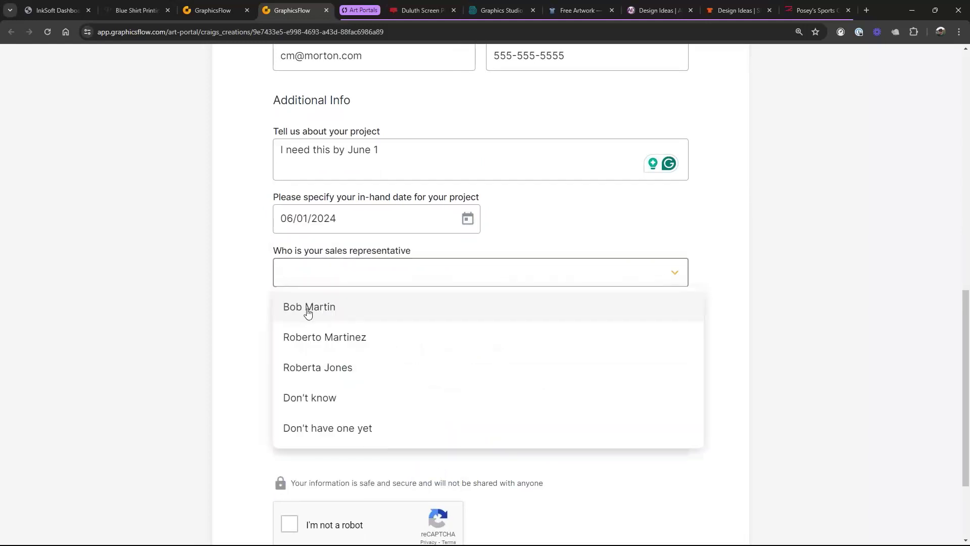
click(340, 340)
scroll(757, 207, down, 1)
scroll(757, 208, down, 2)
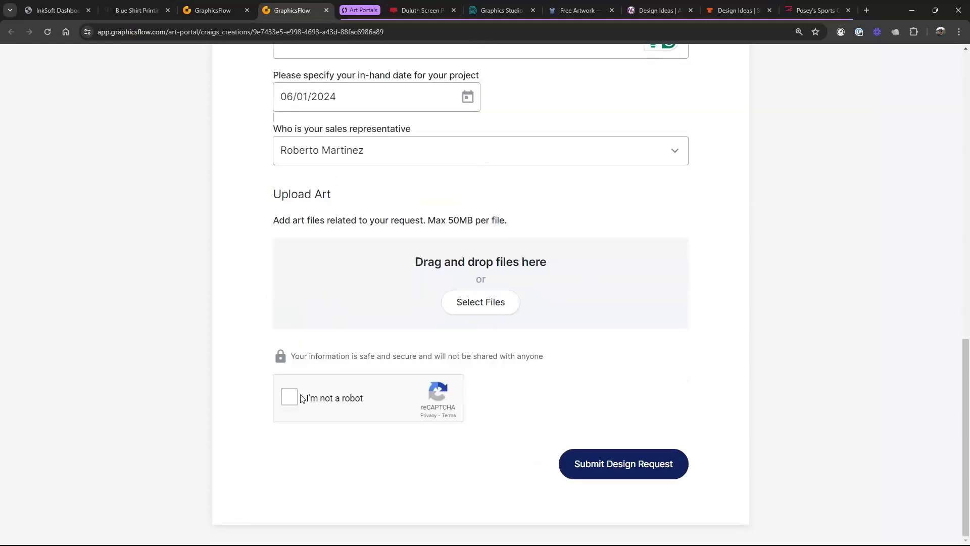
click(294, 398)
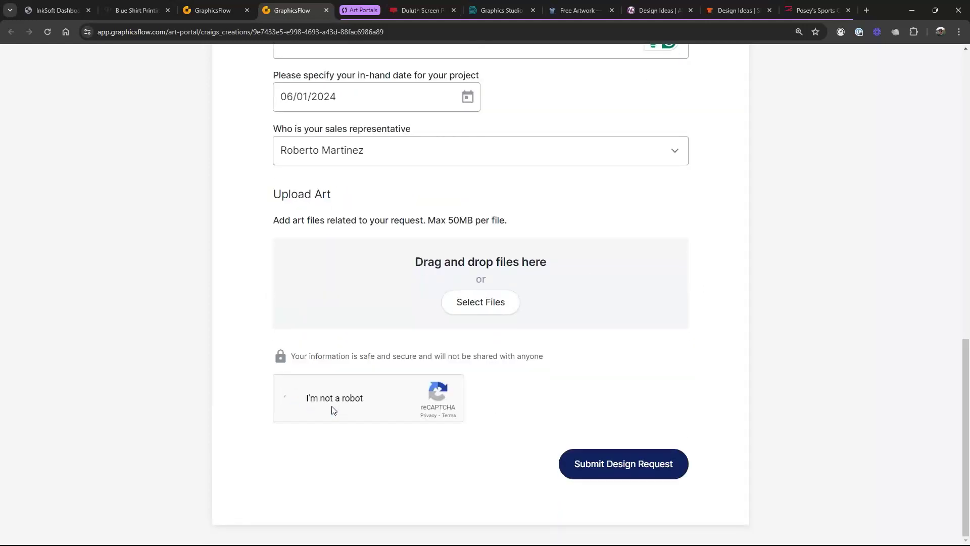
click(617, 476)
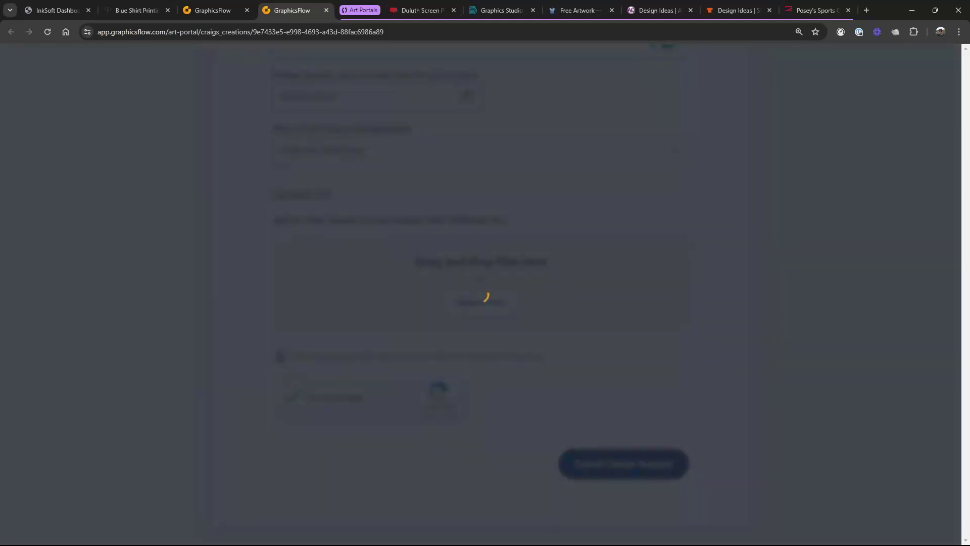
scroll(636, 445, up, 6)
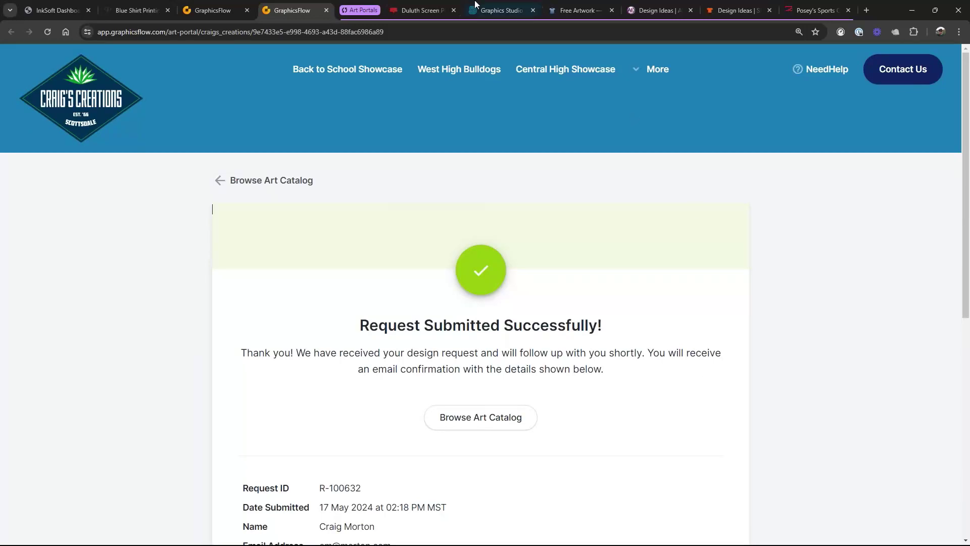
- Open the newest design request in the GraphicsFlow account and assign it to the first listed team member
click(235, 11)
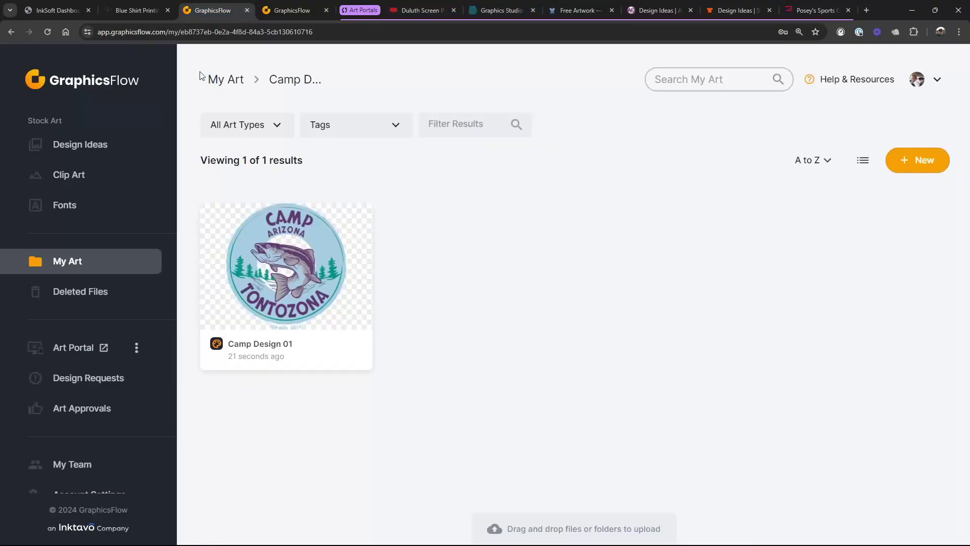
click(104, 383)
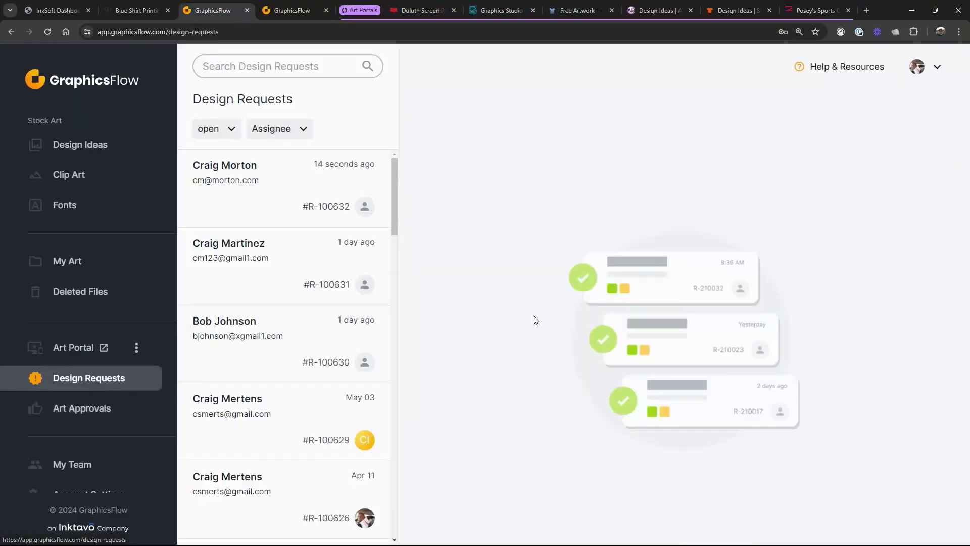
click(231, 180)
click(657, 181)
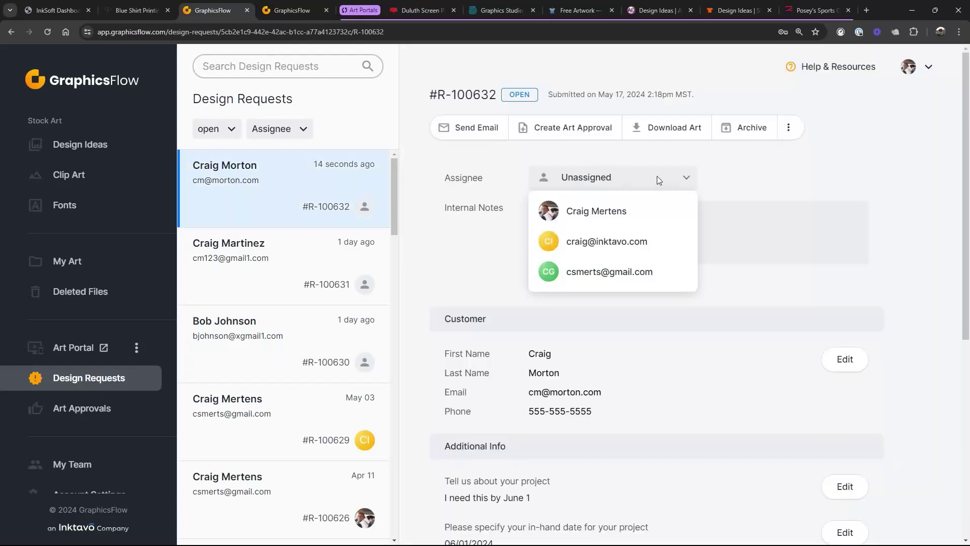
click(608, 215)
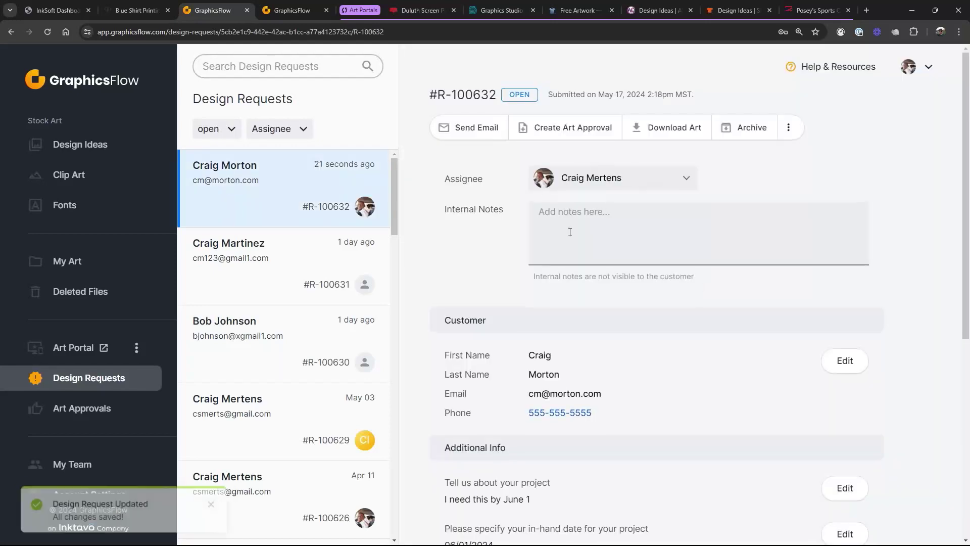
- Open "Camp Design 01" from the request's selections and start customizing it
scroll(636, 406, down, 5)
scroll(636, 404, down, 1)
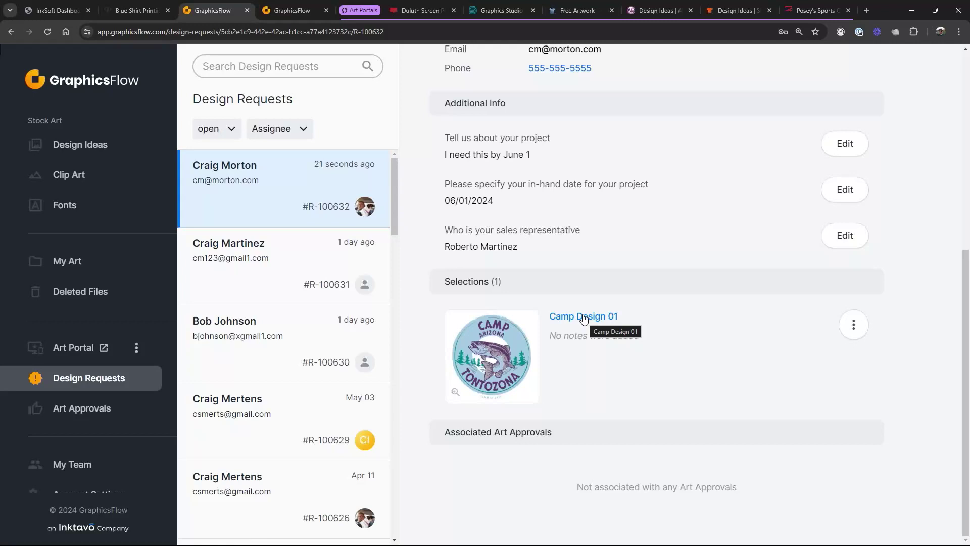
click(584, 317)
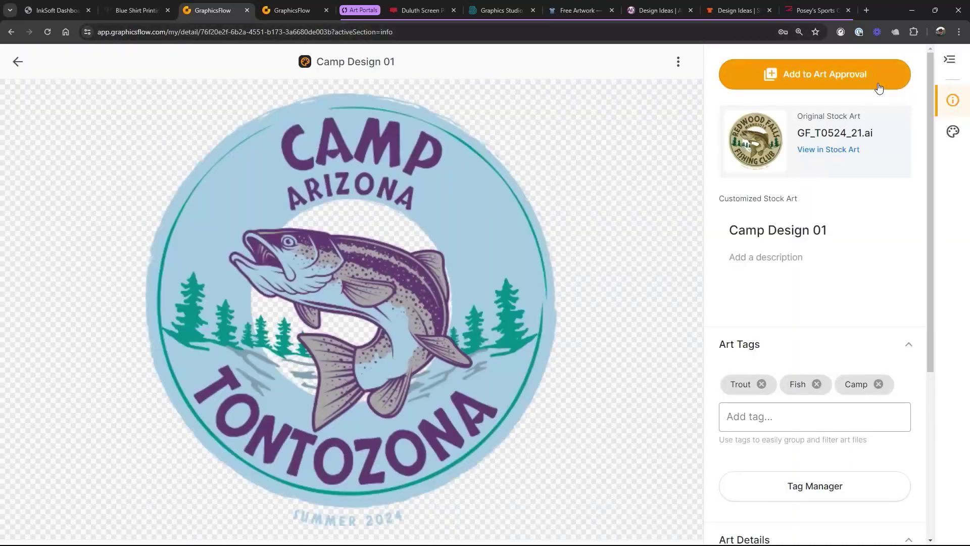
click(680, 62)
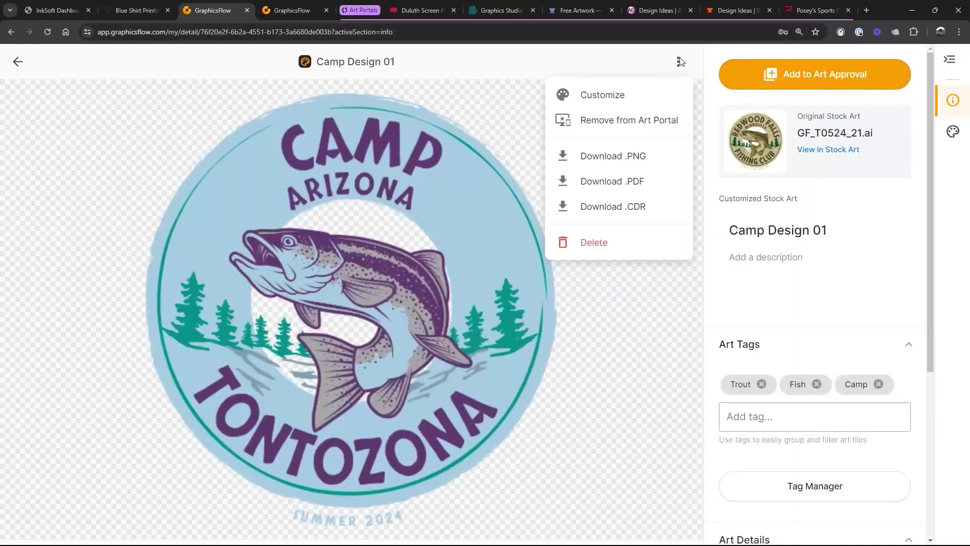
click(624, 97)
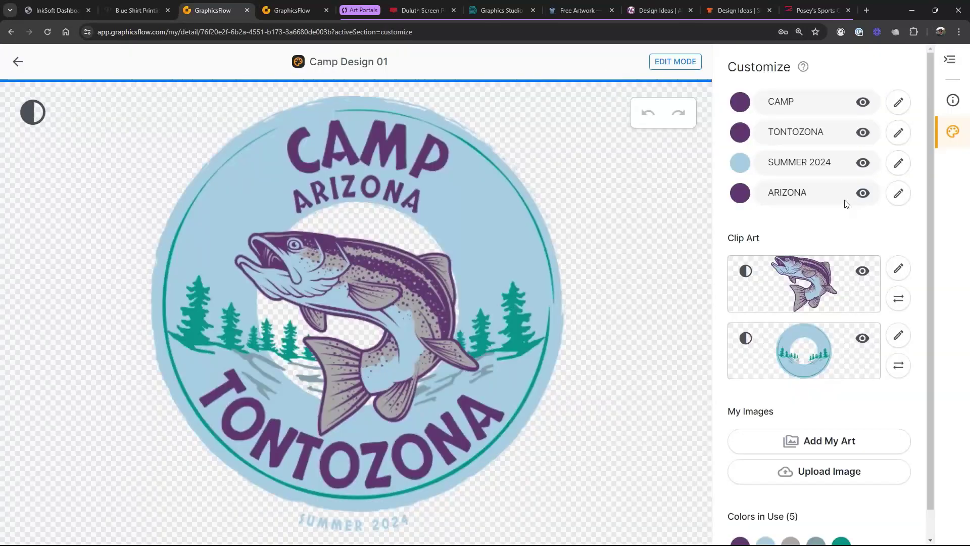
- Replace the TONTOZONA text with "SPIRIT LAKE" and the ARIZONA text with "PINETOP ARIZONA"
drag(832, 132, 718, 105)
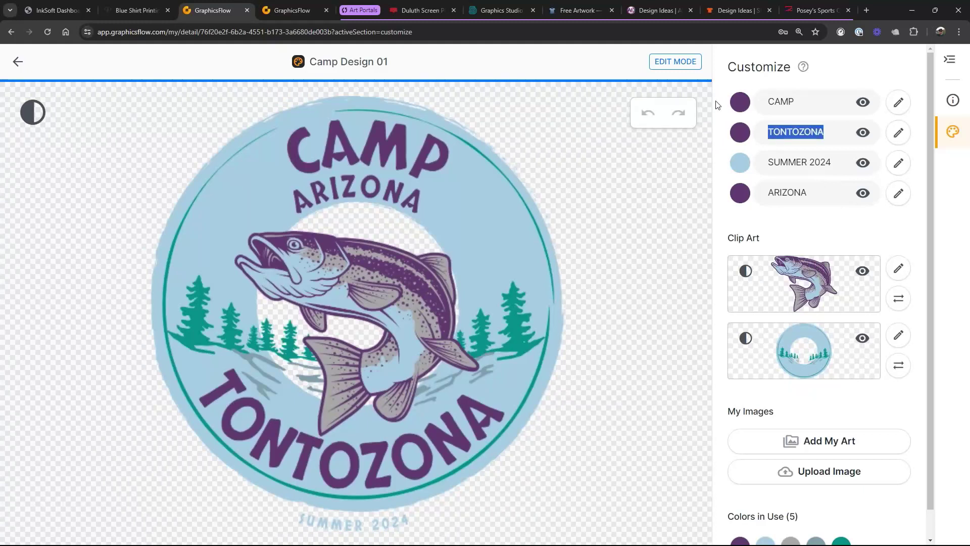
text(SPIRIT LAKE)
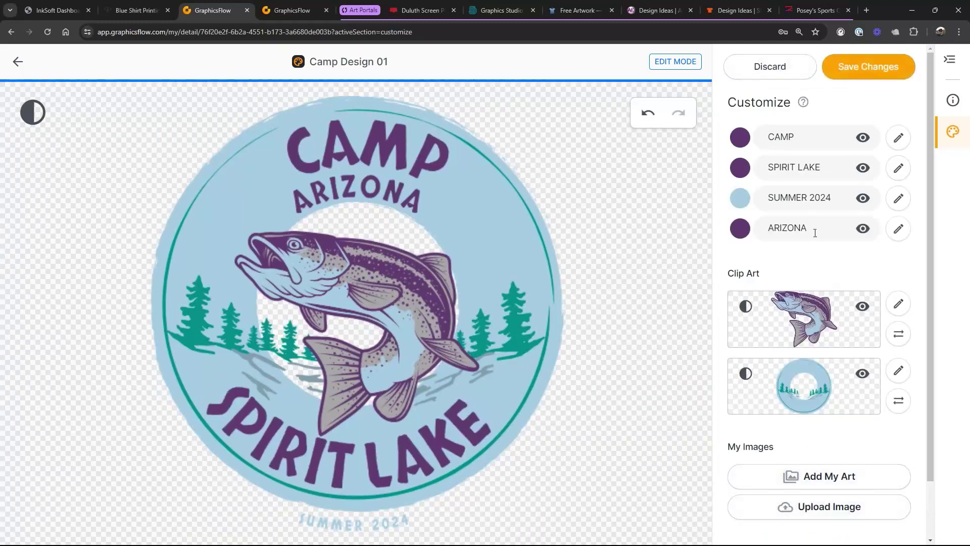
drag(815, 233, 734, 227)
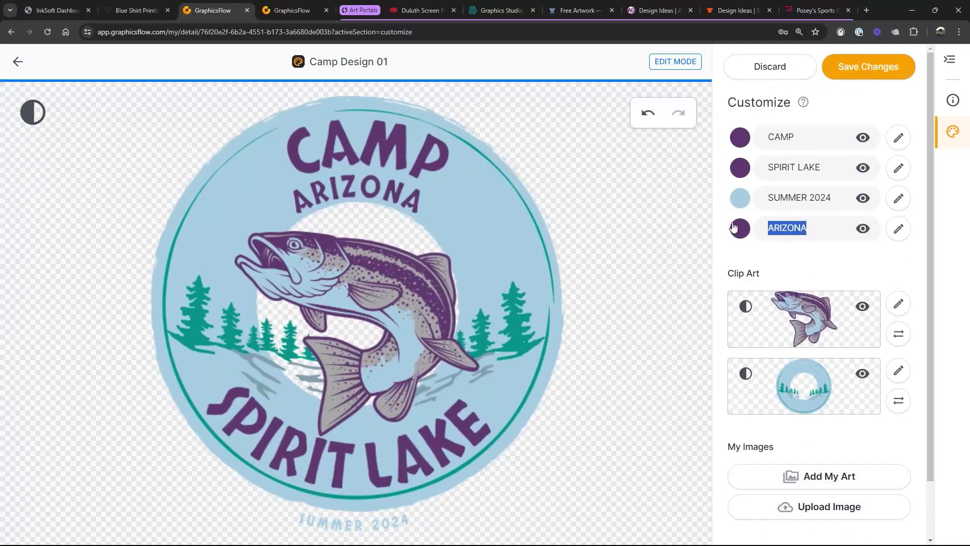
text(PINETOP ARIZONA)
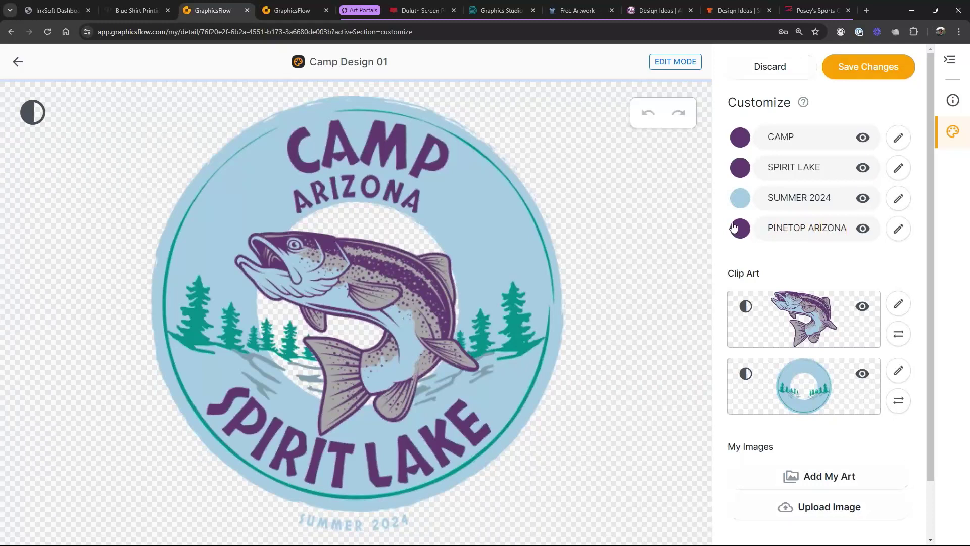
- Set the size of the "PINETOP ARIZONA" text to 20% and return to all layers
click(901, 229)
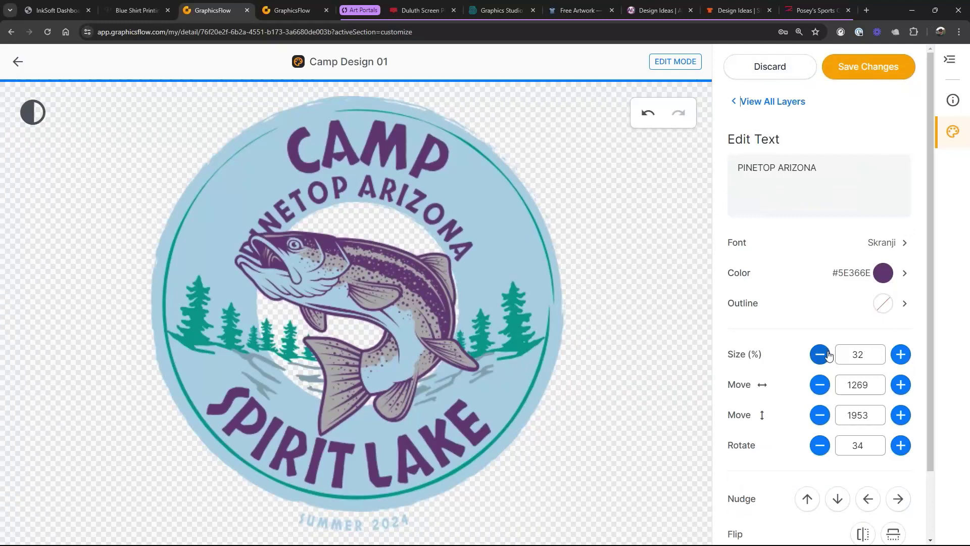
drag(867, 356, 791, 355)
text(20)
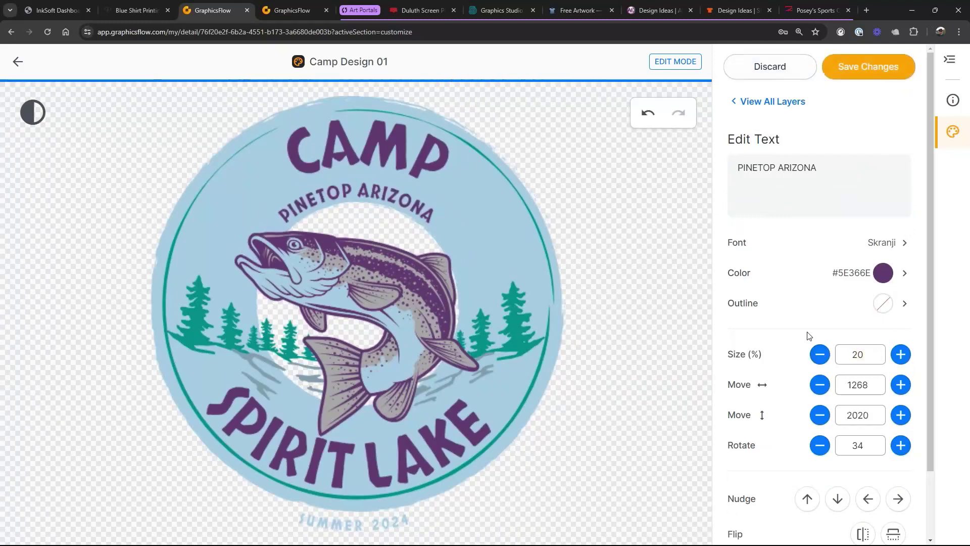
scroll(903, 387, down, 2)
scroll(829, 202, up, 2)
click(768, 103)
- Recolor the design's light blue areas to cream using the default color palette
scroll(905, 386, down, 1)
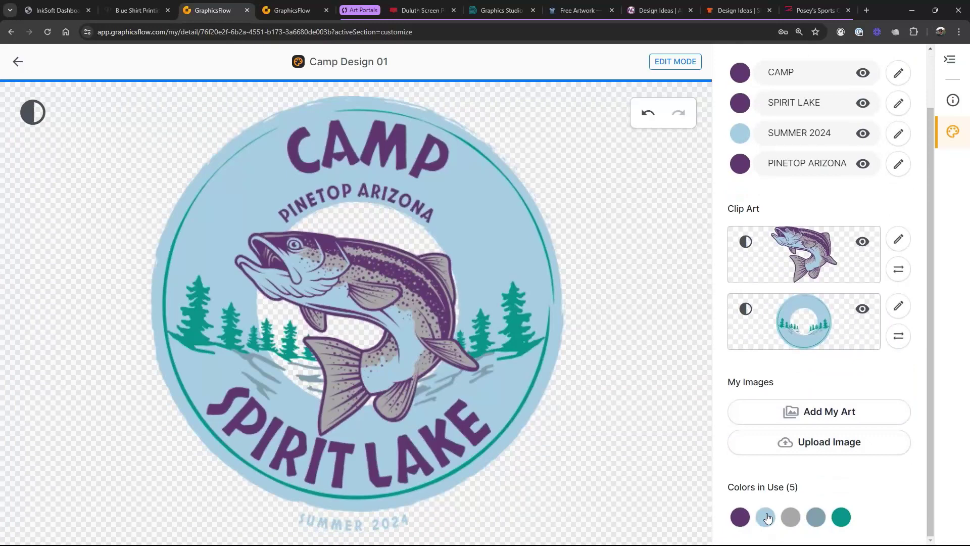
click(766, 518)
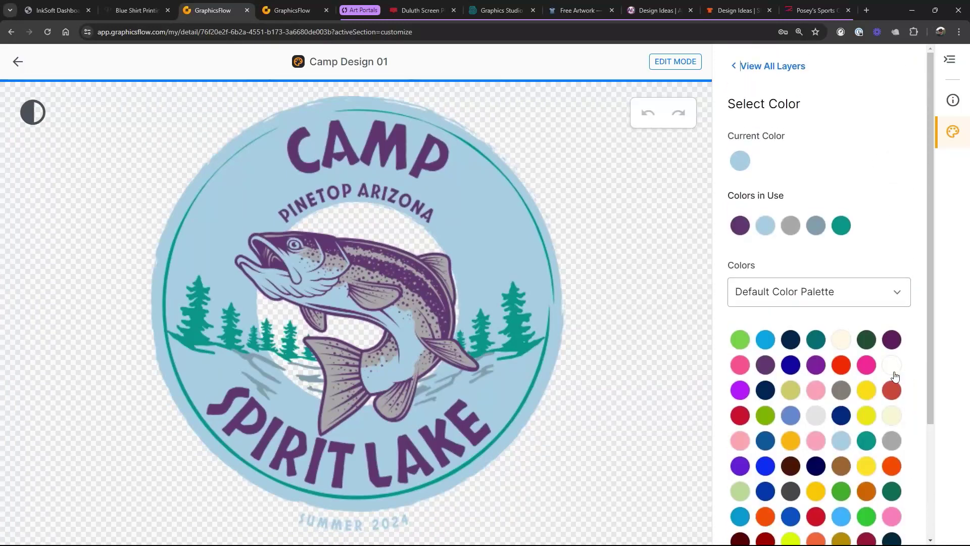
click(841, 339)
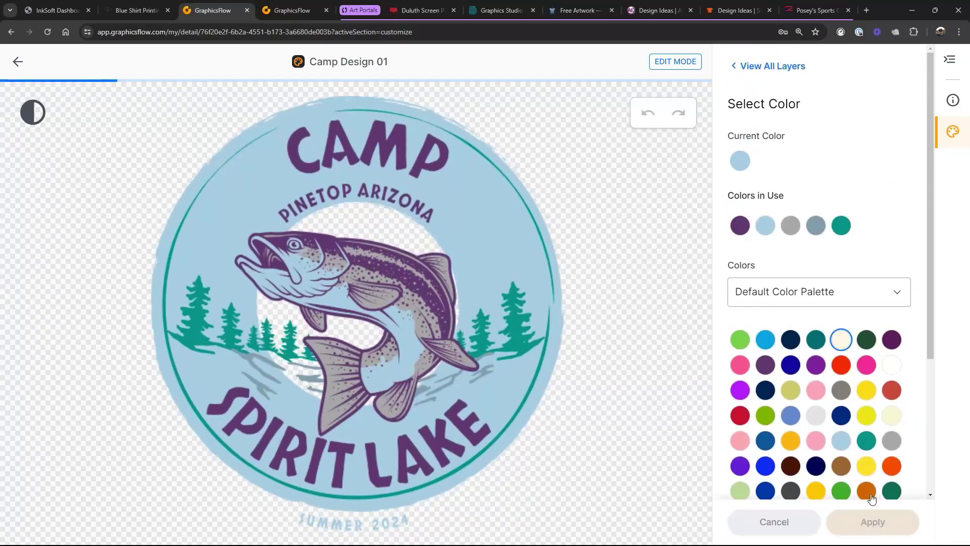
click(861, 525)
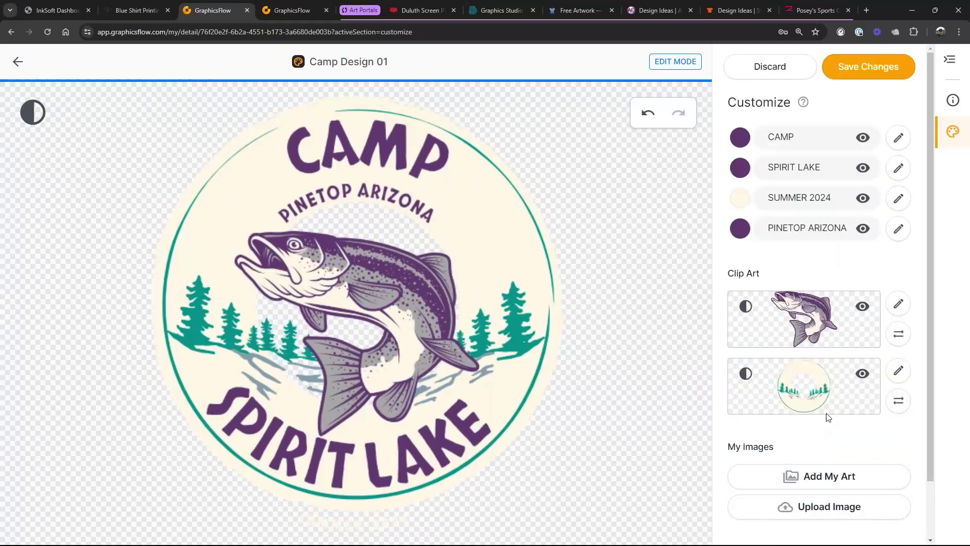
- Recolor the design's cream areas to light gray using the default color palette
scroll(831, 418, down, 2)
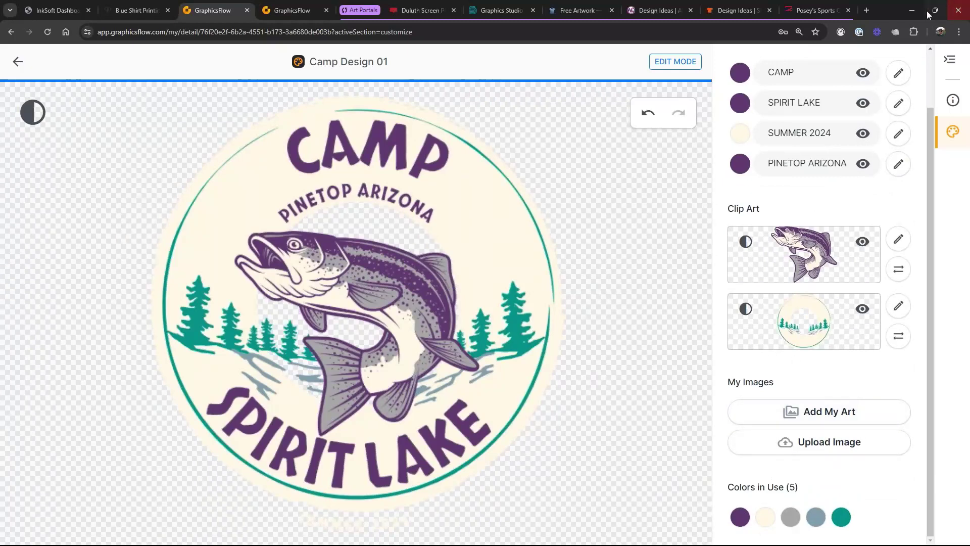
scroll(821, 427, up, 1)
scroll(822, 427, down, 1)
click(766, 521)
scroll(876, 443, down, 3)
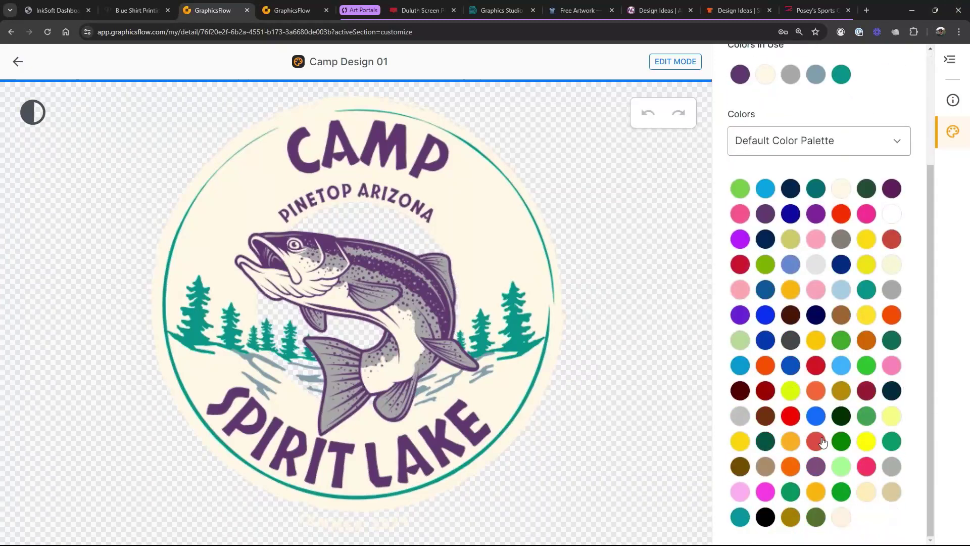
click(740, 416)
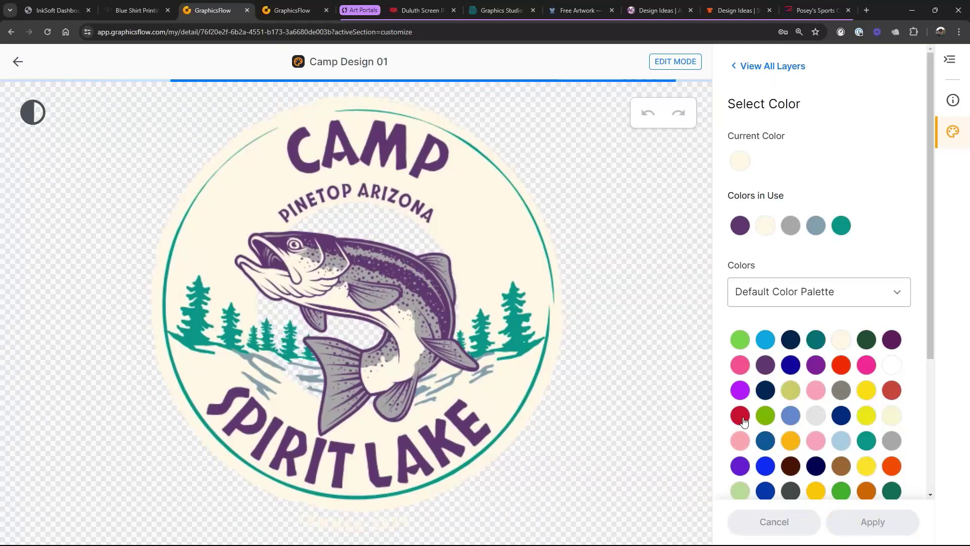
click(867, 522)
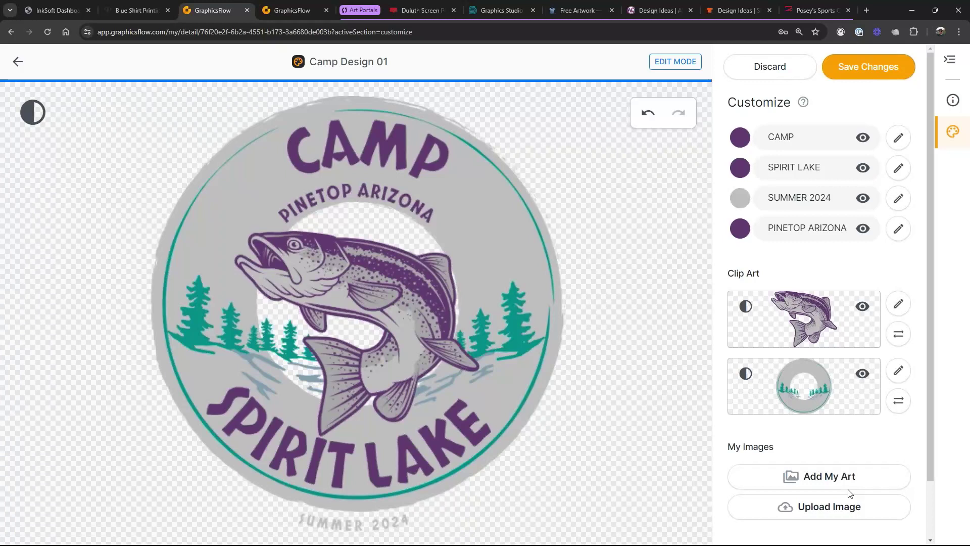
- Save the changes as a new customized design named "copy_Camp Design 01" in the Camp Designs folder
click(852, 74)
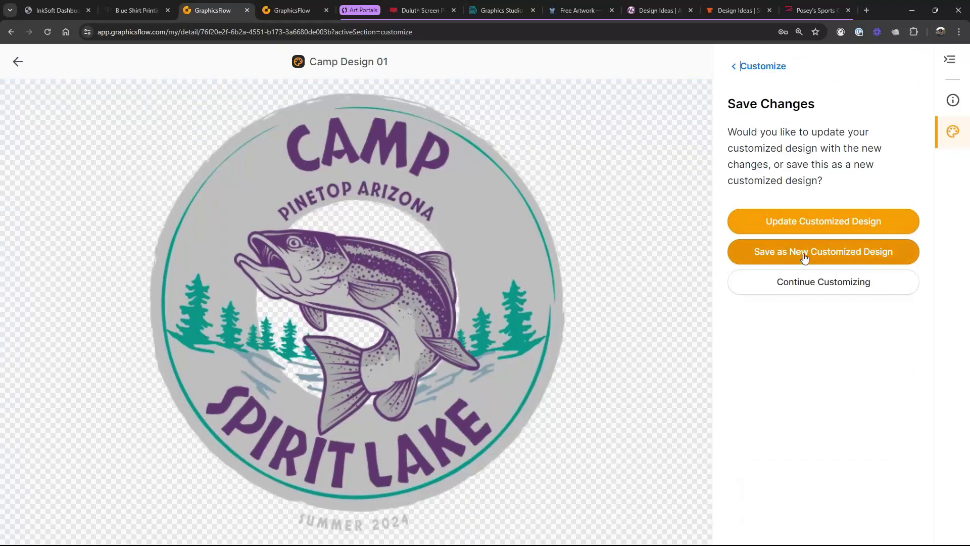
click(804, 257)
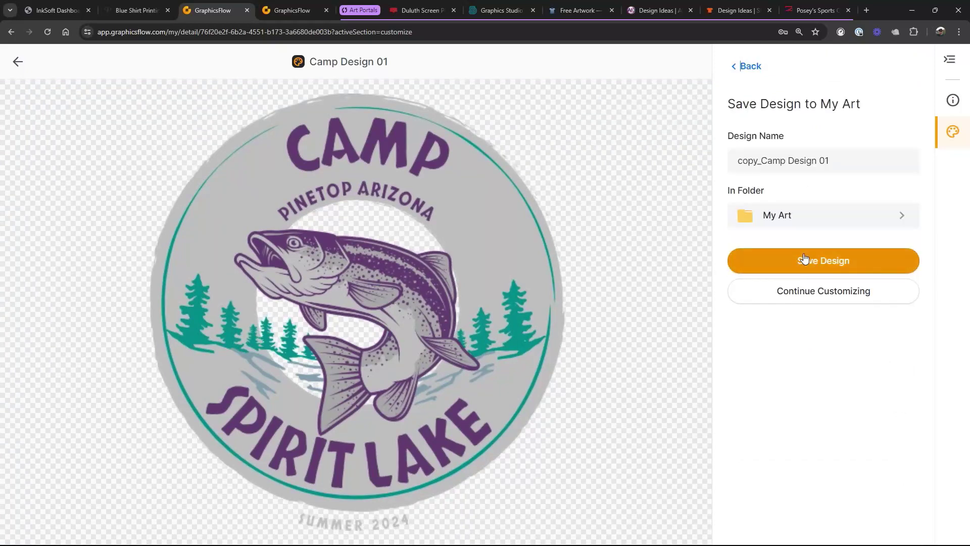
click(823, 213)
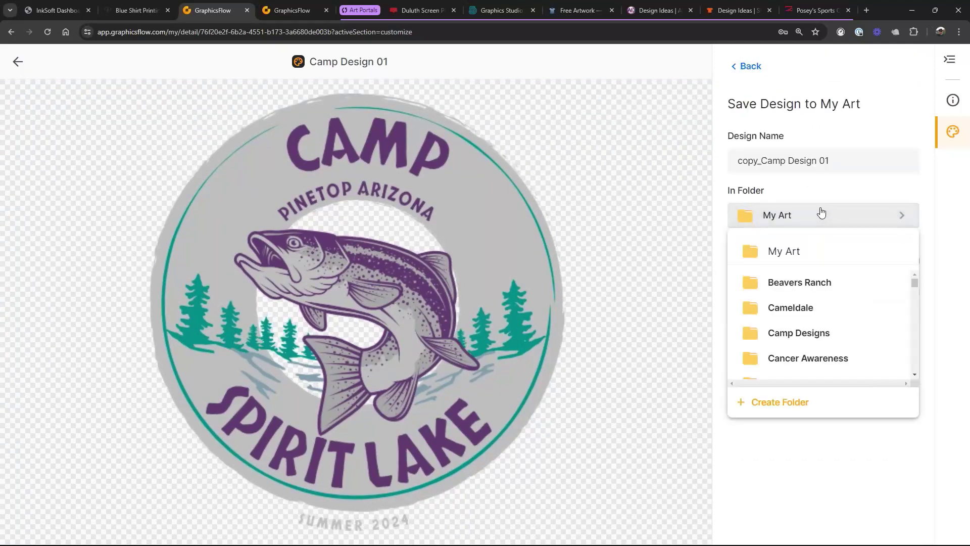
click(814, 332)
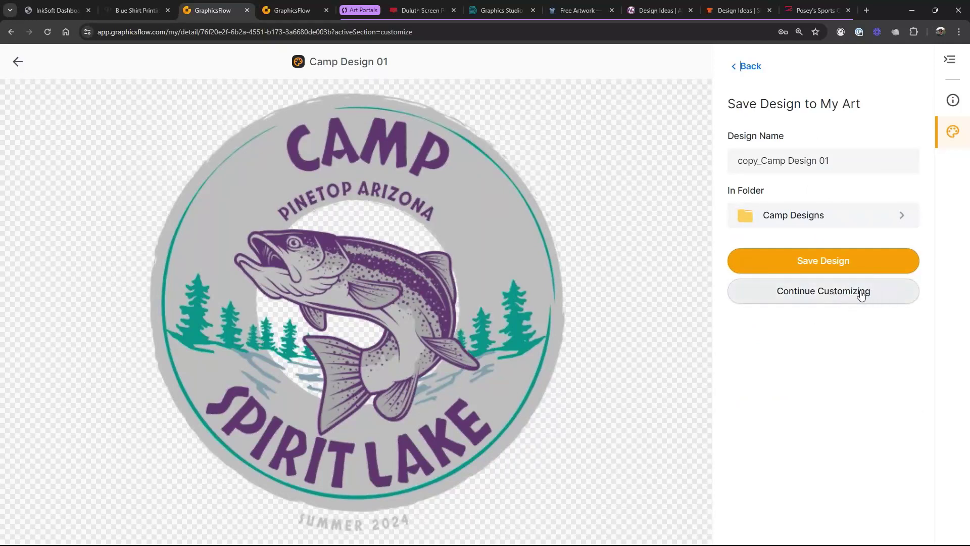
click(865, 268)
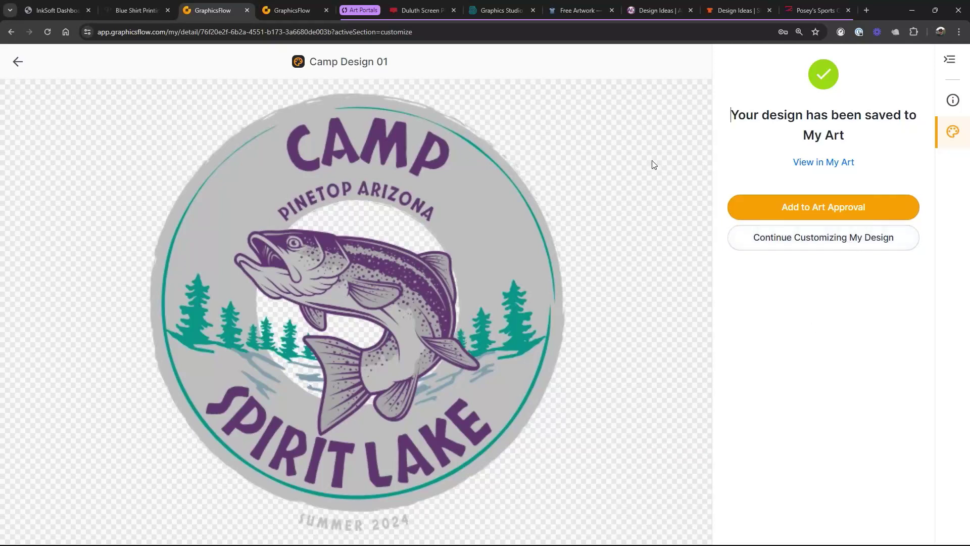
- Leave the saved Camp Design 01, return to the design requests, and open the Art Portal's management settings
click(23, 61)
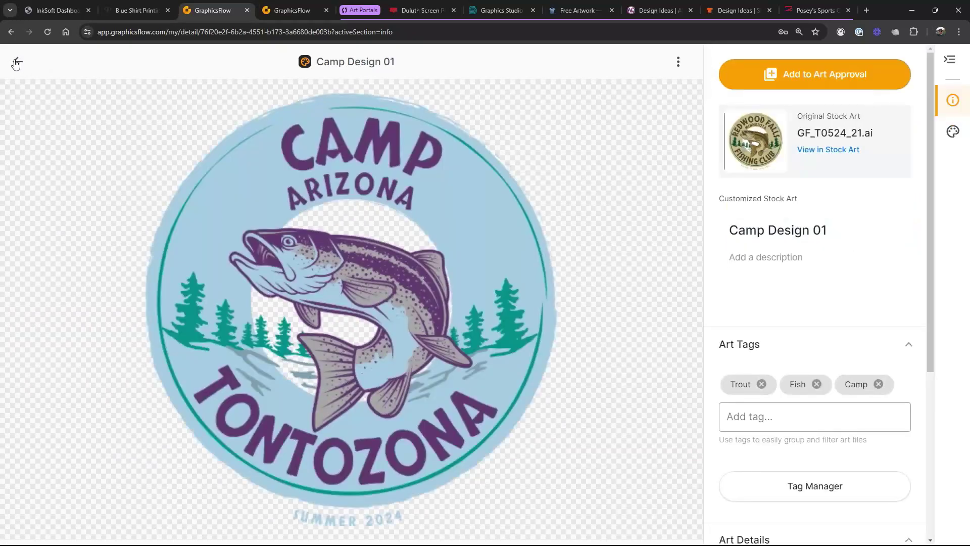
click(16, 62)
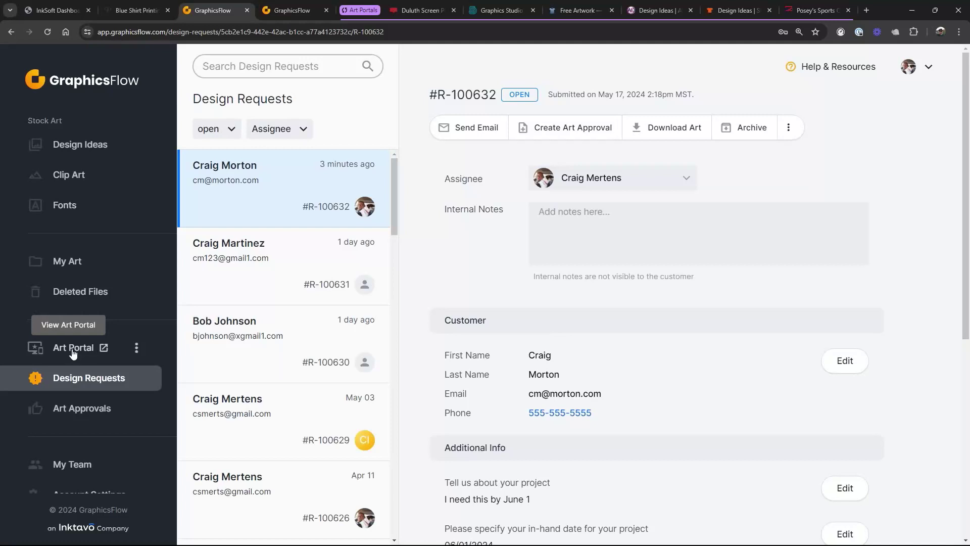
click(137, 349)
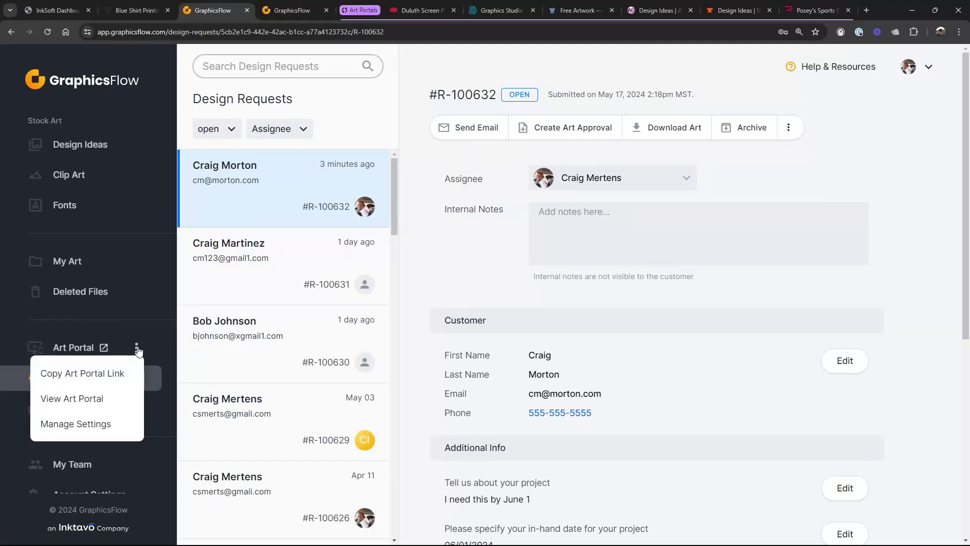
click(87, 426)
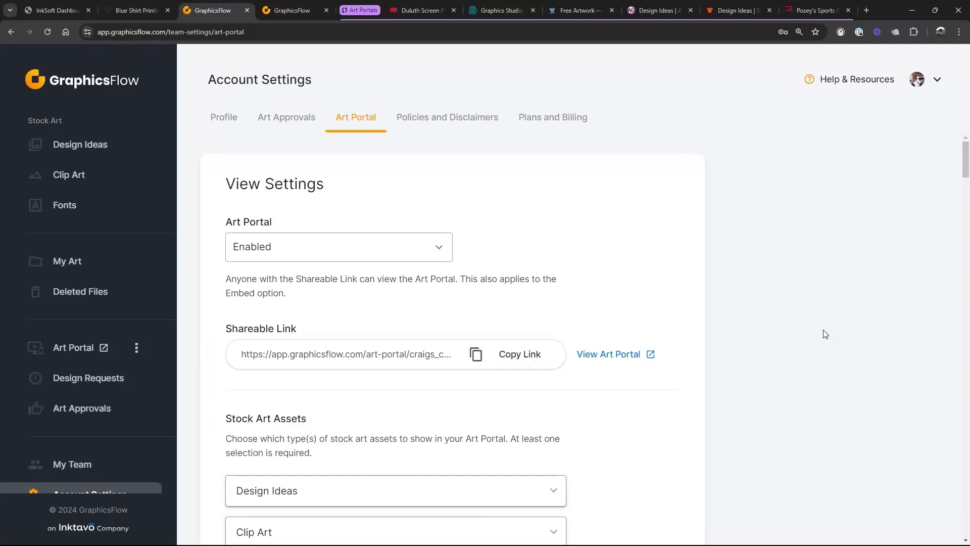
- Check the Art Portal's availability options in the view settings without changing the selection
scroll(758, 306, down, 2)
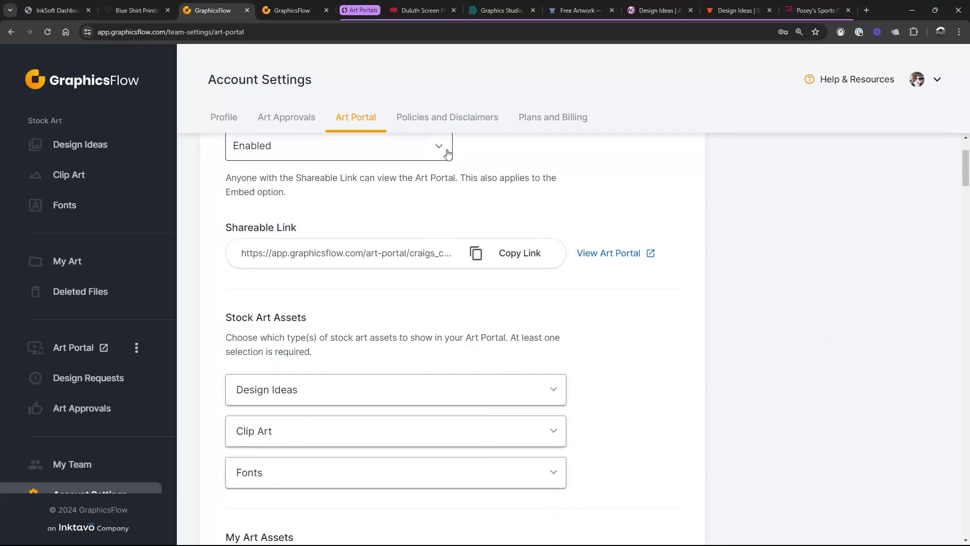
scroll(560, 248, up, 2)
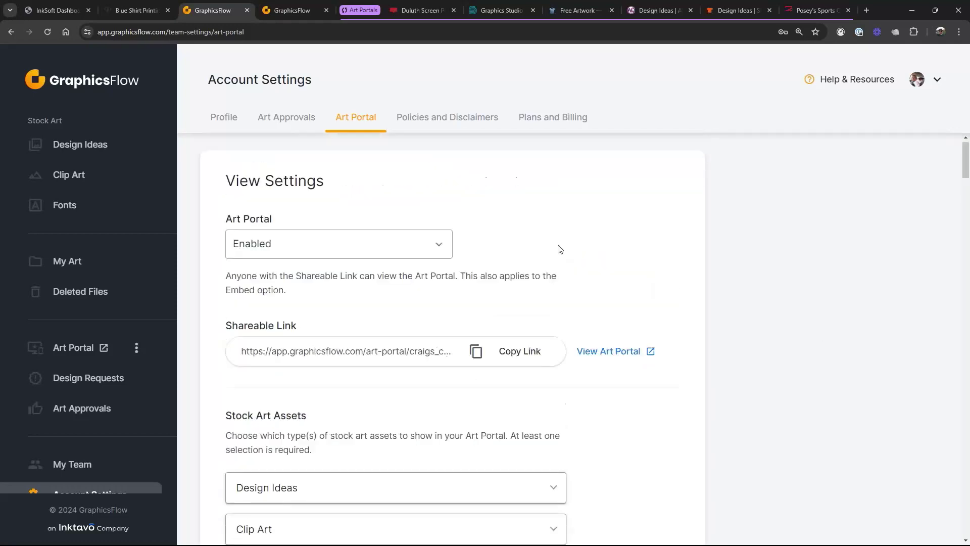
click(443, 246)
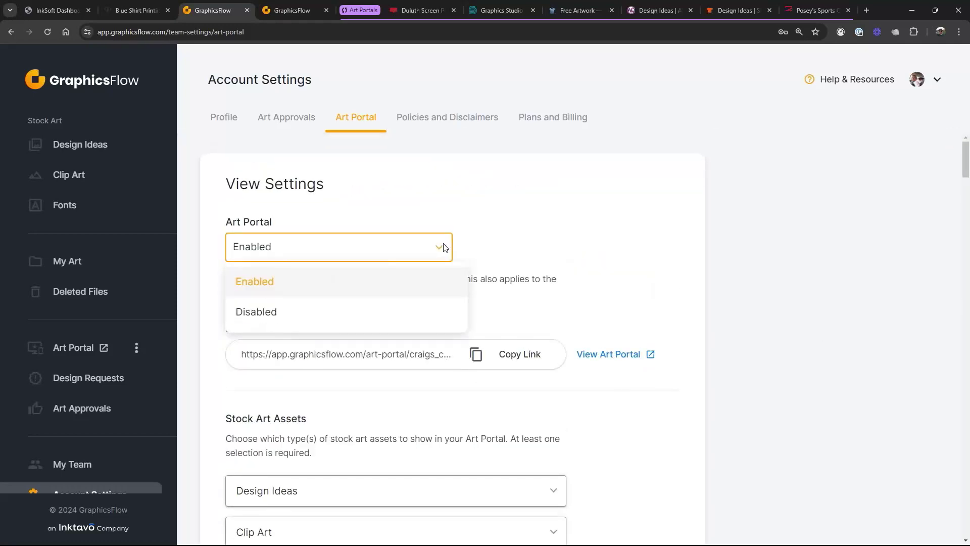
click(418, 179)
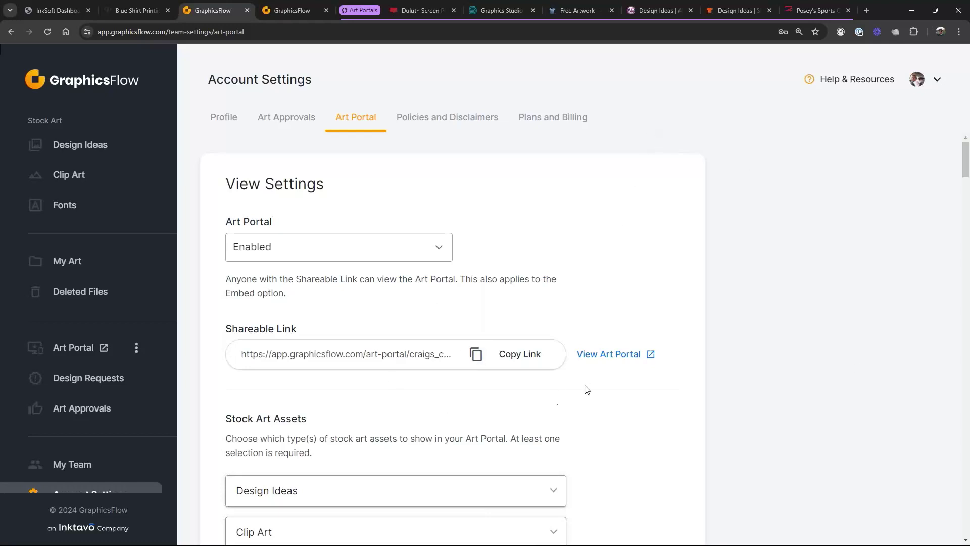
- Review the Design Ideas settings for the Art Portal, including its visible categories, hidden keywords and default category options
scroll(626, 366, down, 1)
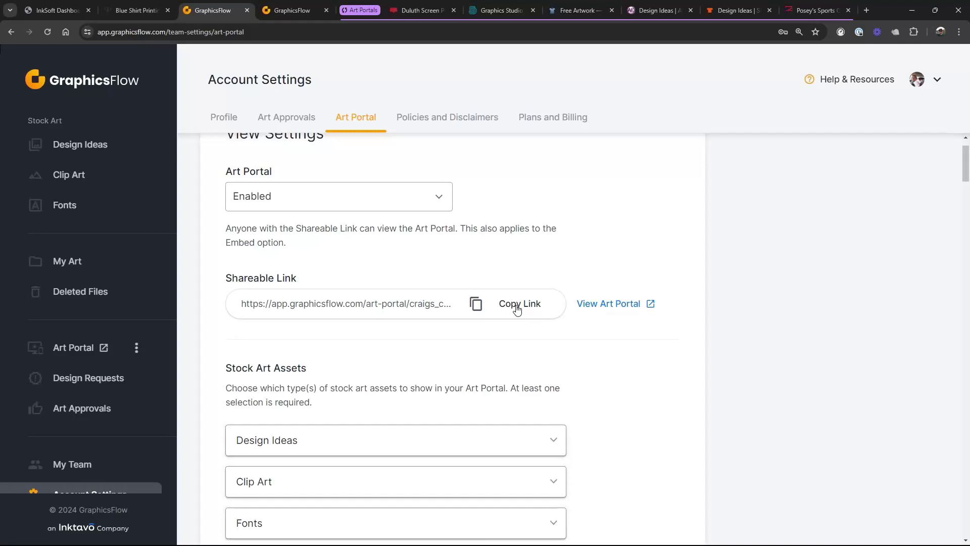
scroll(516, 308, down, 3)
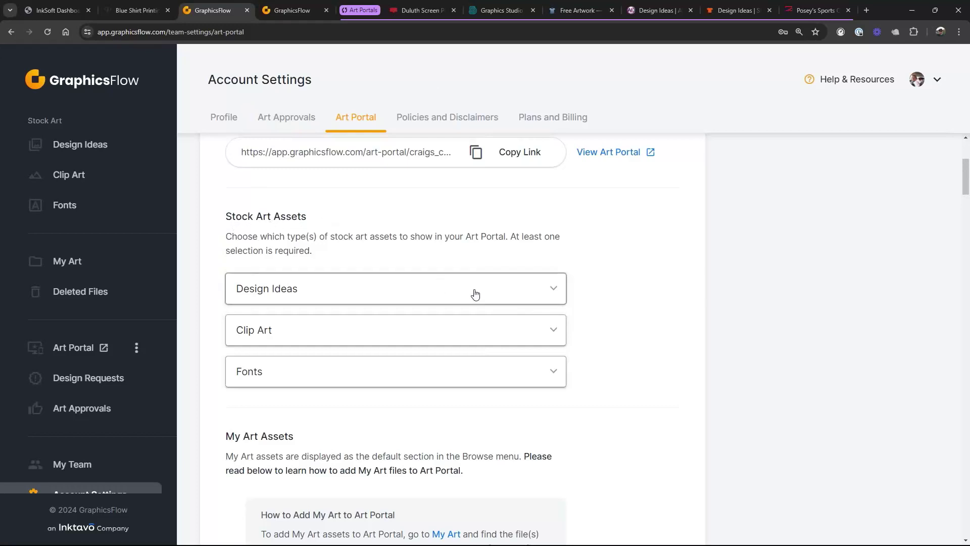
click(553, 293)
scroll(408, 329, down, 2)
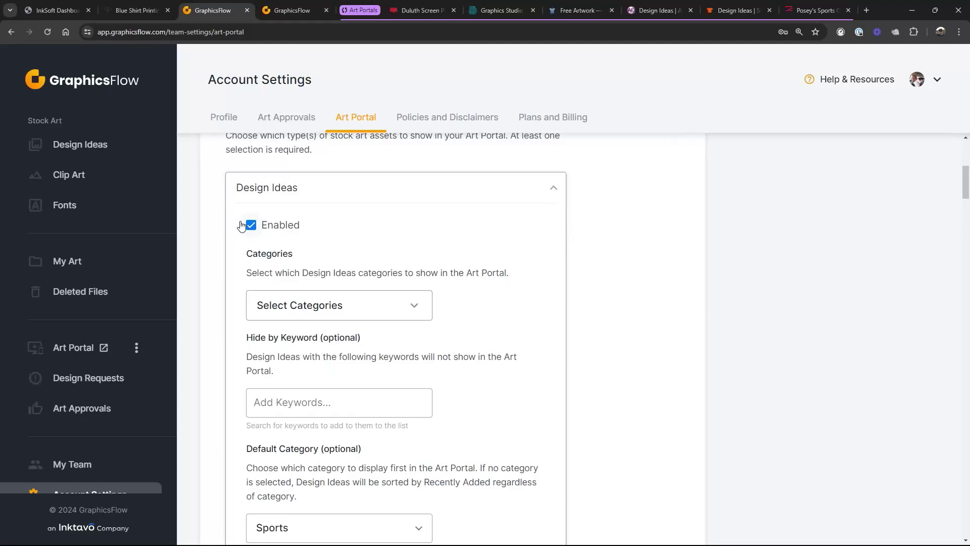
click(418, 307)
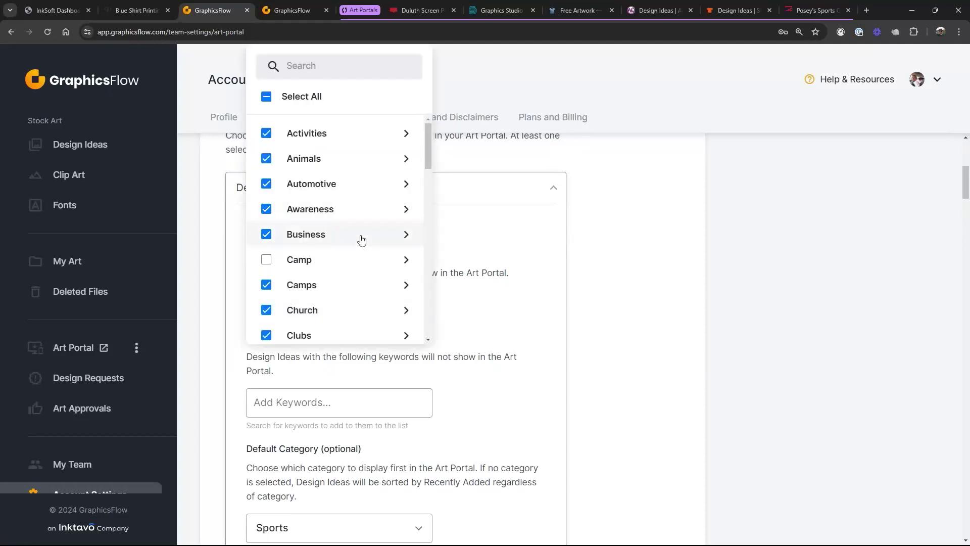
scroll(361, 240, down, 4)
scroll(362, 240, up, 4)
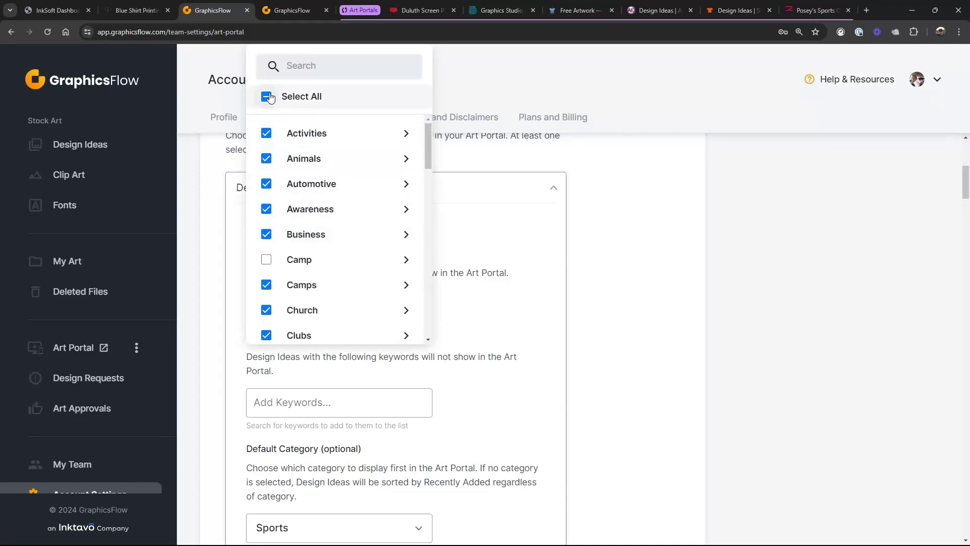
scroll(306, 253, down, 3)
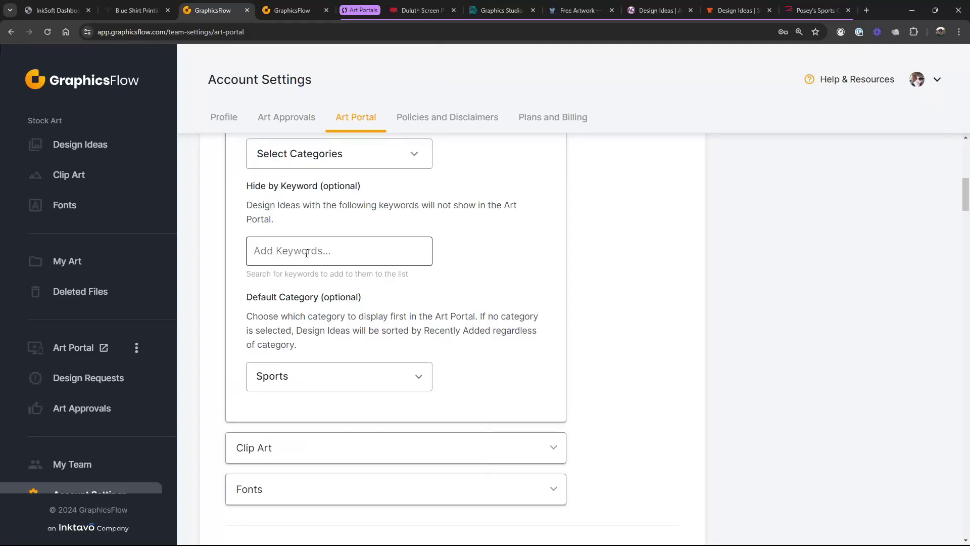
scroll(323, 259, down, 2)
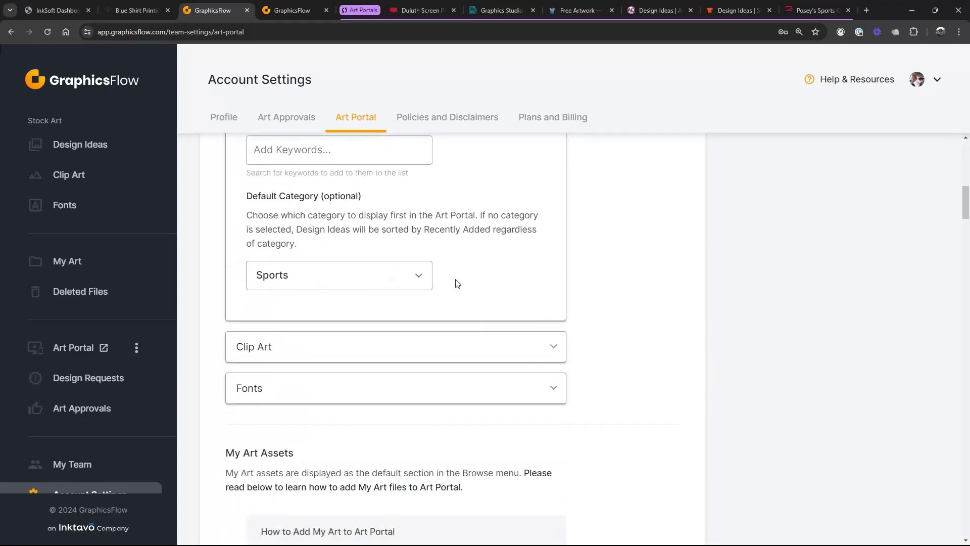
click(422, 275)
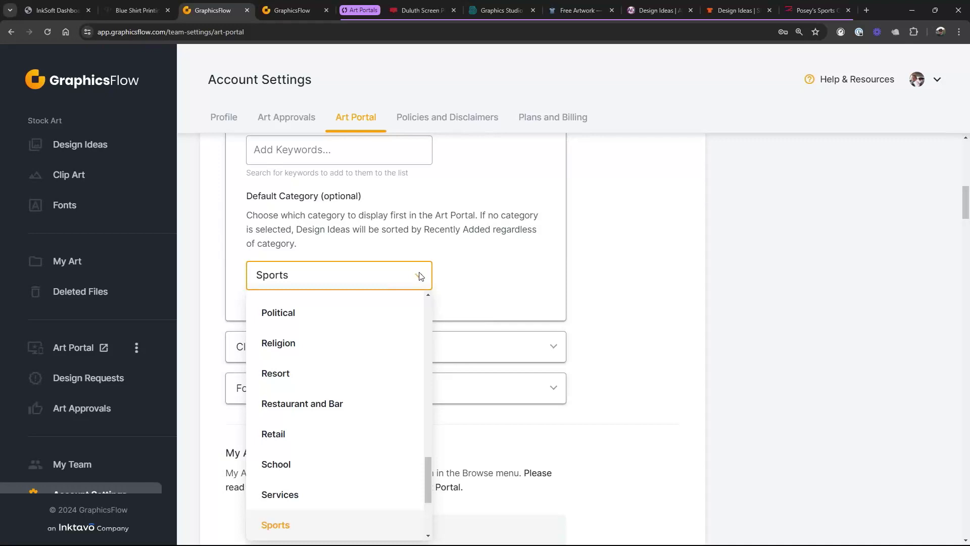
click(601, 277)
- Expand the Clip Art and Fonts stock art settings to review their options
scroll(603, 289, down, 2)
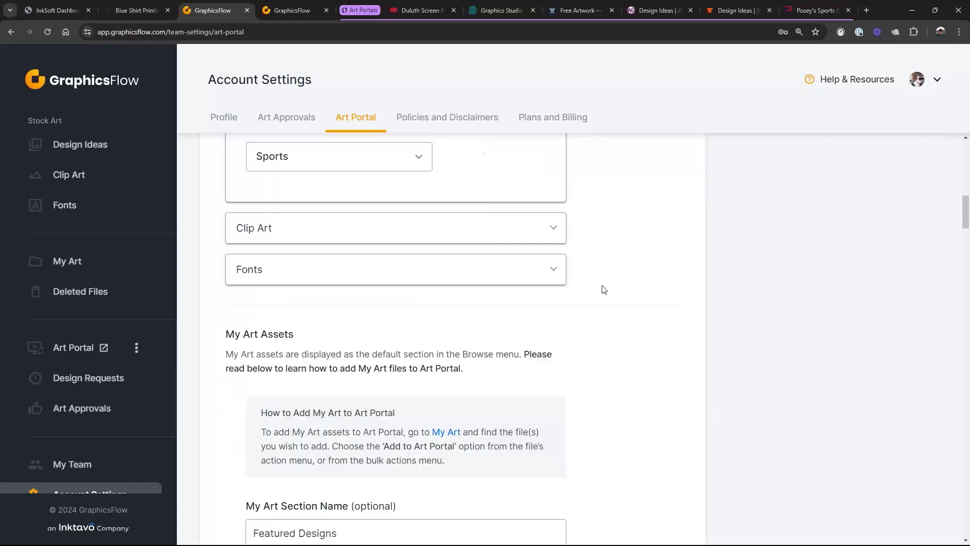
click(553, 195)
scroll(652, 286, down, 9)
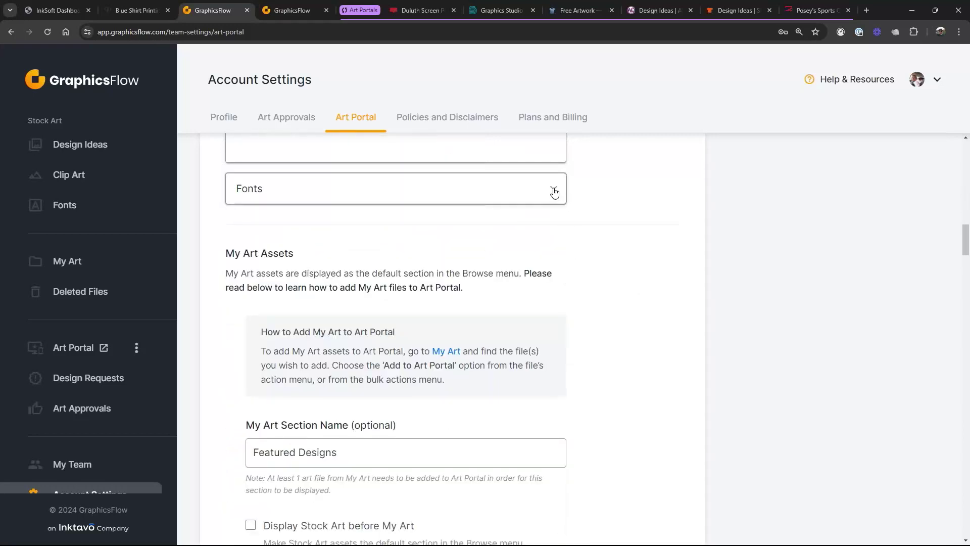
click(554, 192)
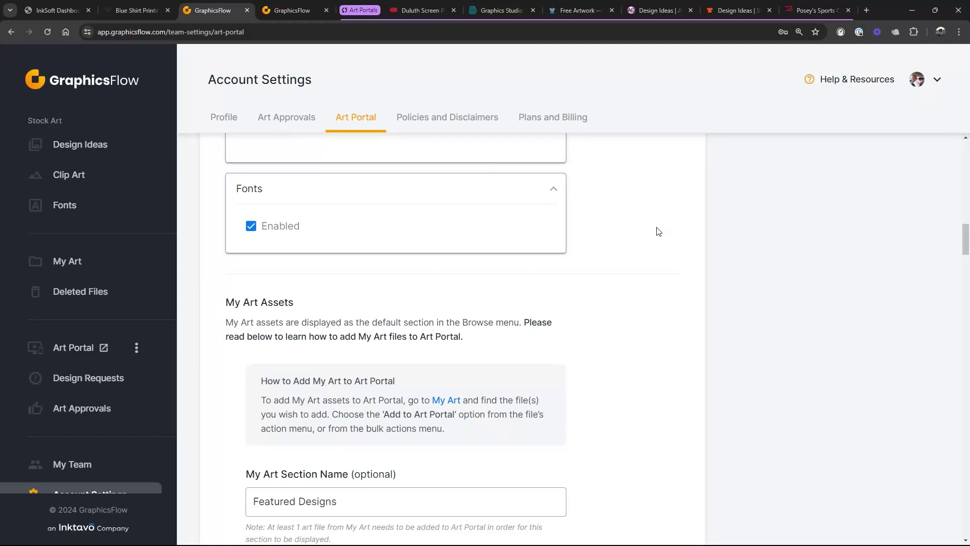
- Rename the My Art section to "Featured Camp Designs" and save the Art Portal's view settings
scroll(334, 208, down, 4)
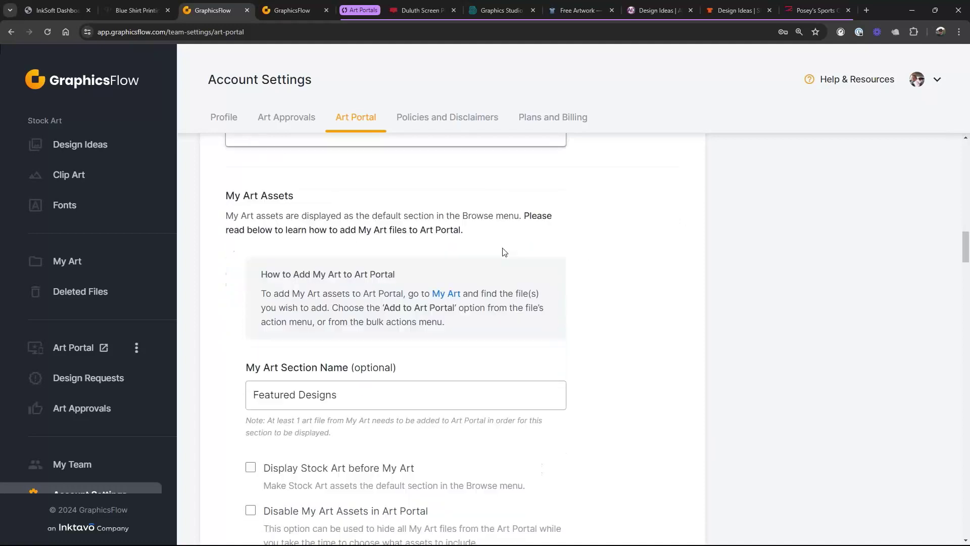
scroll(449, 224, up, 1)
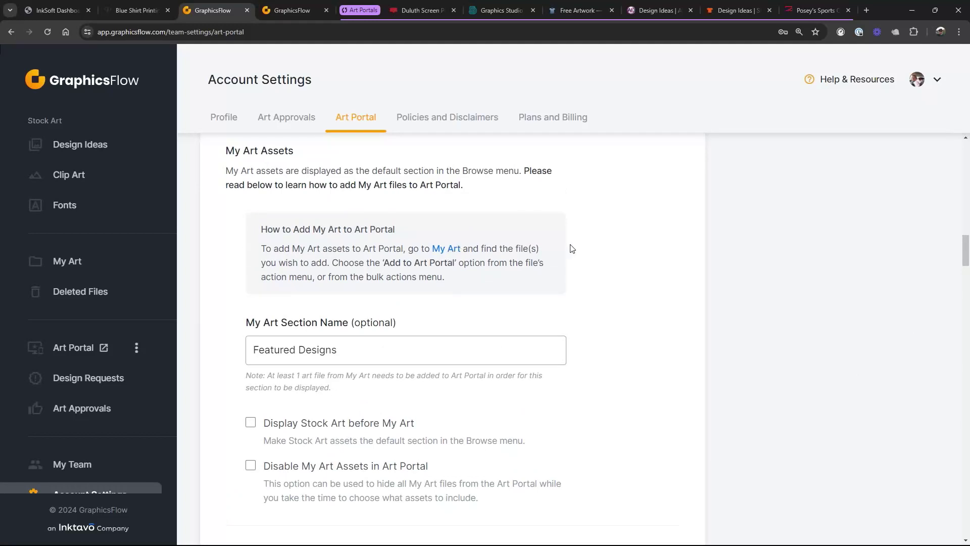
scroll(611, 264, down, 2)
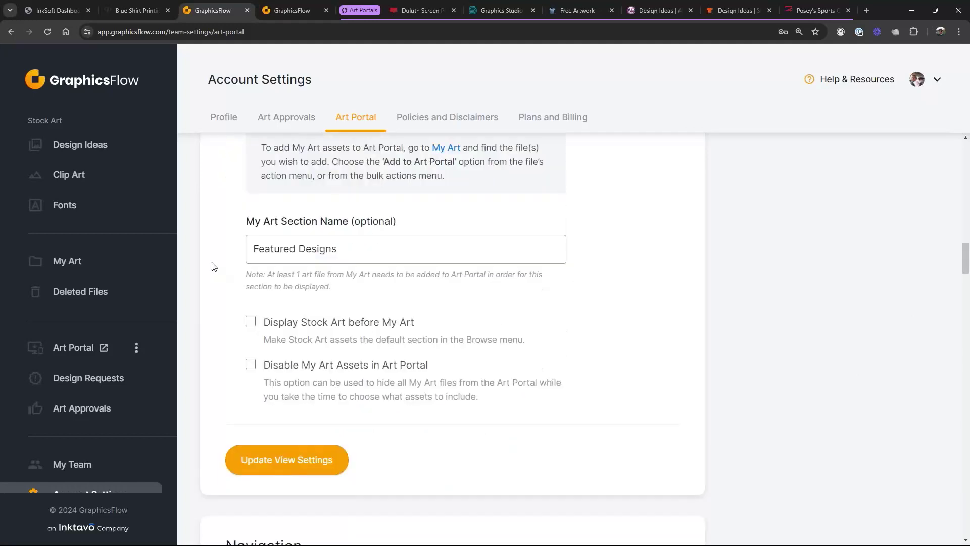
click(298, 250)
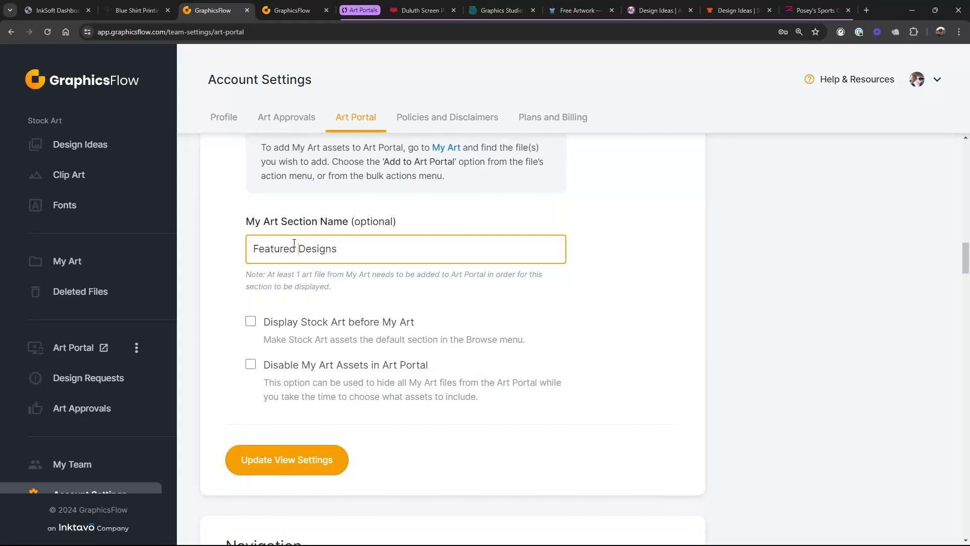
text(Camp)
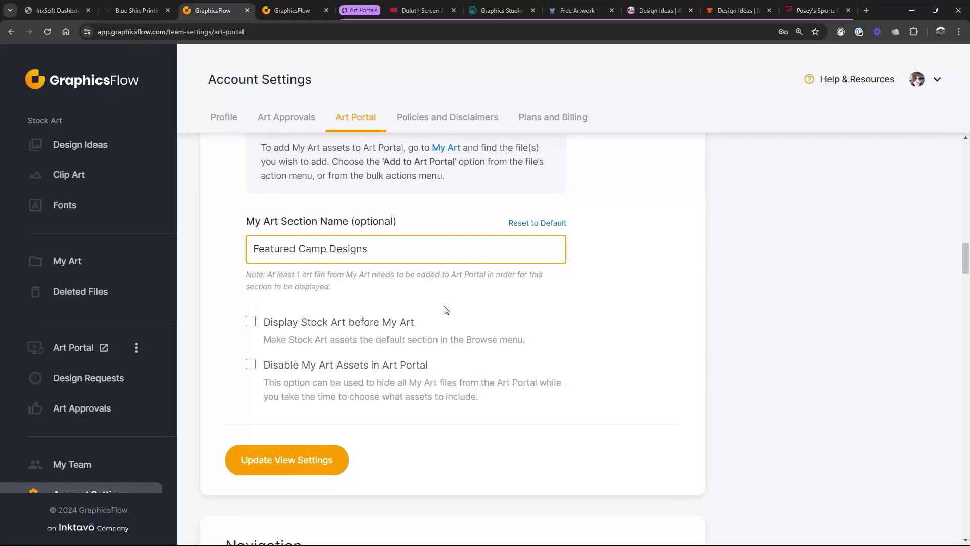
click(586, 297)
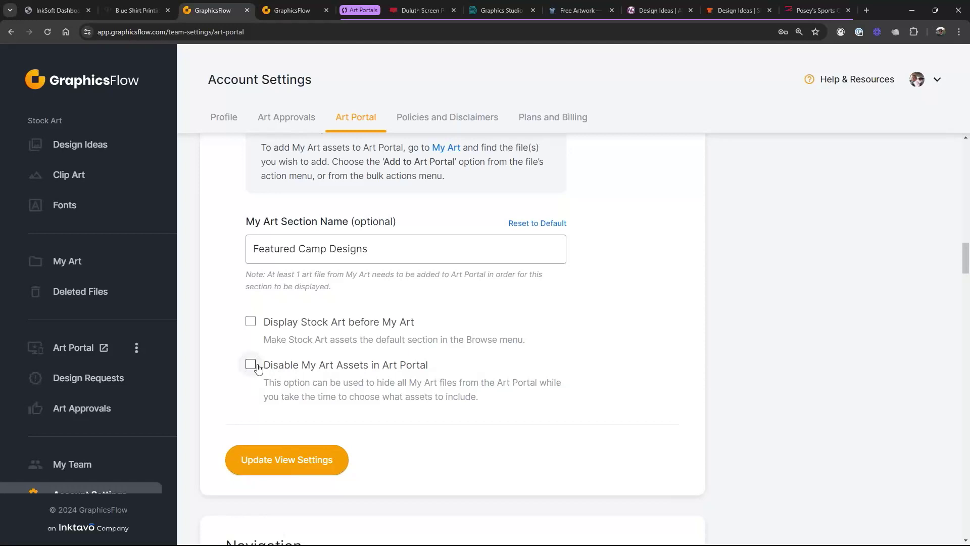
click(286, 461)
- Review the Art Portal's navigation settings, from the showcase links to the "Need Help" and "Contact Us" options, dismissing the save notification
scroll(513, 324, down, 1)
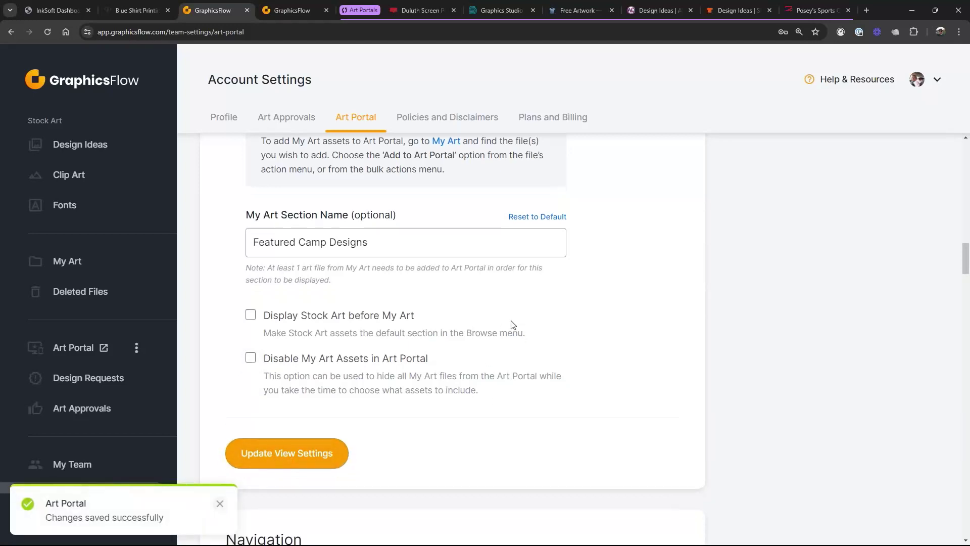
scroll(513, 324, down, 10)
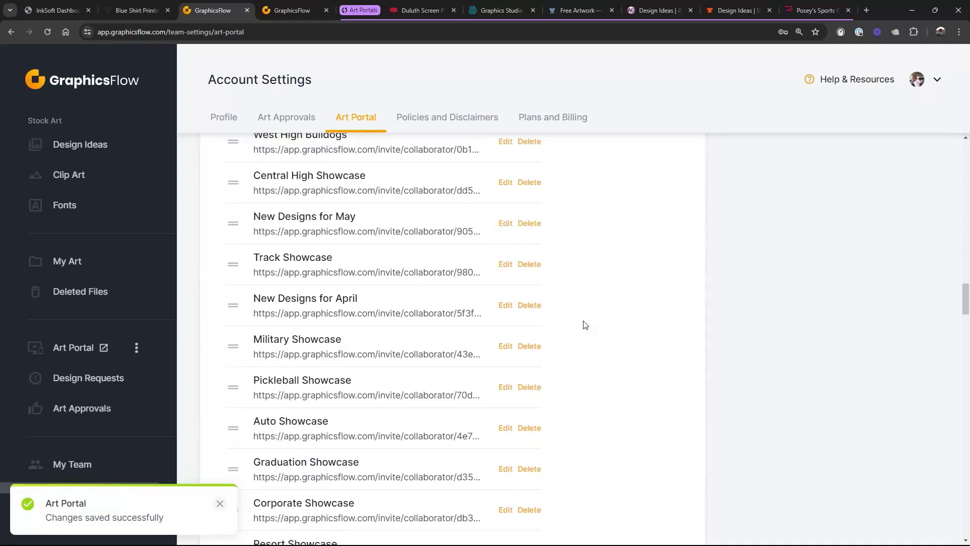
scroll(584, 325, up, 5)
scroll(583, 325, down, 7)
click(219, 503)
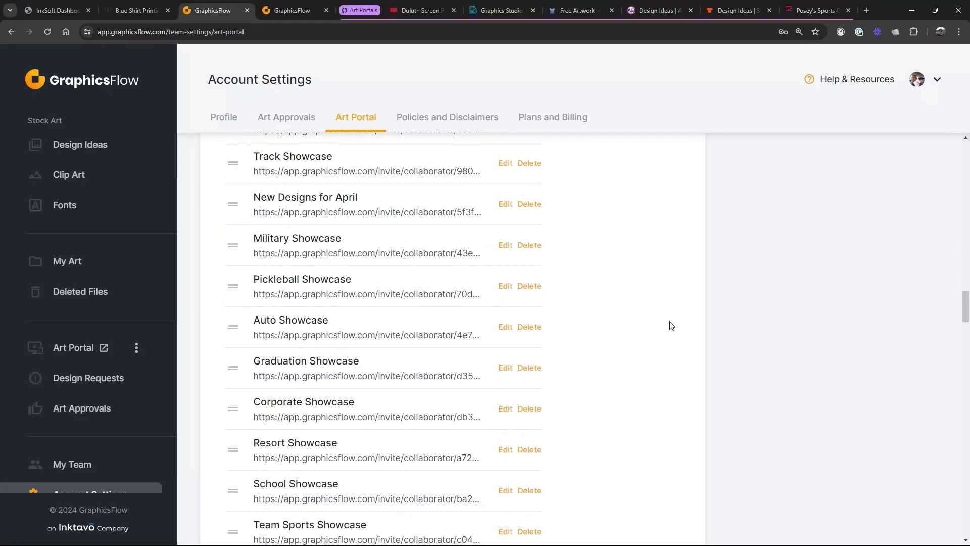
scroll(672, 325, down, 9)
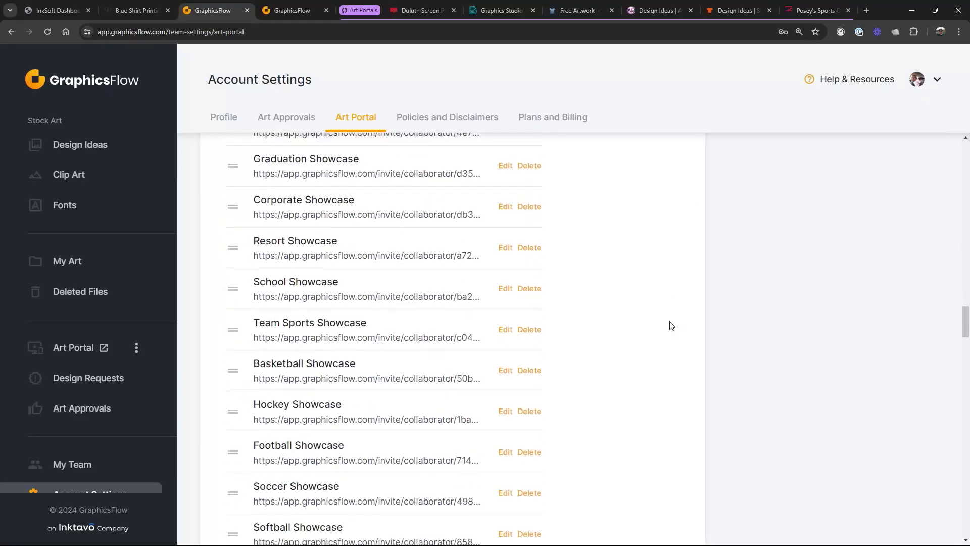
scroll(672, 325, down, 5)
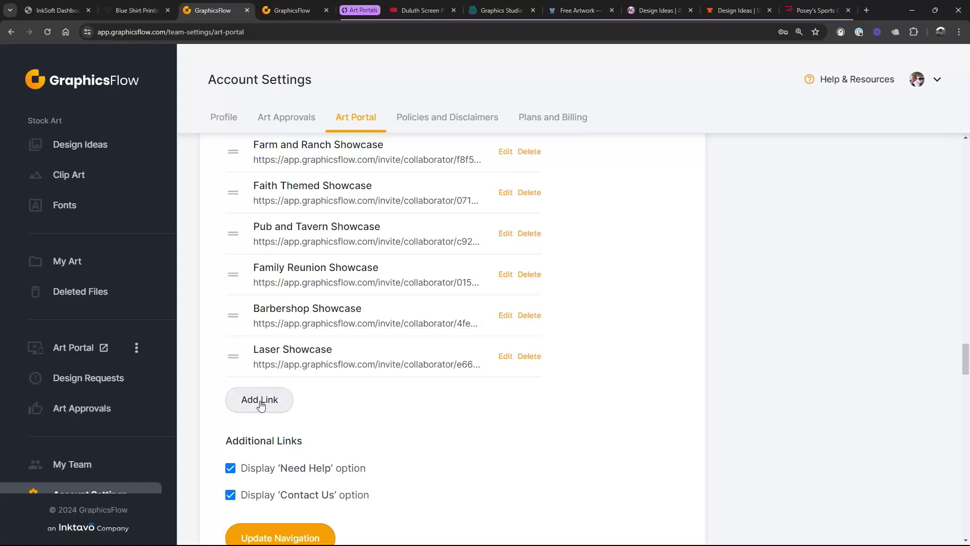
scroll(477, 303, down, 4)
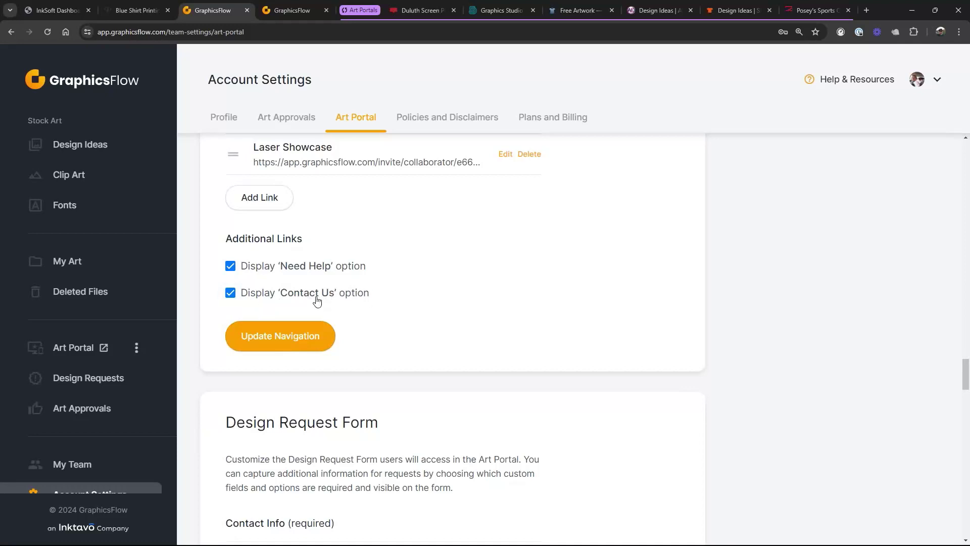
- Start a Dropdown Select custom field labelled "Do you have any money?" in the Design Request Form settings
scroll(508, 289, down, 5)
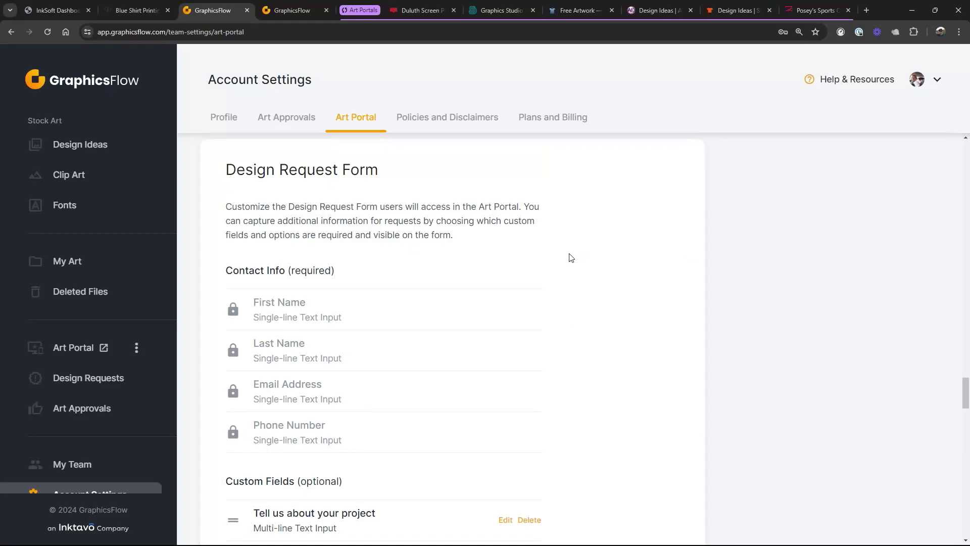
scroll(425, 272, down, 4)
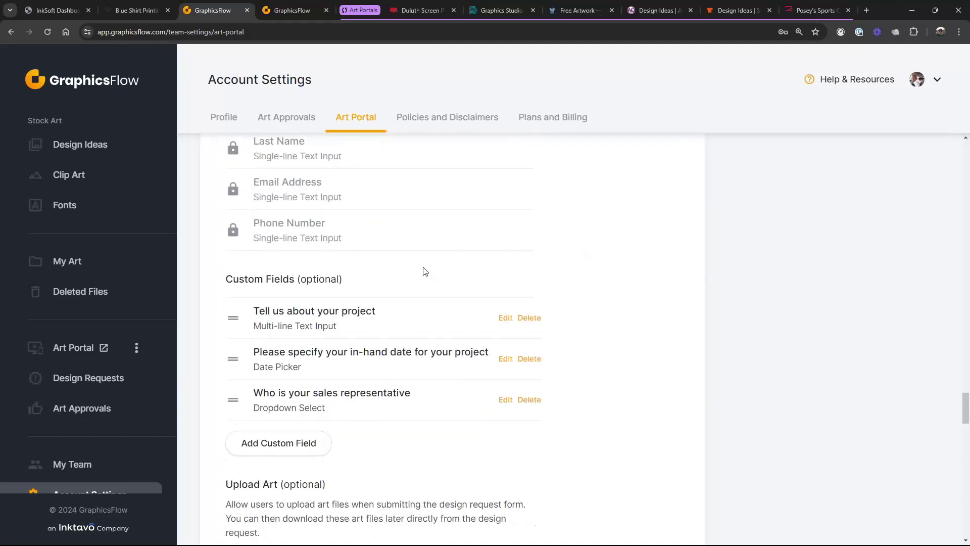
scroll(329, 270, up, 2)
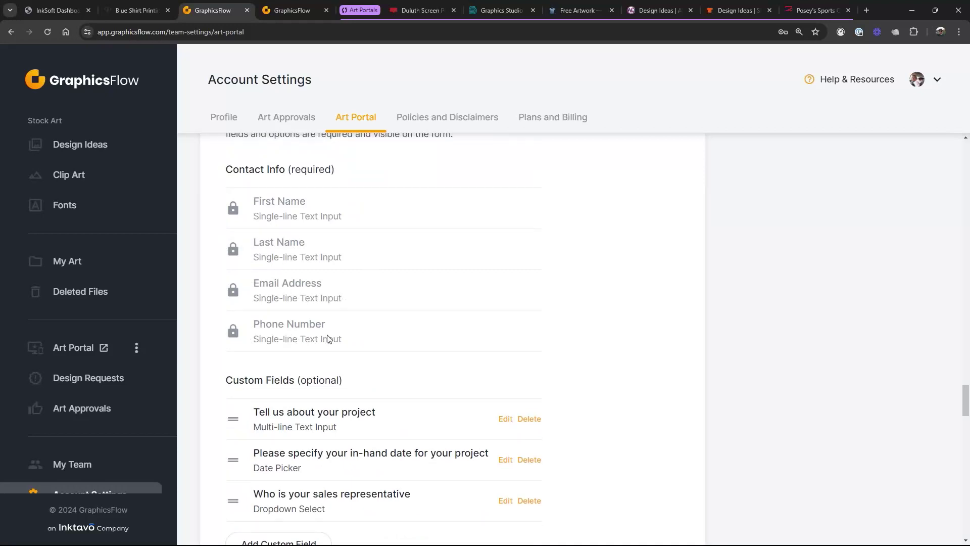
scroll(459, 302, down, 4)
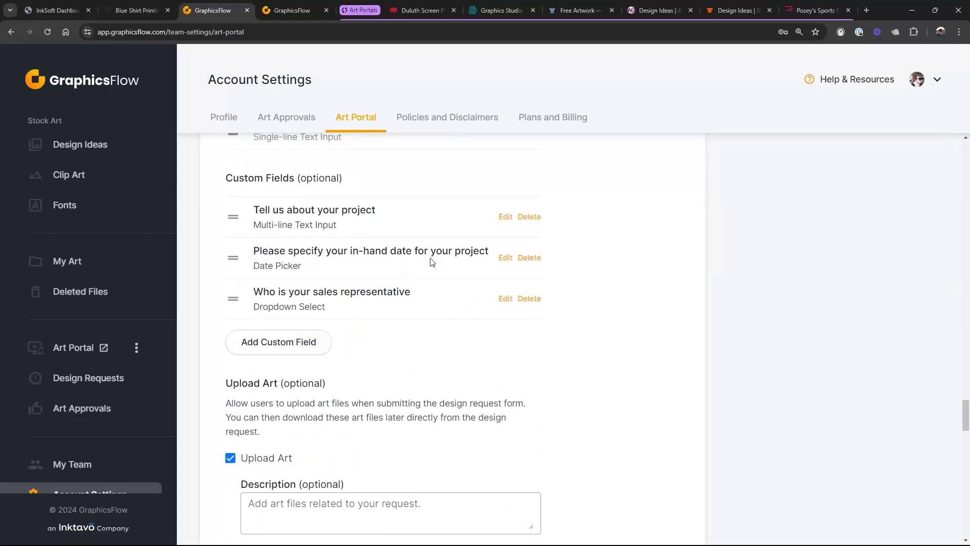
click(304, 348)
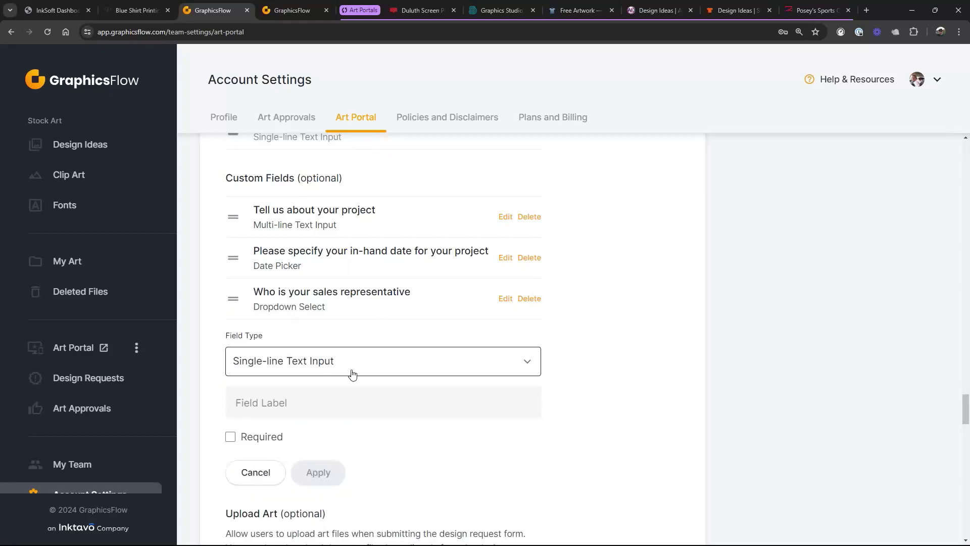
click(526, 367)
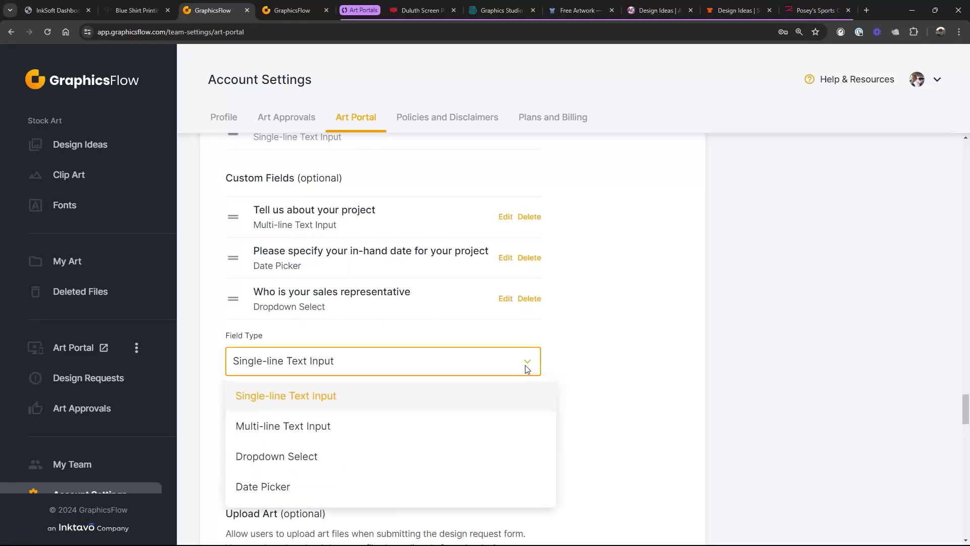
click(302, 462)
scroll(584, 287, down, 2)
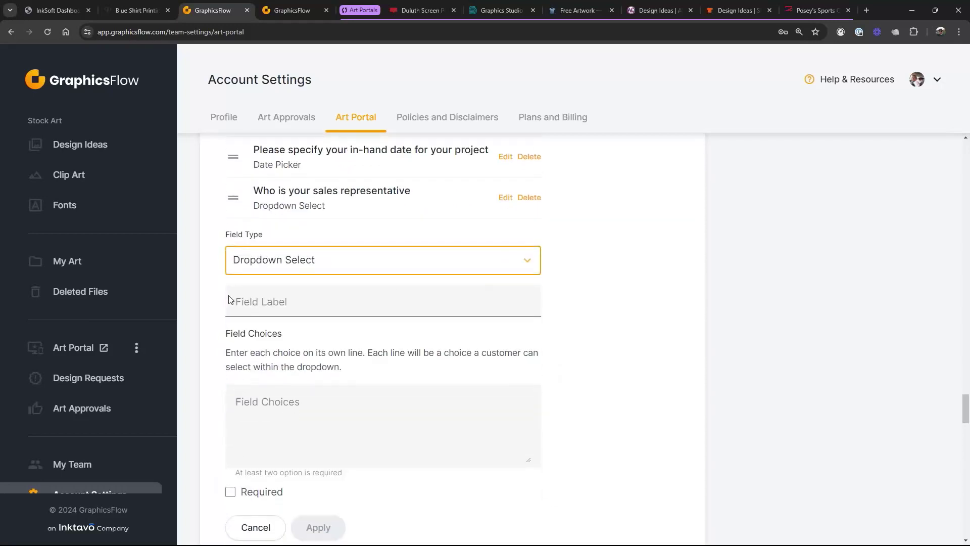
click(254, 302)
text(Do you have any money?)
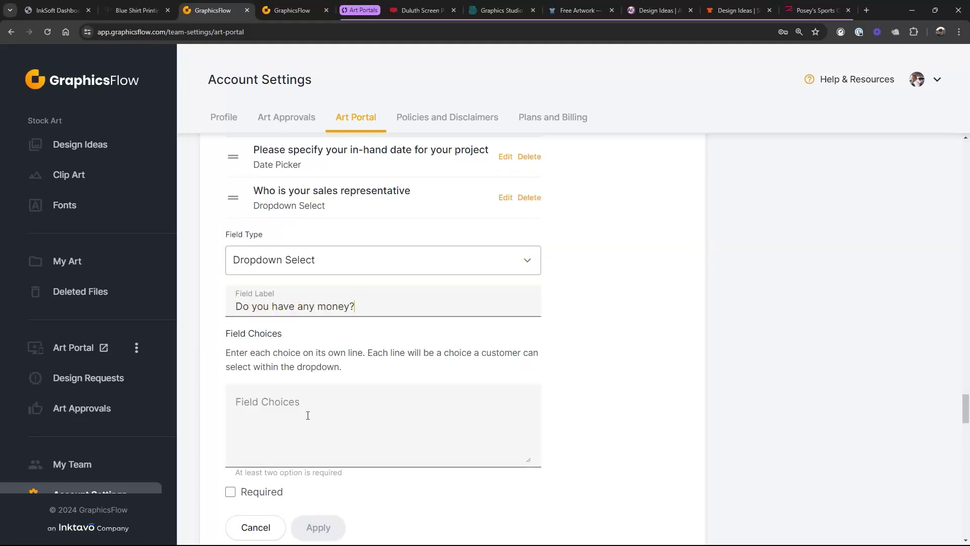
- Give the dropdown field the choices "No, I am broke", "Yes, I won the lottery" and "No, but I am a really nice person", and apply it
click(298, 408)
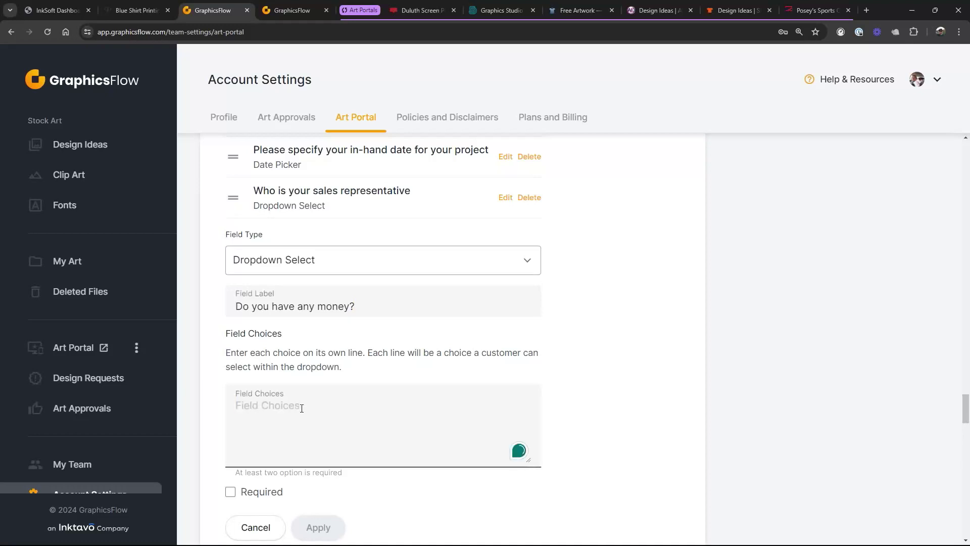
scroll(299, 405, down, 2)
text(No, I am broke)
key(Return)
text(Ye)
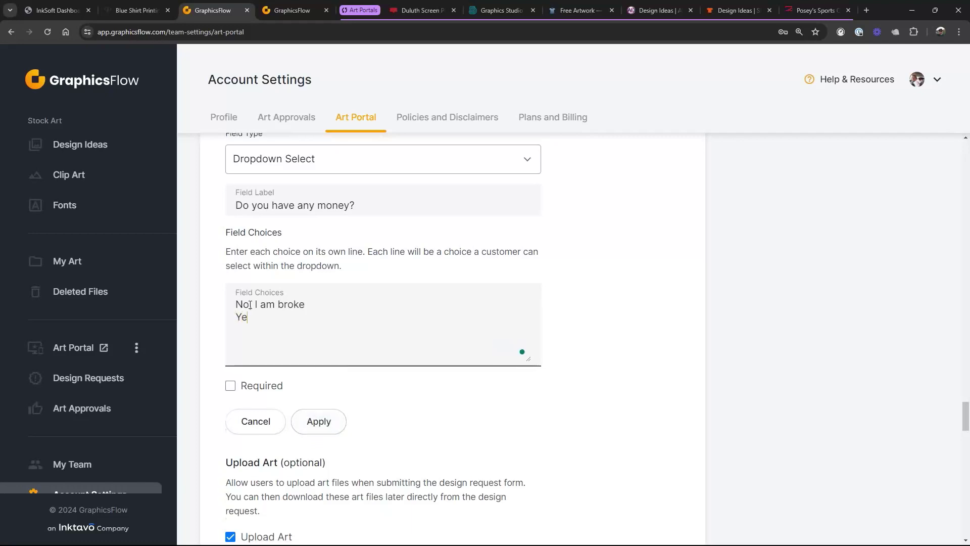
text(s, I won the lottery)
key(Return)
text(No, but ai)
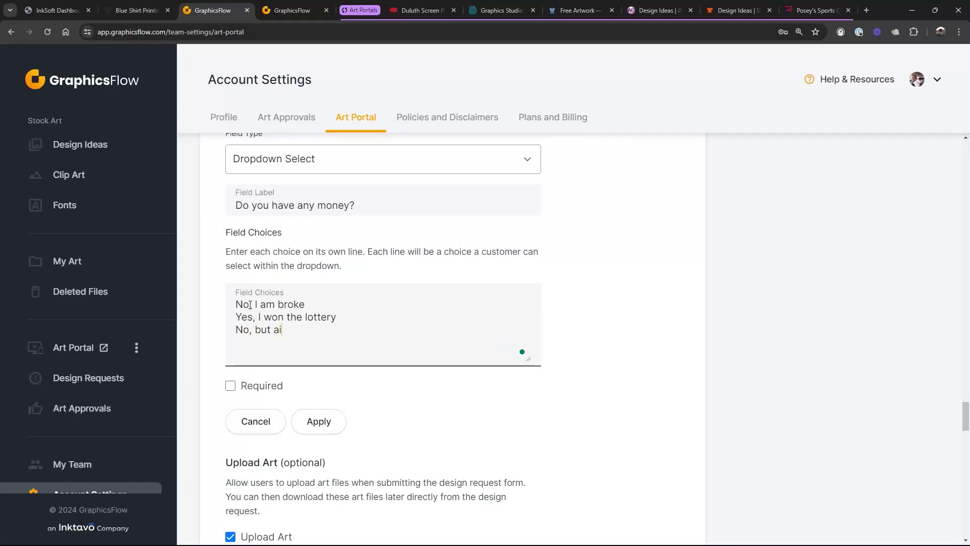
key(BackSpace)
key(BackSpace)
text(I am a really nice person)
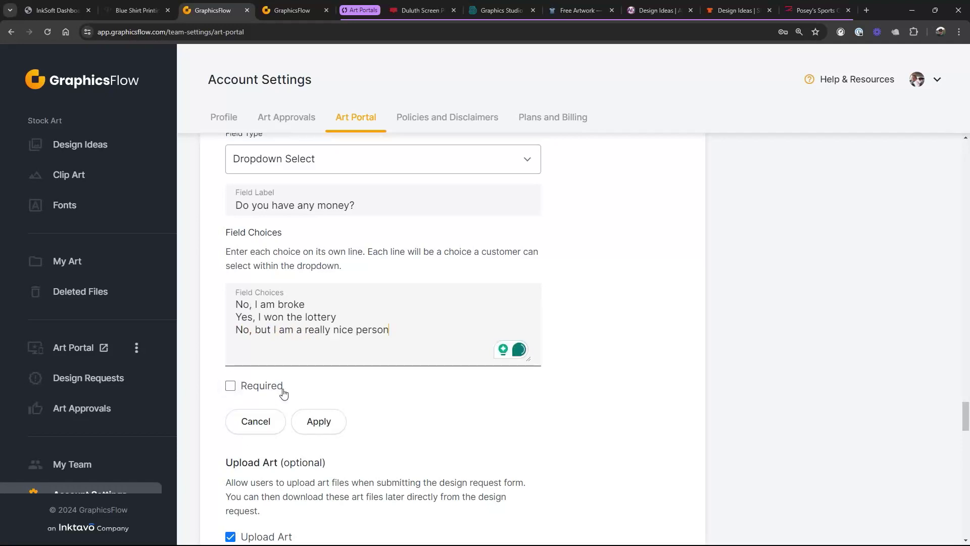
click(319, 421)
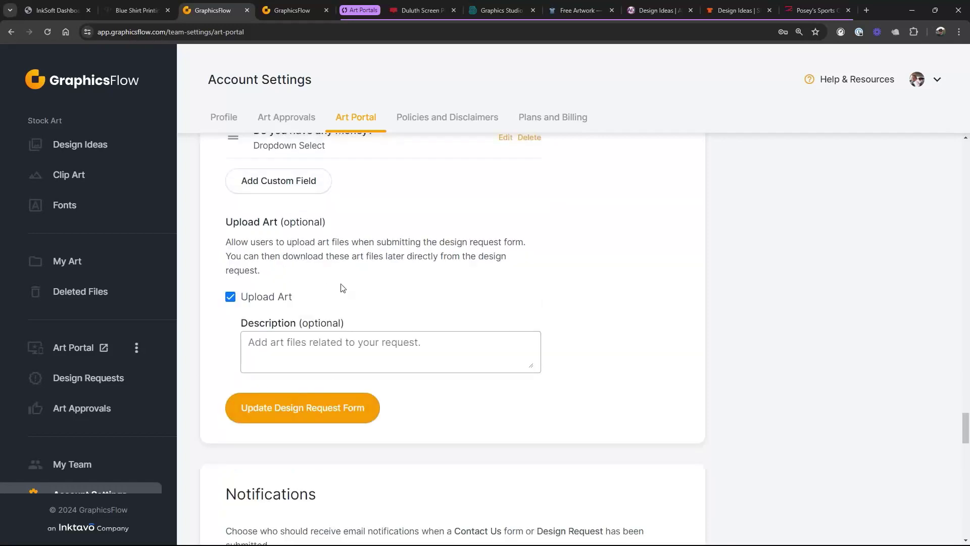
- Move the "Do you have any money?" field to the top of the custom fields and save the Design Request Form, dismissing the notification
scroll(341, 296, up, 4)
drag(230, 343, 233, 217)
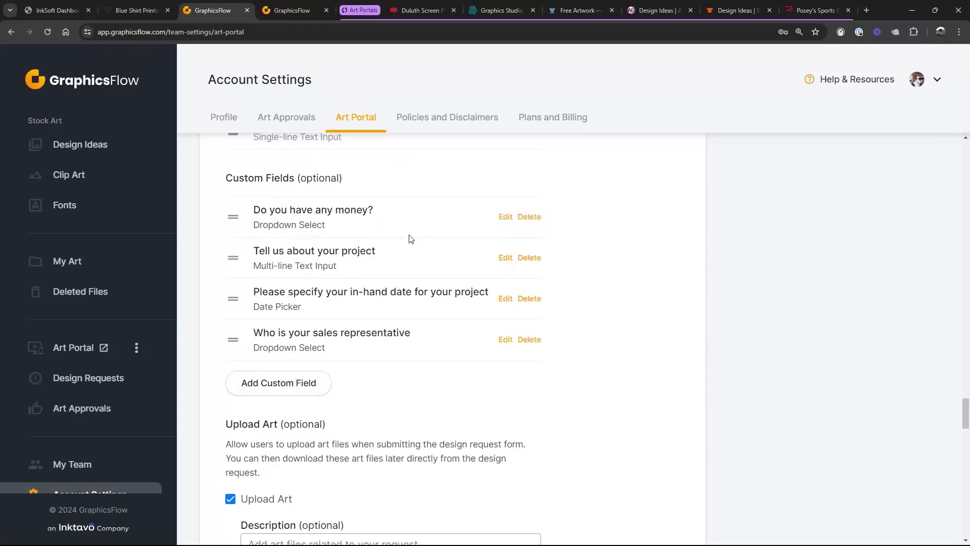
scroll(630, 269, down, 4)
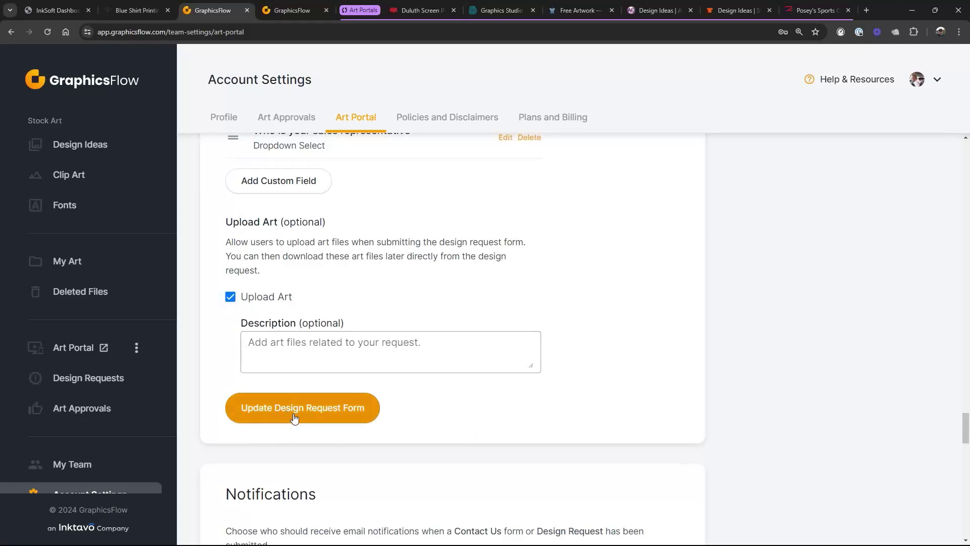
click(310, 417)
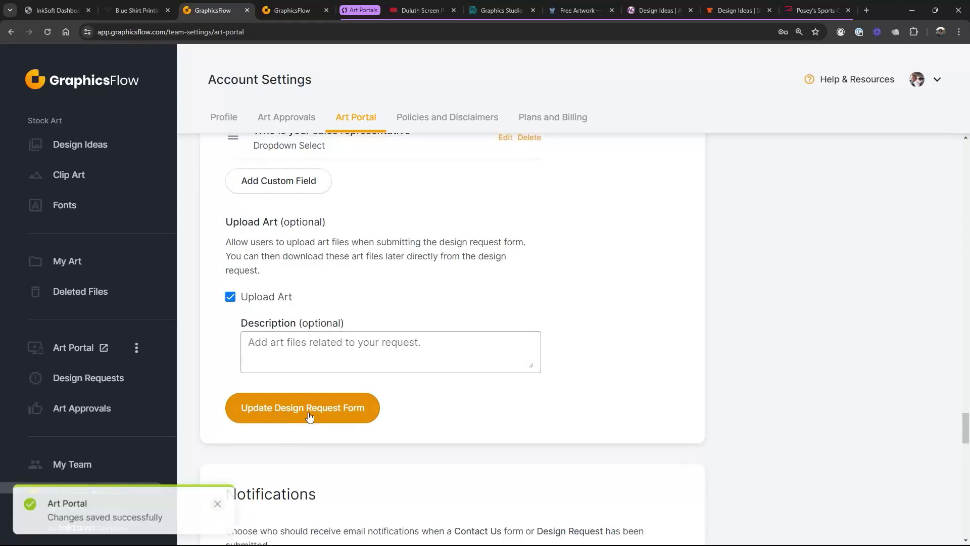
click(219, 504)
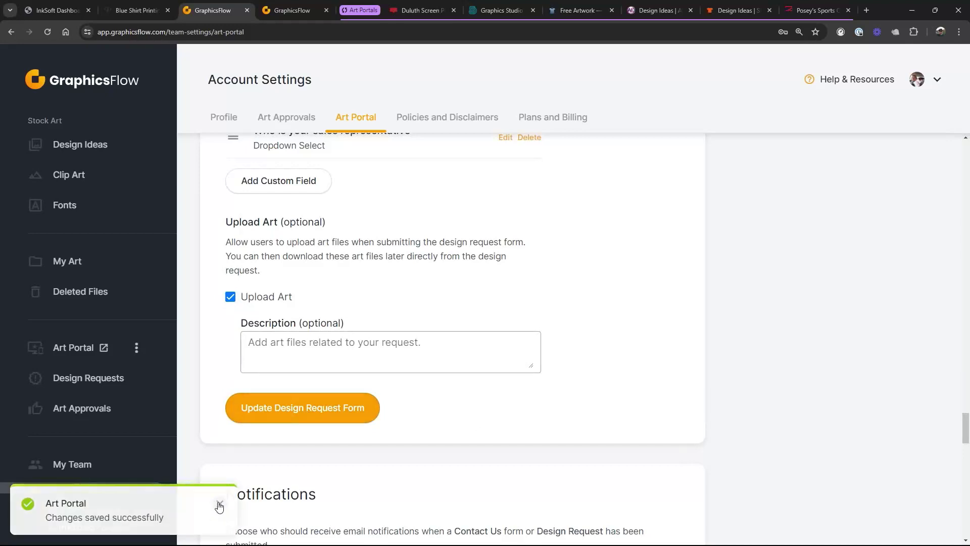
- Open the live Art Portal and look through its Featured Camp Designs
click(84, 352)
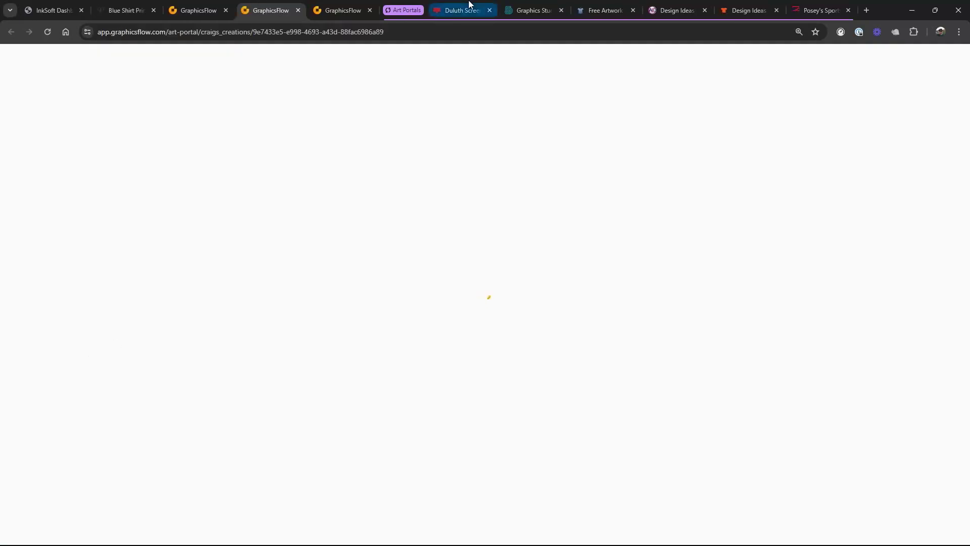
scroll(685, 175, down, 4)
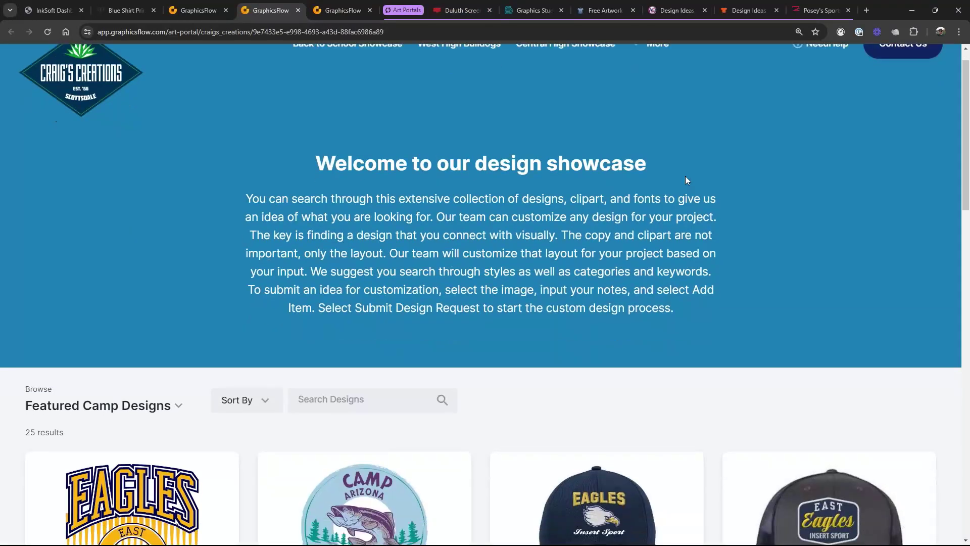
scroll(401, 322, down, 3)
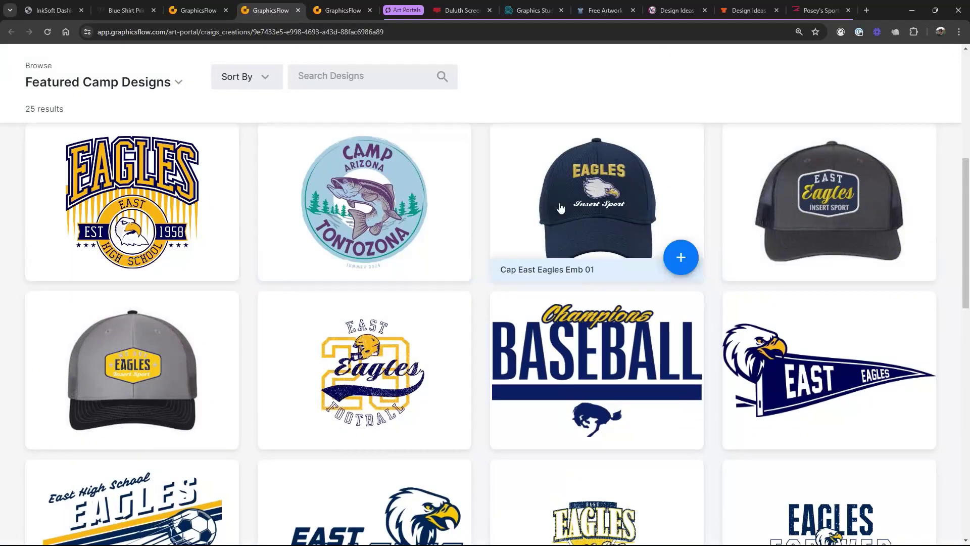
scroll(559, 206, down, 12)
scroll(559, 206, down, 4)
scroll(559, 206, up, 19)
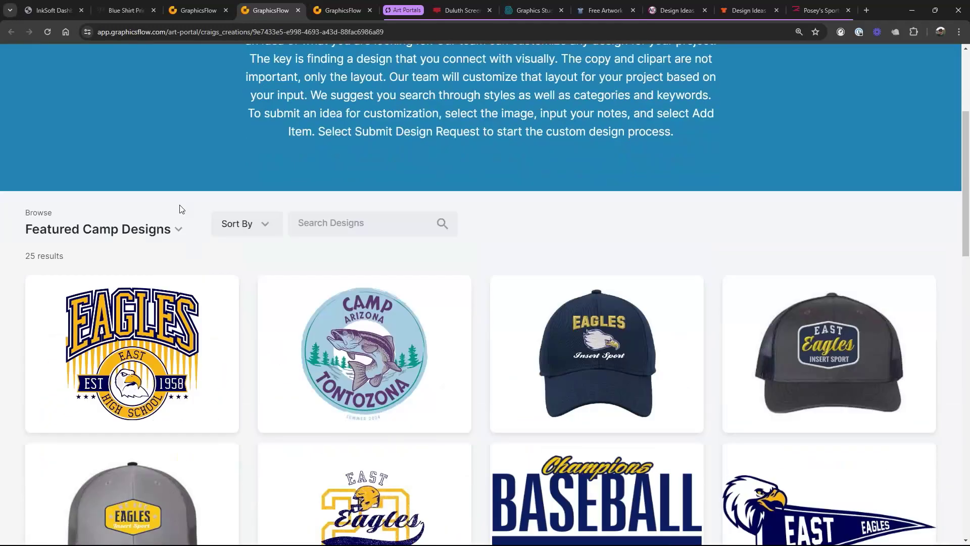
- Switch the portal's browse view to Design Ideas, return to Featured Camp Designs and look through the whole collection
click(177, 234)
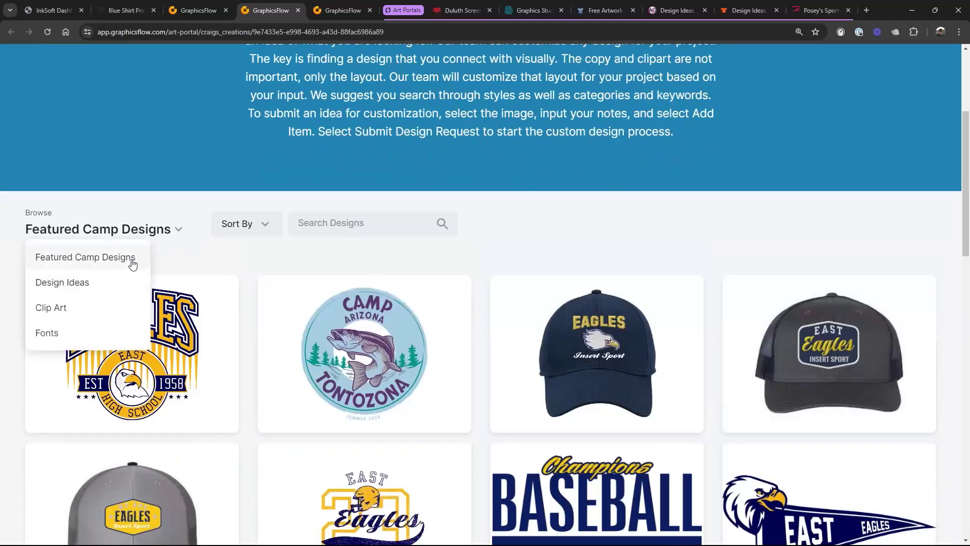
click(69, 283)
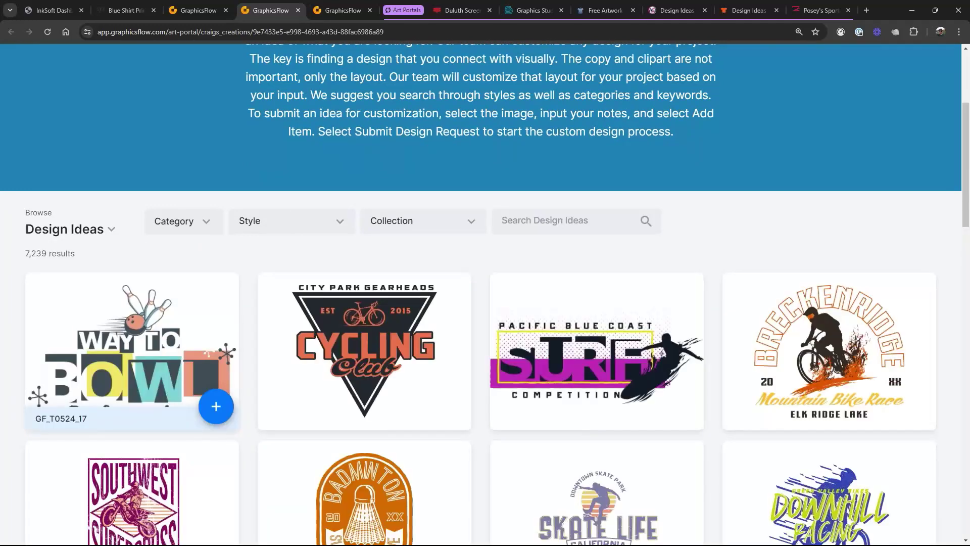
scroll(408, 143, up, 2)
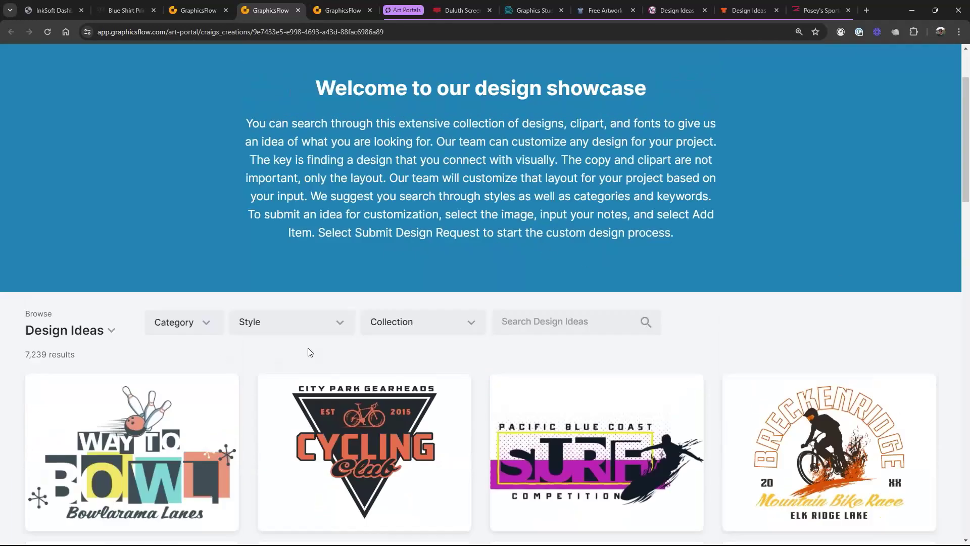
click(111, 335)
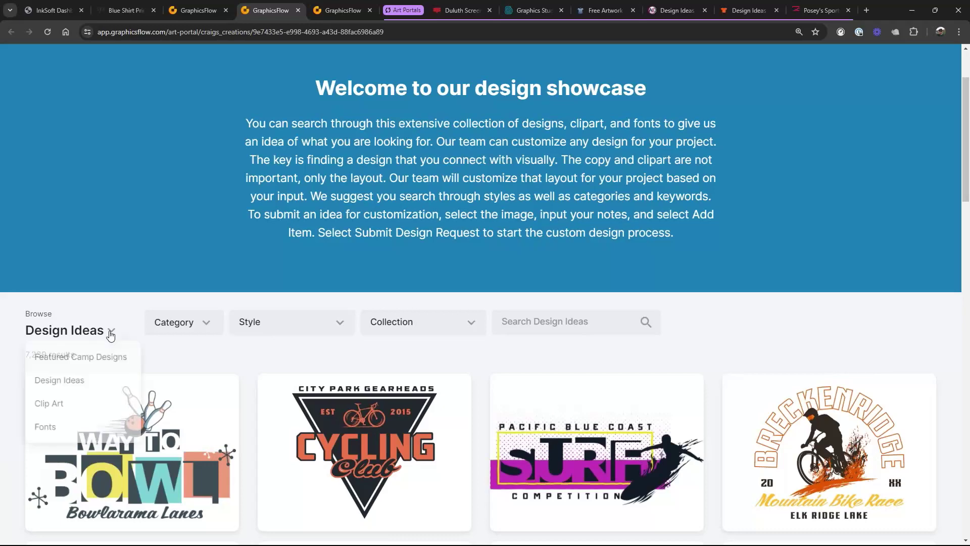
click(74, 360)
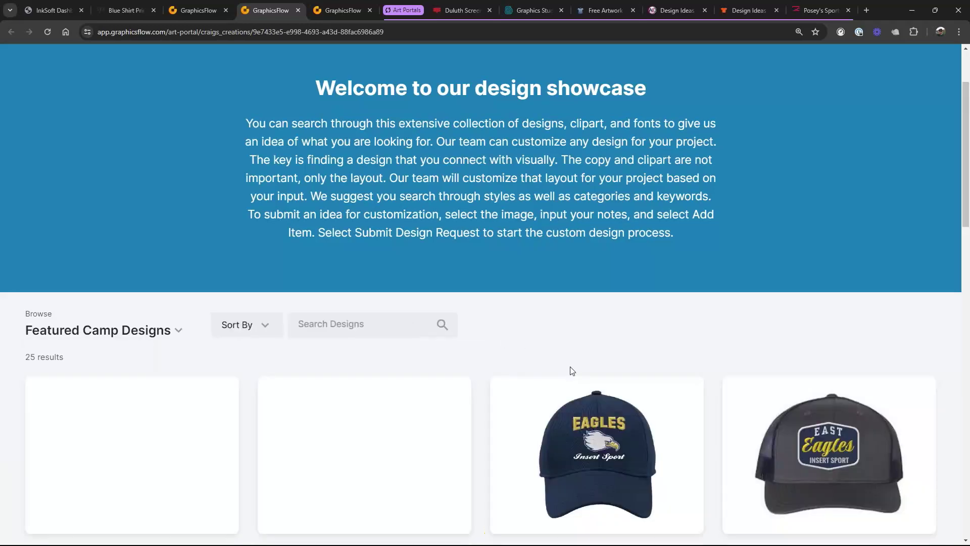
scroll(570, 370, down, 1)
scroll(570, 370, down, 18)
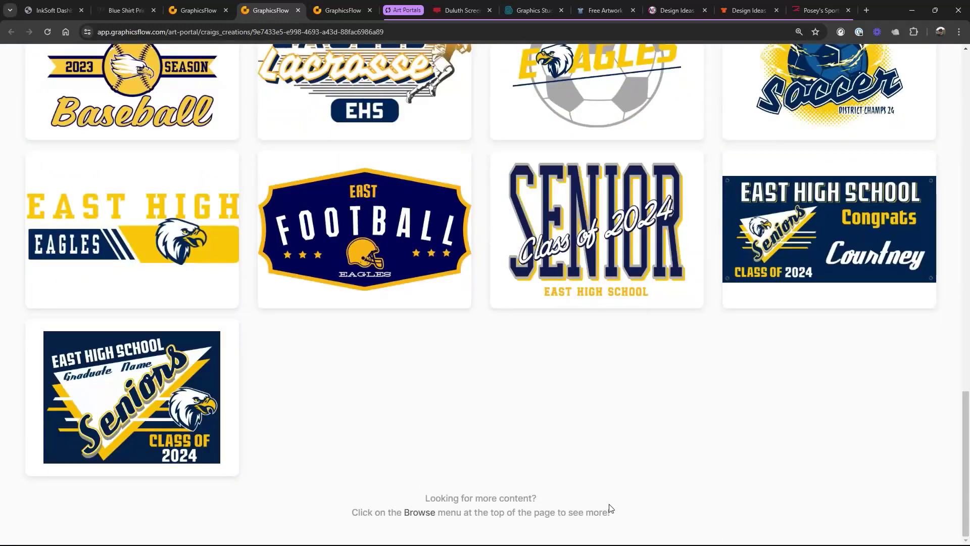
scroll(608, 504, up, 18)
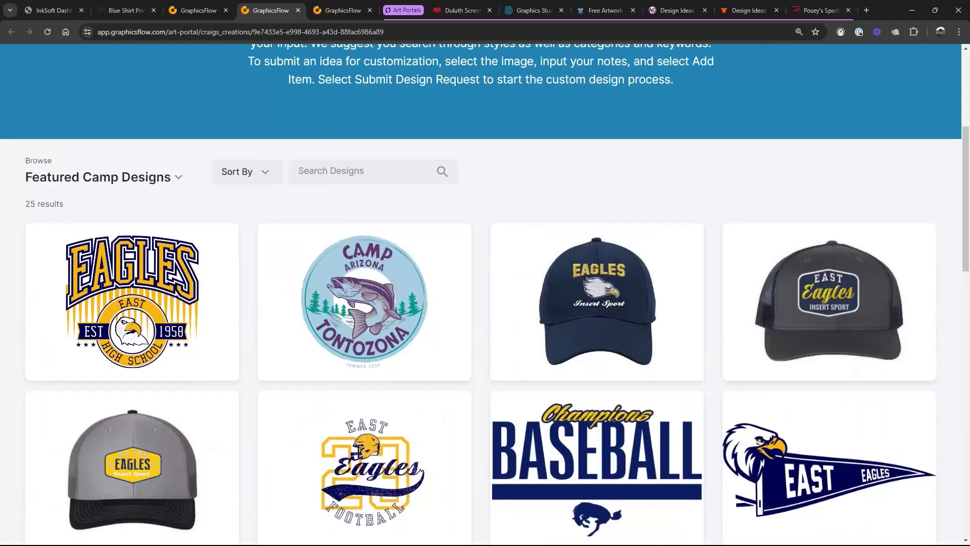
scroll(546, 252, up, 3)
scroll(545, 252, down, 3)
- Add the Camp Arizona Tontozona fish design to a design request and proceed to the request form
mouse_move(407, 307)
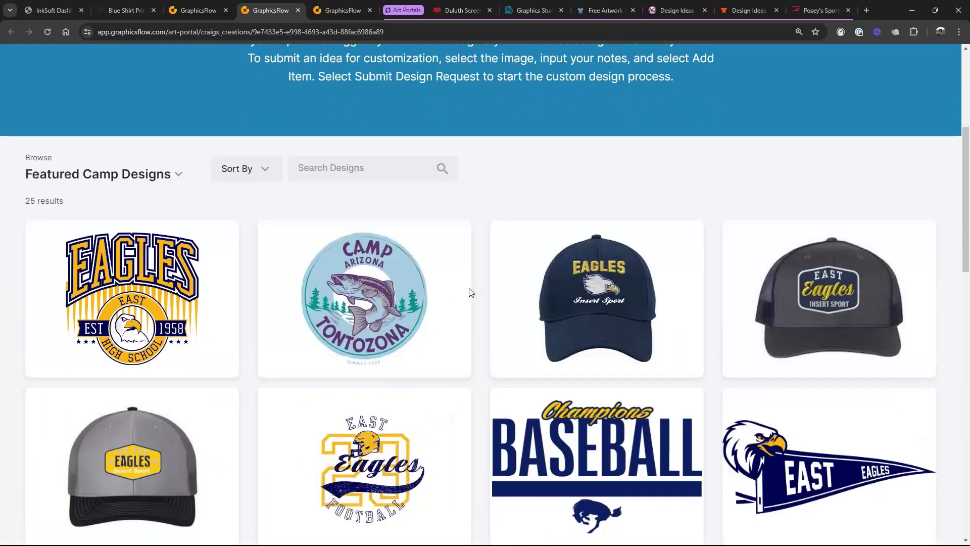
click(383, 287)
click(716, 453)
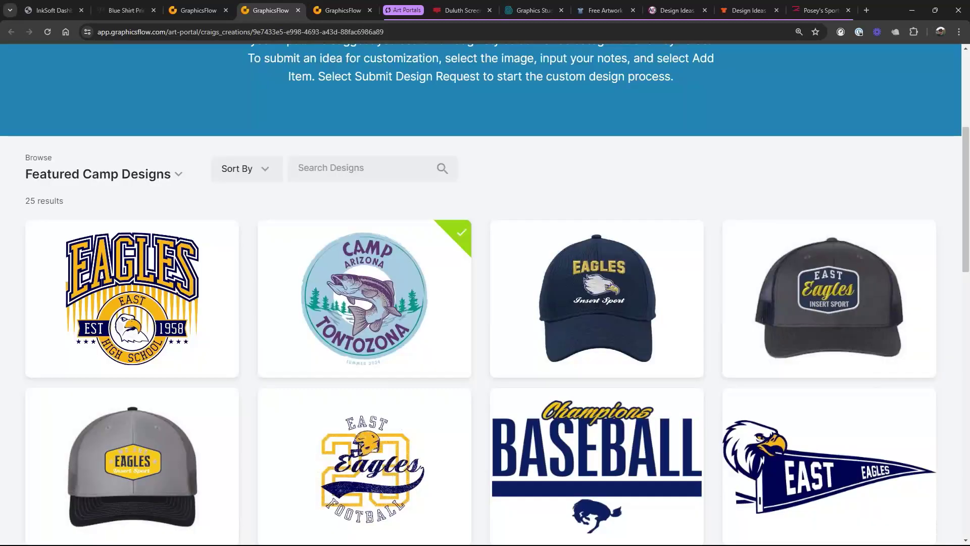
scroll(427, 323, down, 9)
click(839, 520)
- Answer "Do you have any money?" with "No, I am broke" and review the rest of the design request form
scroll(430, 237, down, 10)
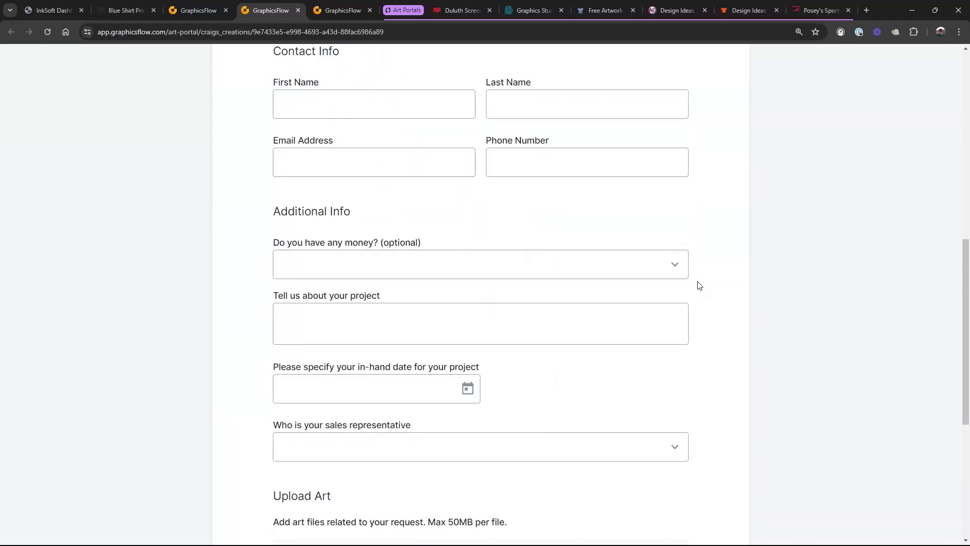
click(674, 266)
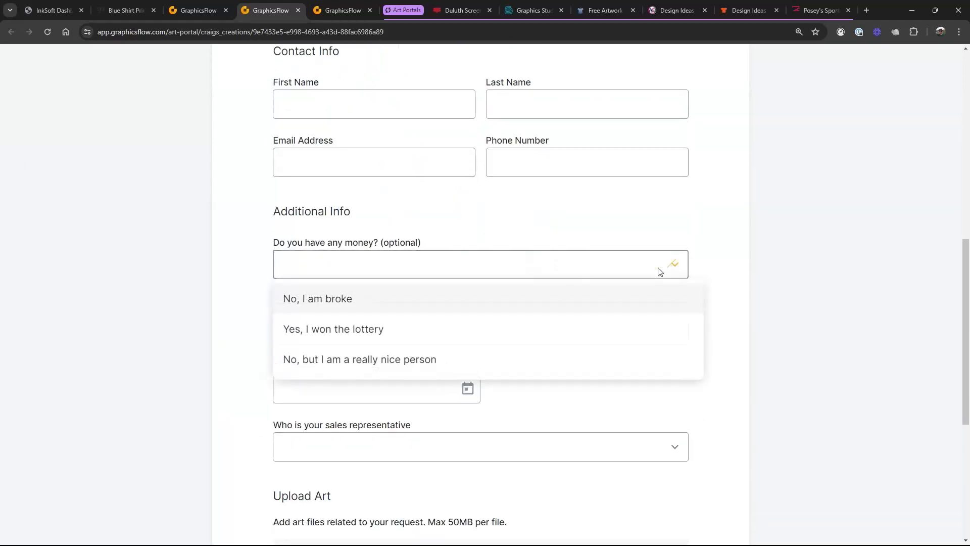
click(314, 299)
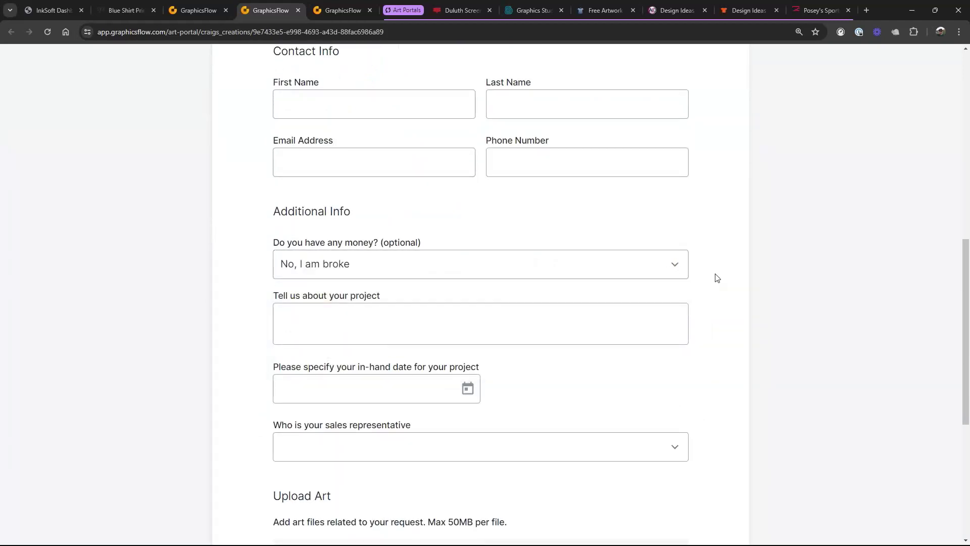
scroll(678, 352, down, 4)
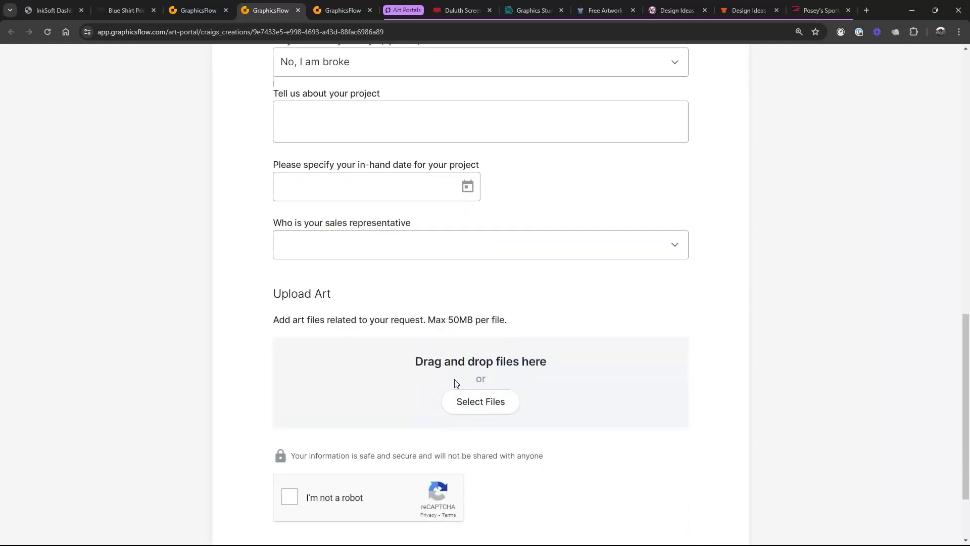
scroll(446, 493, down, 2)
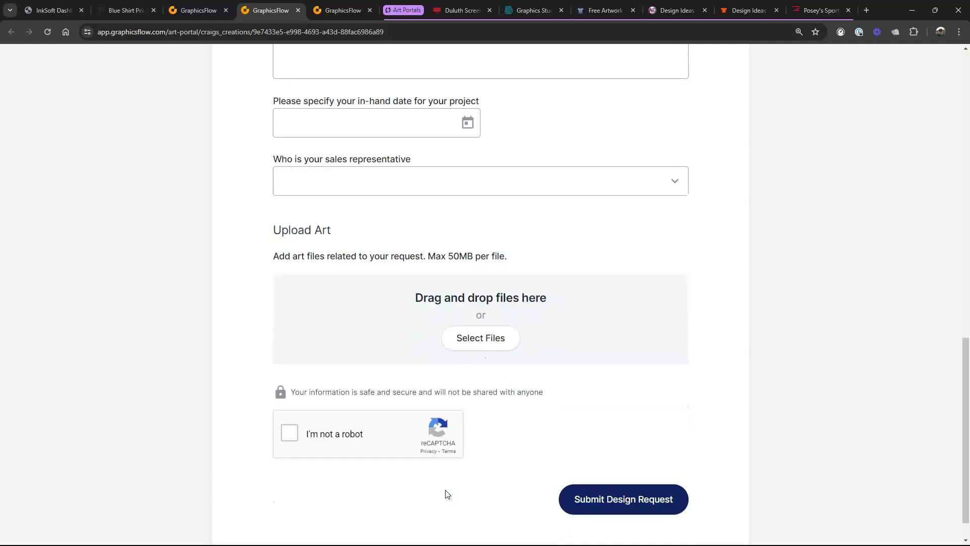
- Delete the custom field "Do you have any money?" from the Art Portal settings and update the design request form
scroll(446, 494, up, 16)
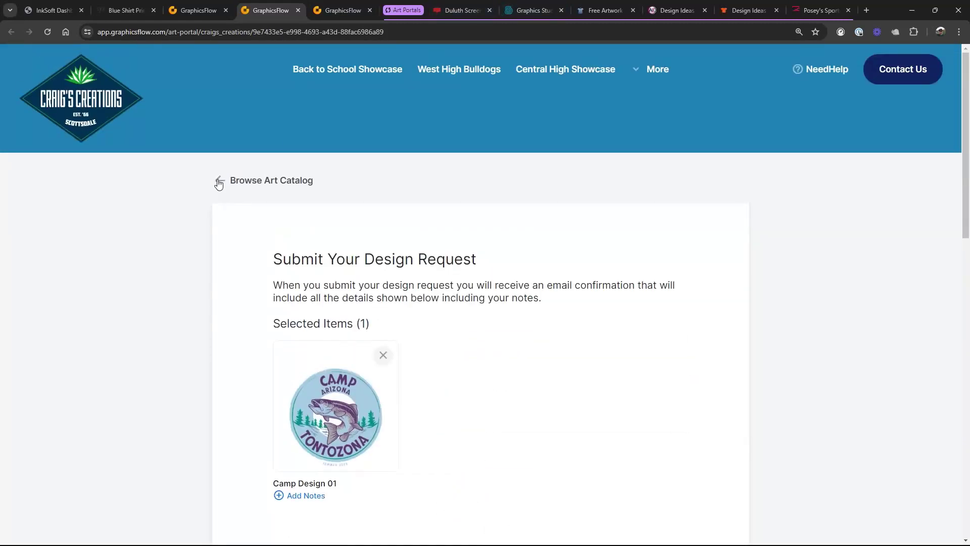
click(199, 10)
scroll(404, 385, up, 5)
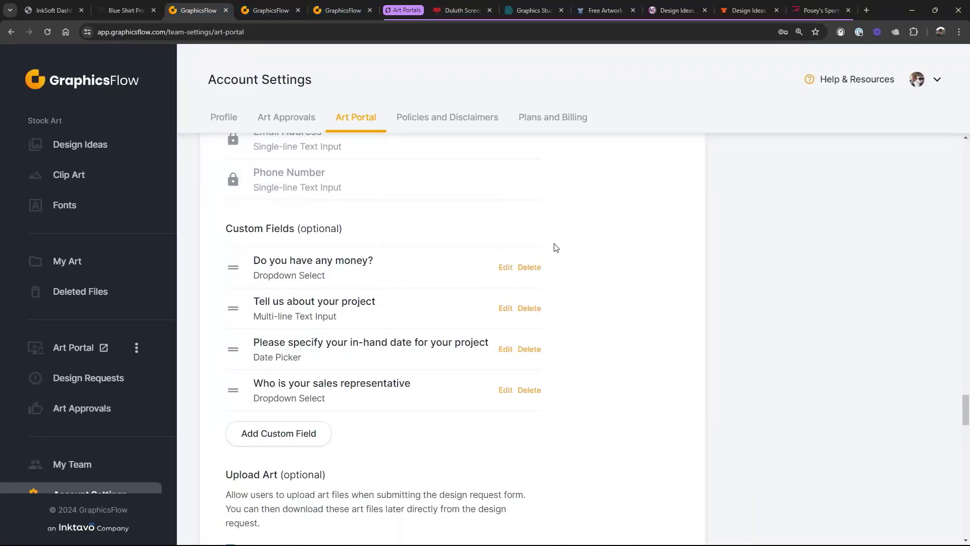
click(529, 267)
scroll(526, 325, down, 5)
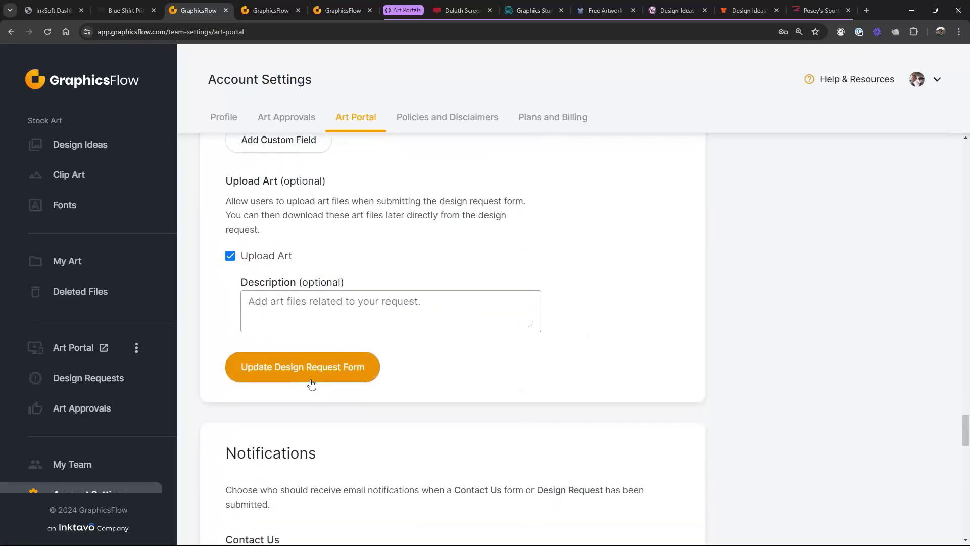
click(314, 376)
- Rename the My Art section to "Featured Designs" and update the portal's view settings
scroll(592, 350, up, 5)
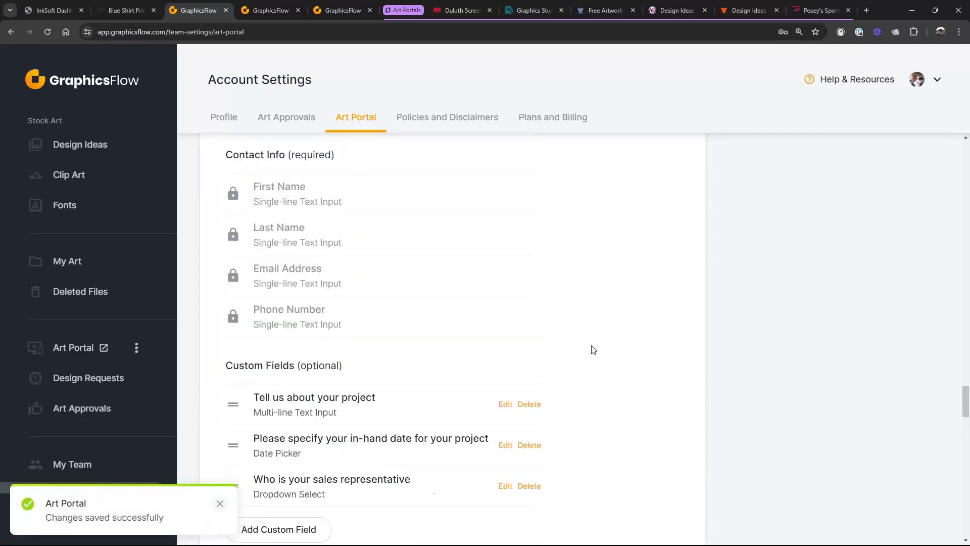
scroll(593, 350, up, 10)
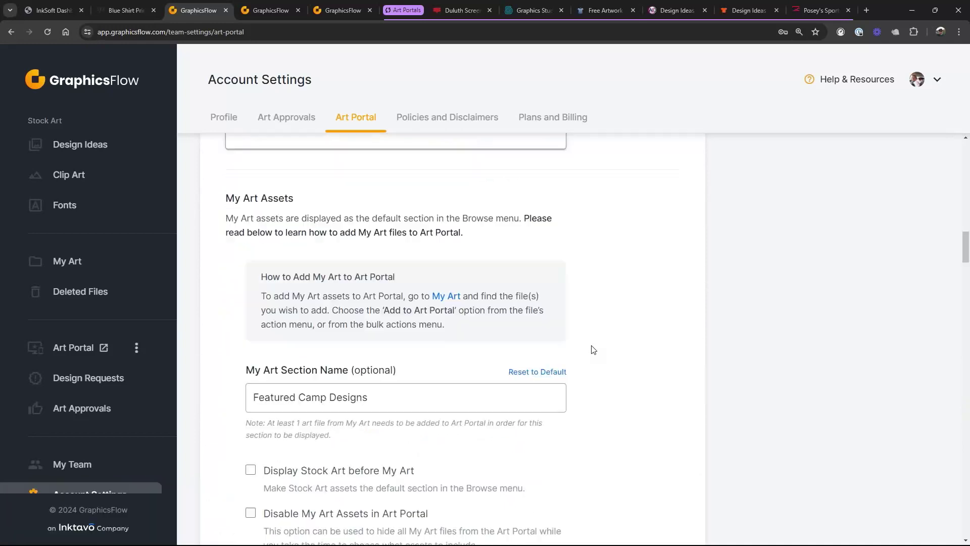
click(332, 249)
key(BackSpace)
key(BackSpace)
key(BackSpace)
key(BackSpace)
key(BackSpace)
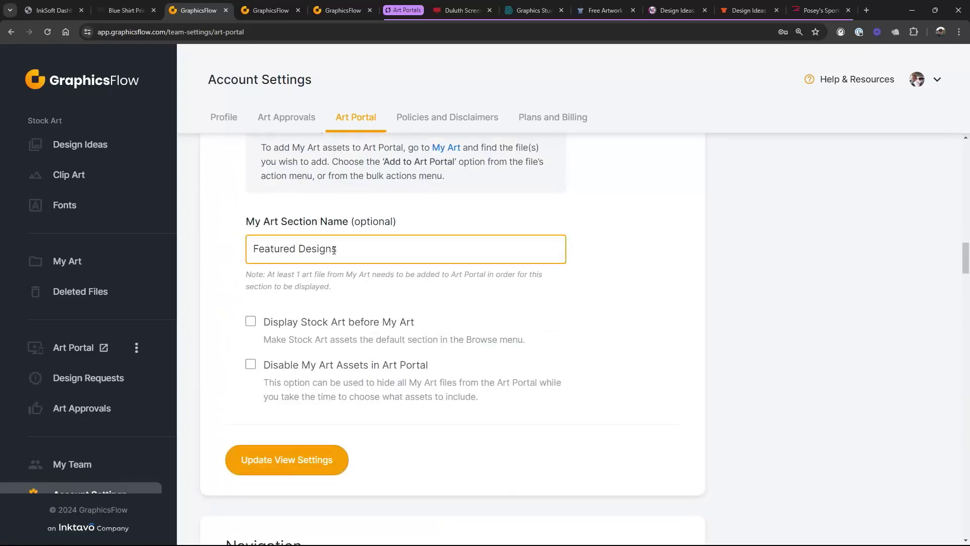
click(284, 450)
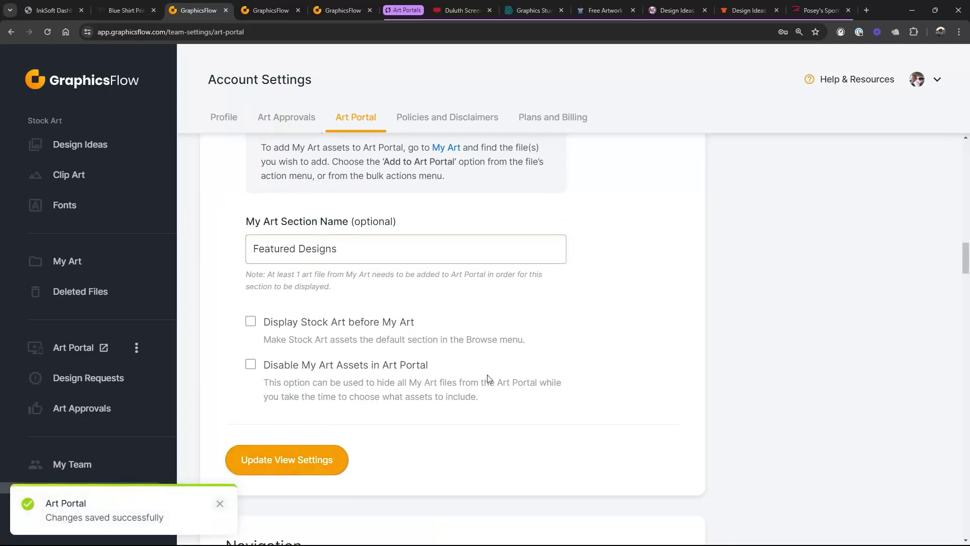
- Set Stock Art to display before My Art, then open the live Art Portal and switch its browse view to Featured Designs
click(251, 323)
click(104, 347)
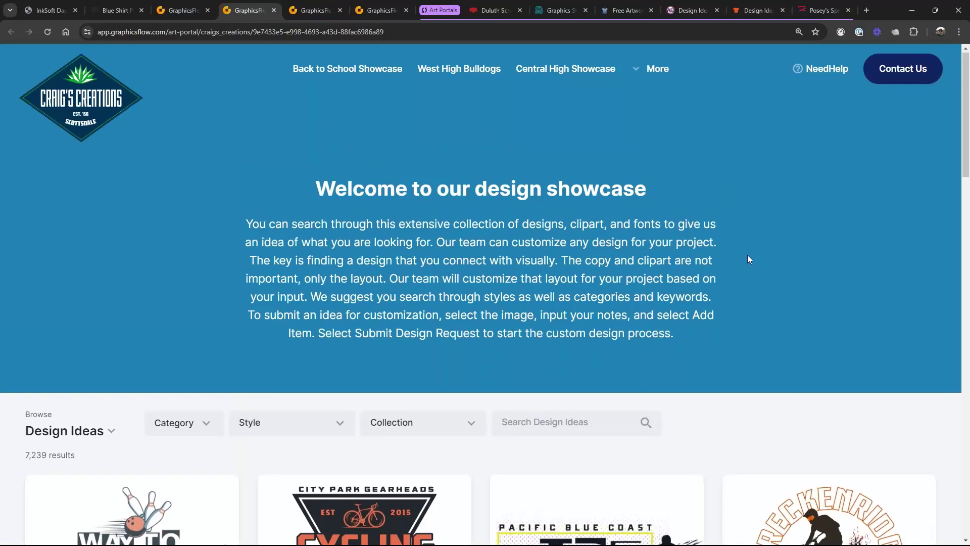
scroll(747, 255, down, 5)
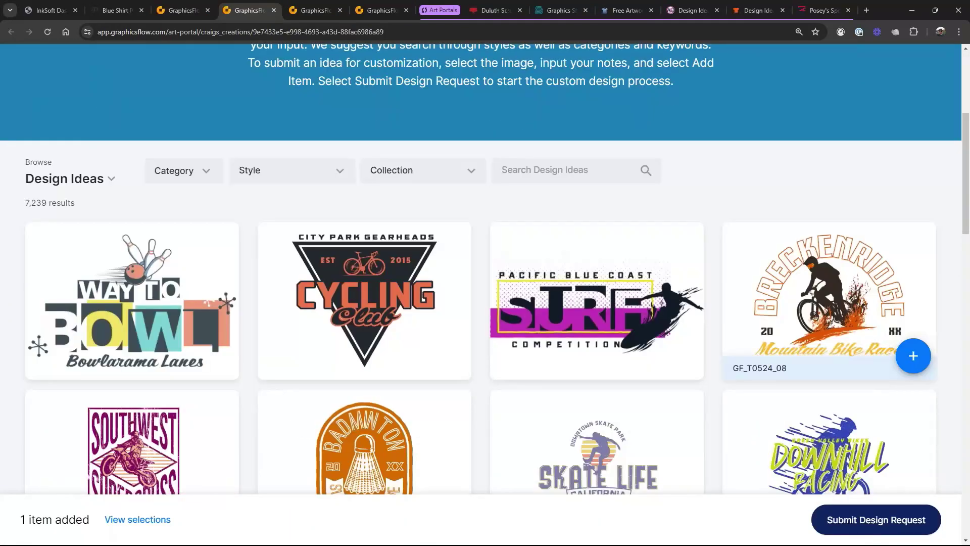
click(108, 182)
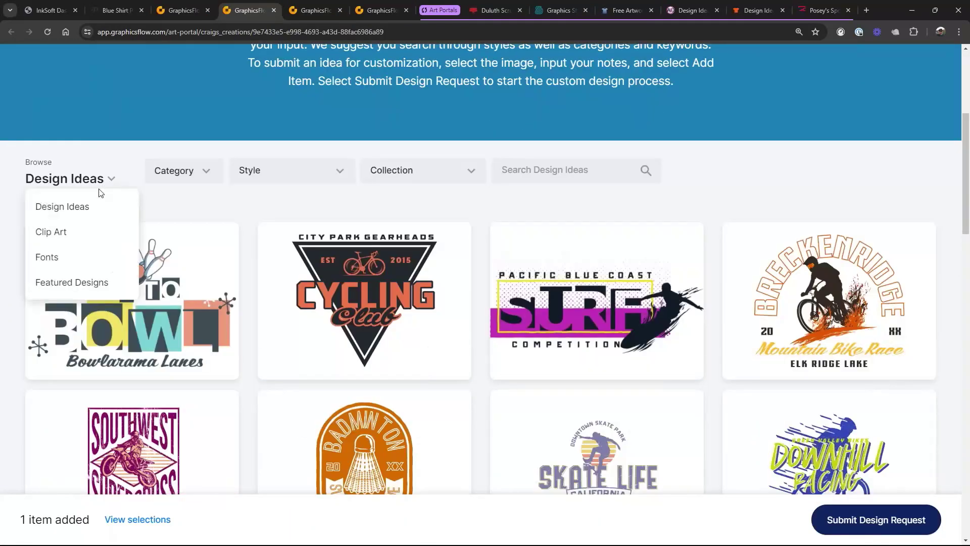
click(53, 283)
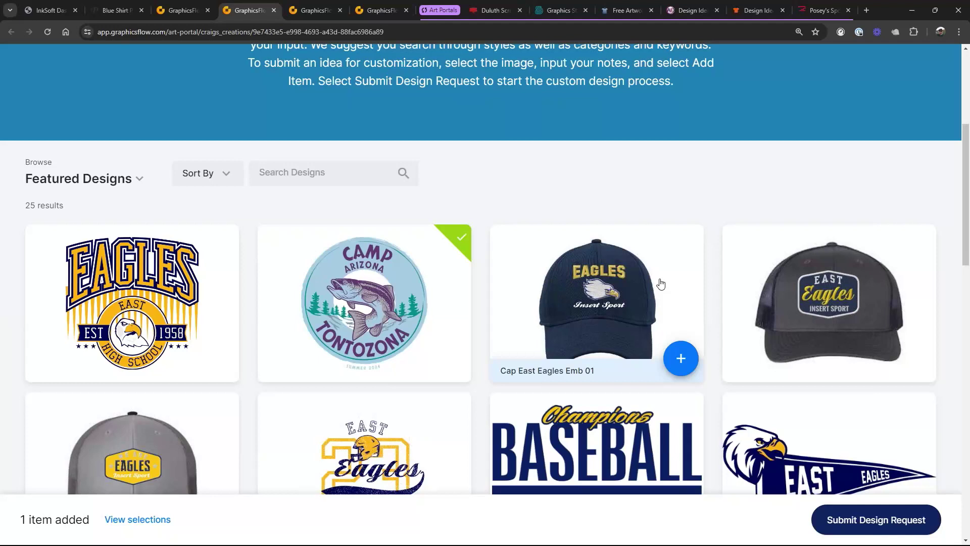
- Search the Featured Designs for "camp" and then for "fish"
click(305, 174)
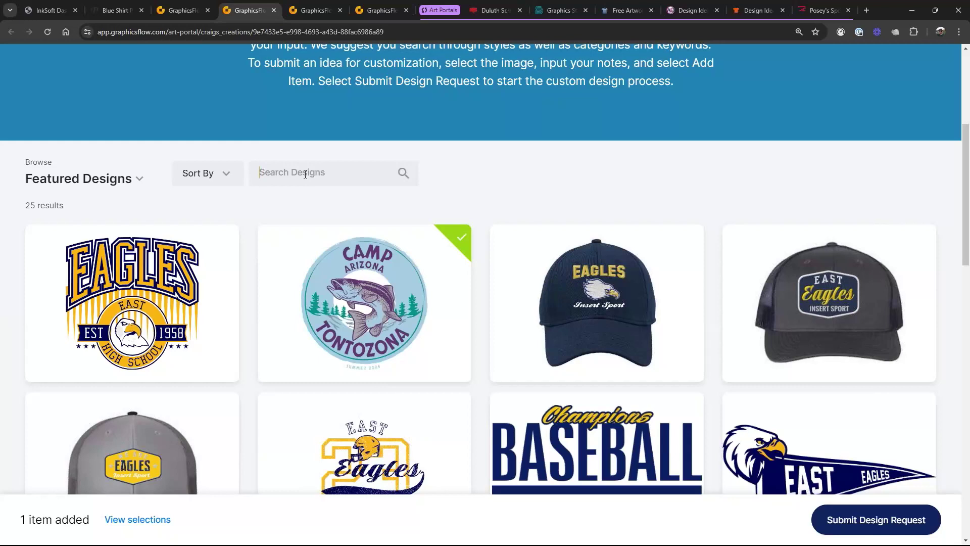
text(camp)
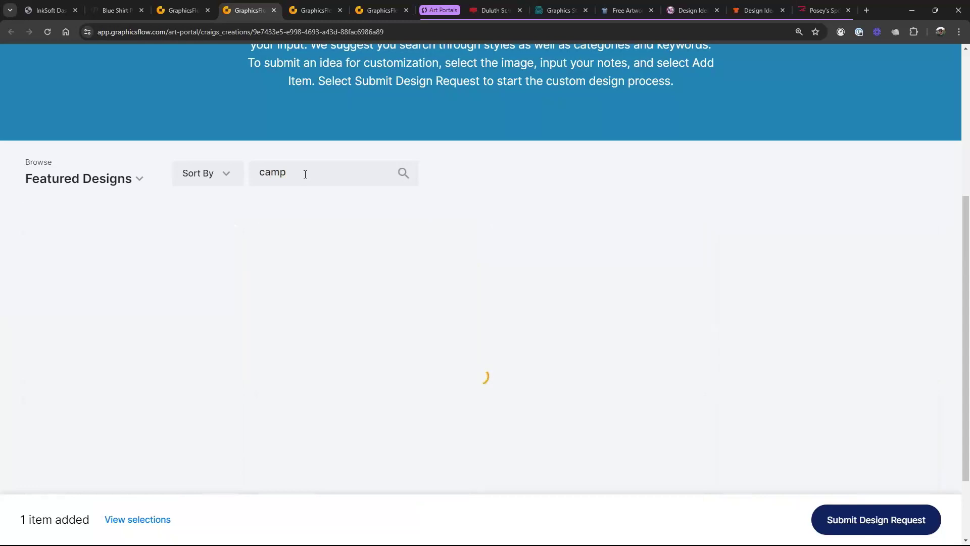
drag(301, 173, 249, 157)
text(fish)
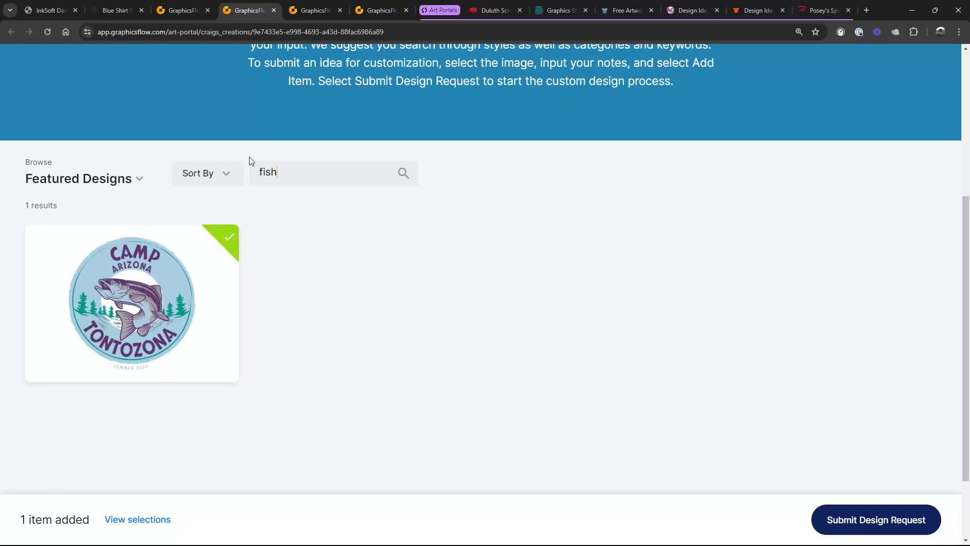
click(282, 172)
- Open the design request form and remove the Camp Arizona Tontozona fish design from the selected items
click(847, 522)
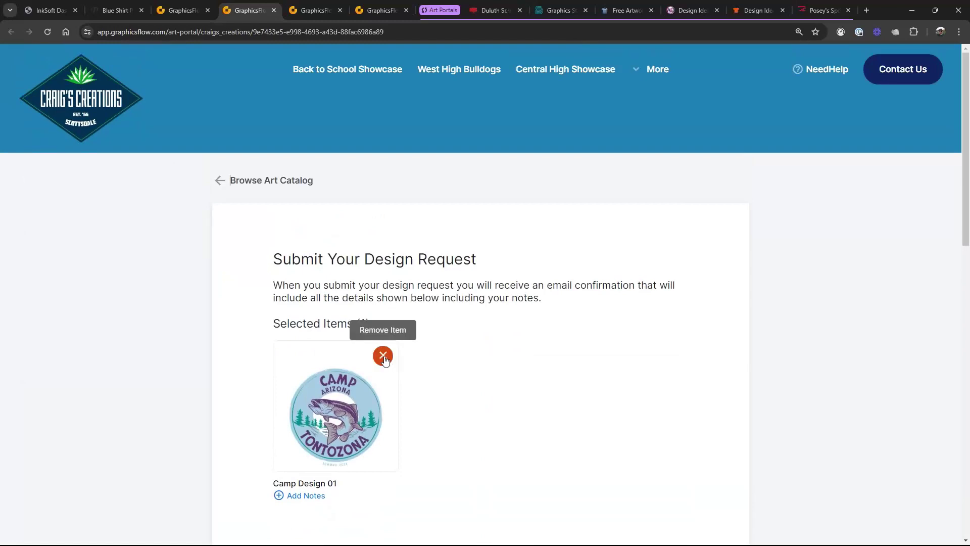
click(384, 358)
click(387, 359)
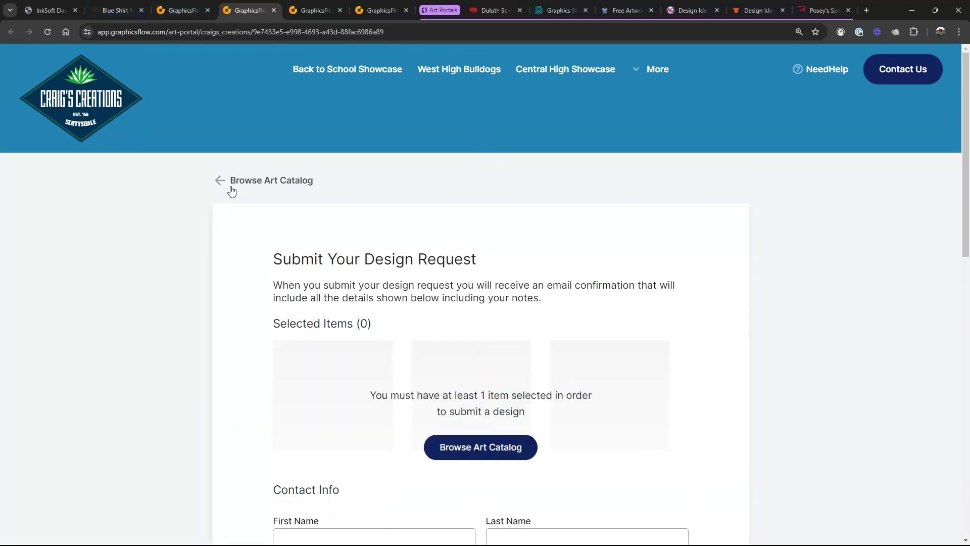
- Return to the art catalog and clear the "fish" search to list all Featured Designs
click(233, 185)
scroll(233, 189, down, 2)
drag(381, 172, 158, 176)
key(BackSpace)
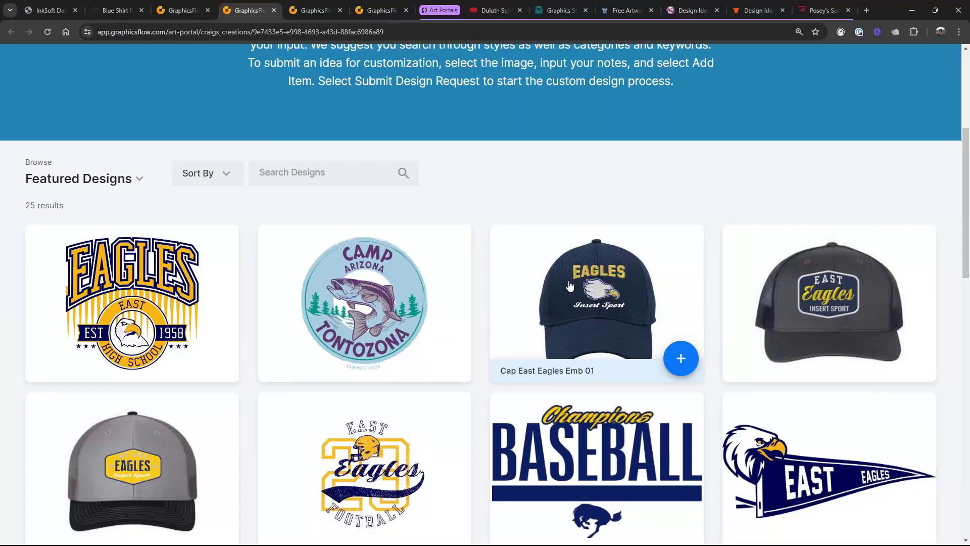
- Remove Camp Design 01 in the Camp Designs folder of My Art from the Art Portal
click(195, 12)
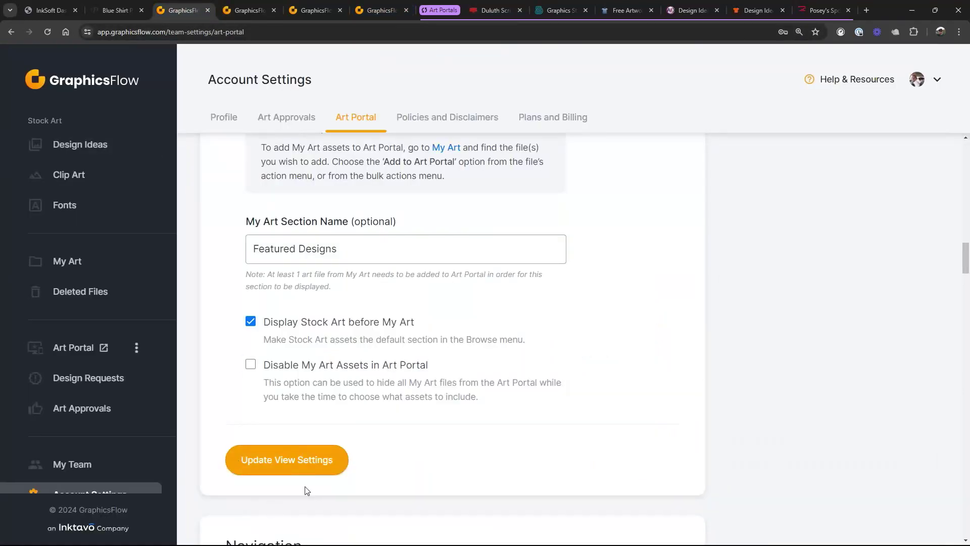
click(87, 262)
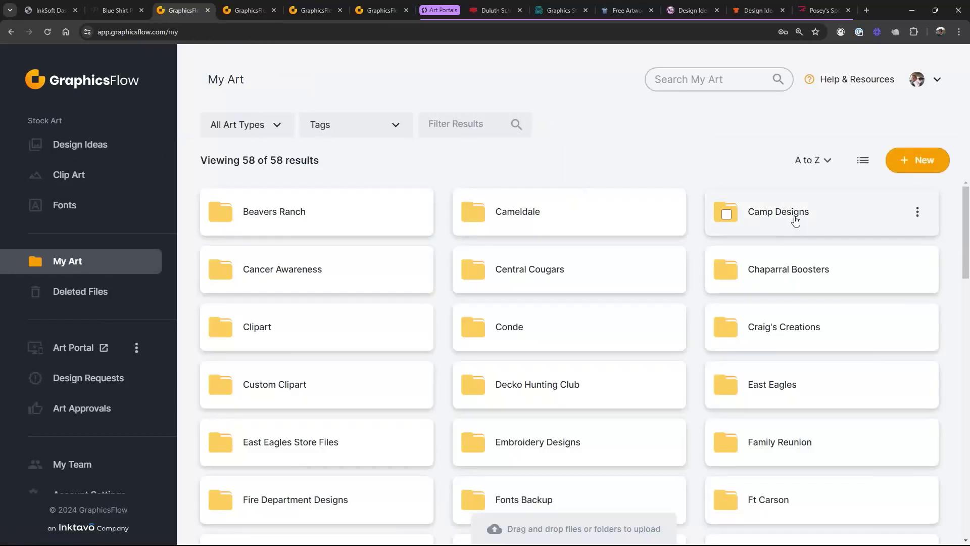
click(795, 218)
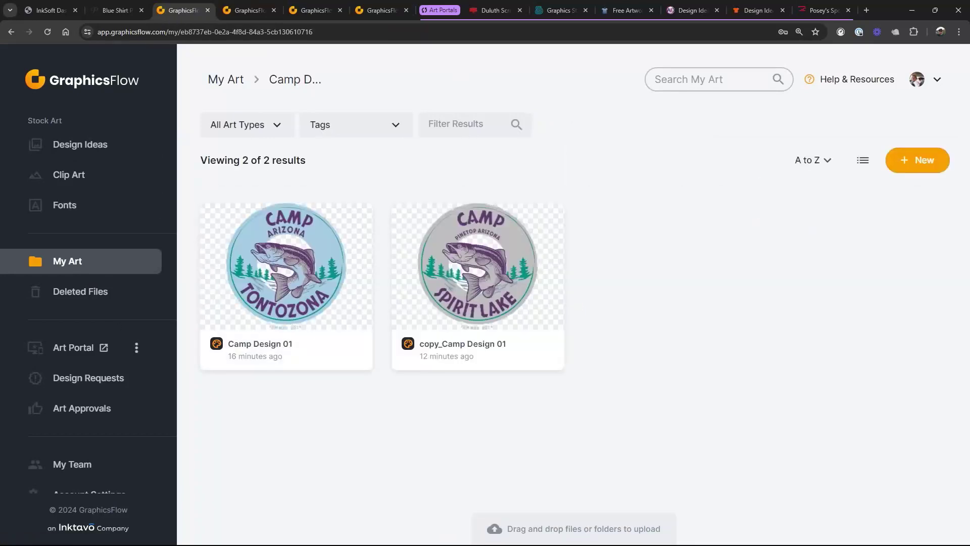
mouse_move(361, 296)
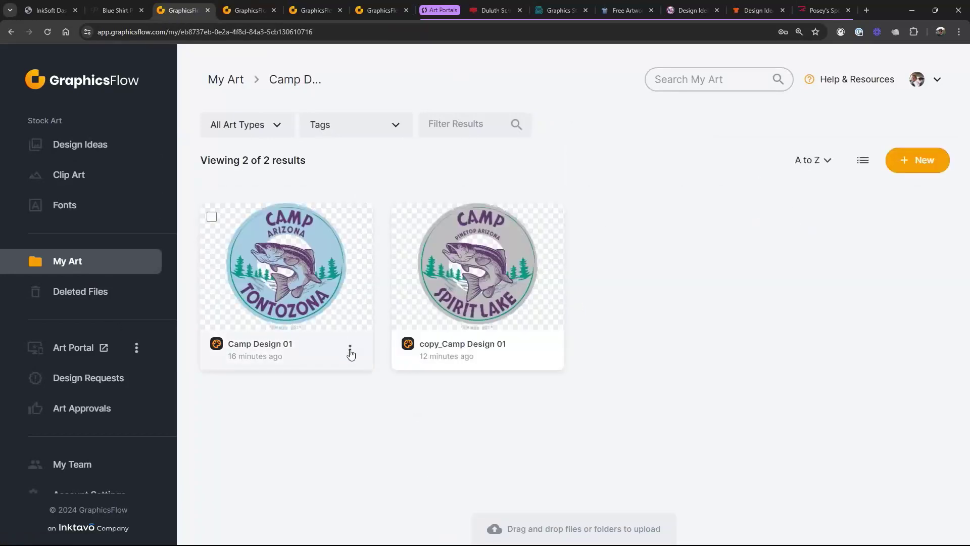
click(350, 352)
click(308, 112)
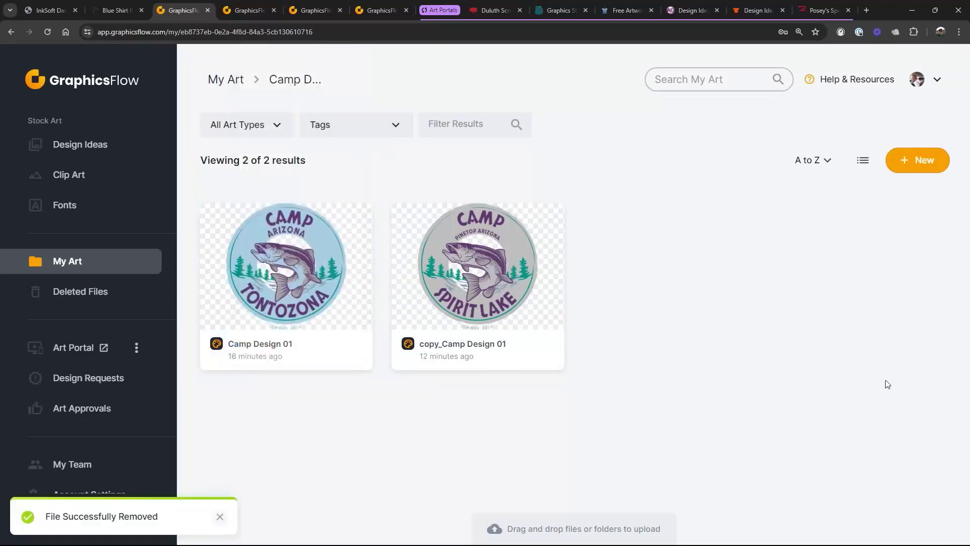
- Filter the Camp Designs folder by Not in Art Portal and by Added to Art Portal, then reset it to All Art Types
click(276, 126)
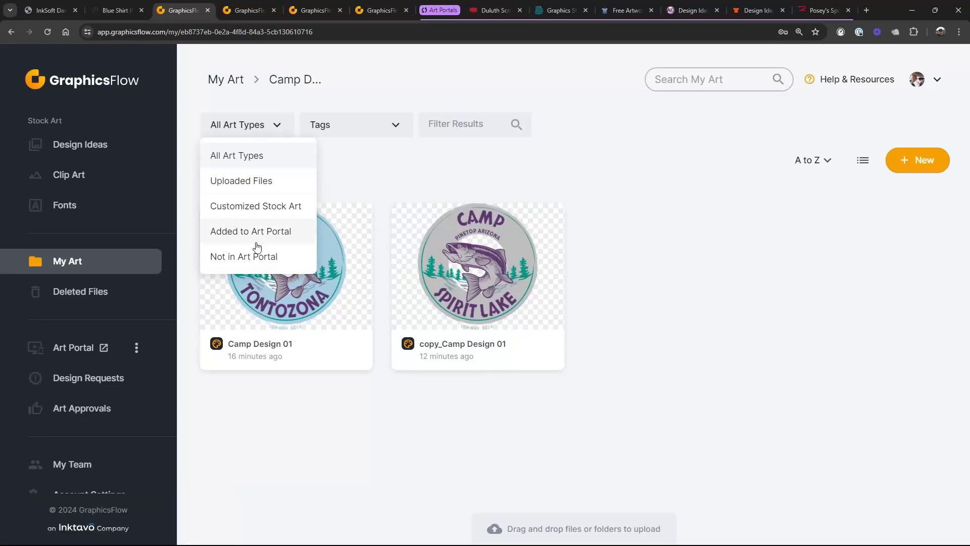
click(256, 258)
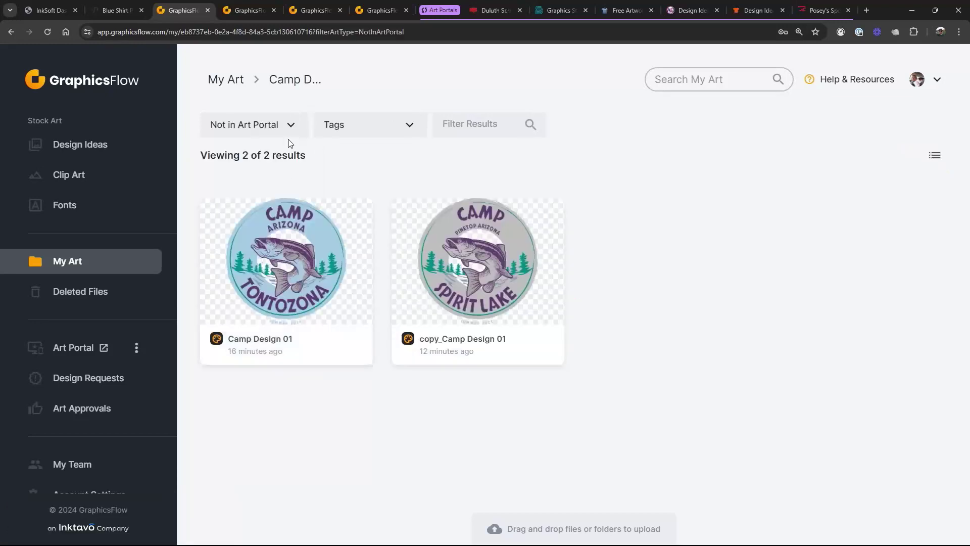
click(291, 126)
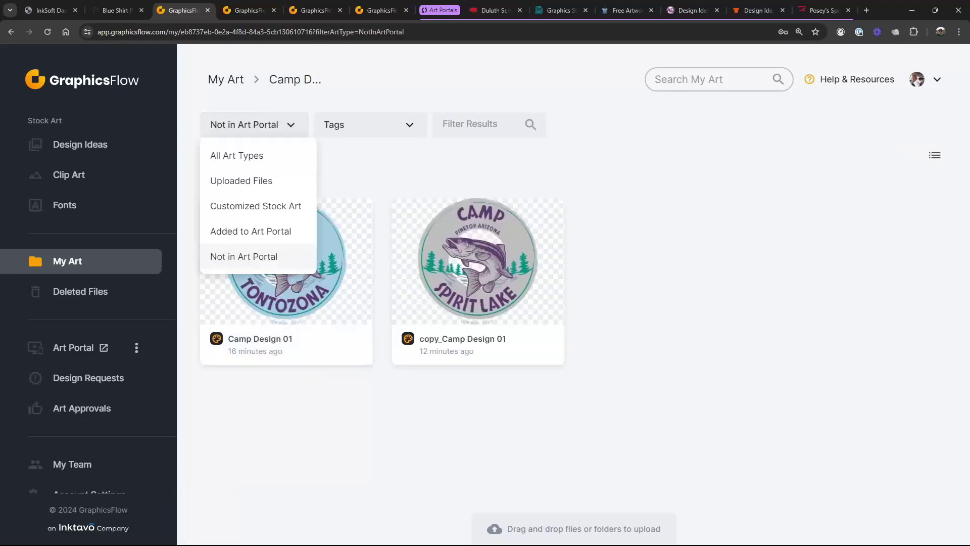
click(277, 230)
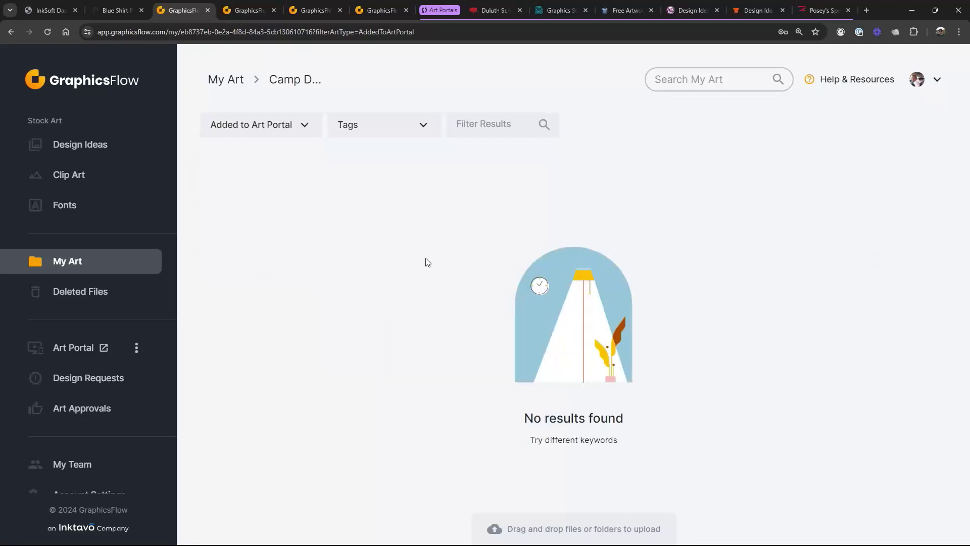
click(305, 126)
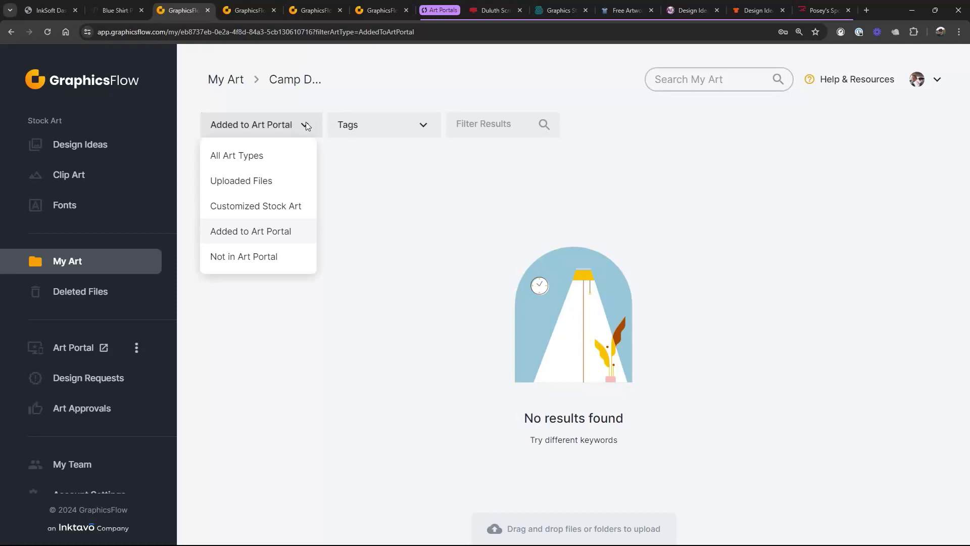
click(257, 157)
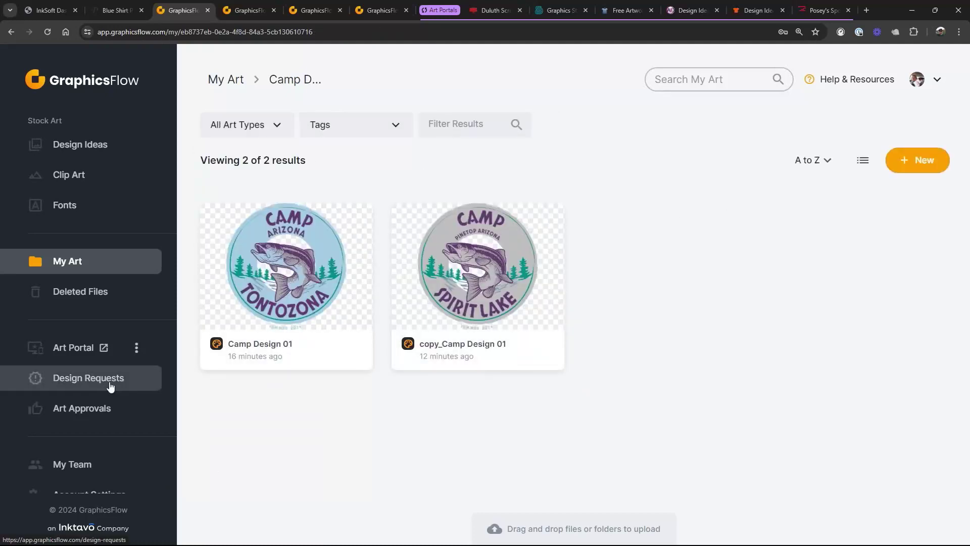
- Add the first four designs in the Central Cougars folder to the Art Portal in one bulk action
click(97, 269)
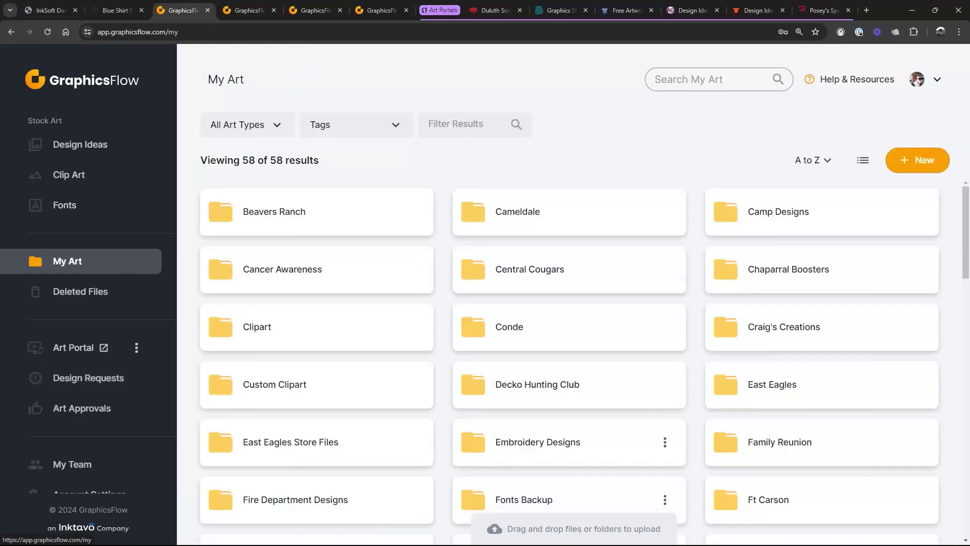
click(558, 276)
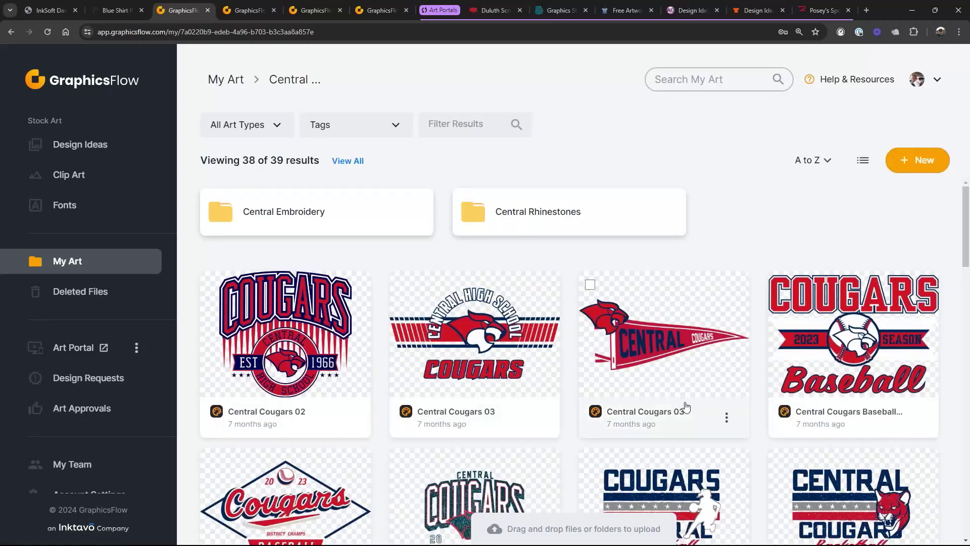
click(211, 285)
click(402, 285)
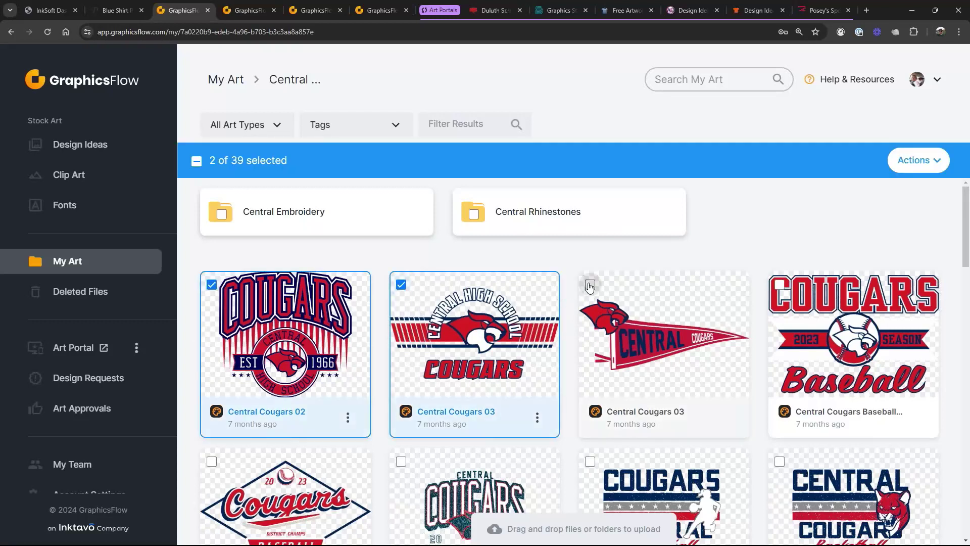
click(589, 285)
click(783, 286)
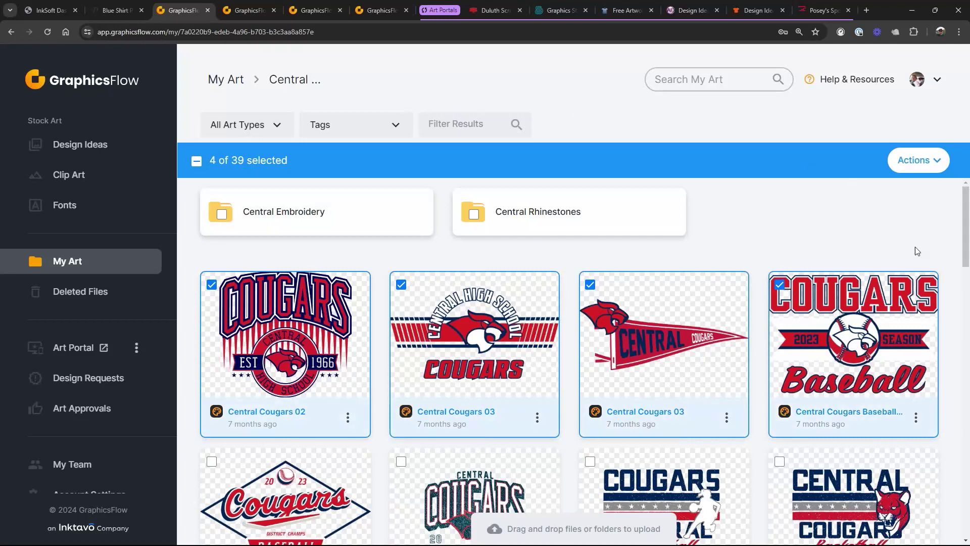
click(930, 164)
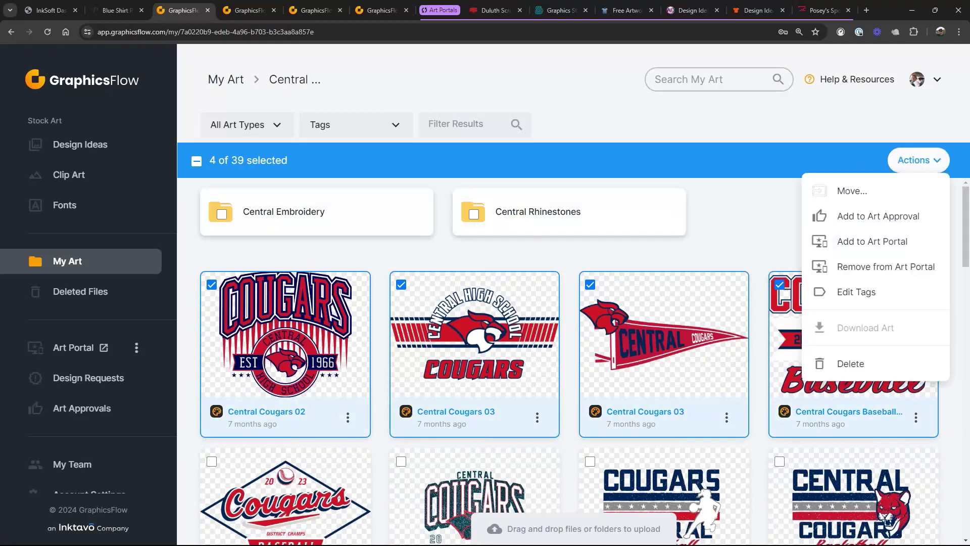
click(867, 248)
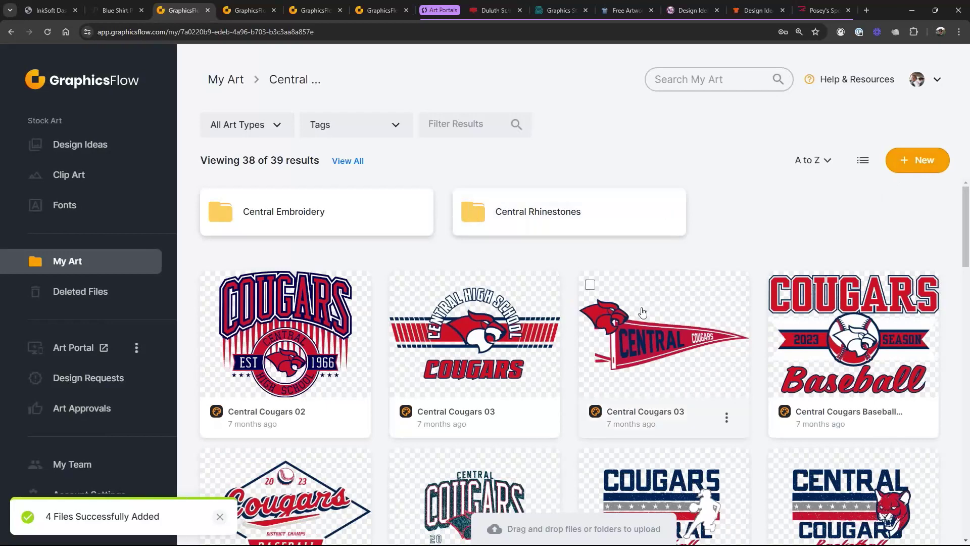
- Filter the Central Cougars folder by Added to Art Portal and select all four listed designs
click(277, 125)
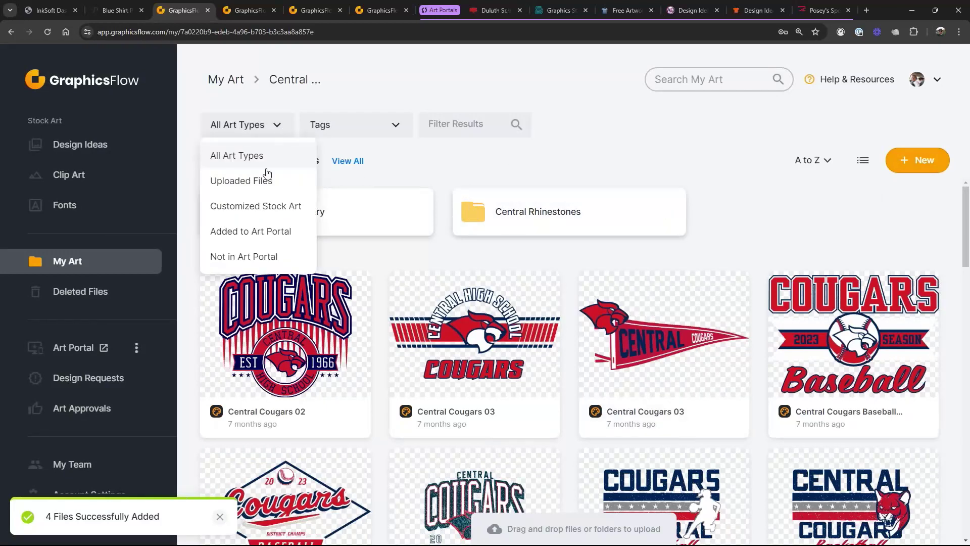
click(251, 231)
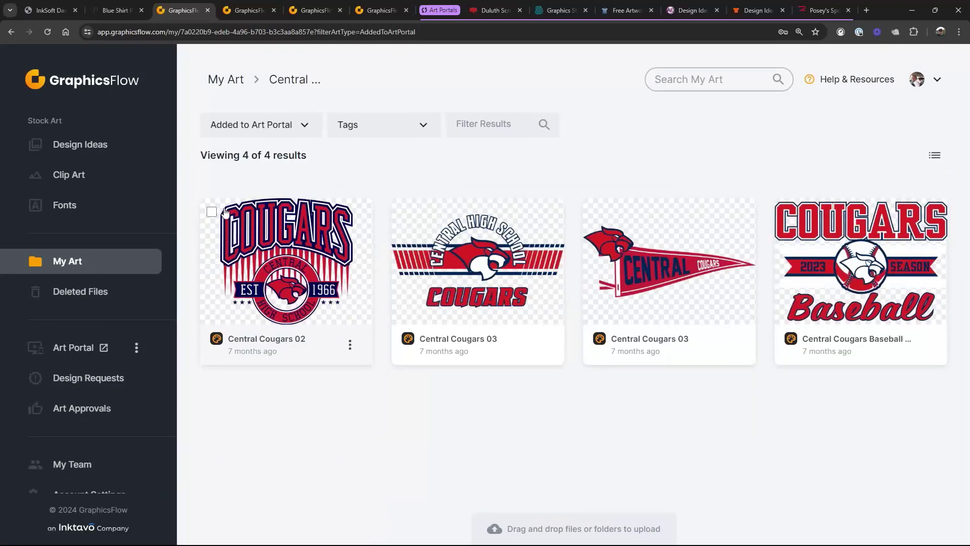
click(212, 211)
click(403, 216)
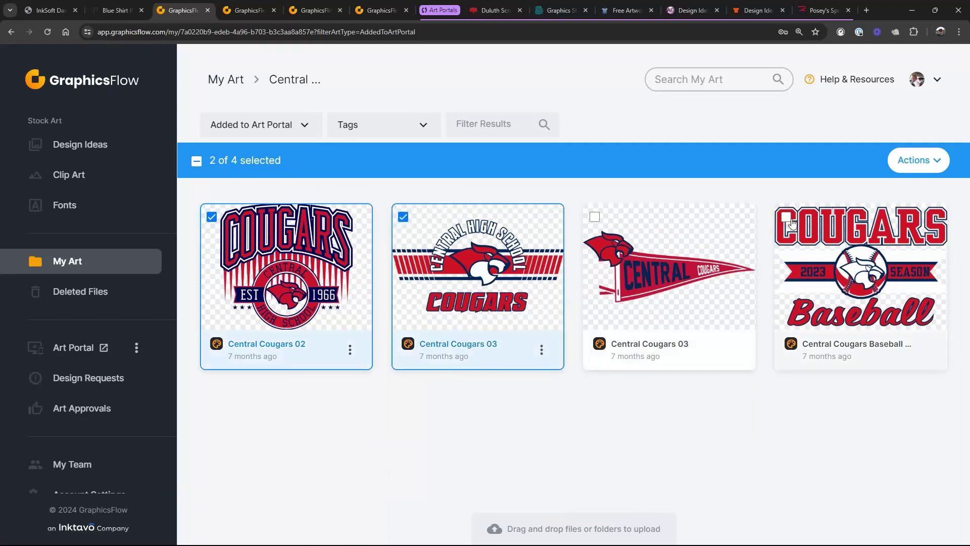
click(595, 217)
click(786, 218)
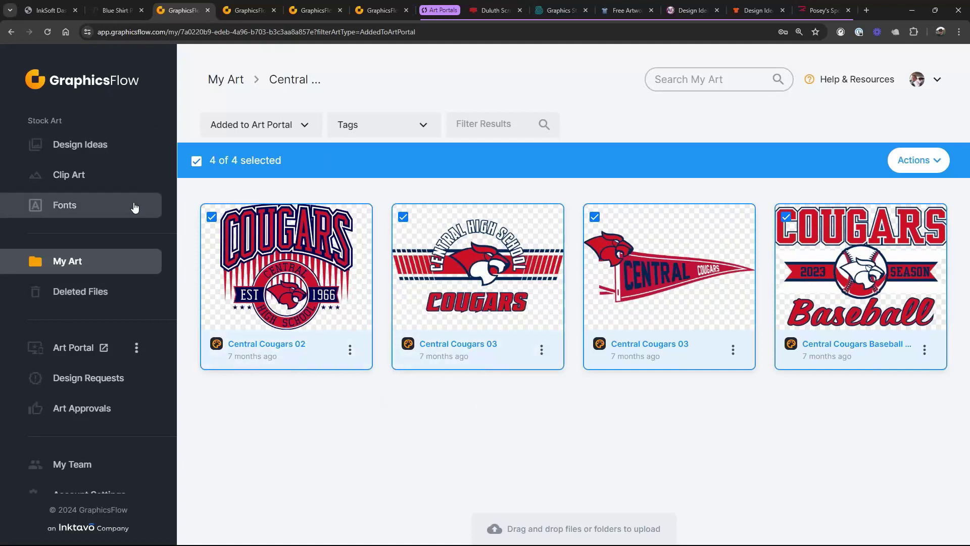
- Go to the stock Clip Art library and view the available actions for the green tree clip art
click(82, 184)
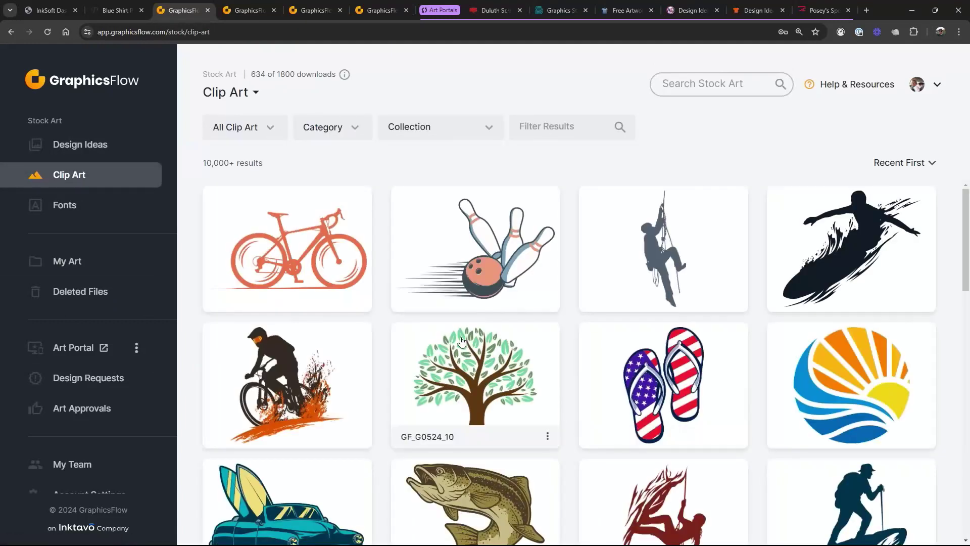
click(548, 435)
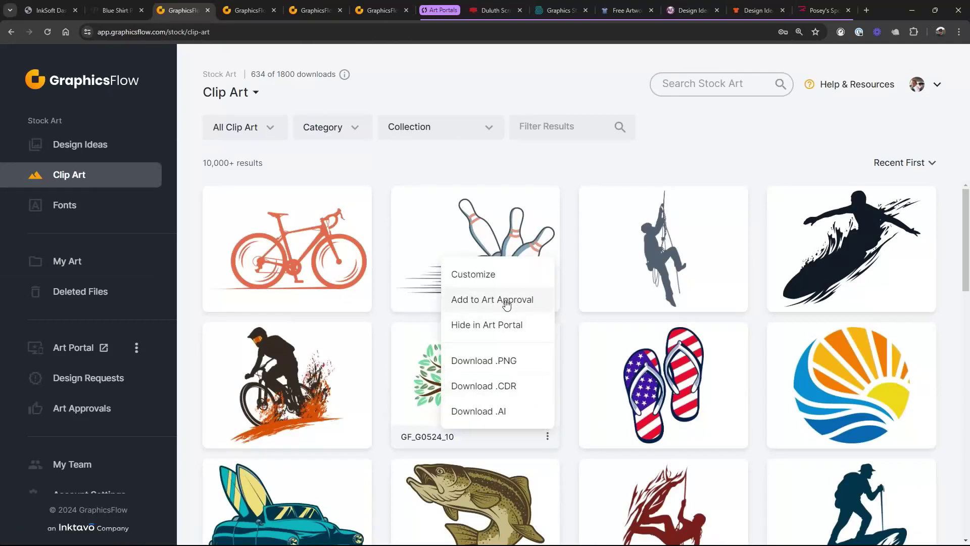
- Open the Surf Life design from Design Ideas for customizing, and hide and show its palm tree clip art
click(106, 146)
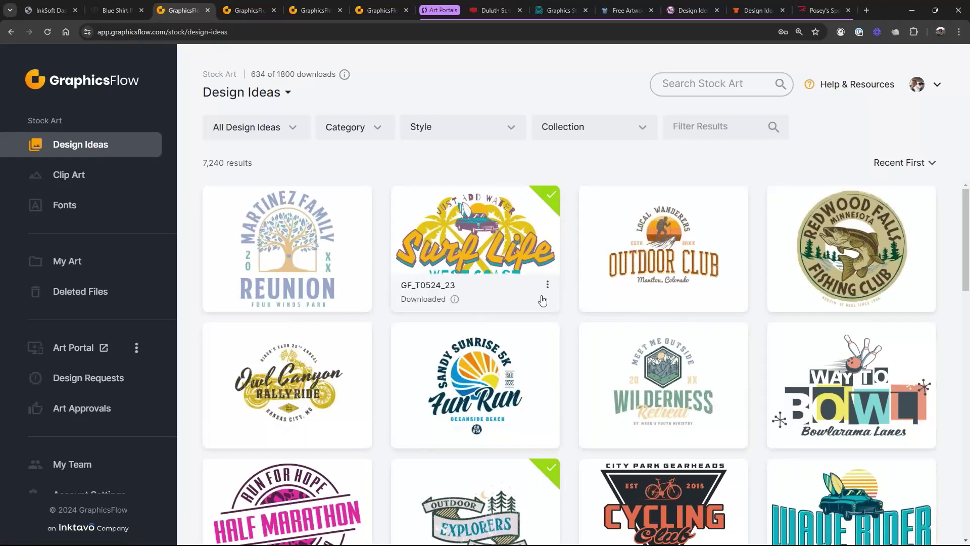
click(547, 286)
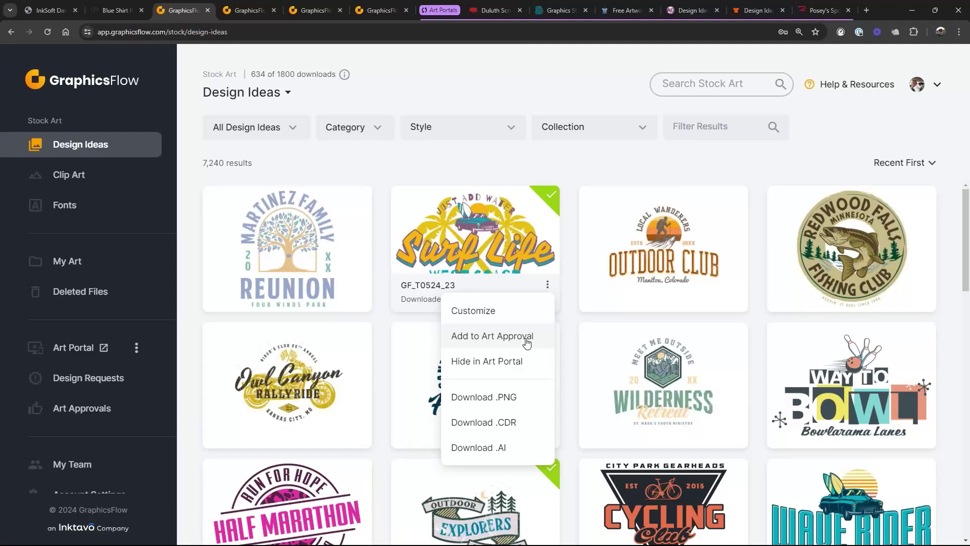
click(483, 310)
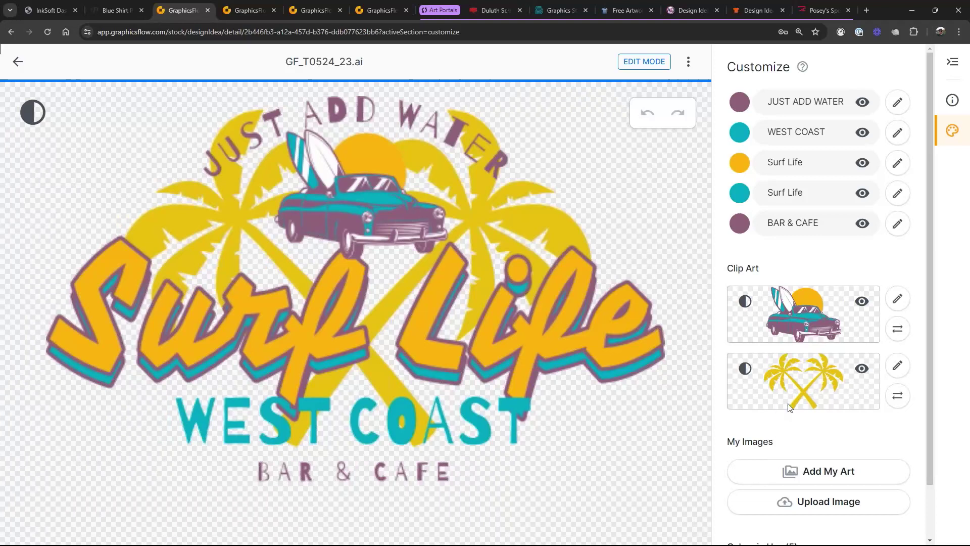
click(862, 368)
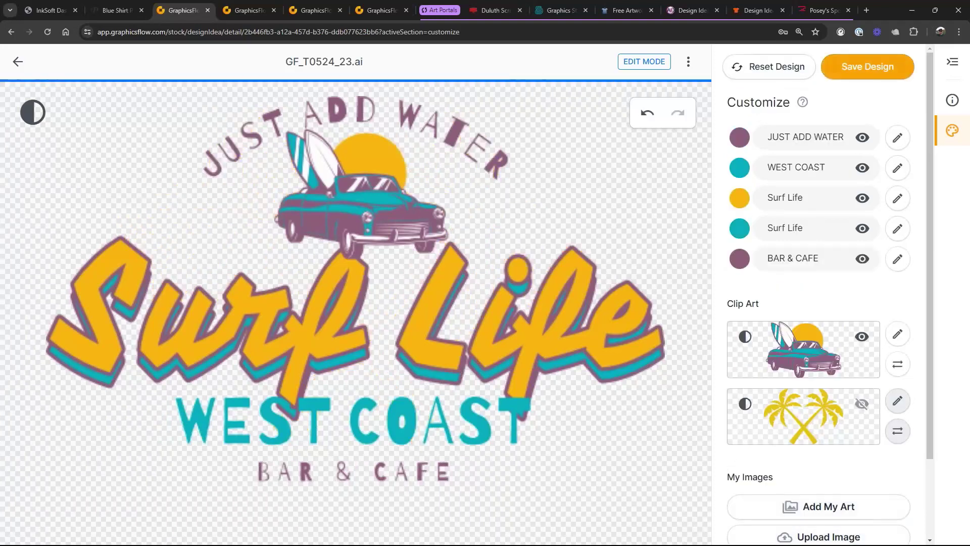
click(861, 405)
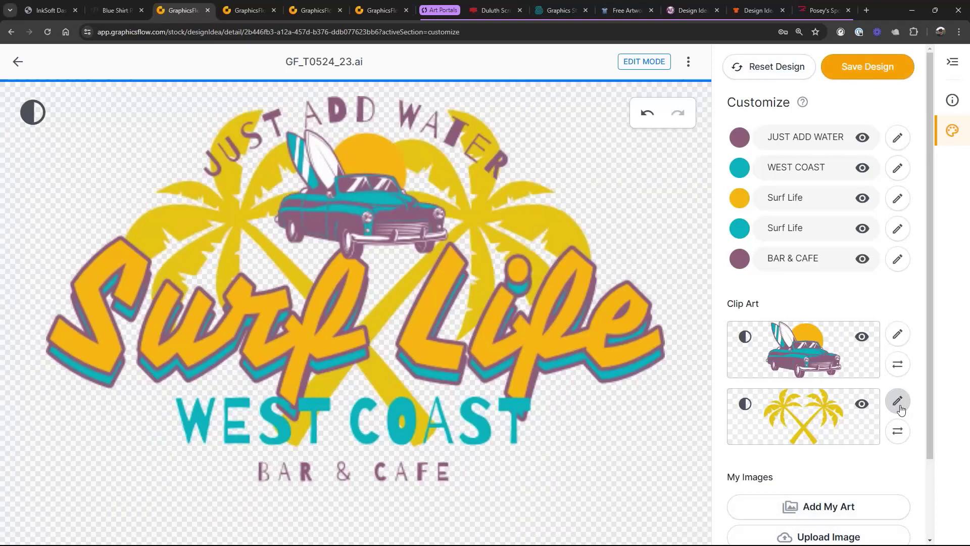
- Replace the palm tree clip art with the teal crossed lacrosse sticks found by searching "lacrosse", and return to all layers
click(899, 404)
click(831, 237)
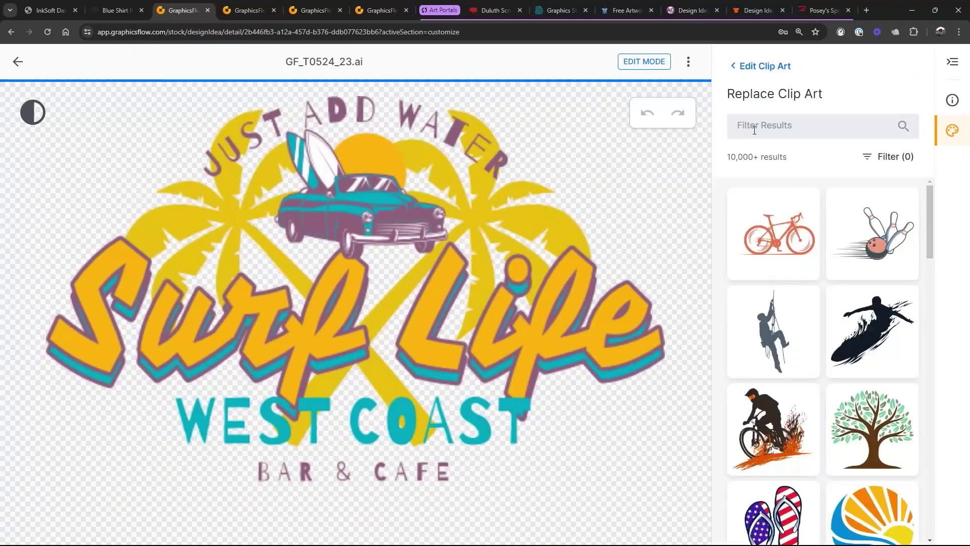
click(754, 130)
text(lacr)
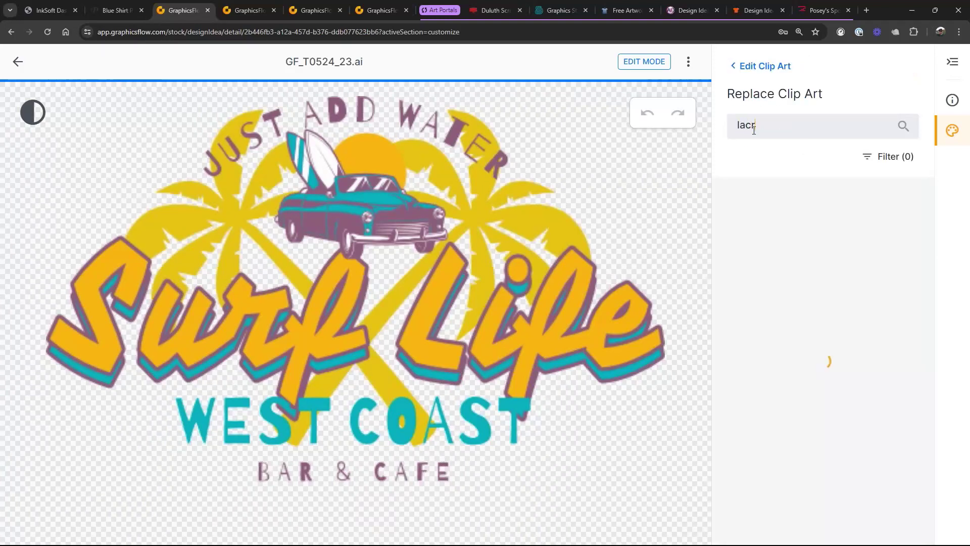
text(osse)
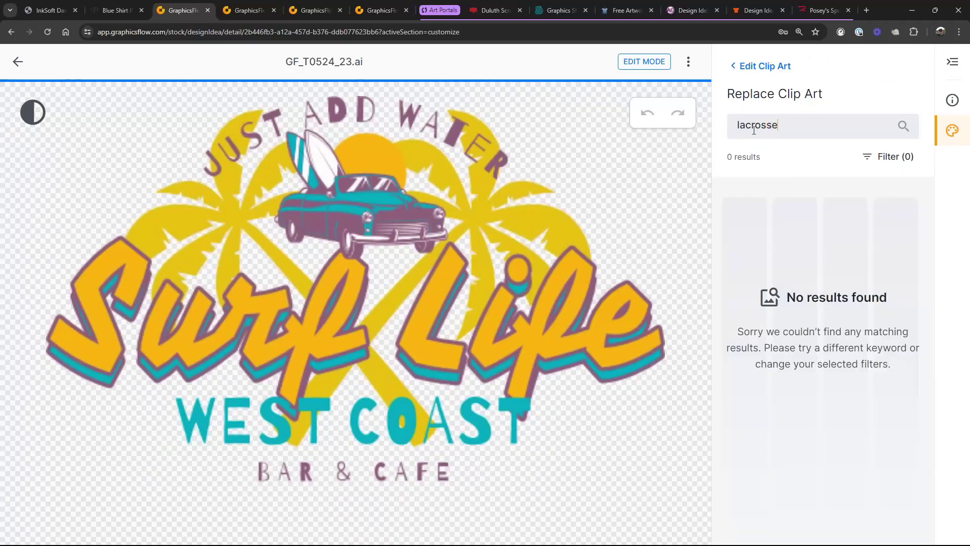
scroll(840, 368, down, 6)
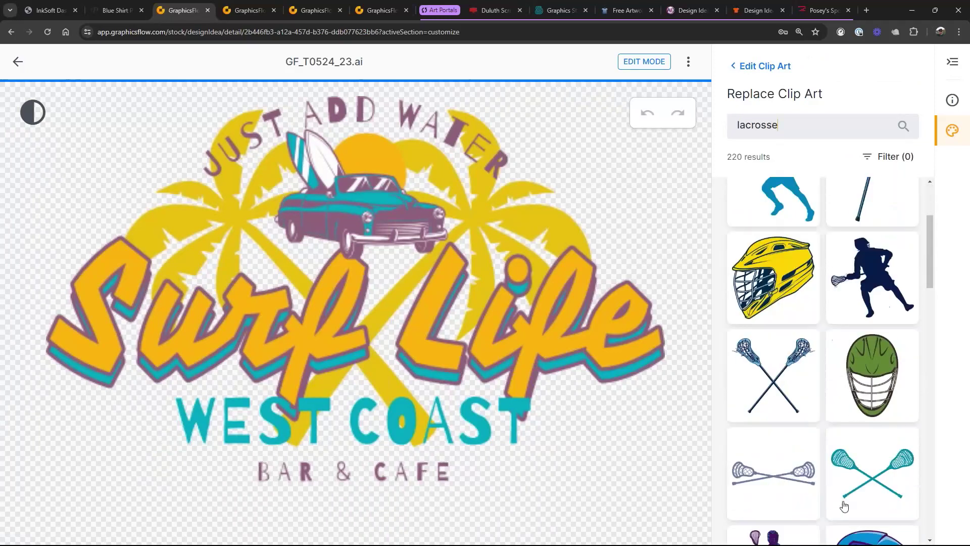
scroll(853, 485, up, 1)
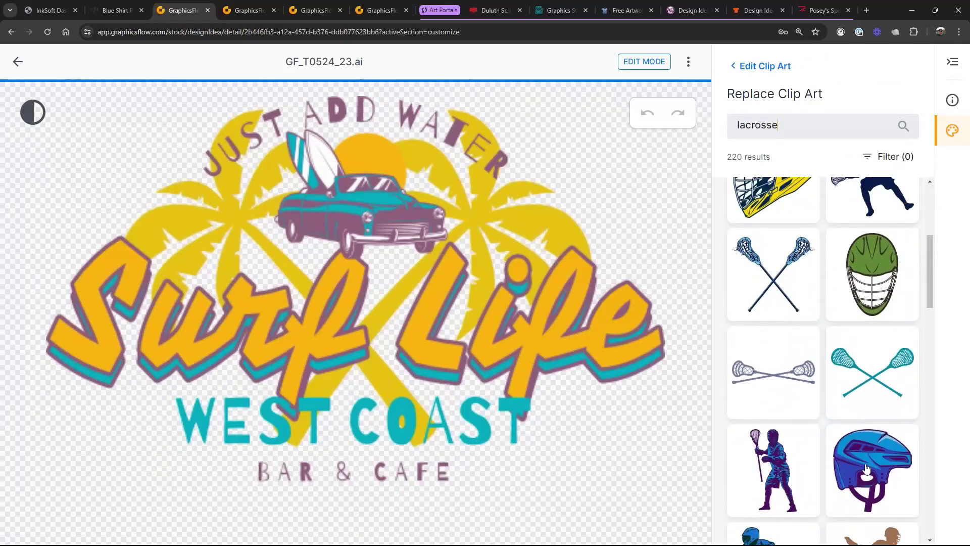
click(876, 382)
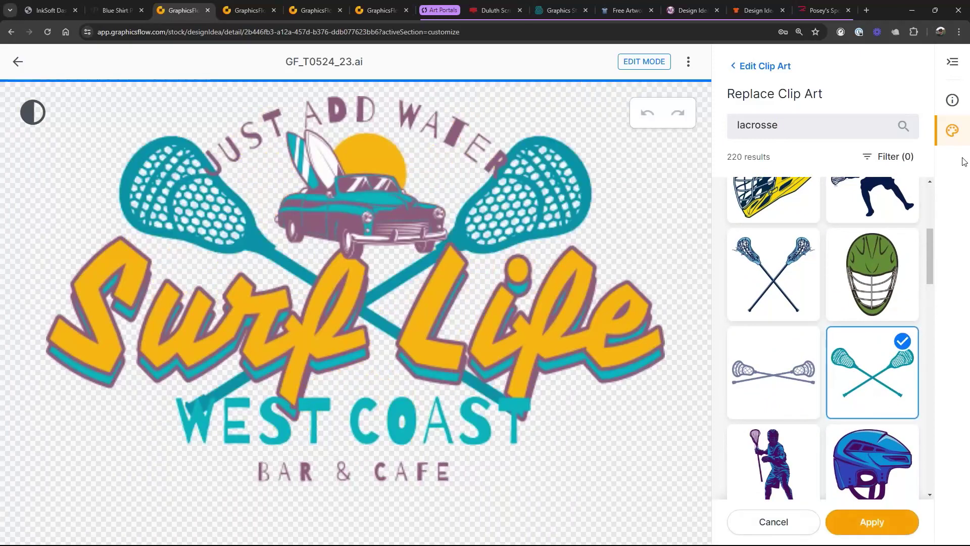
scroll(874, 386, down, 1)
click(872, 521)
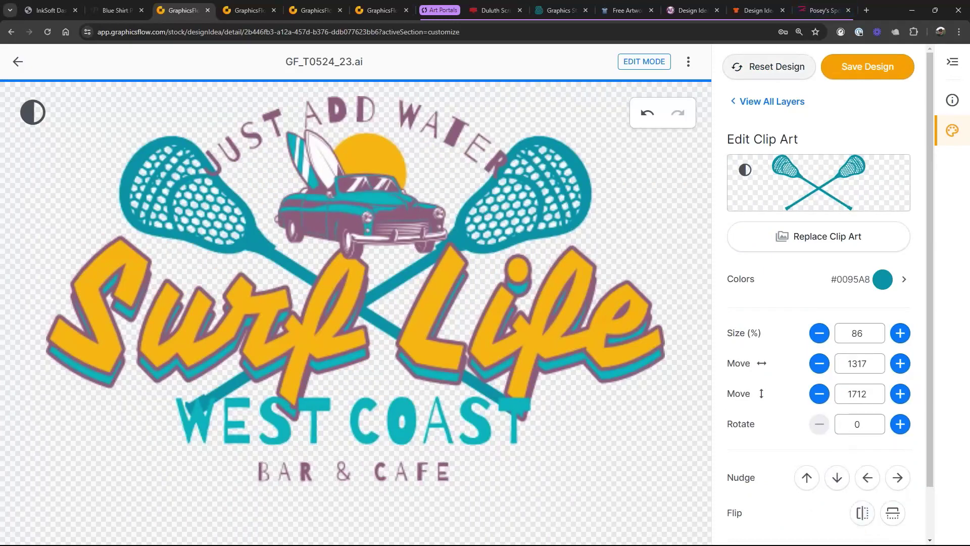
click(754, 103)
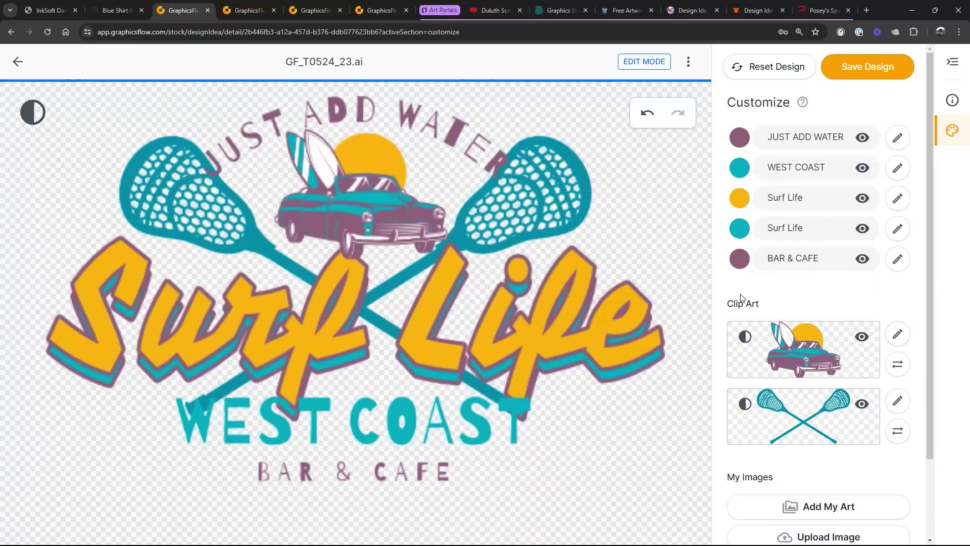
- Replace the car clip art with the tiger head in a blue cap found by searching "tiger", and return to all layers
click(897, 334)
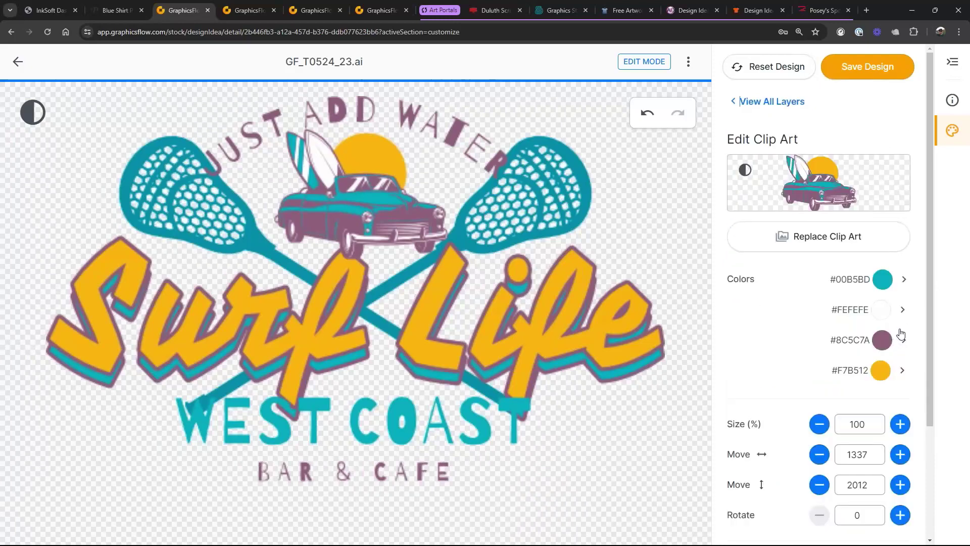
click(788, 240)
click(746, 122)
text(tiger)
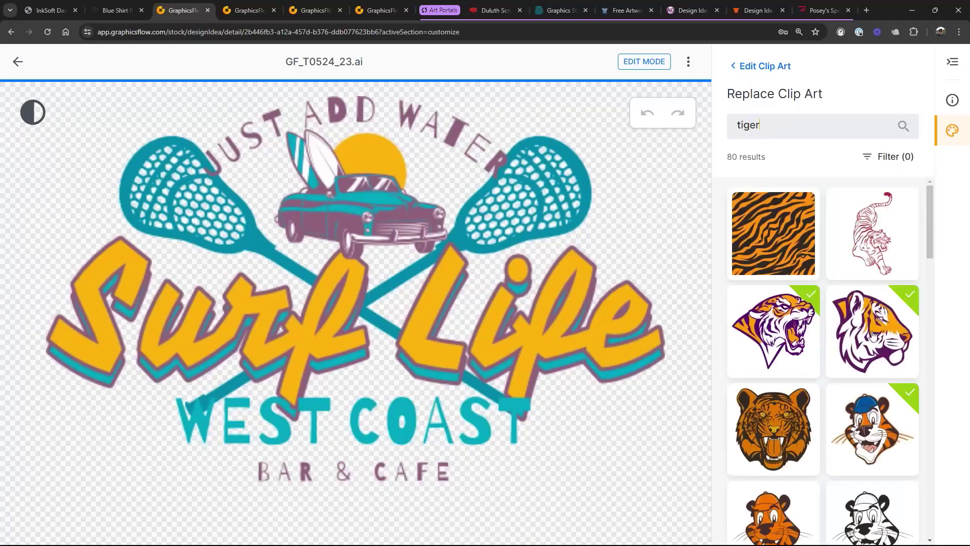
scroll(873, 334, down, 3)
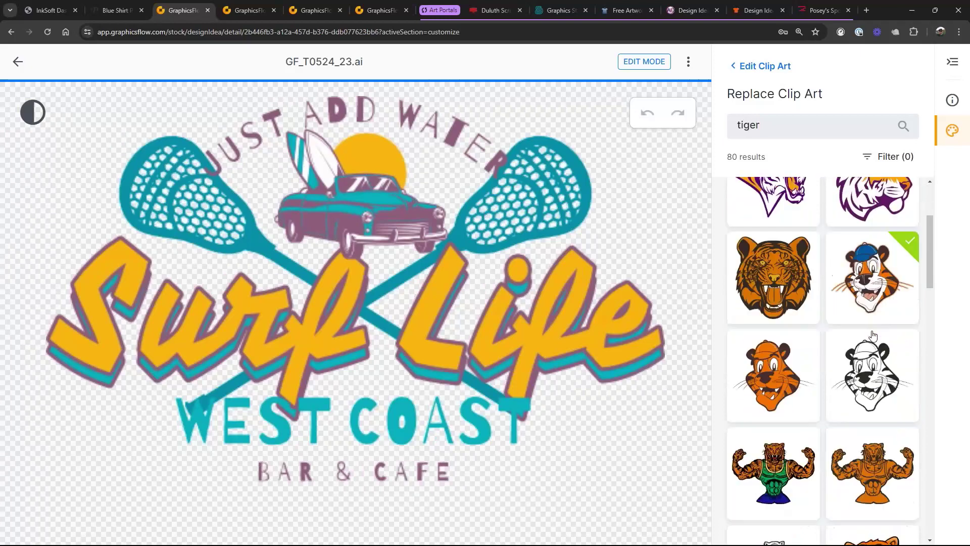
click(873, 279)
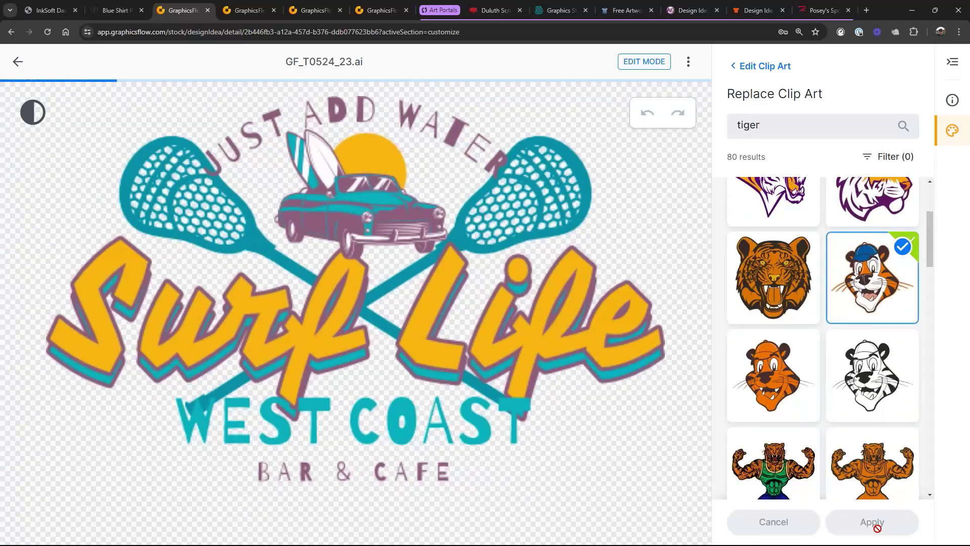
click(873, 522)
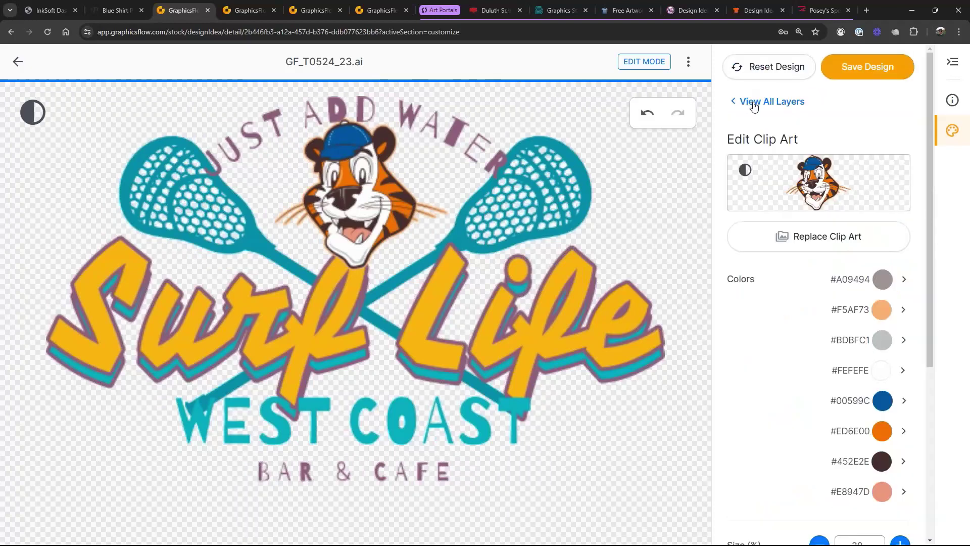
click(753, 104)
- Hide the JUST ADD WATER text layer and open the WEST COAST text for editing
click(863, 138)
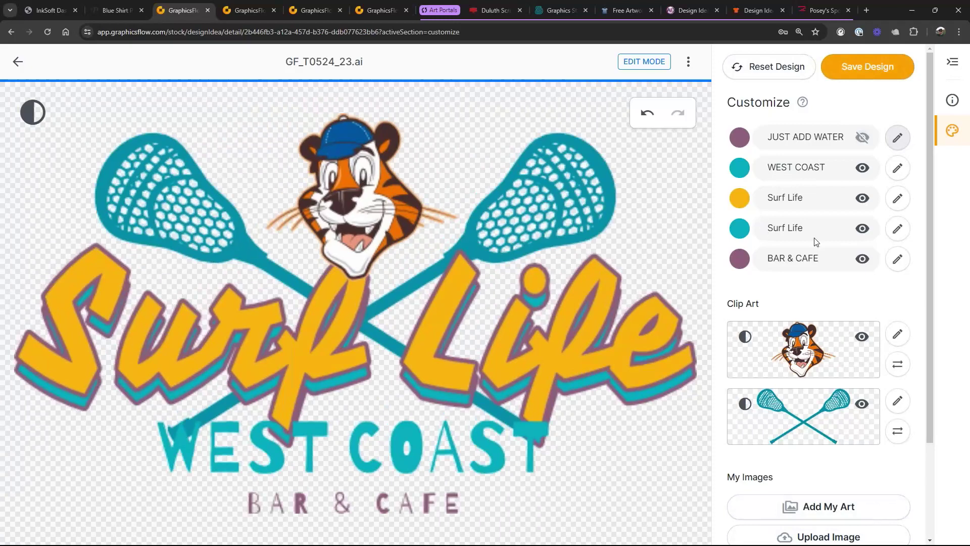
scroll(812, 244, down, 1)
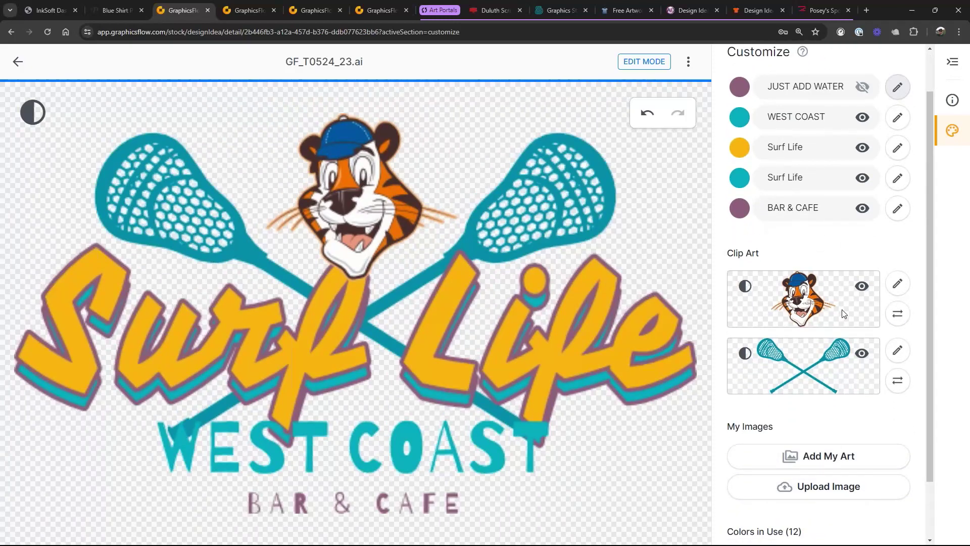
click(897, 119)
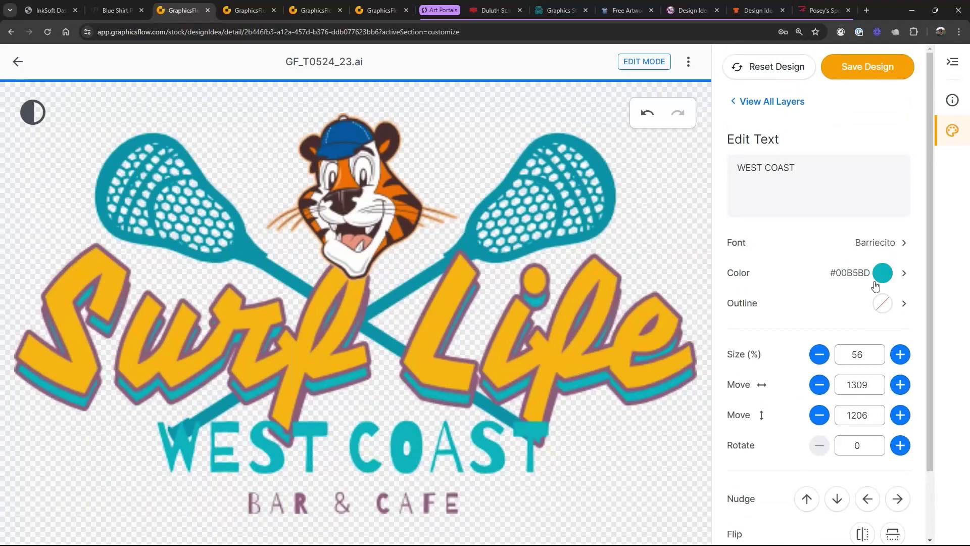
- Search the fonts for "das" and apply DASSportScript-Regular to the WEST COAST text
click(898, 248)
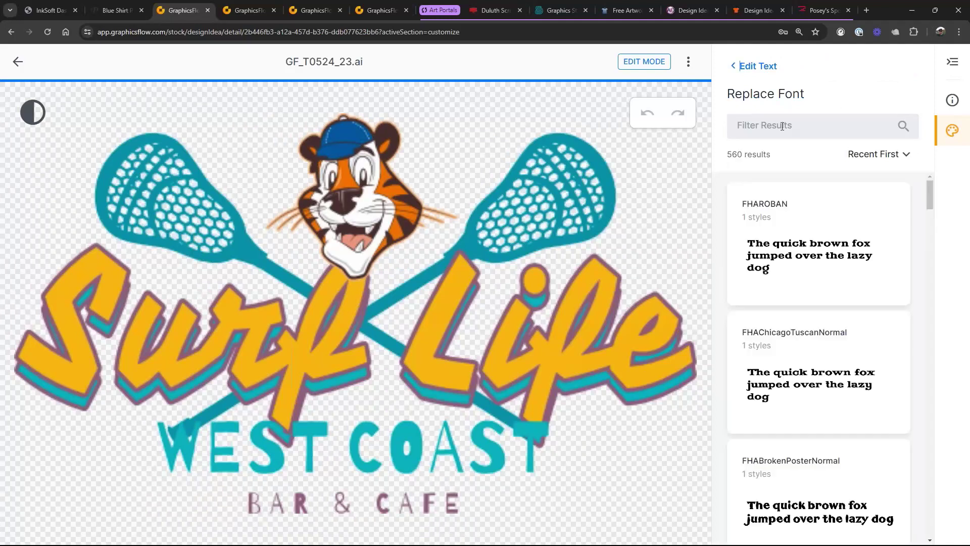
click(782, 126)
text(scri)
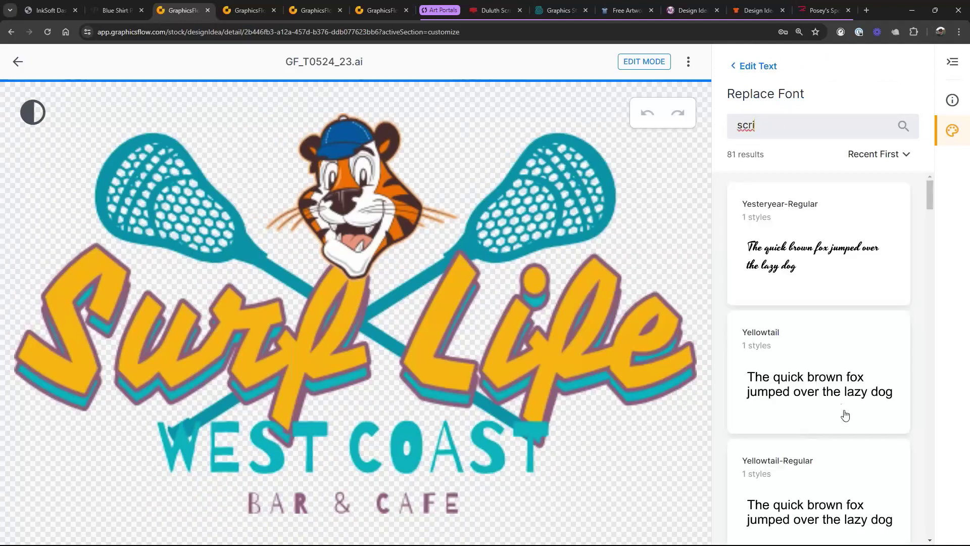
click(802, 267)
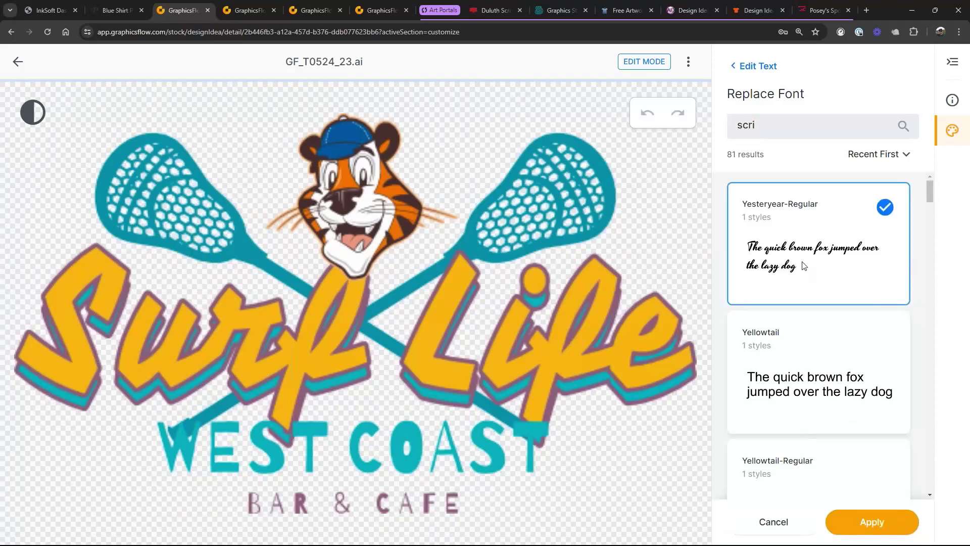
scroll(804, 373, down, 10)
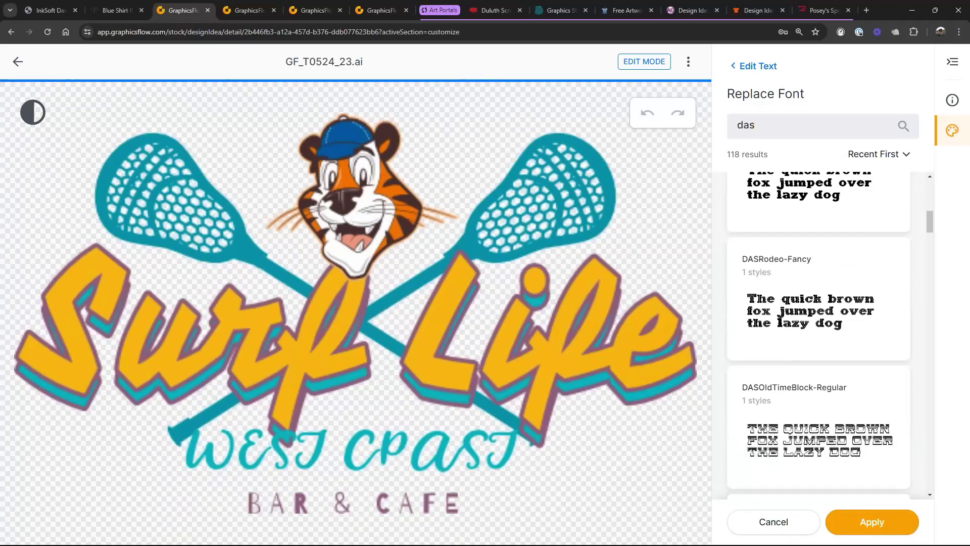
scroll(802, 319, down, 10)
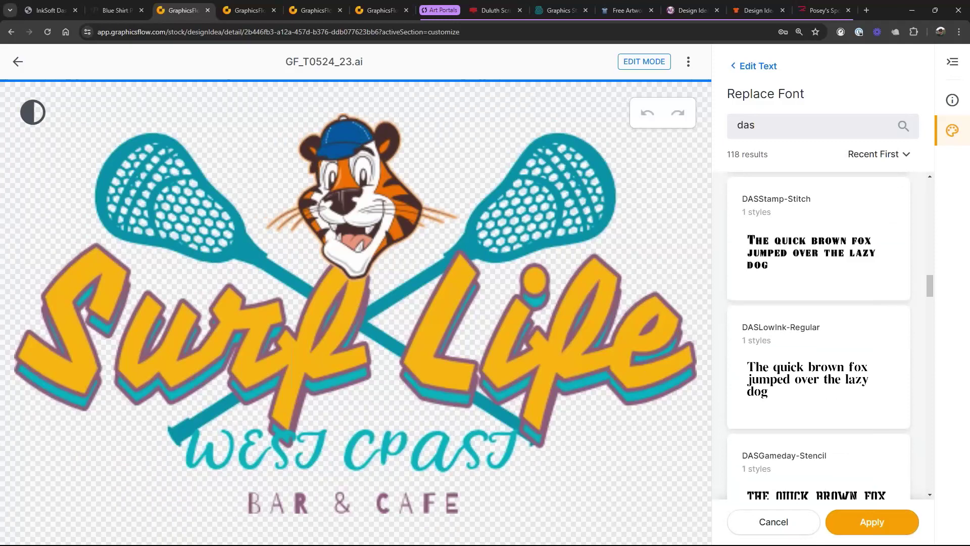
click(802, 319)
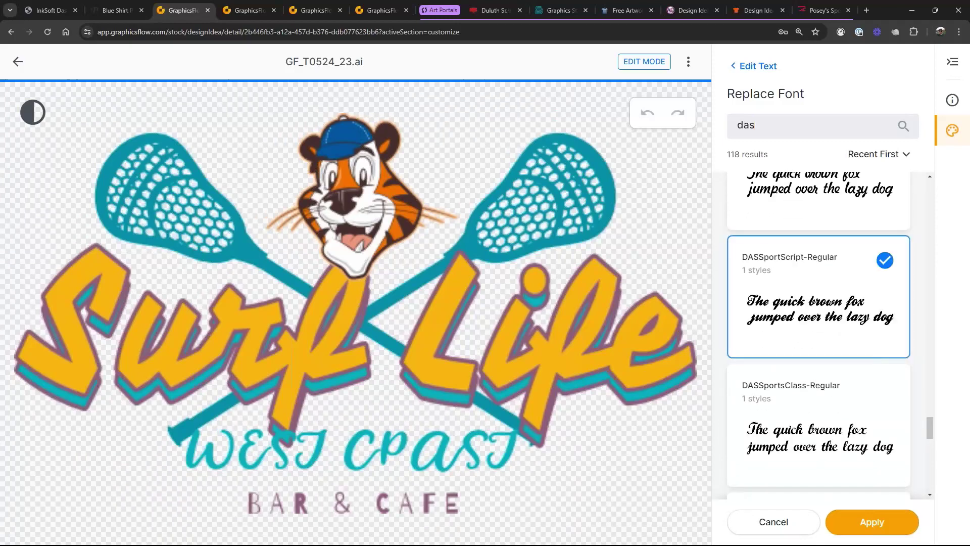
click(872, 522)
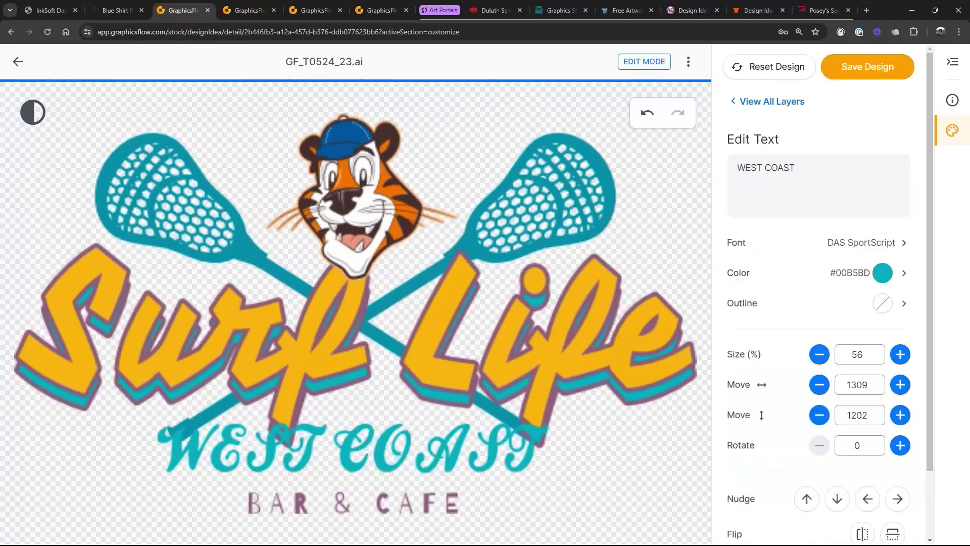
- Replace the wording of the WEST COAST text layer with "Tigers"
click(748, 102)
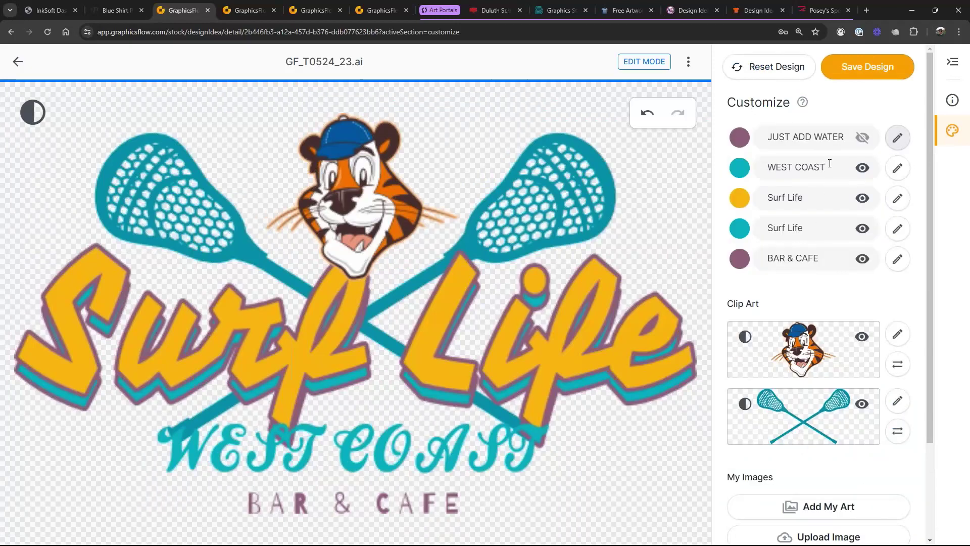
drag(827, 168, 733, 149)
text(Tigers)
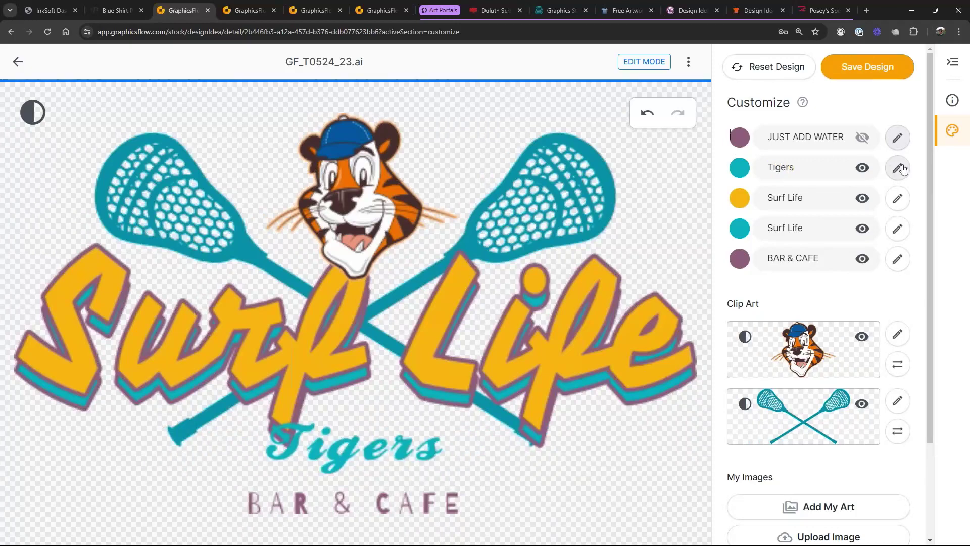
- Set the Tigers text size to 100% and hide the BAR & CAFE text layer
click(898, 167)
double_click(877, 359)
text(100)
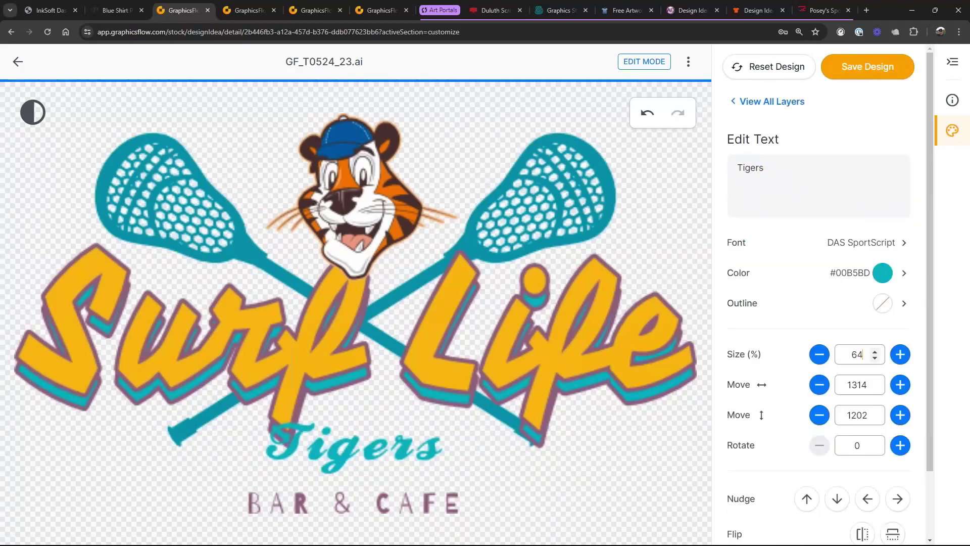
click(751, 102)
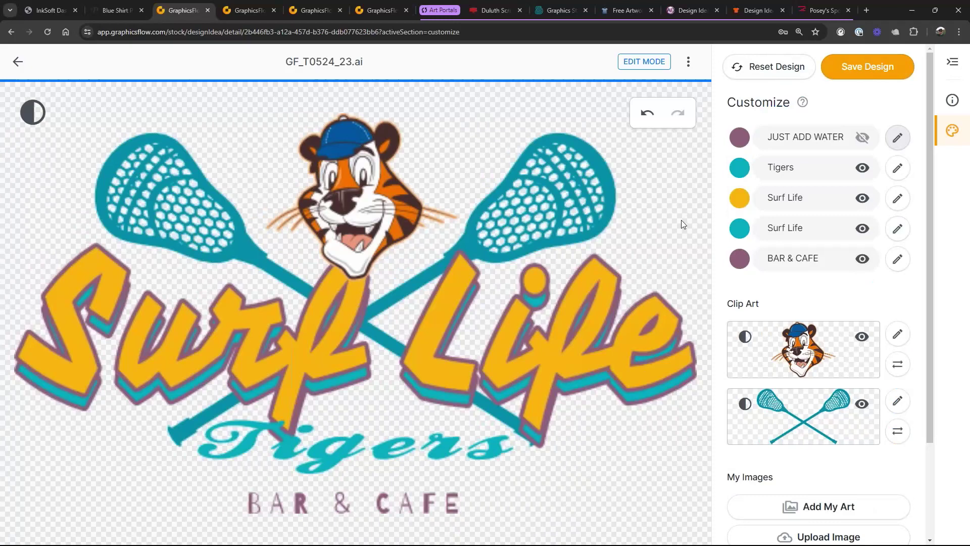
click(864, 260)
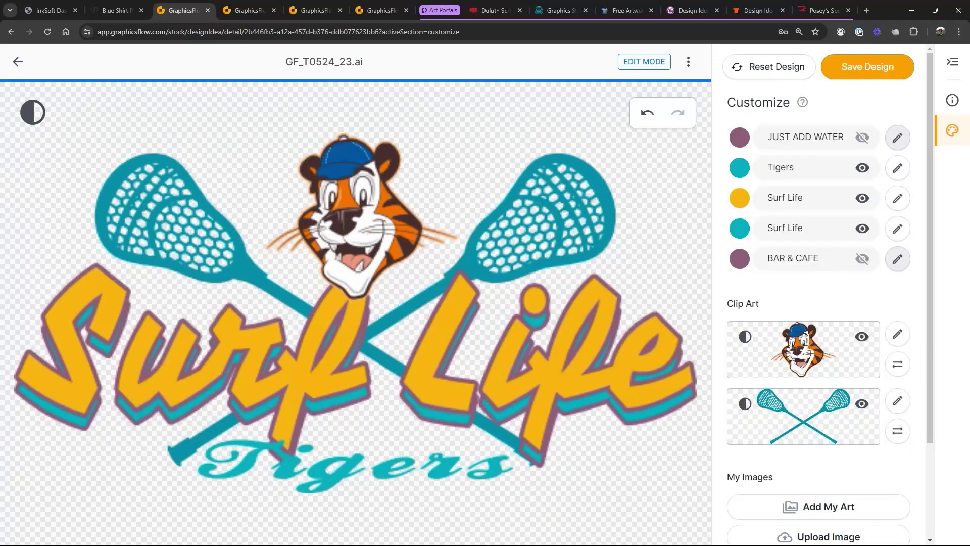
- Search the fonts for "DASg" and apply DASGameday-Regular to the yellow Surf Life text
click(897, 198)
click(902, 243)
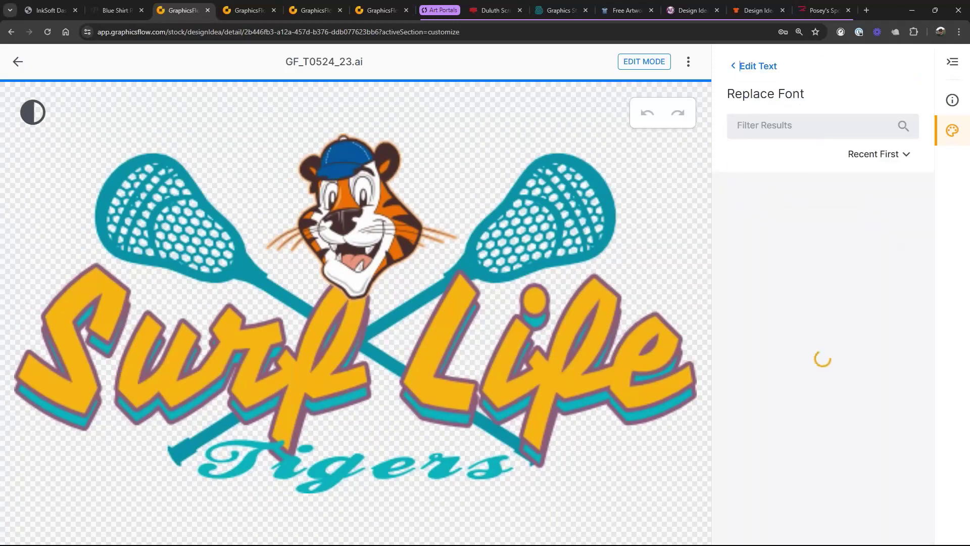
click(789, 128)
text(DASg)
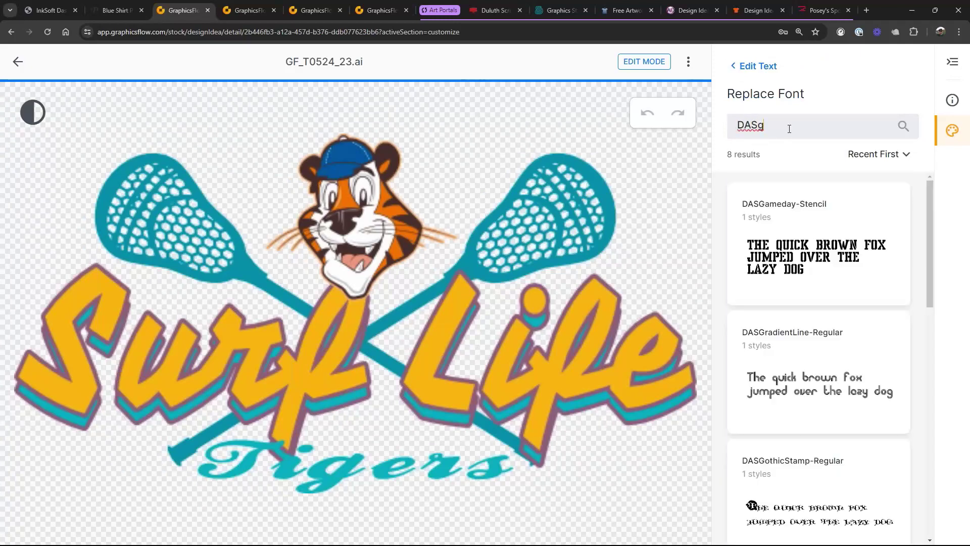
scroll(827, 246, down, 7)
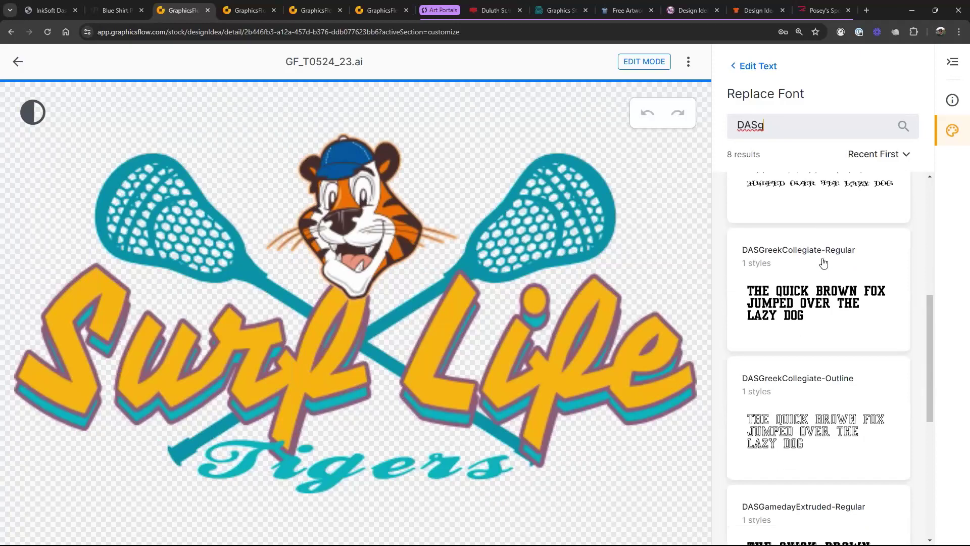
scroll(819, 289, down, 3)
scroll(853, 340, down, 3)
click(816, 356)
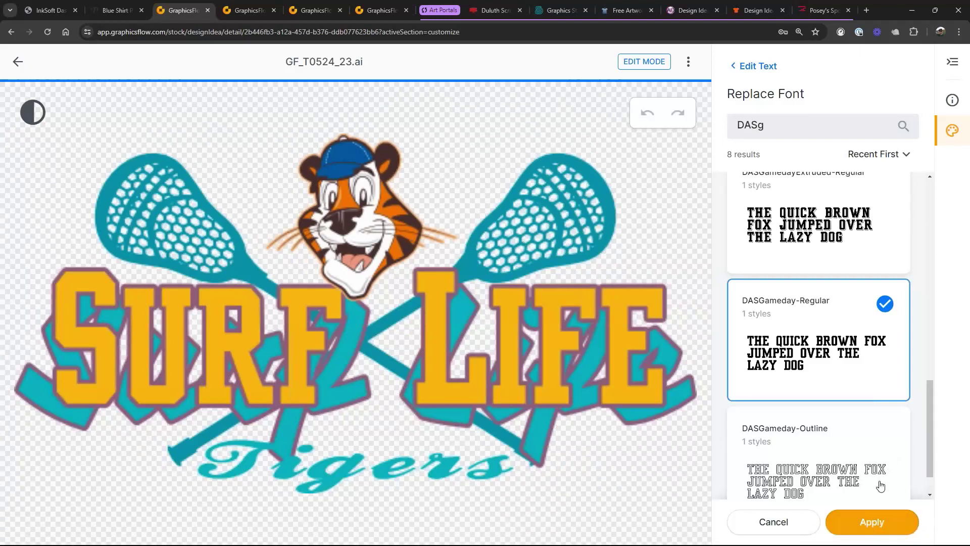
click(870, 524)
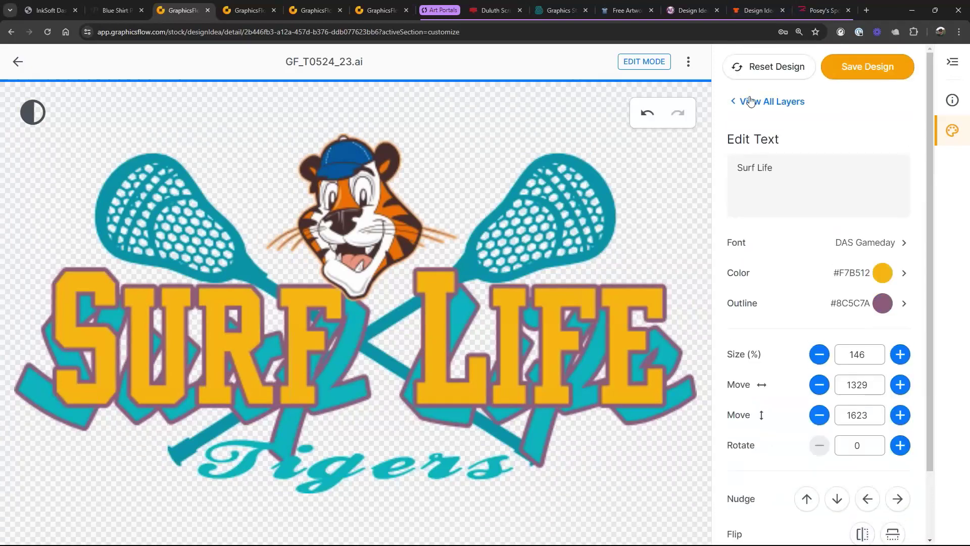
- Hide the teal Surf Life text layer and change the yellow Surf Life text to "WESTVIEW"
click(750, 101)
click(863, 228)
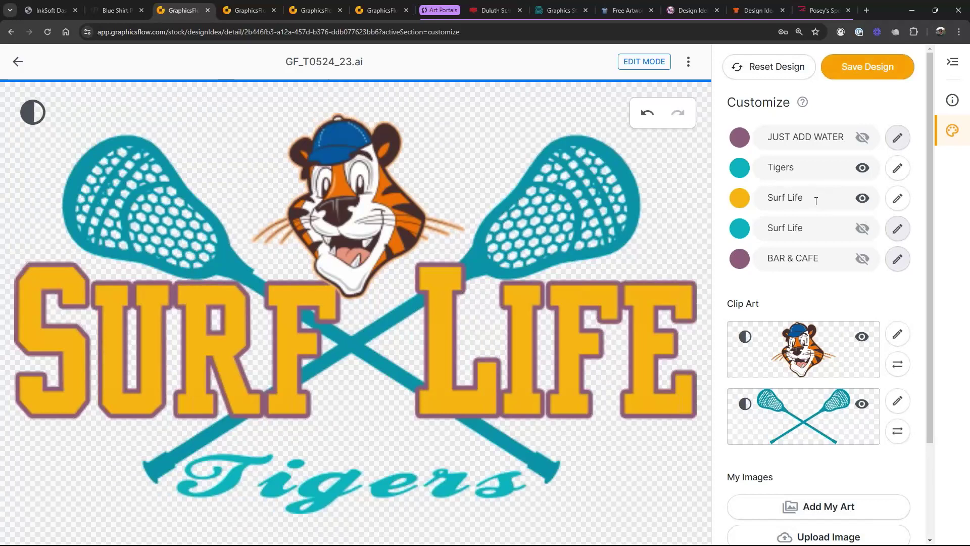
drag(816, 201, 723, 191)
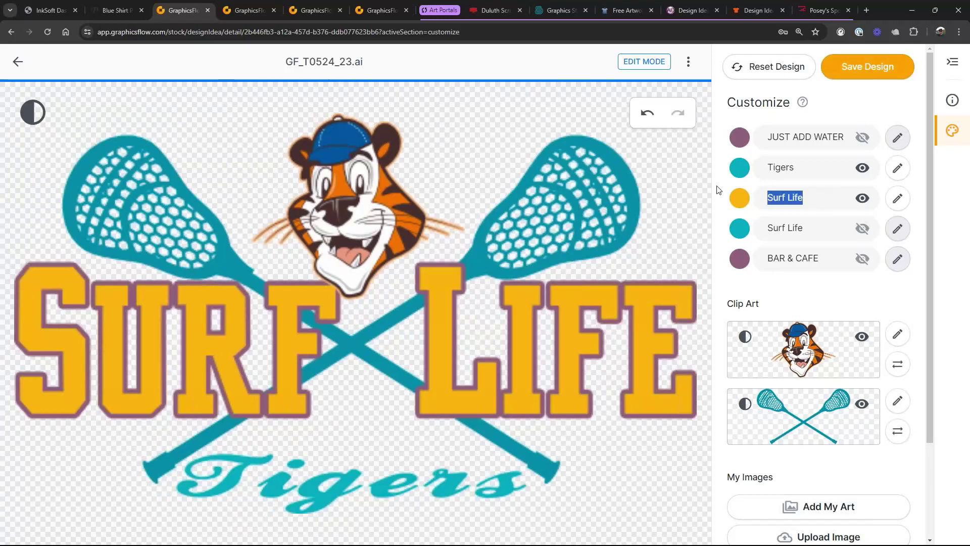
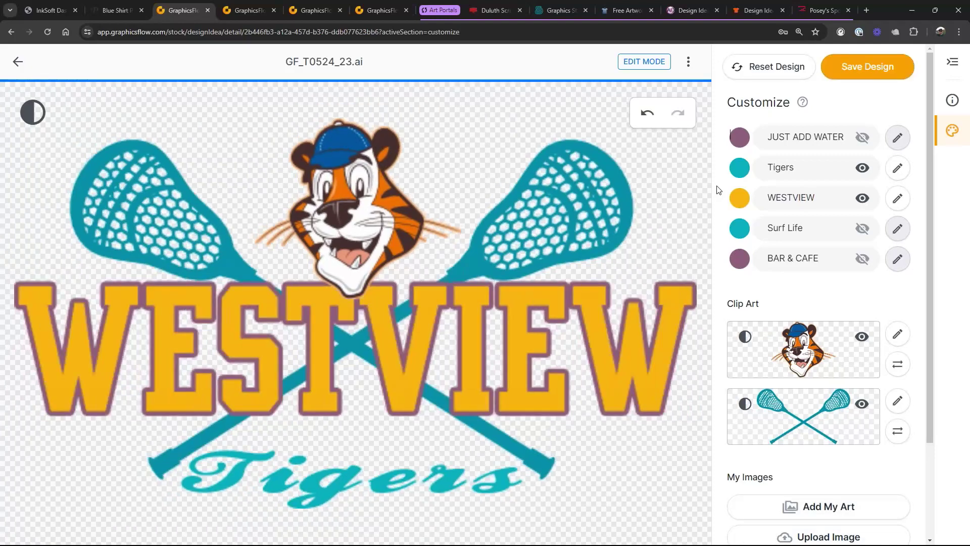
- Replace the light orange among the design's colors in use with the tiger's darker orange
scroll(776, 293, down, 3)
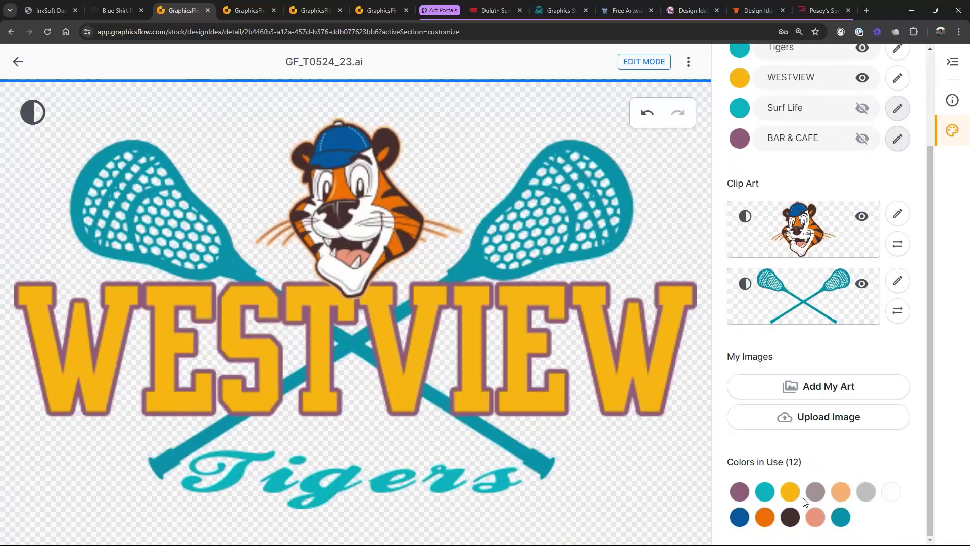
click(838, 497)
click(771, 256)
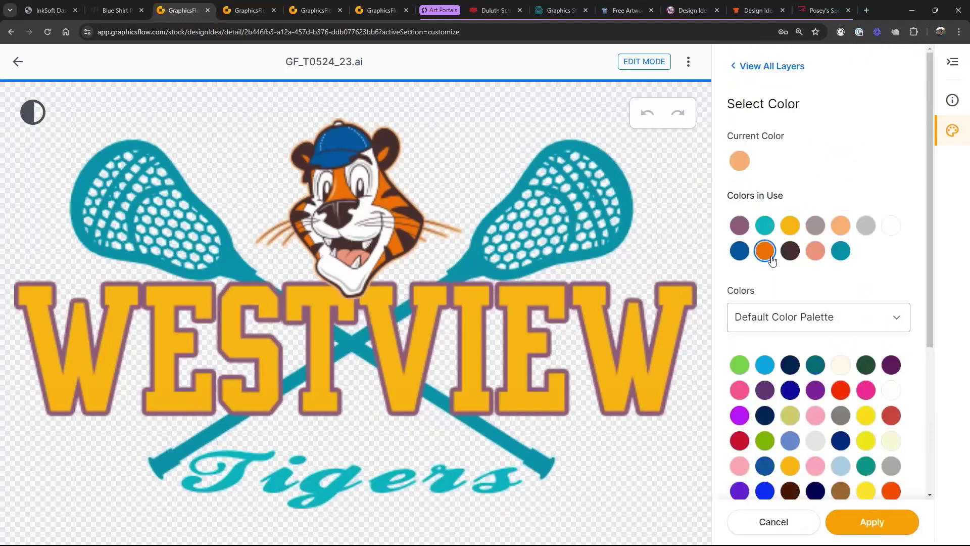
scroll(834, 405, down, 5)
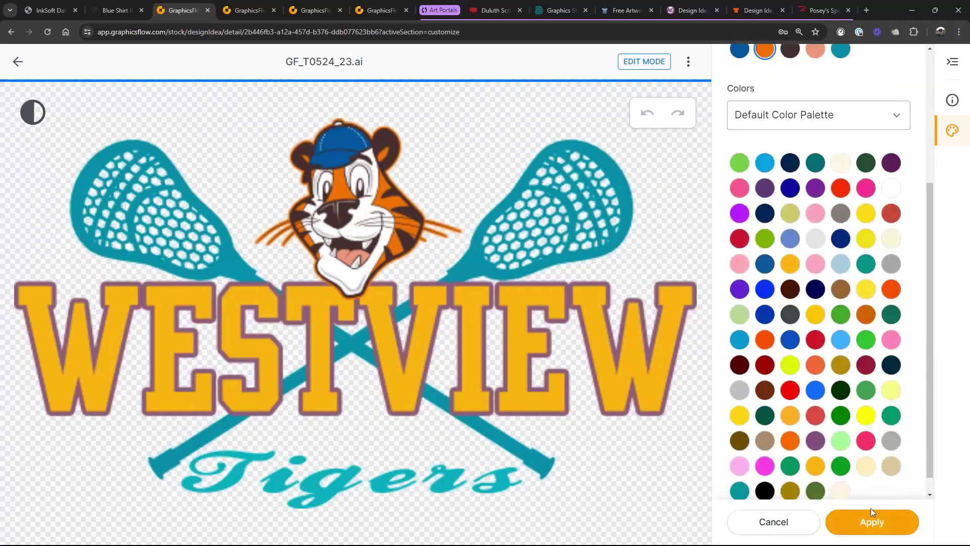
click(871, 521)
- Replace the design's yellow with the orange already in use, recoloring the WESTVIEW lettering
scroll(871, 442, down, 3)
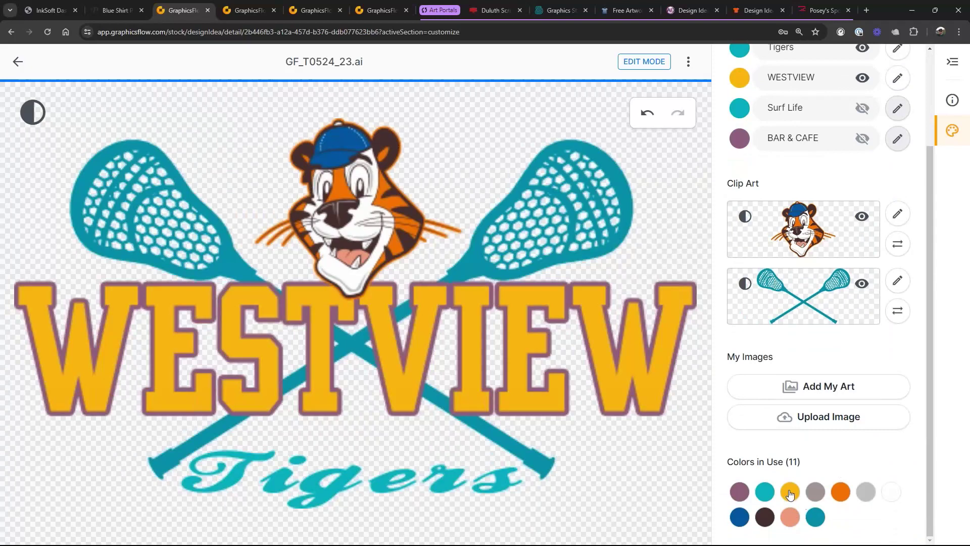
click(791, 493)
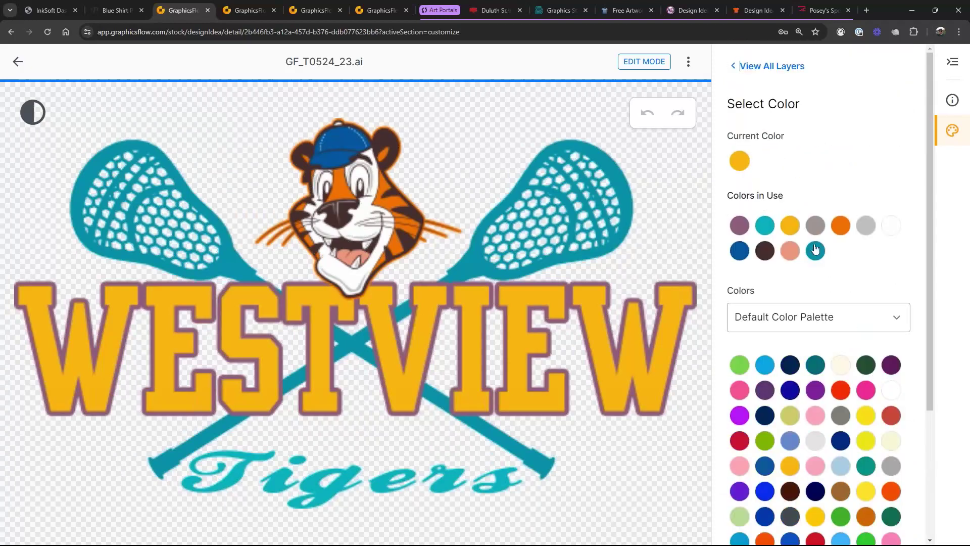
click(839, 224)
scroll(833, 303, down, 4)
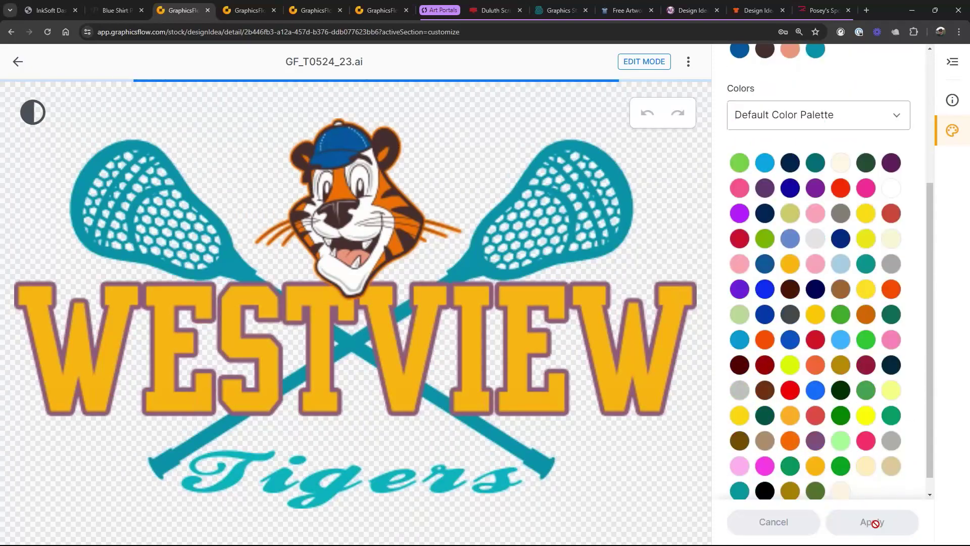
click(869, 530)
- Replace the purple of the WESTVIEW outline with the dark brown already in use
scroll(788, 500, down, 5)
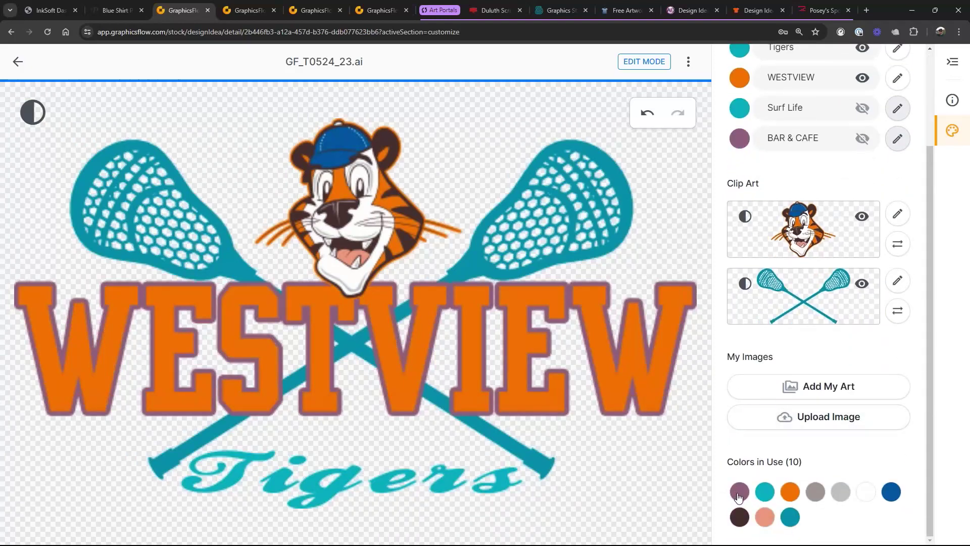
click(739, 496)
click(739, 250)
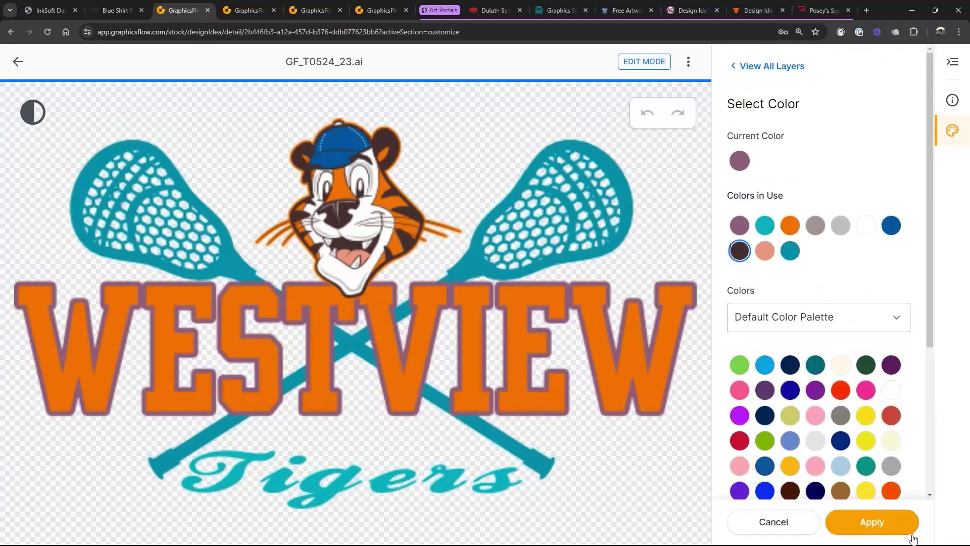
click(912, 535)
- Replace the light teal of the Tigers text with the orange already in use
scroll(913, 535, down, 5)
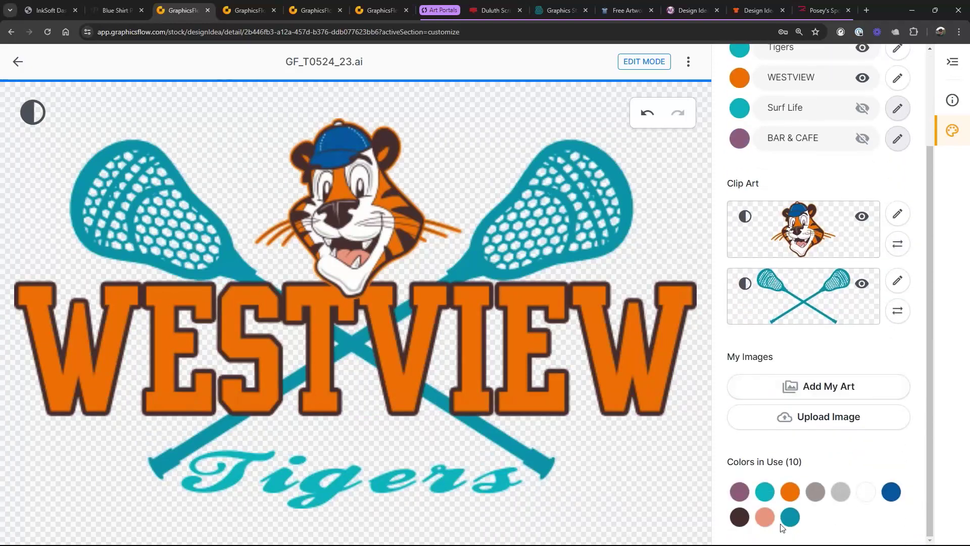
click(765, 493)
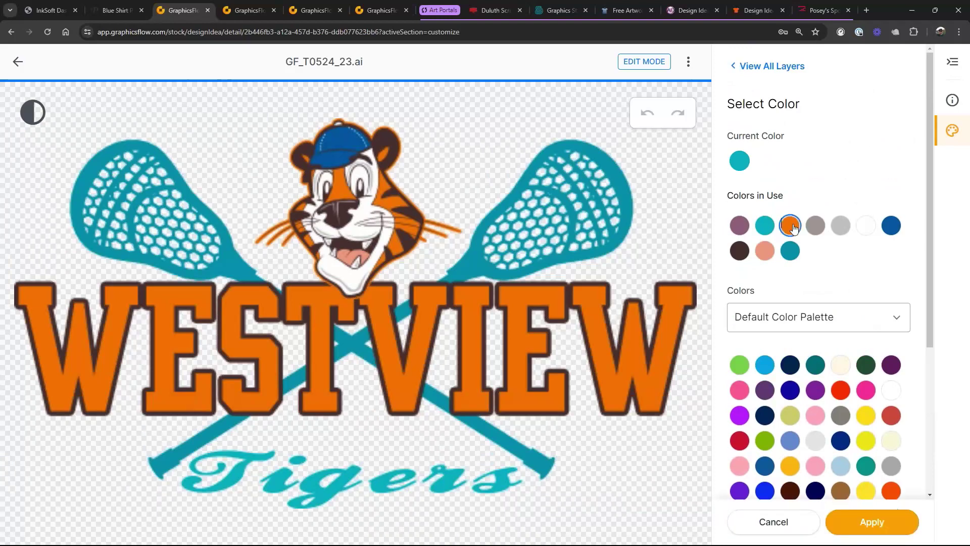
click(890, 523)
- Replace the dark teal of the lacrosse sticks with the orange already in use
scroll(890, 522, down, 3)
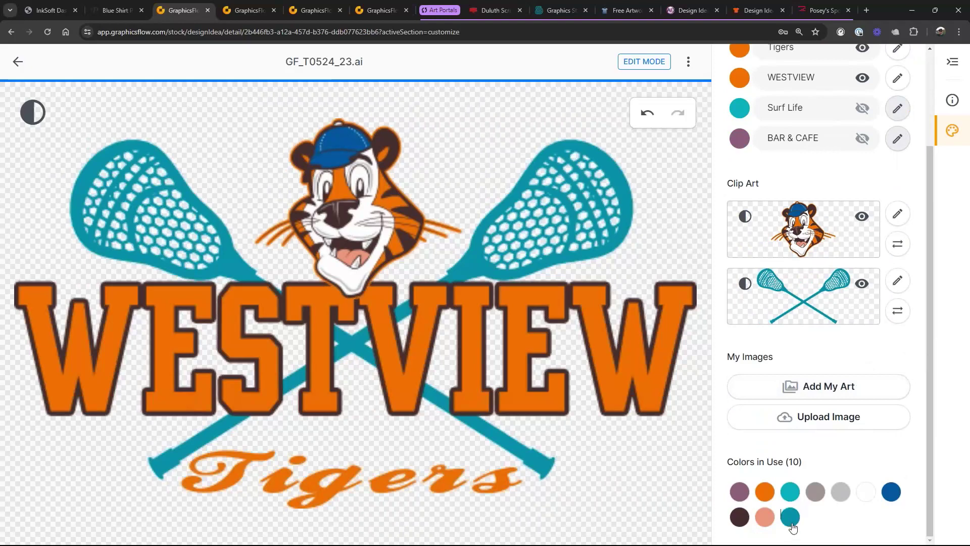
click(790, 519)
click(765, 226)
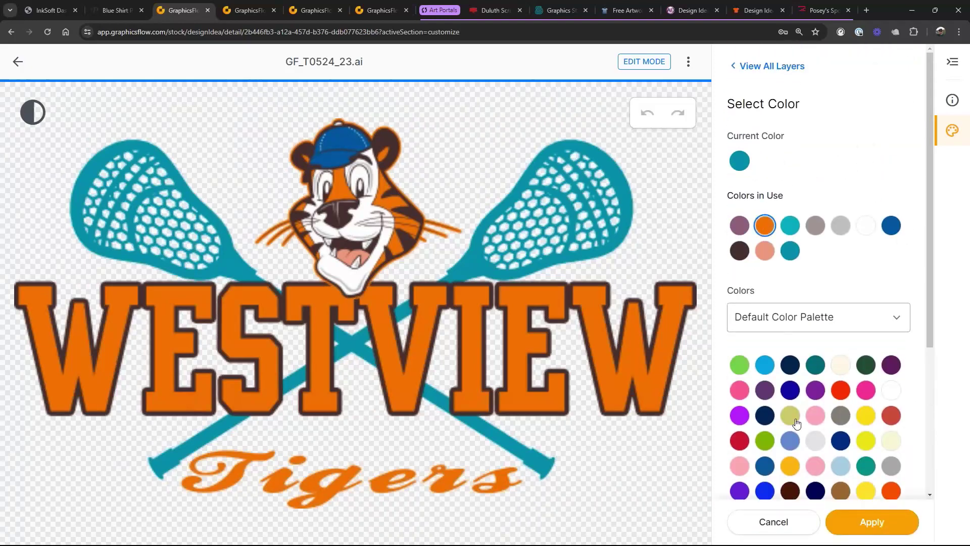
click(762, 521)
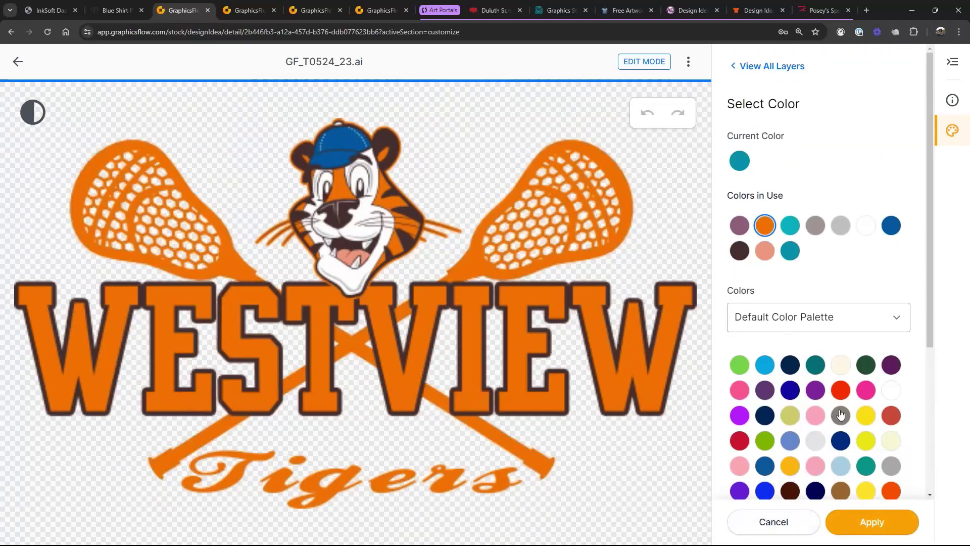
- Recolor the crossed lacrosse sticks clip art to the gray #A8A8A8 from the default color palette
click(897, 403)
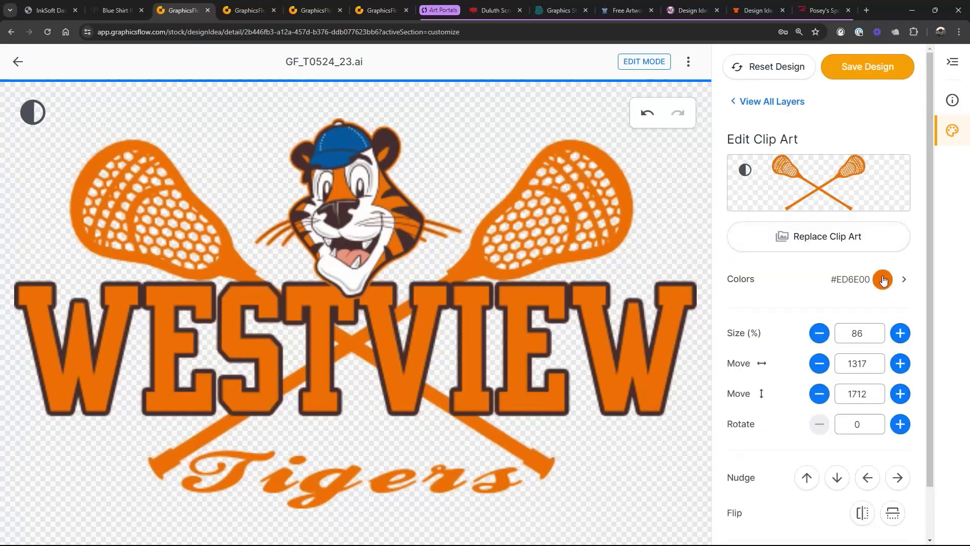
click(881, 335)
click(892, 465)
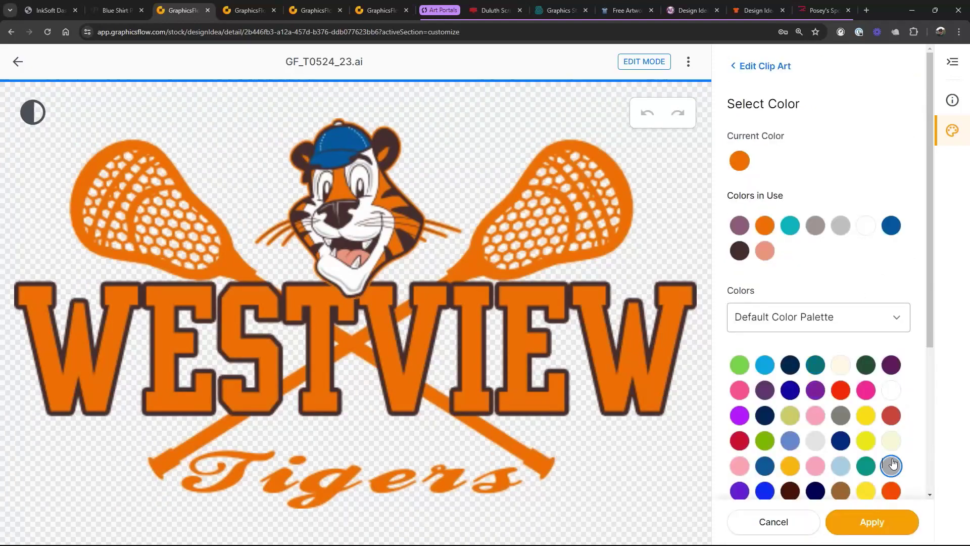
click(873, 521)
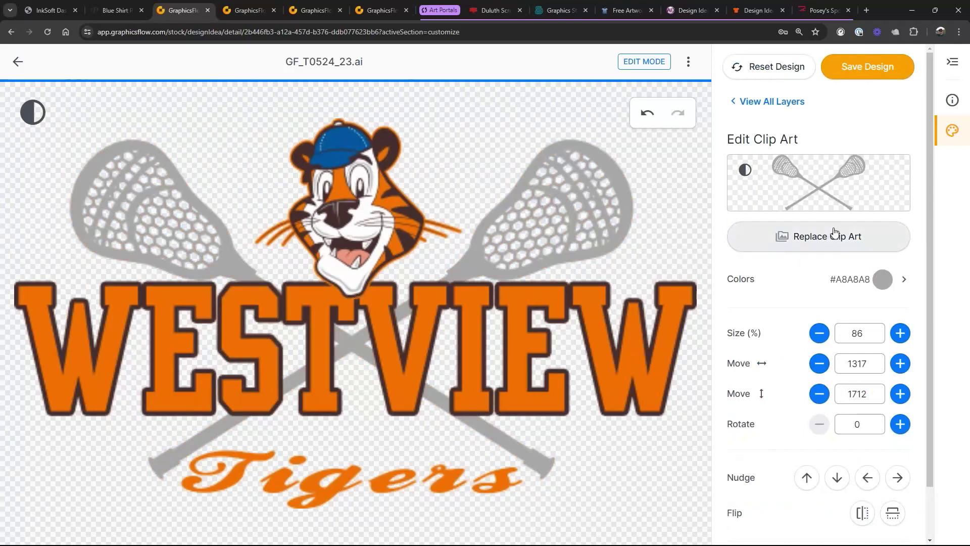
click(736, 104)
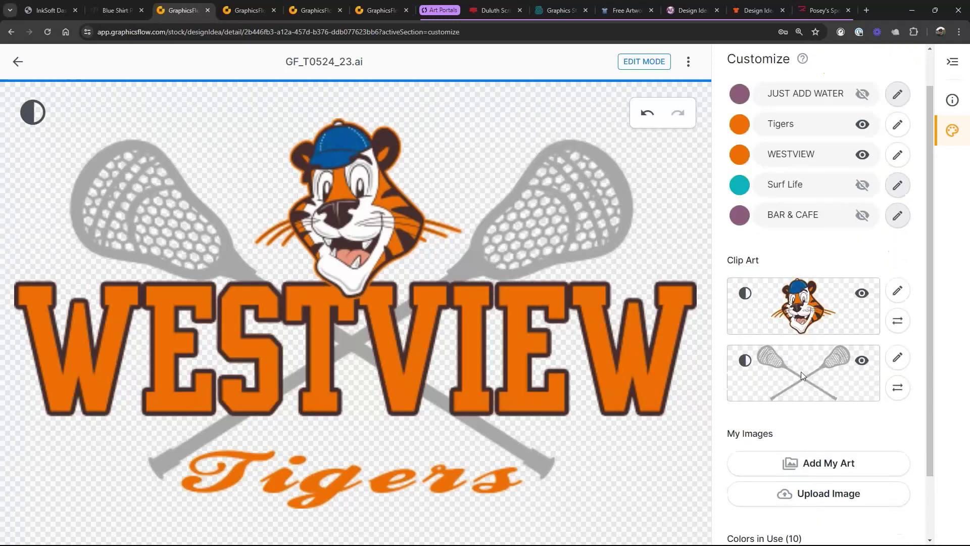
- Replace the blue of the tiger's cap with the light gray already in use
scroll(802, 372, down, 3)
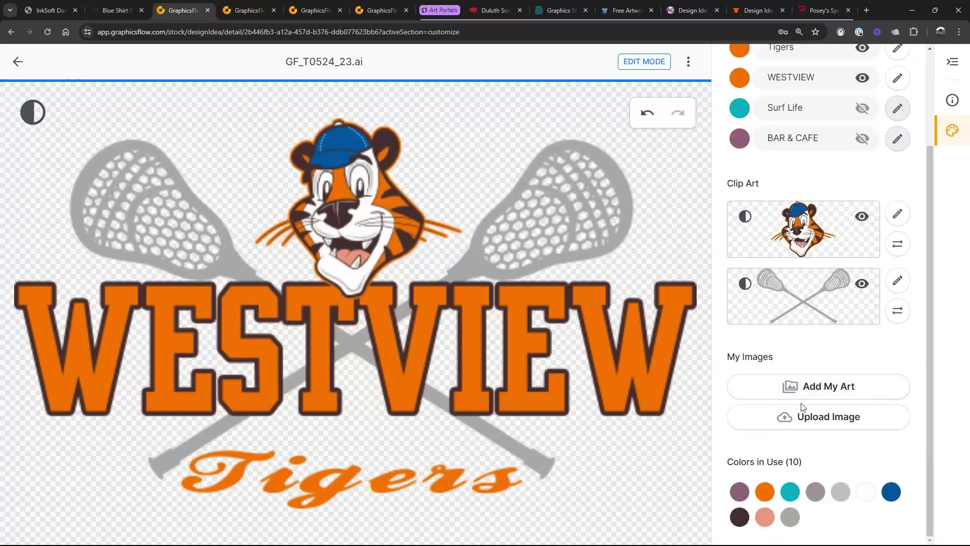
click(892, 501)
click(841, 226)
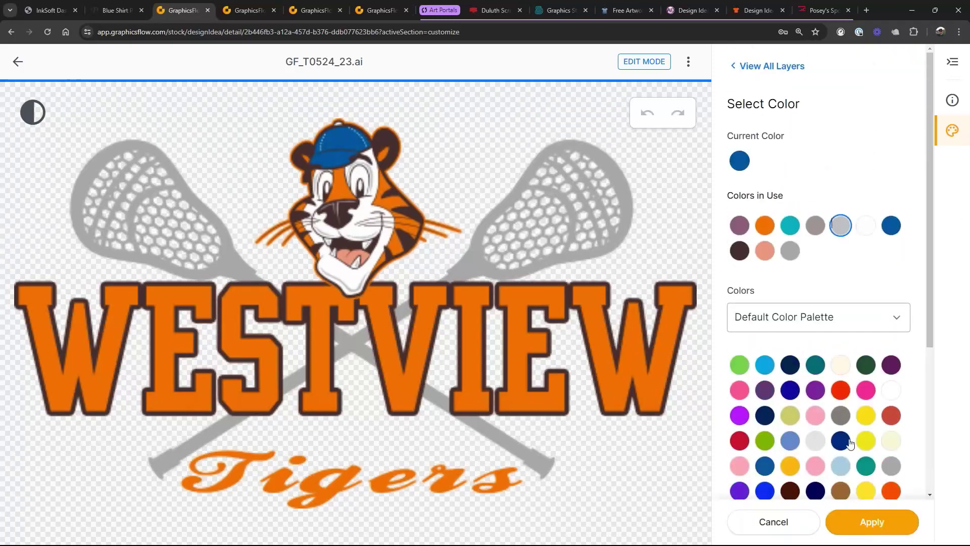
click(872, 521)
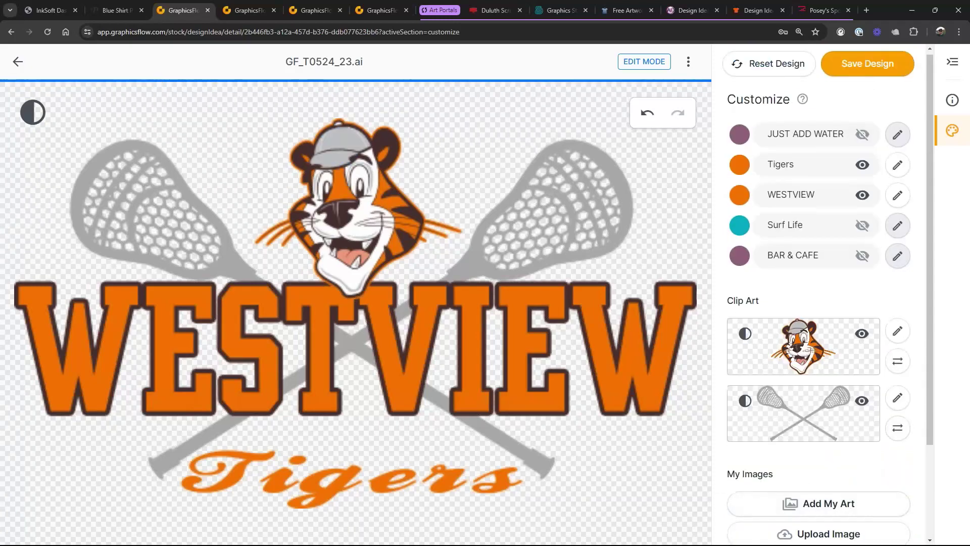
- Replace the darker gray of the lacrosse sticks with the light gray already in use
scroll(763, 524, down, 3)
click(763, 520)
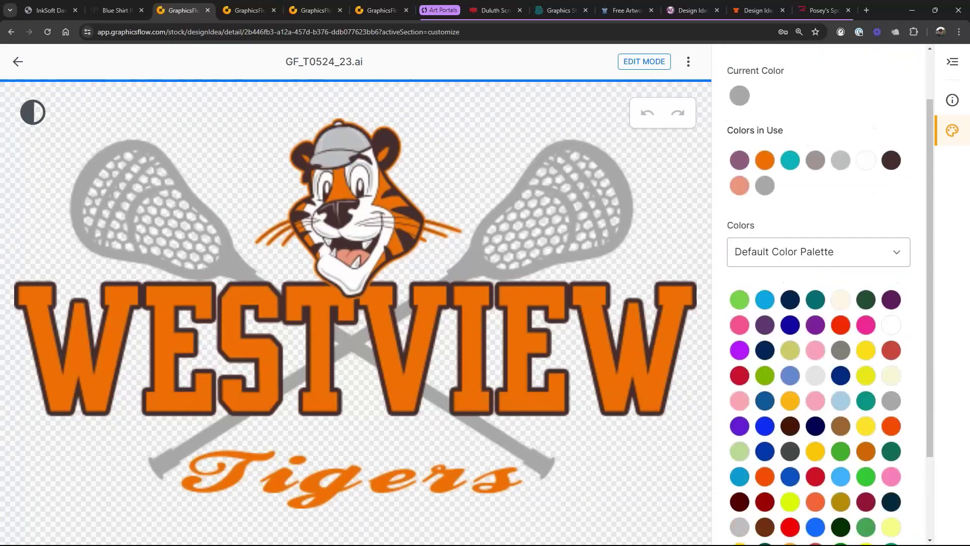
click(840, 231)
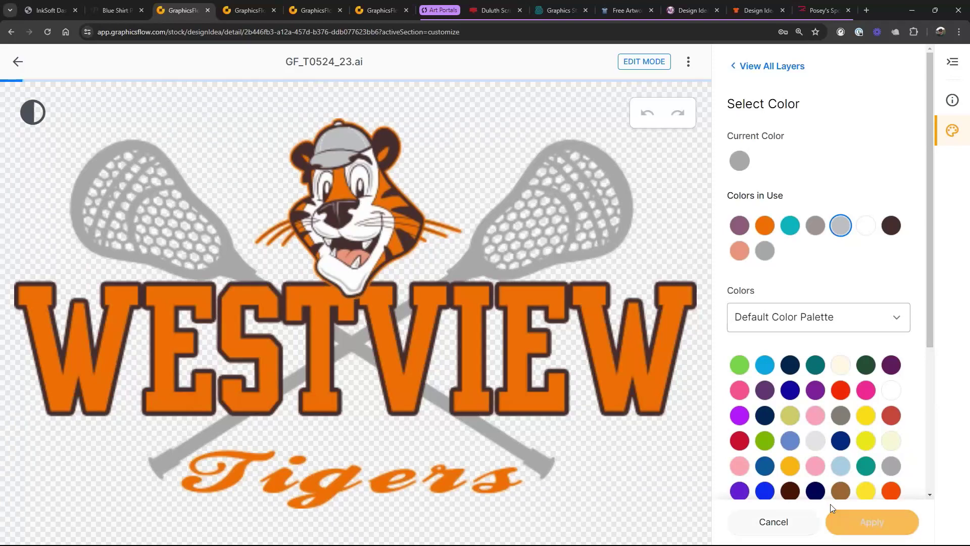
click(869, 526)
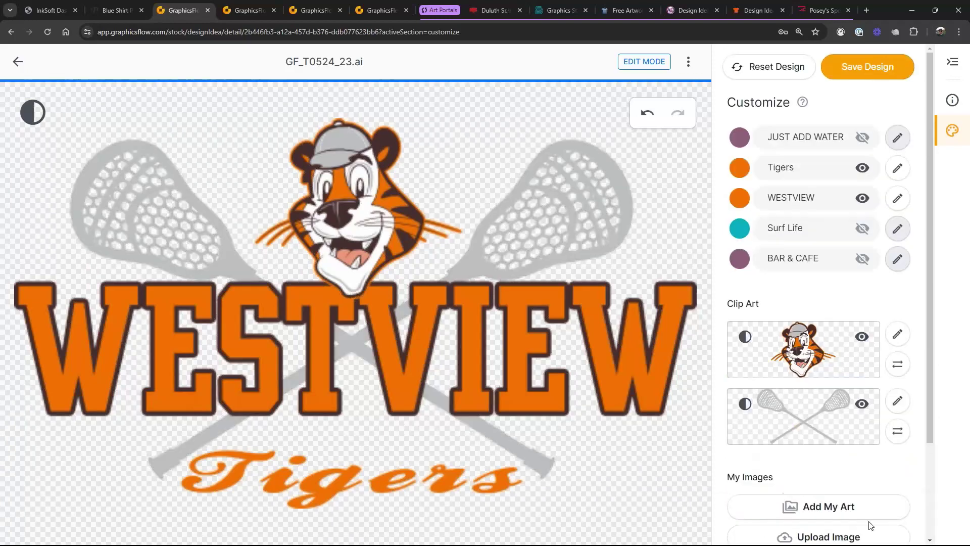
- Start saving the customized Westview Tigers design to My Art
scroll(867, 505, down, 2)
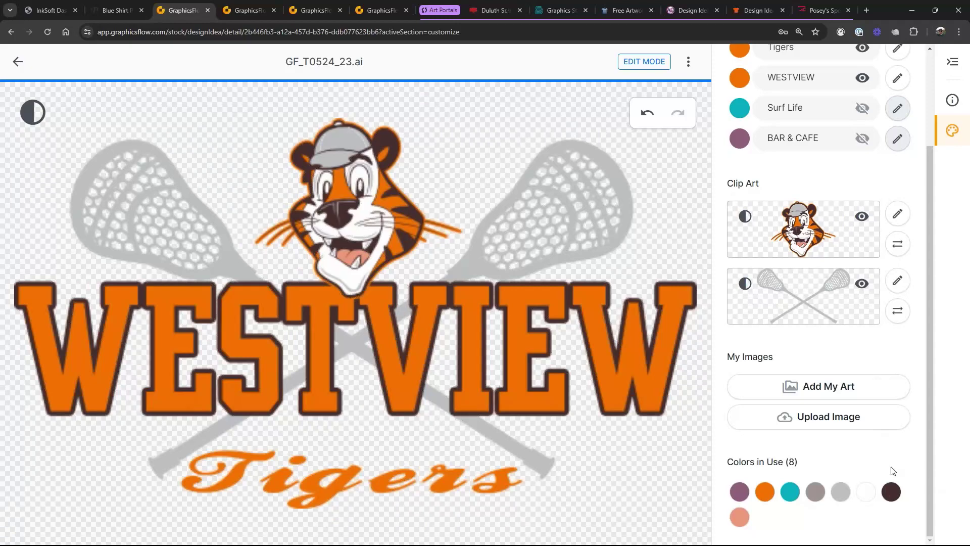
scroll(858, 329, up, 3)
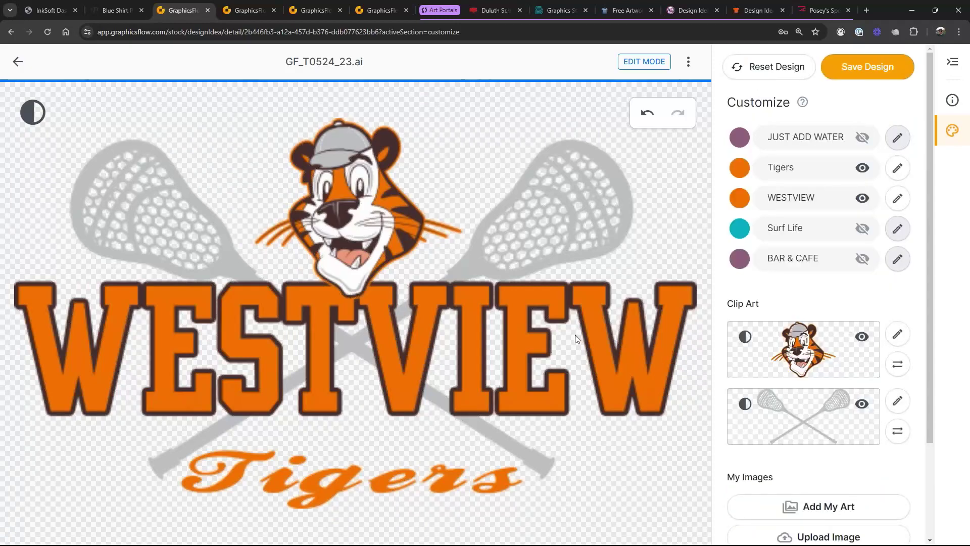
click(870, 75)
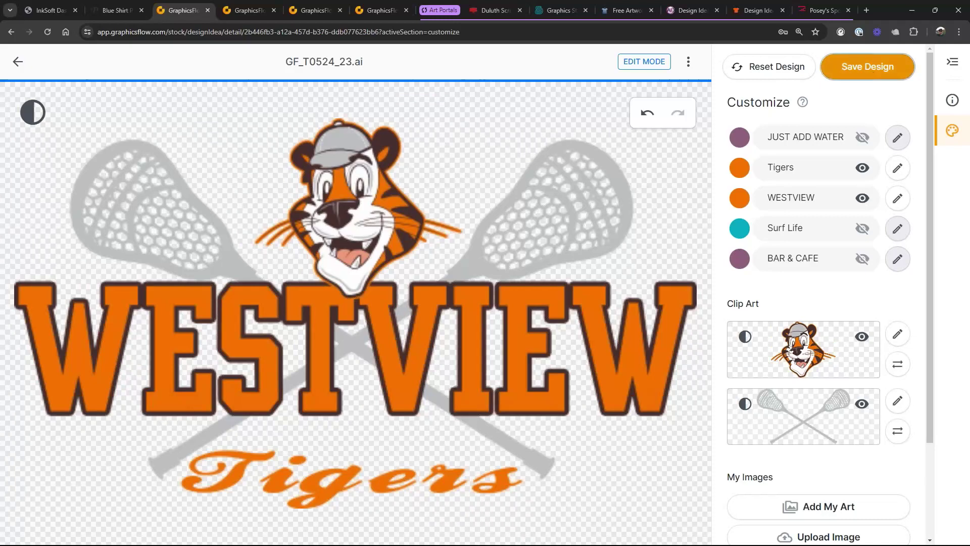
click(859, 219)
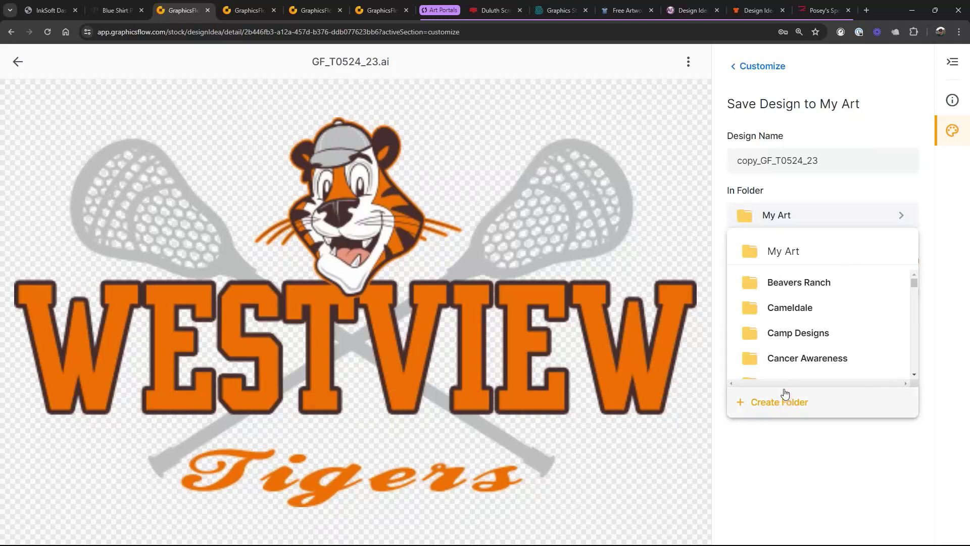
scroll(809, 329, down, 3)
click(769, 407)
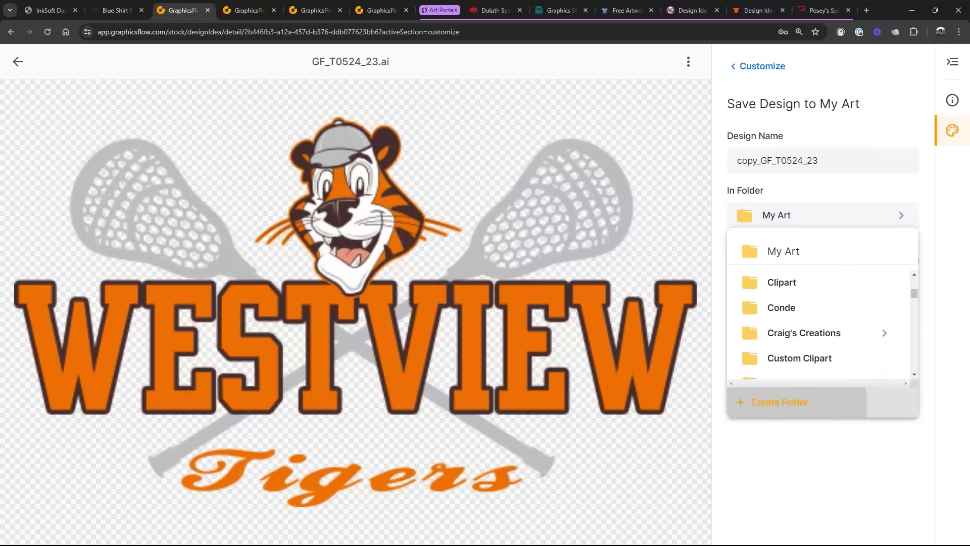
click(766, 356)
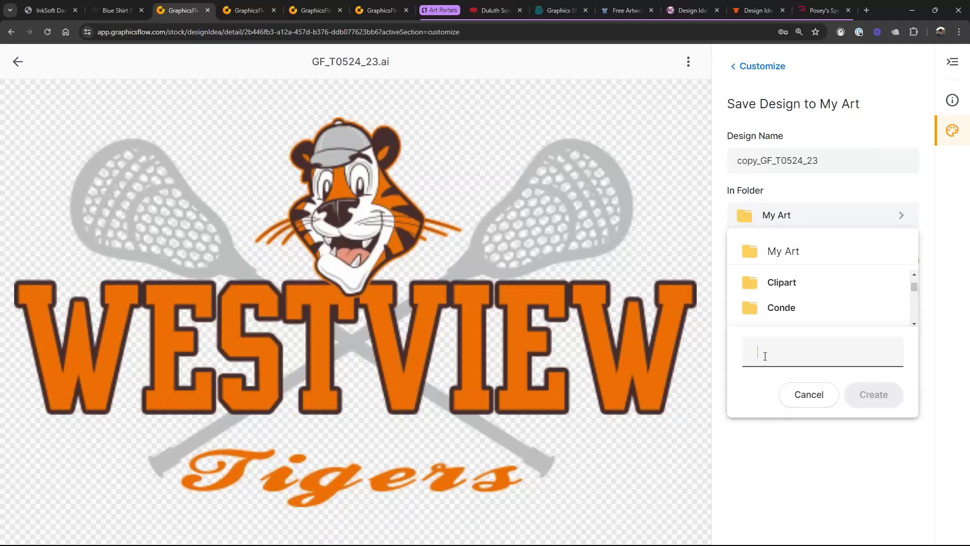
click(768, 486)
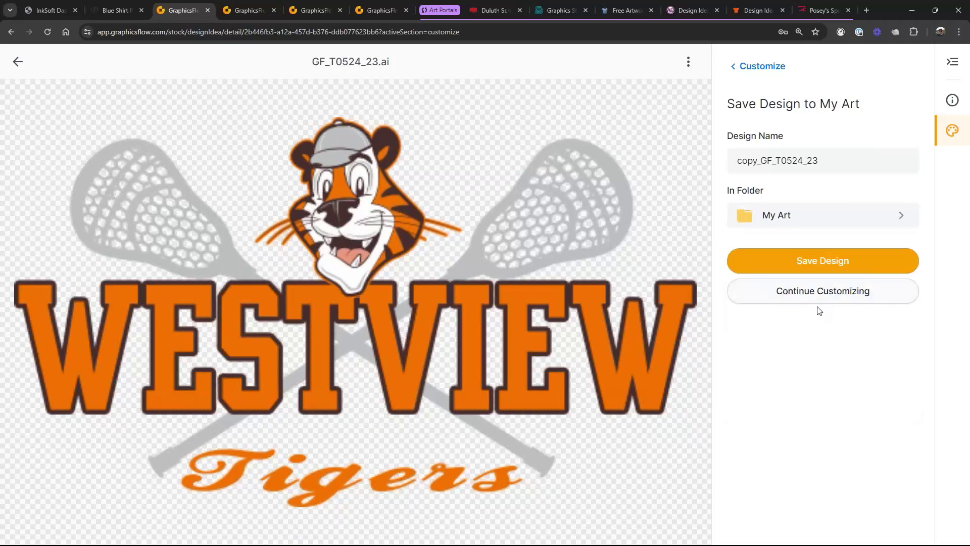
- Choose the Local Schools folder as the save location for the design
click(857, 218)
click(796, 407)
click(801, 404)
scroll(804, 335, down, 3)
scroll(808, 333, down, 1)
scroll(808, 332, down, 5)
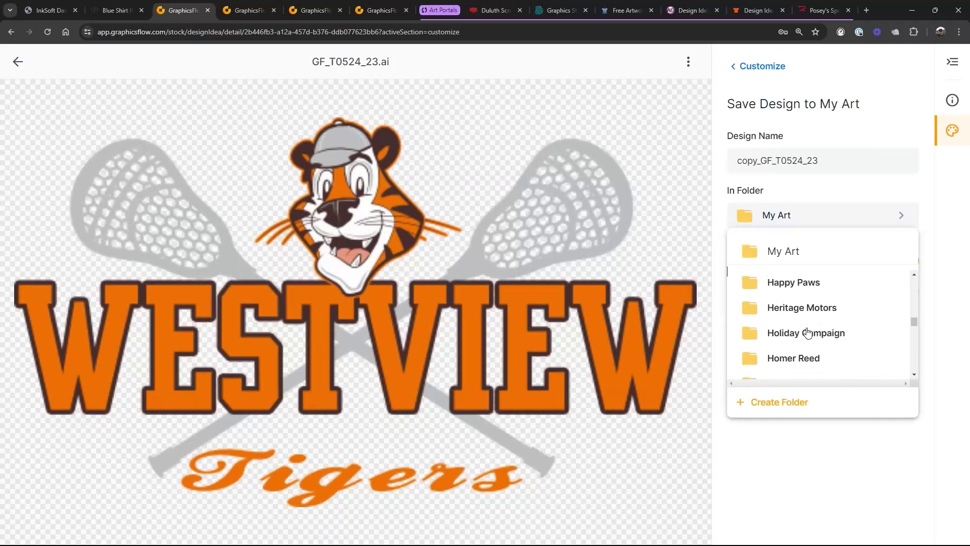
scroll(807, 332, down, 5)
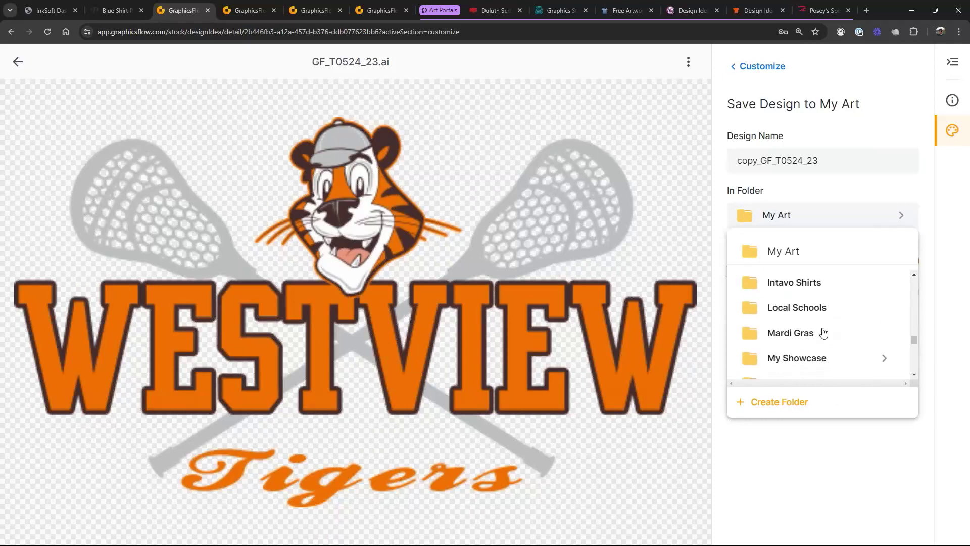
click(801, 309)
click(836, 261)
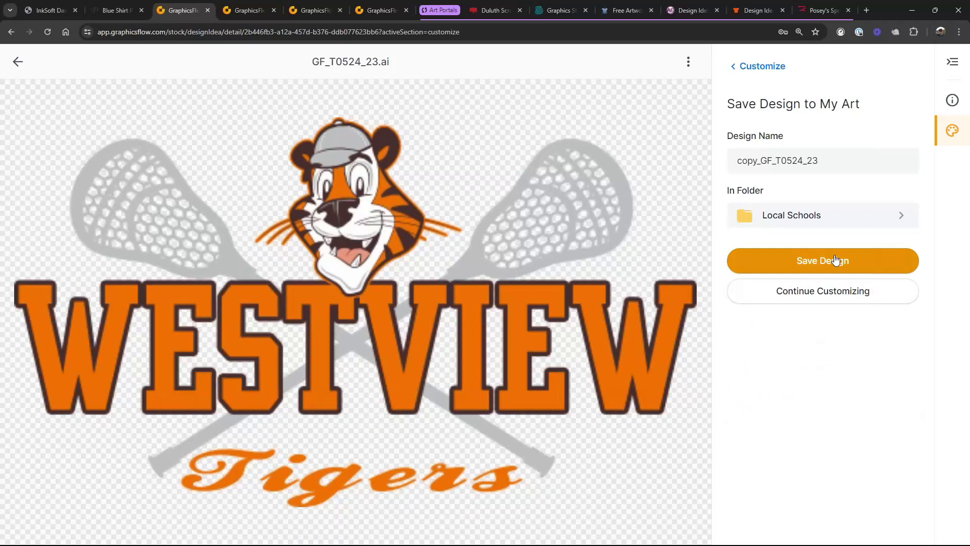
- Name the design 01 Westview and save it
double_click(829, 160)
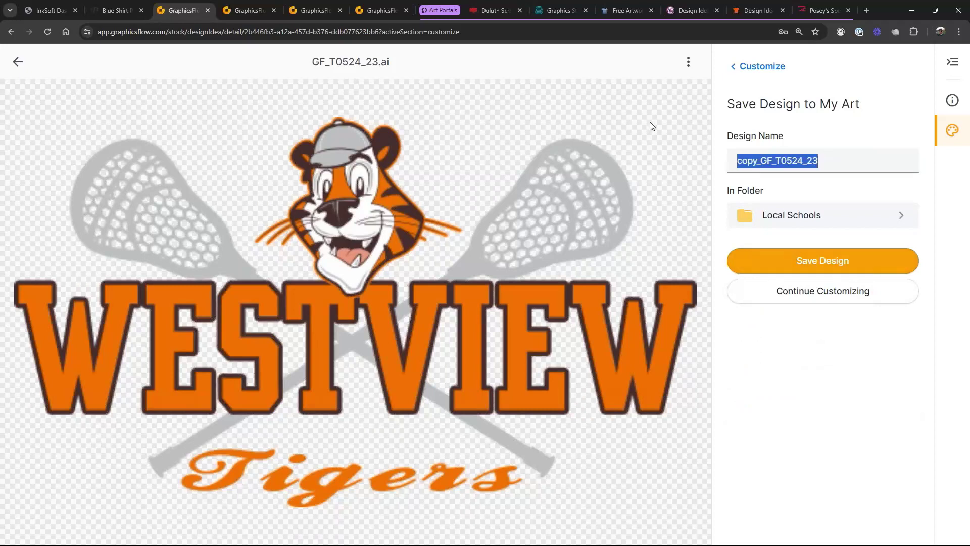
text(01 Westview)
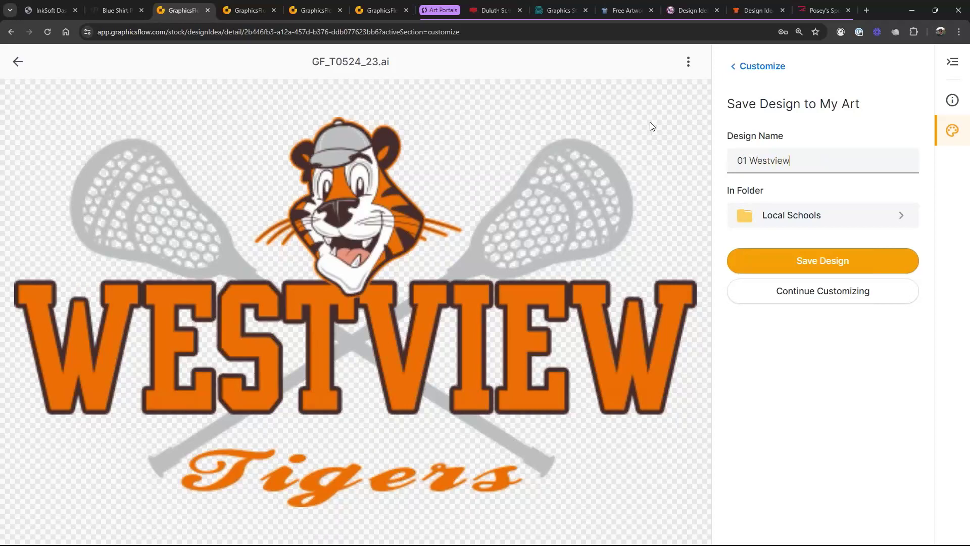
click(804, 264)
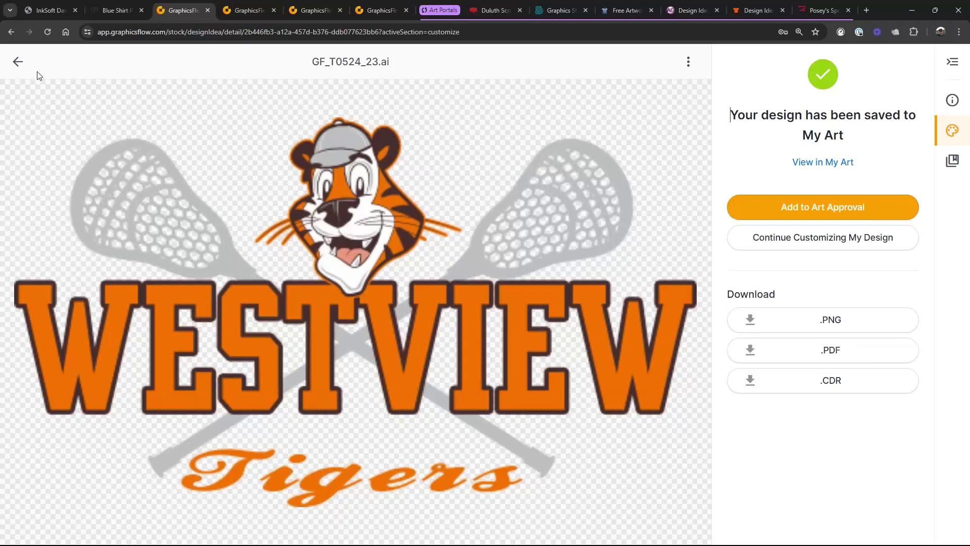
- Leave the design editor and open the Local Schools folder in My Art
click(17, 61)
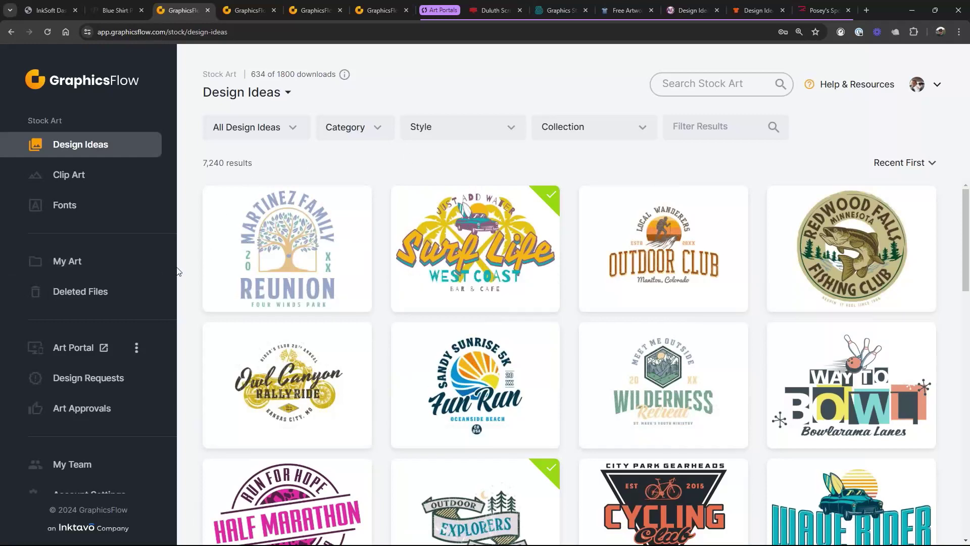
click(91, 264)
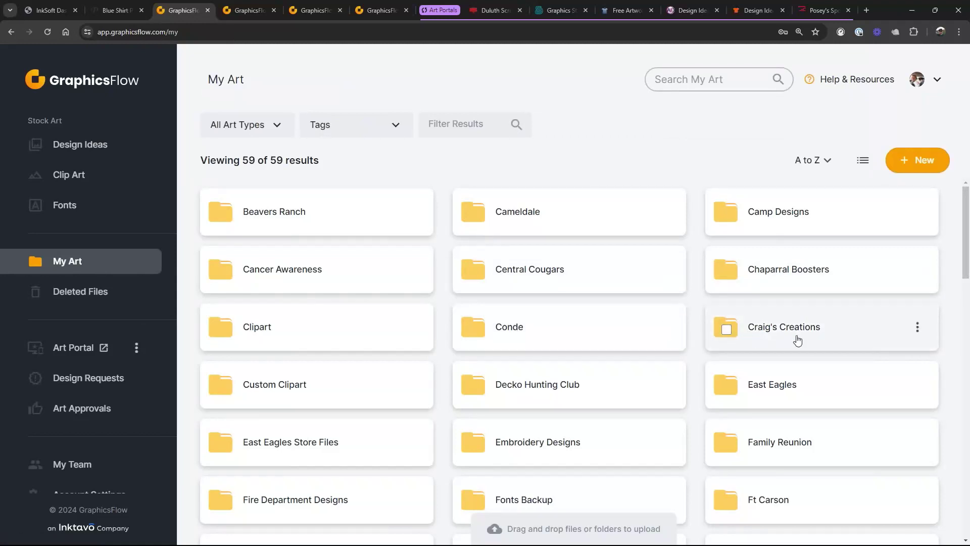
scroll(262, 333, down, 9)
click(261, 334)
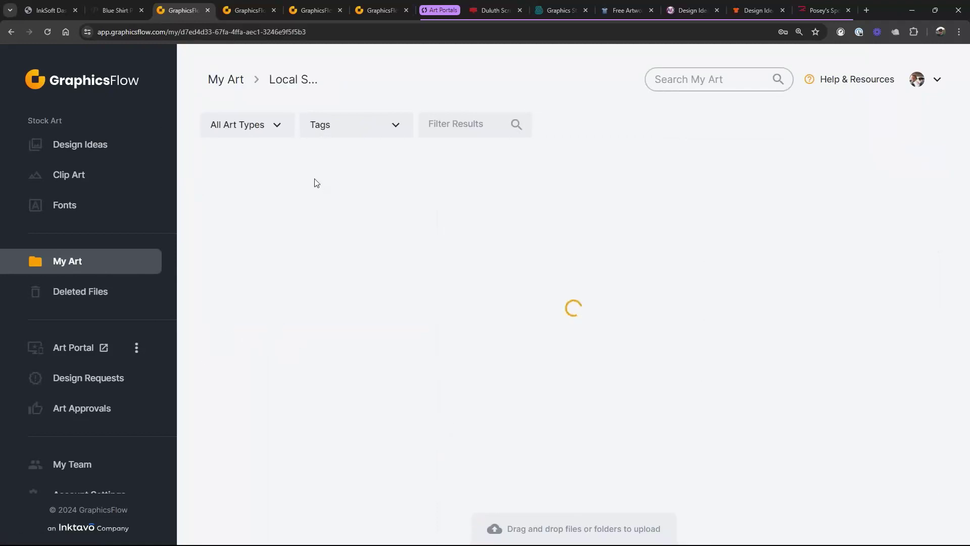
- Create the tag Tiger and assign it to the 01 Westview design
click(349, 350)
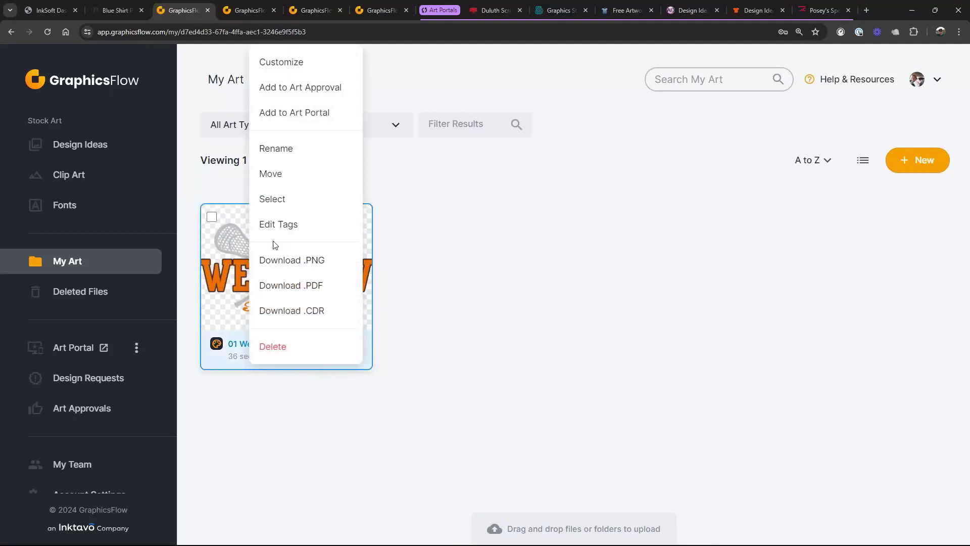
click(277, 225)
click(342, 312)
text(Tiger)
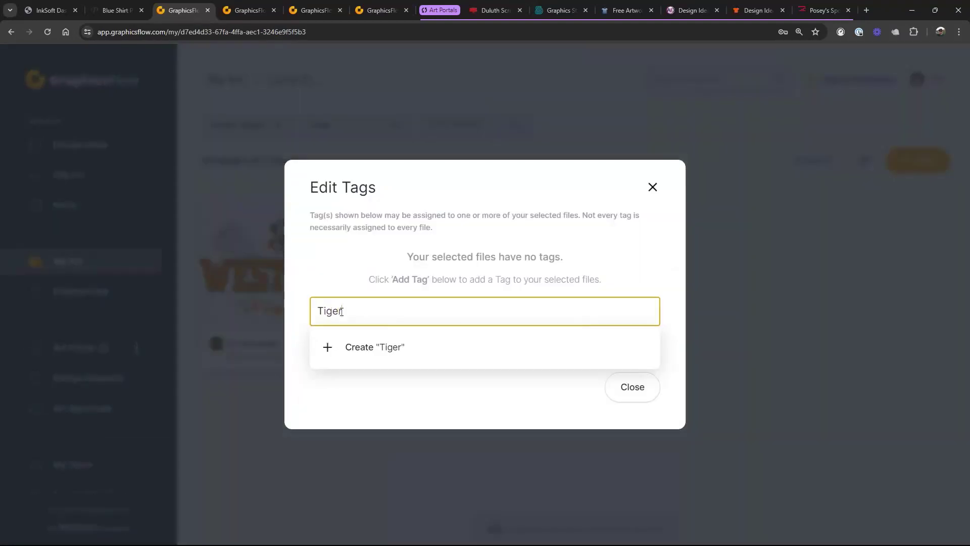
click(368, 346)
click(621, 380)
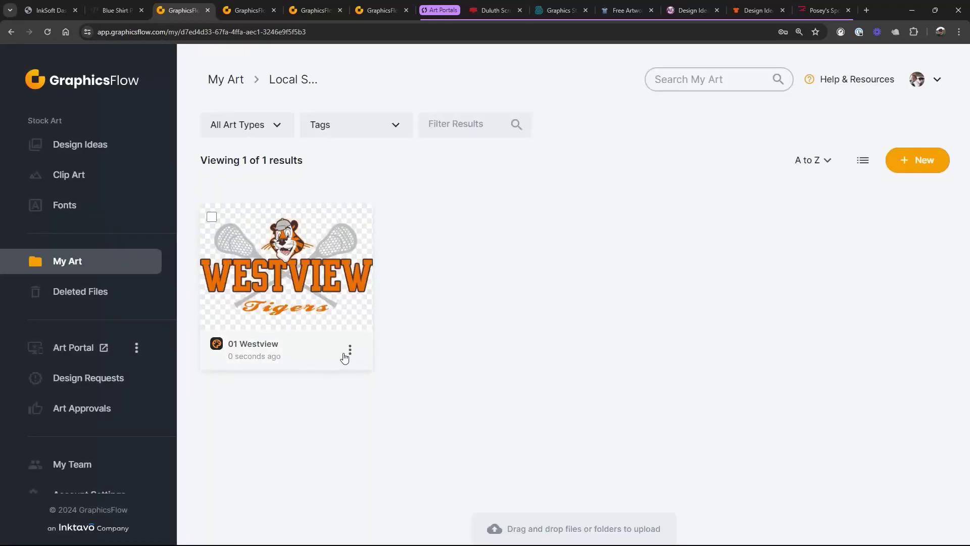
- Add the 01 Westview design to the Art Portal
click(346, 353)
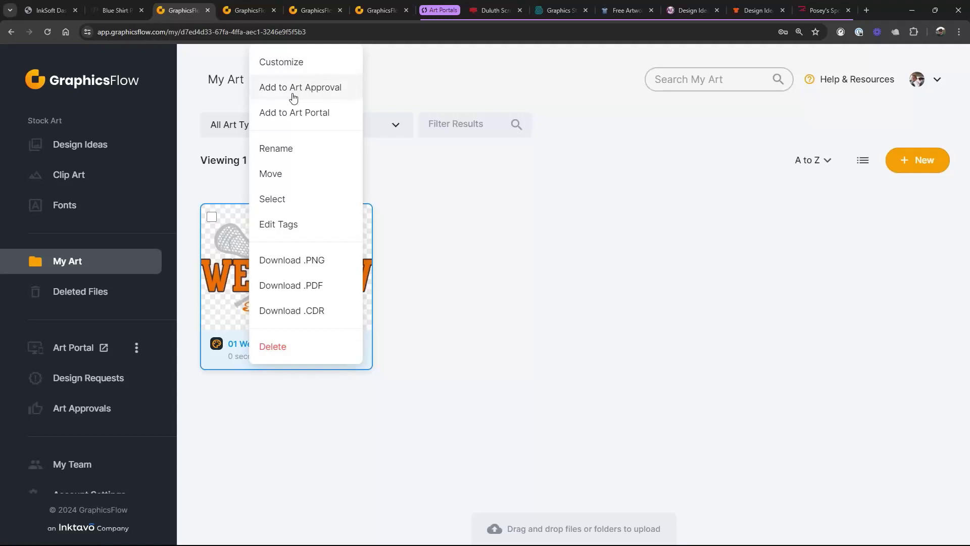
click(292, 112)
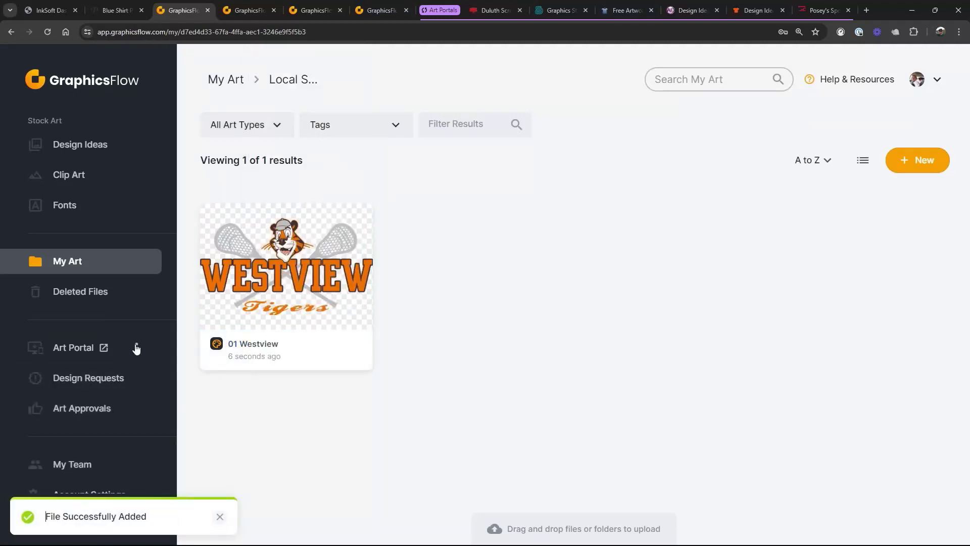
- Turn off Display Stock Art before My Art in the Art Portal settings and update the view settings
click(136, 347)
click(90, 428)
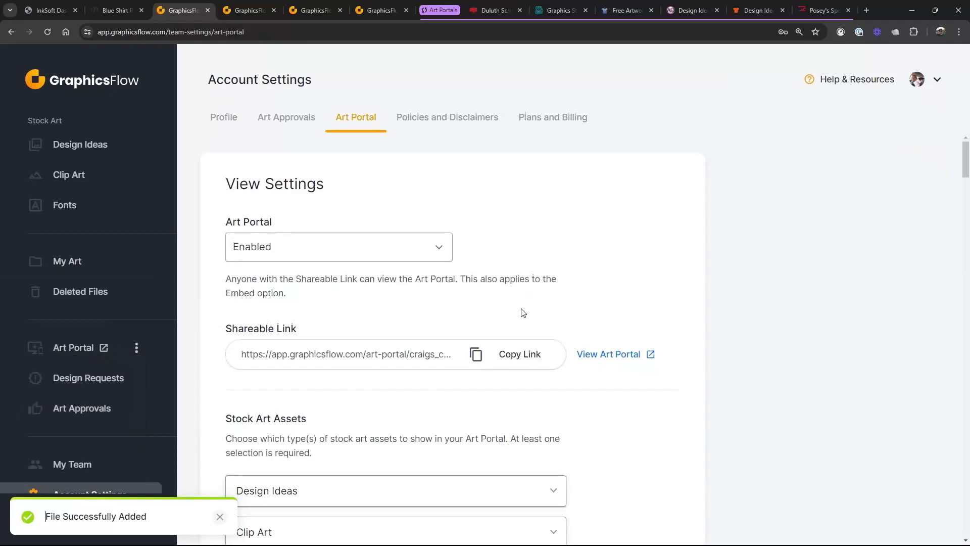
scroll(519, 313, down, 10)
scroll(520, 324, up, 1)
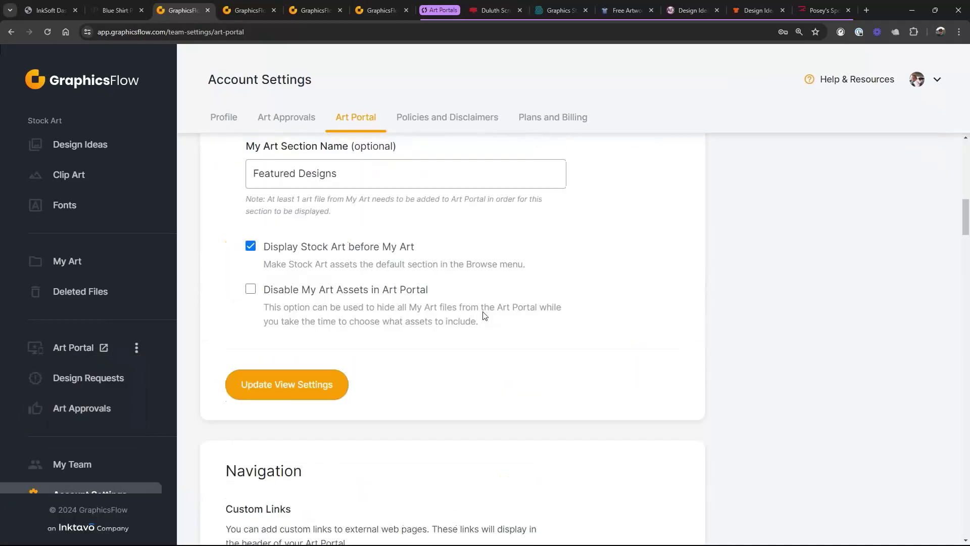
click(251, 252)
click(273, 396)
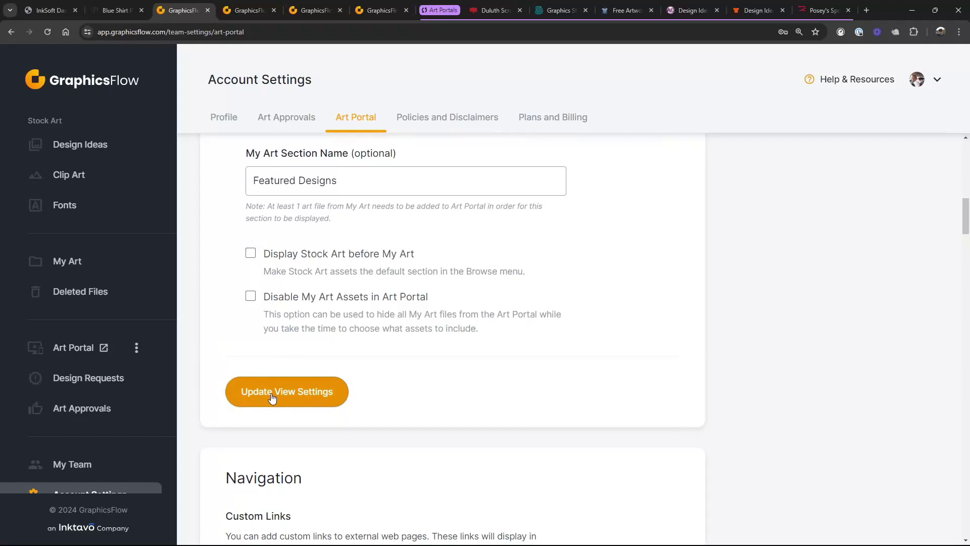
scroll(733, 414, up, 6)
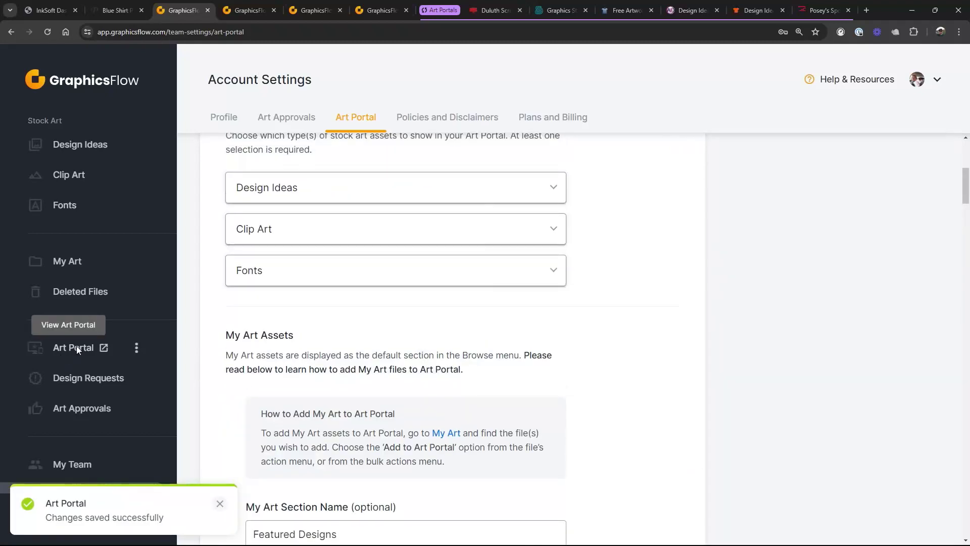
- Open the live Art Portal and review the Featured Designs, including the new Westview Tigers design
click(77, 346)
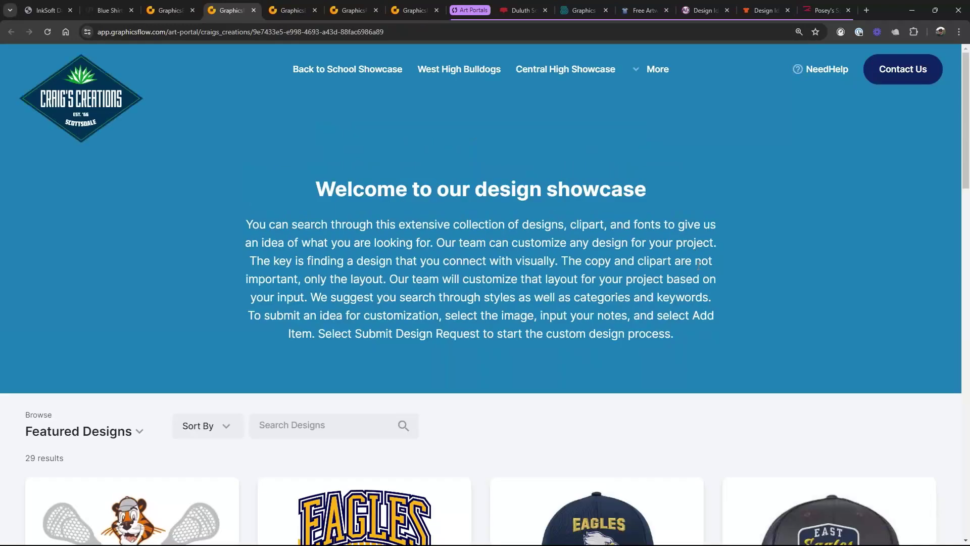
scroll(695, 272, down, 8)
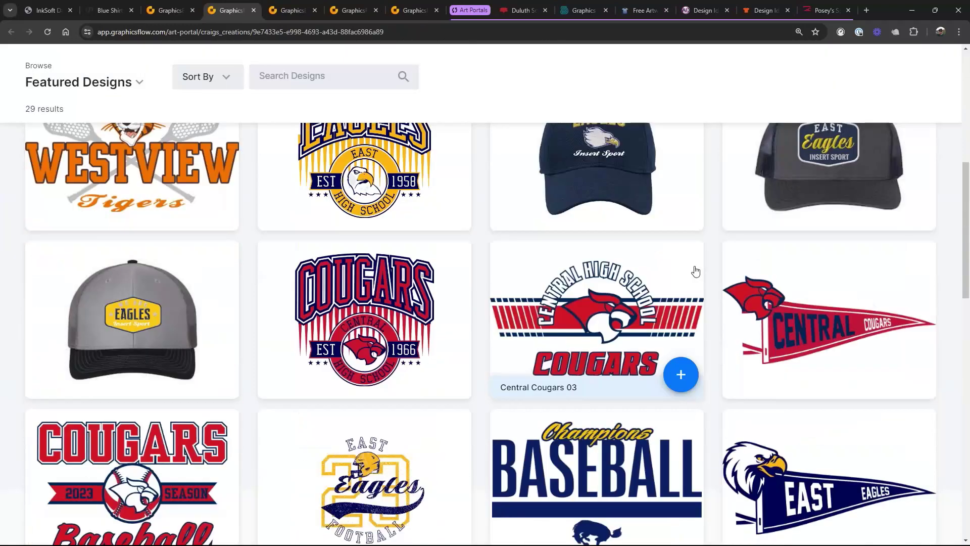
scroll(696, 271, up, 2)
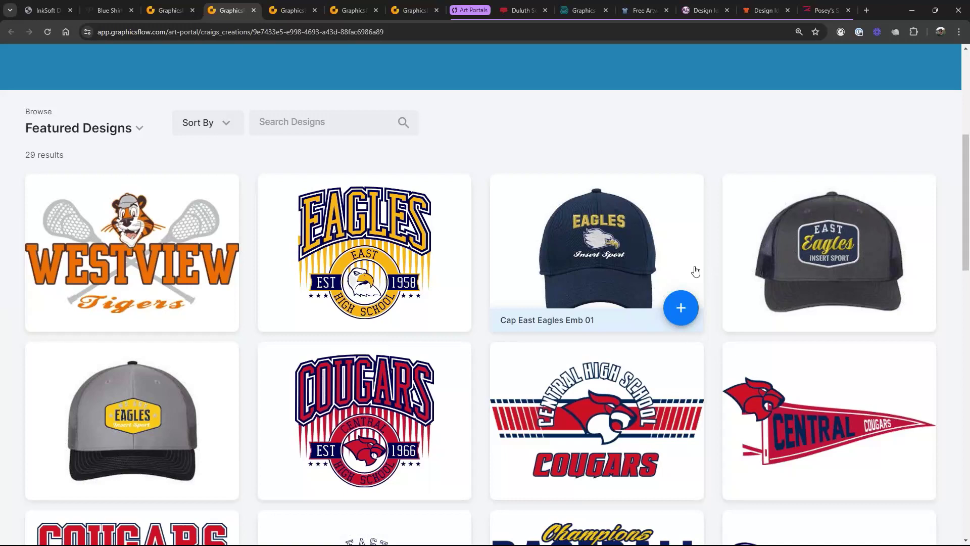
scroll(695, 430, up, 5)
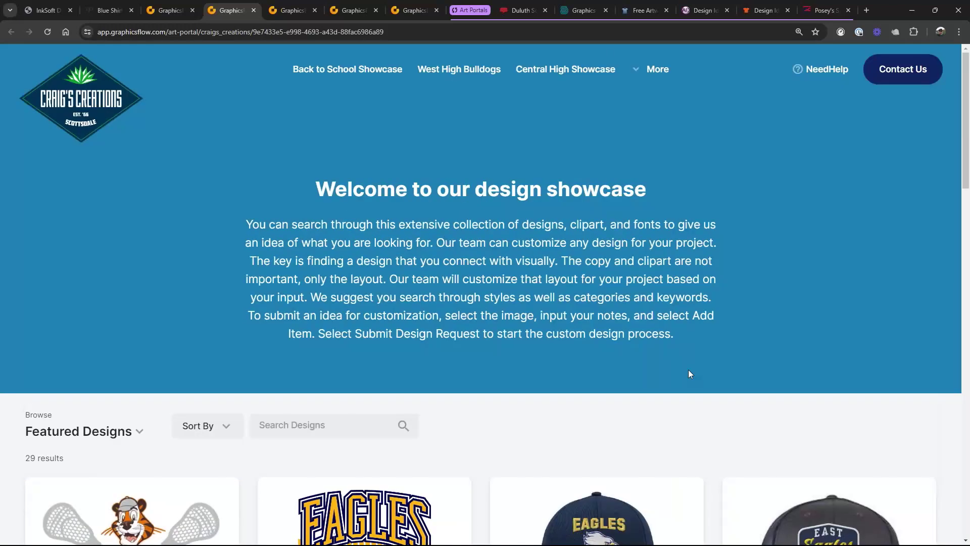
- Load the Art Portal through its custom web domain
click(395, 31)
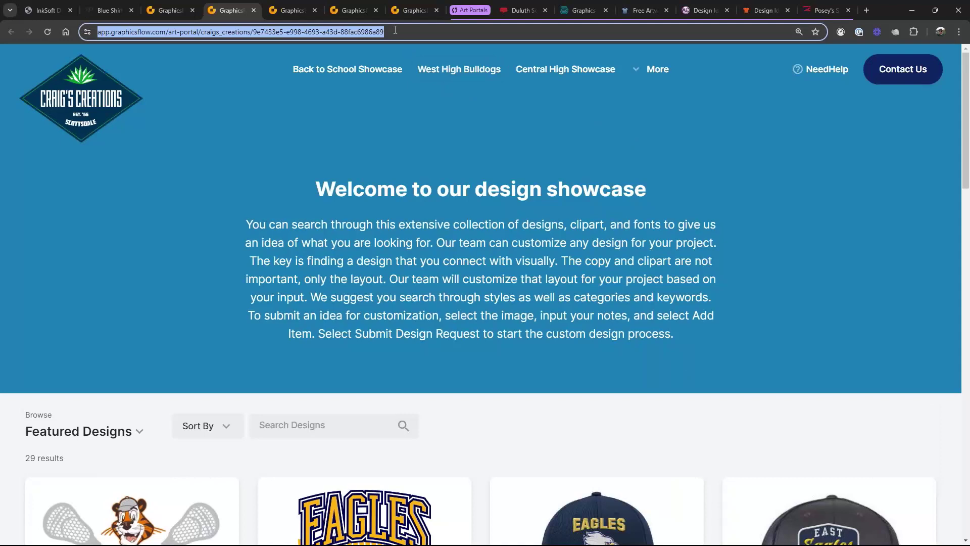
text(craig)
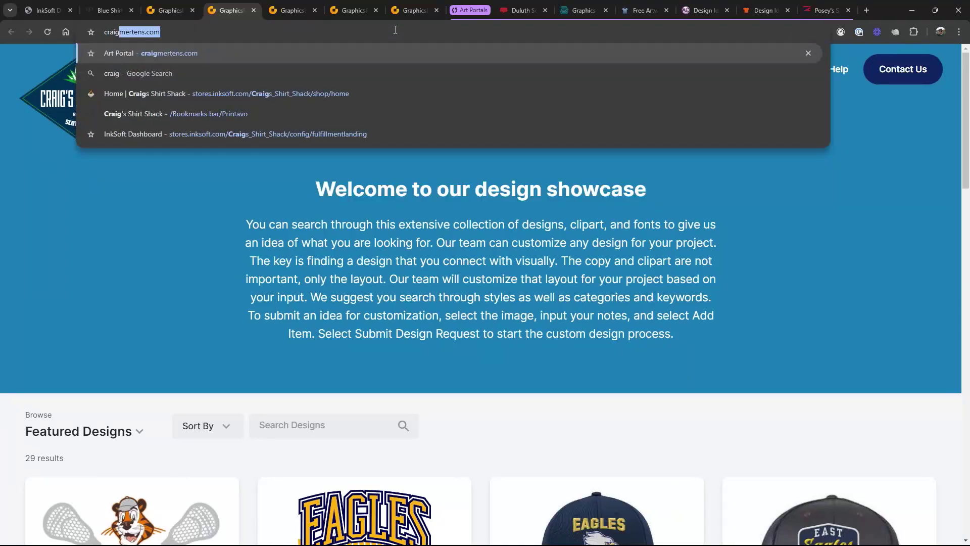
key(Return)
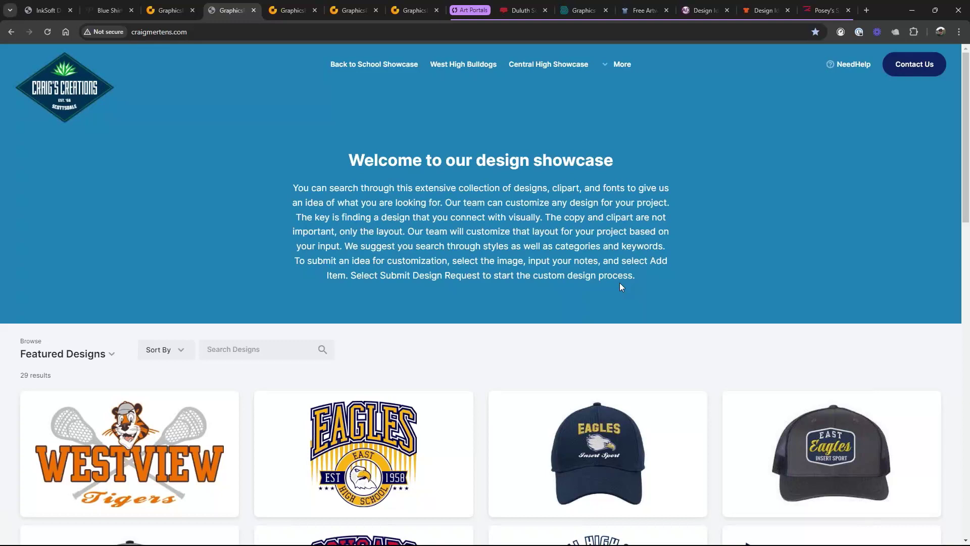
- Open the West High Bulldogs showcase from the portal header and look through its design concepts
click(464, 69)
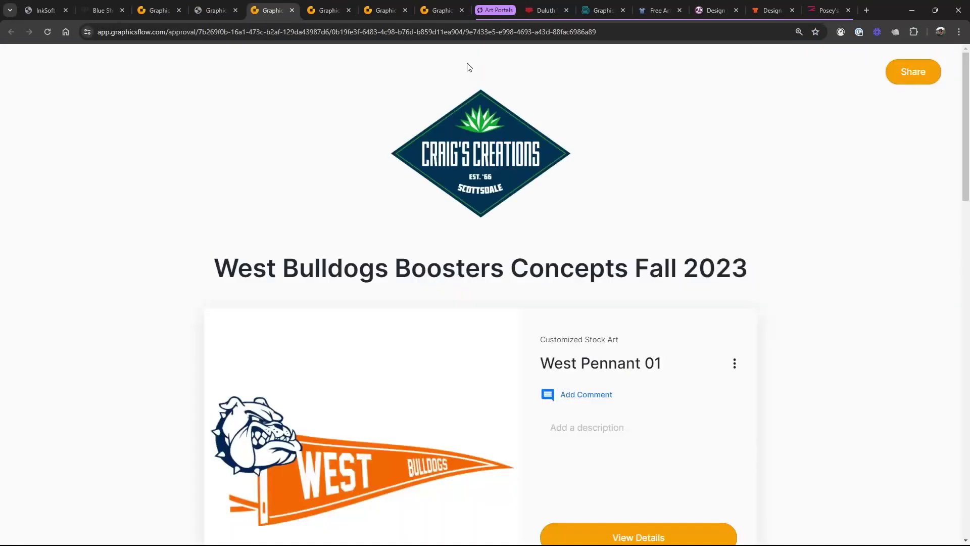
scroll(853, 312, down, 4)
scroll(854, 311, down, 5)
scroll(854, 310, up, 8)
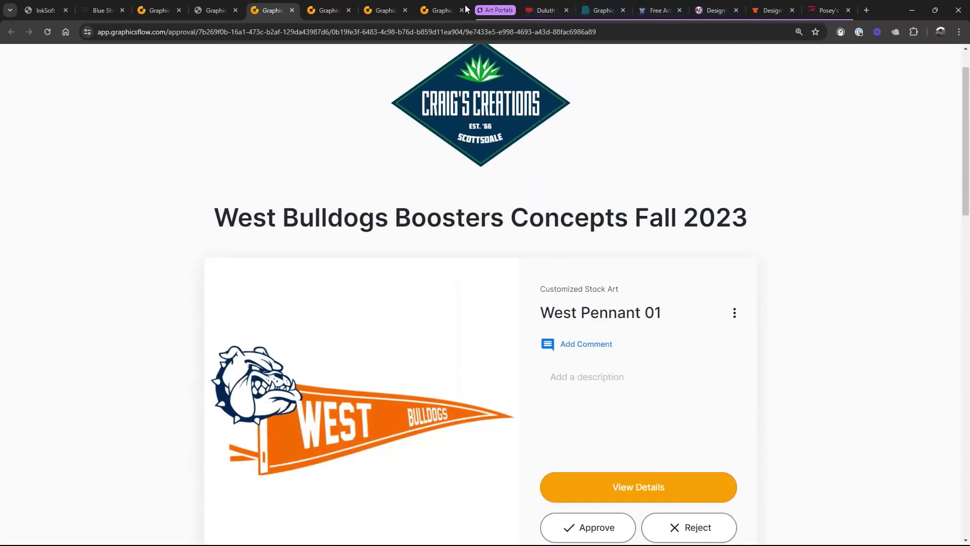
- Switch back to the already open Art Portal catalog page and view its header links and welcome text
click(444, 10)
click(385, 11)
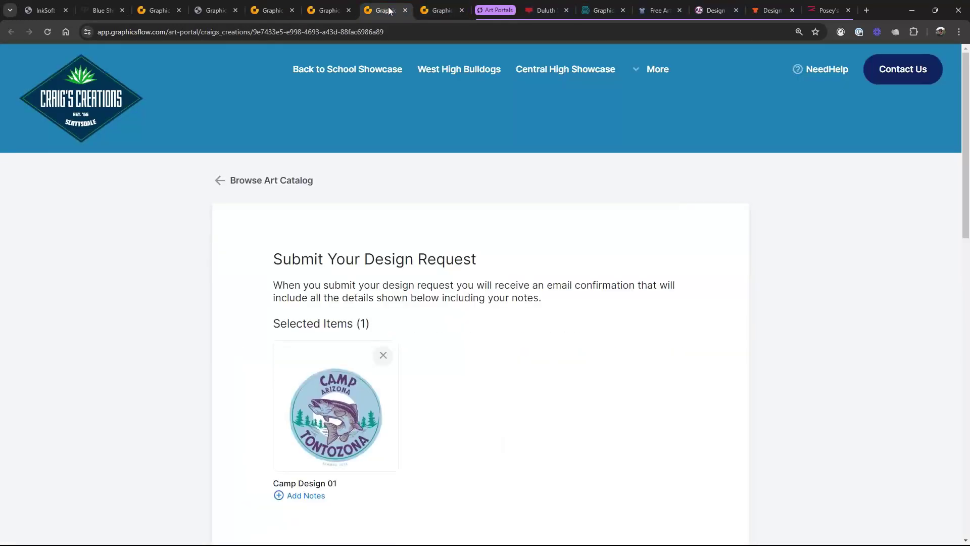
click(335, 10)
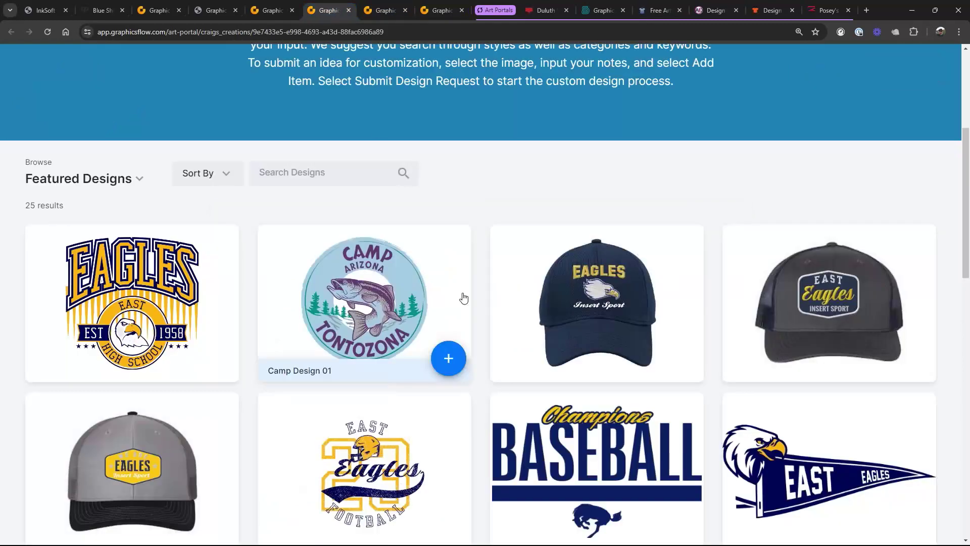
scroll(461, 298, up, 2)
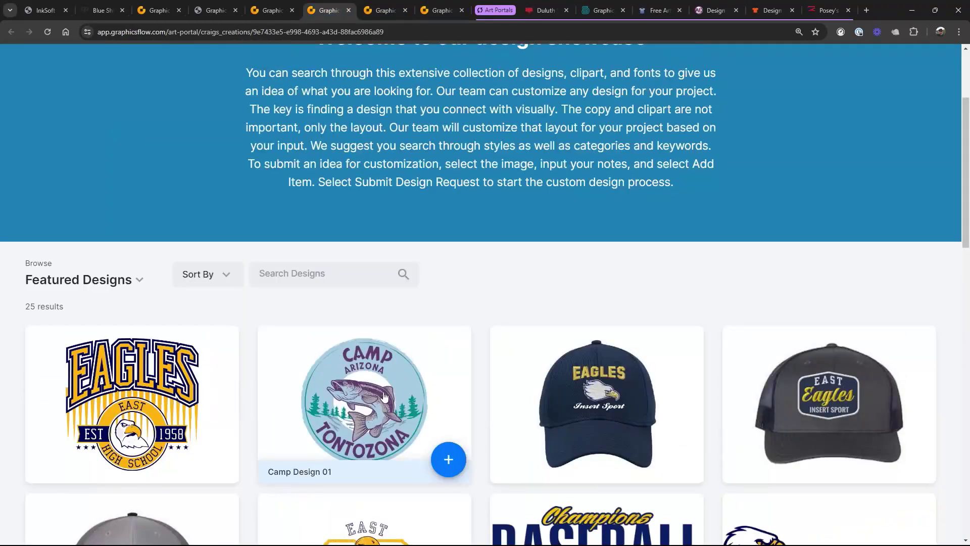
scroll(384, 397, up, 3)
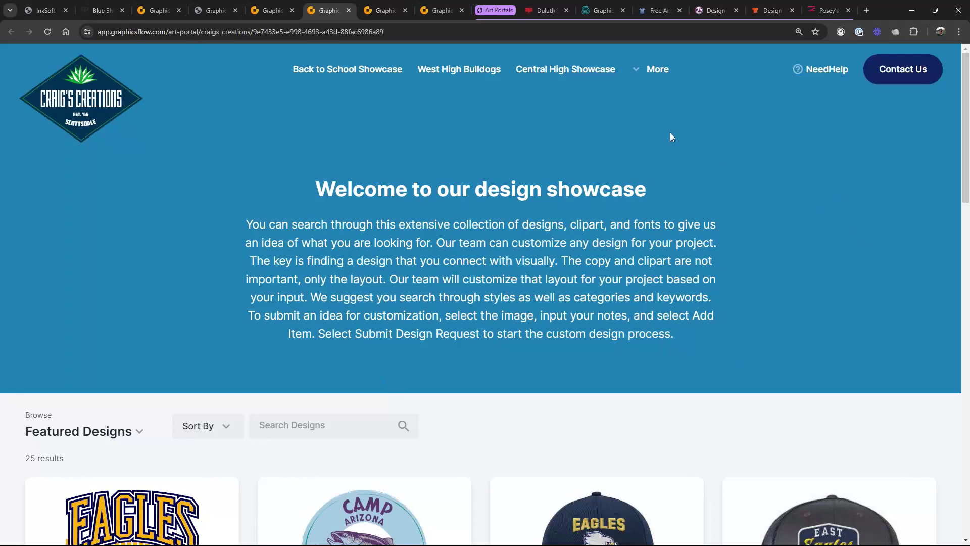
- Switch to the Duluth Screen Printing website and look over its home page
click(545, 10)
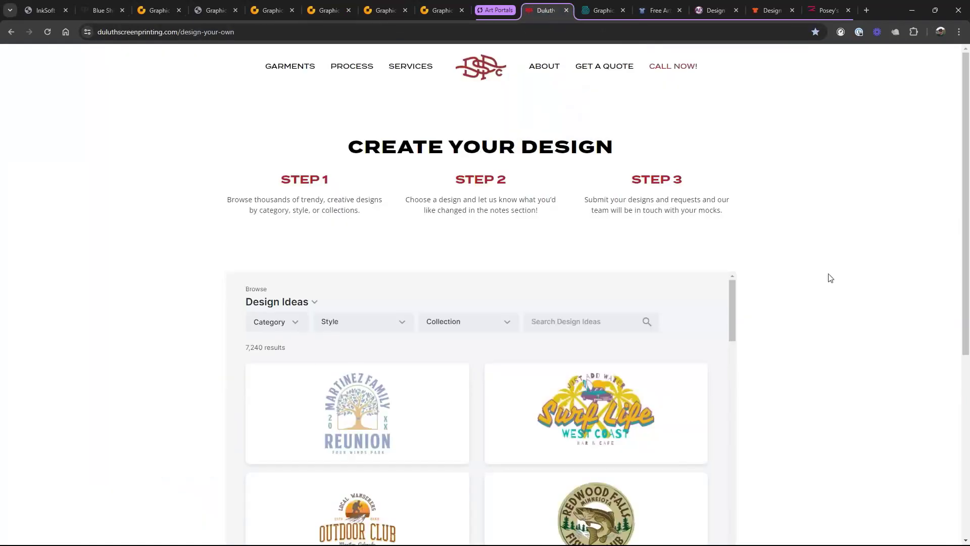
click(493, 68)
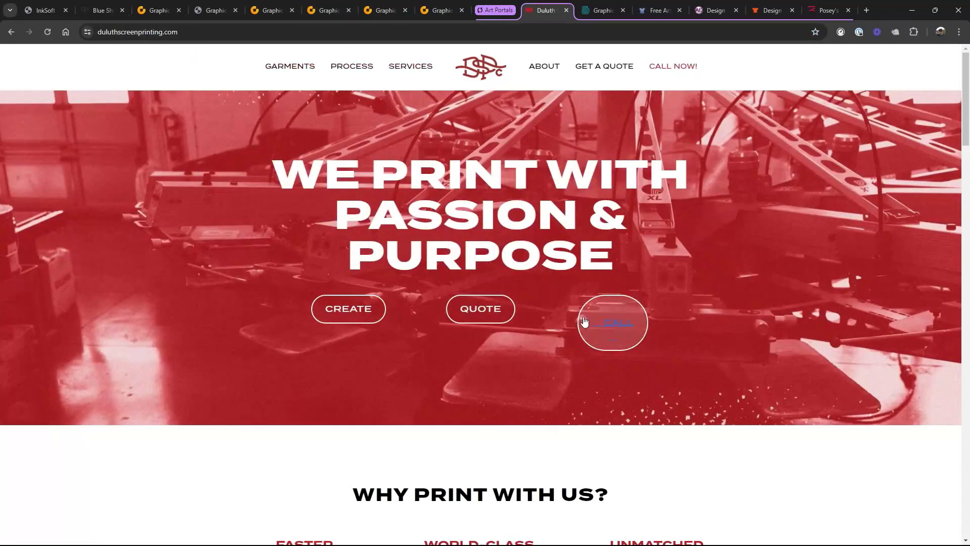
scroll(581, 315, down, 6)
scroll(581, 315, up, 6)
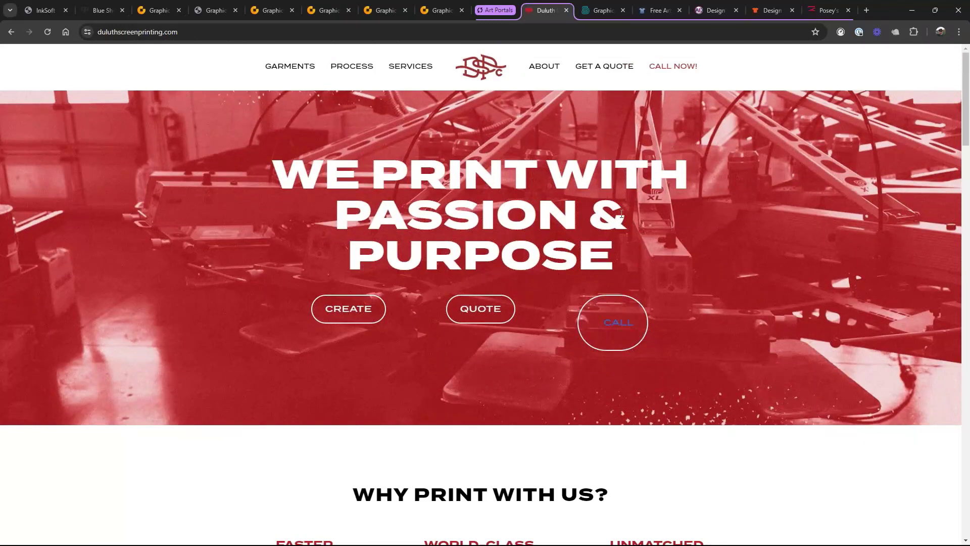
- Open the site's Create Your Design page, examine the embedded Design Ideas catalog, and return to the home page
click(336, 309)
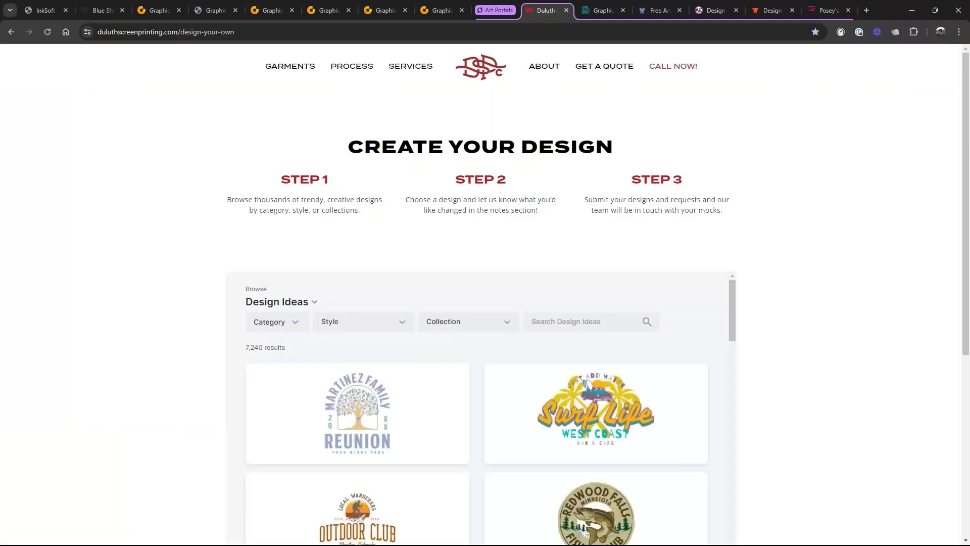
scroll(729, 241, down, 4)
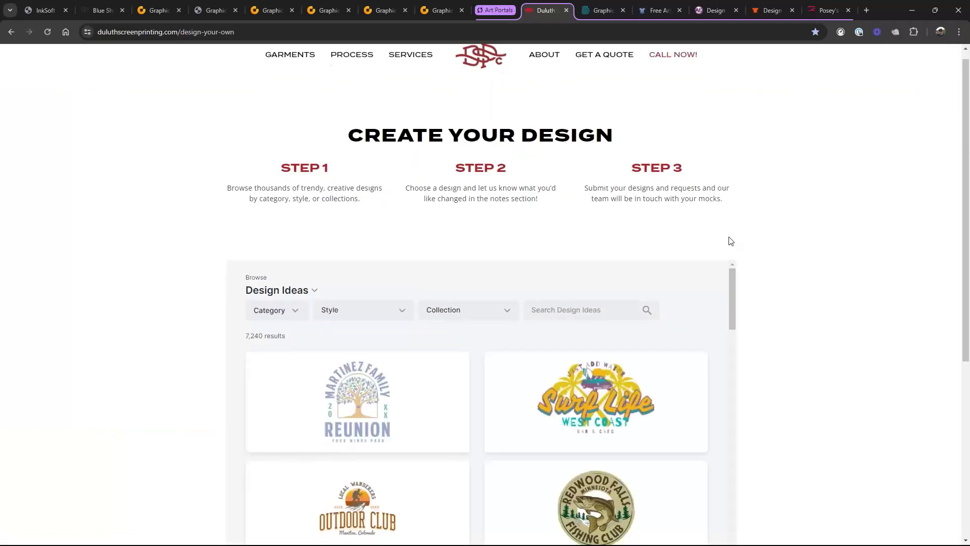
scroll(729, 241, up, 3)
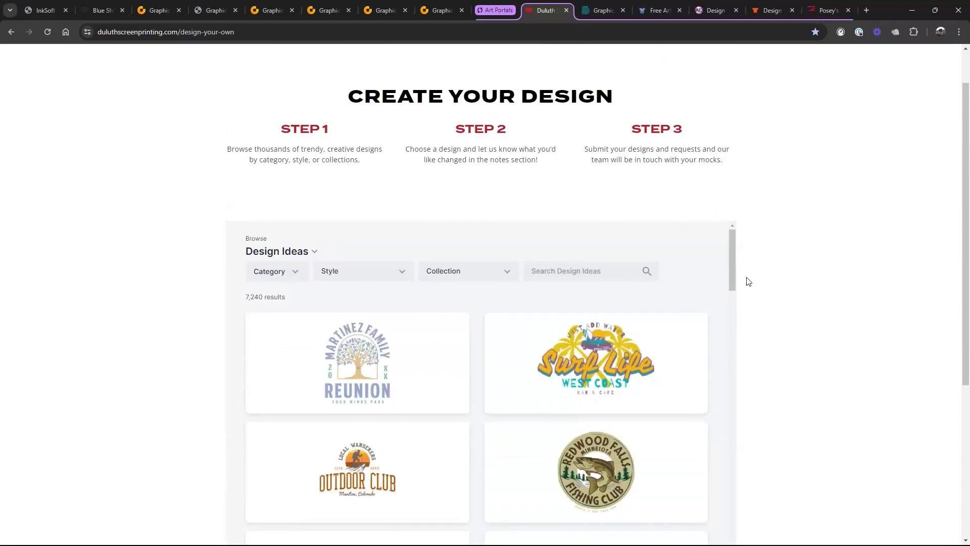
mouse_move(732, 280)
mouse_down()
mouse_move(724, 505)
mouse_move(727, 263)
mouse_up()
scroll(506, 151, up, 1)
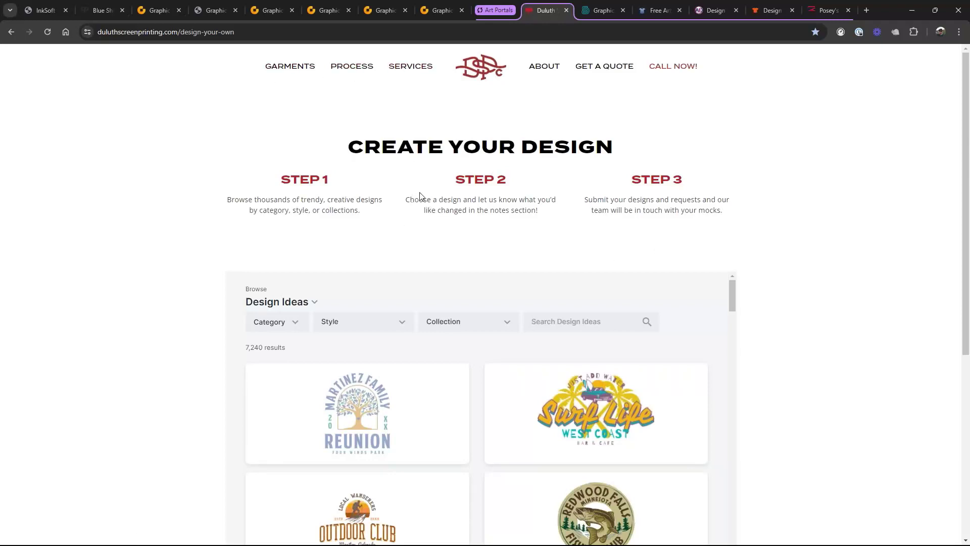
click(480, 76)
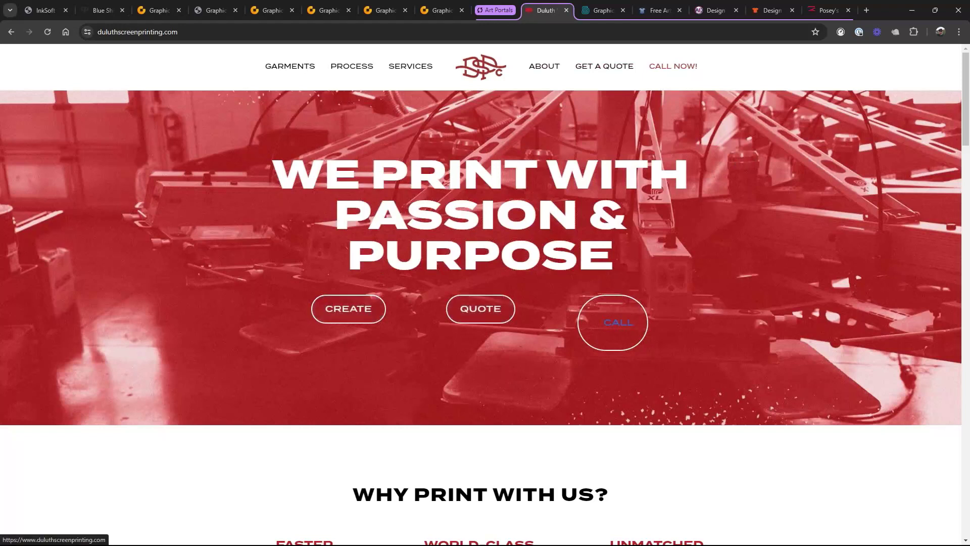
- Switch to The Apparel Shack website and look over its home page
click(594, 10)
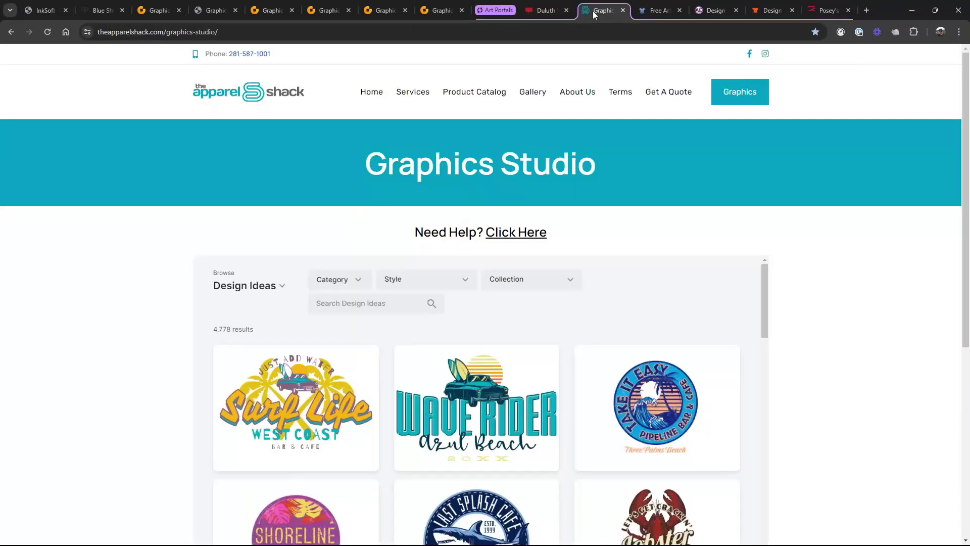
click(237, 100)
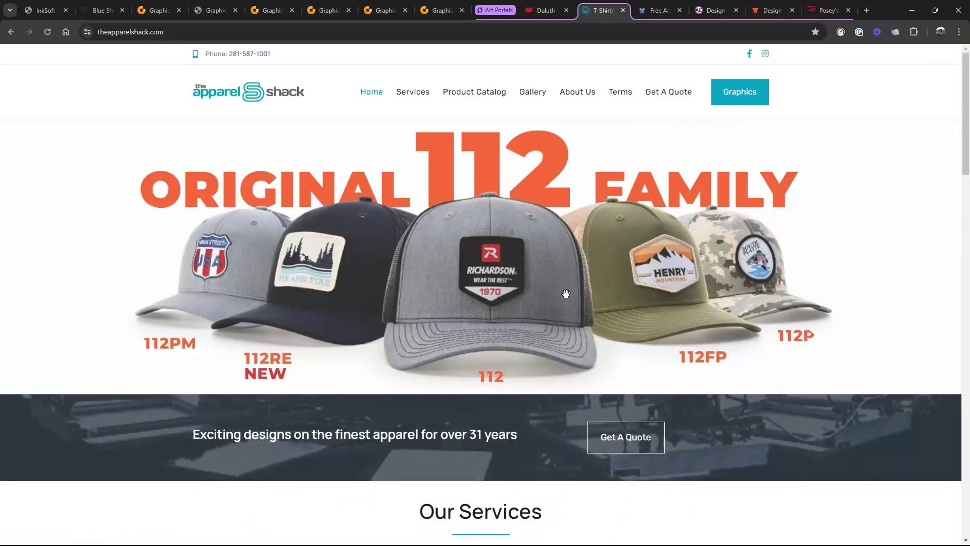
scroll(686, 273, down, 5)
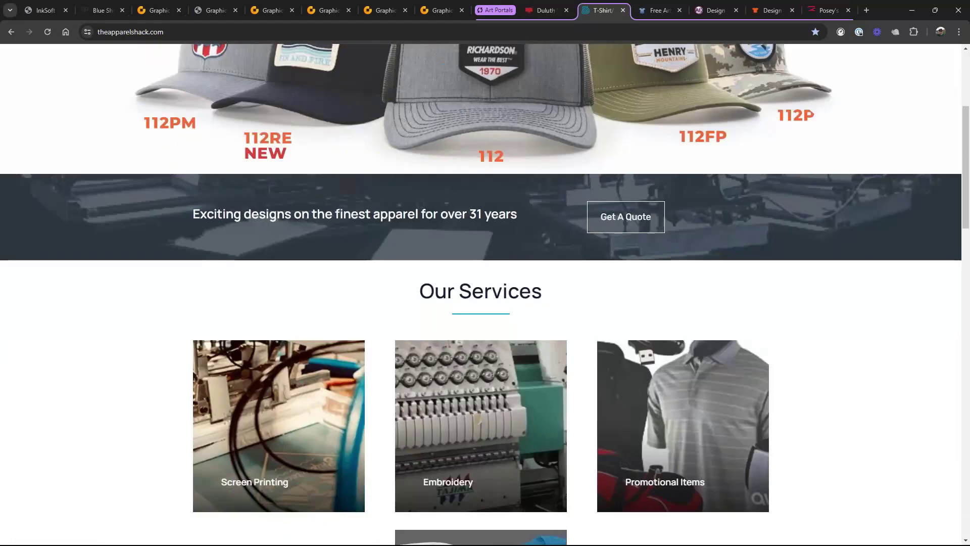
scroll(686, 273, up, 5)
scroll(687, 273, down, 8)
scroll(686, 273, up, 6)
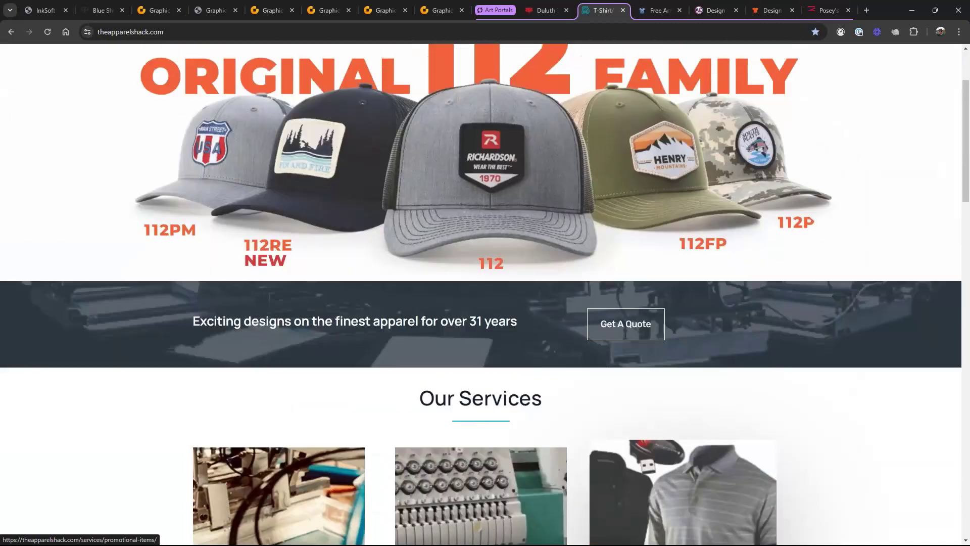
scroll(741, 226, up, 2)
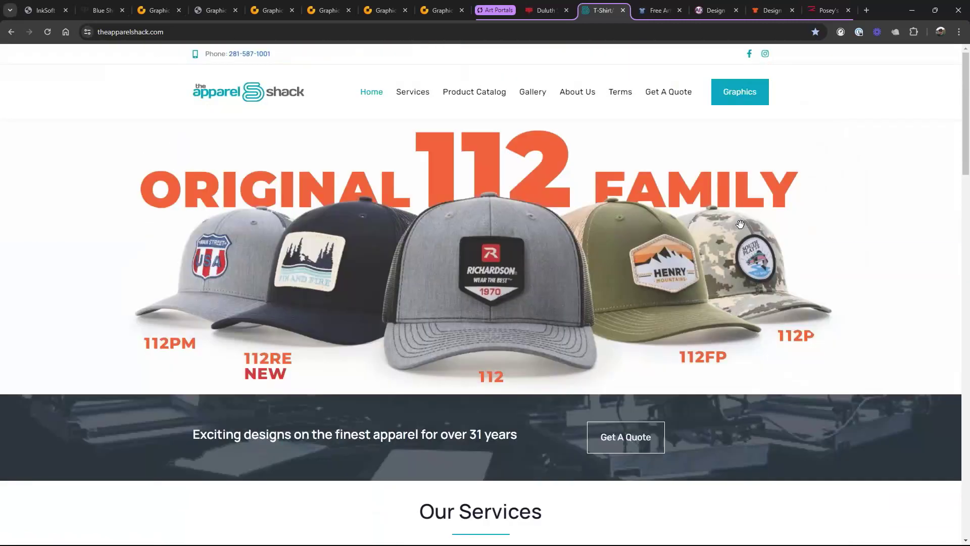
- Review the Graphics page's Art Portal instructions and proceed to the Graphics Studio
click(740, 96)
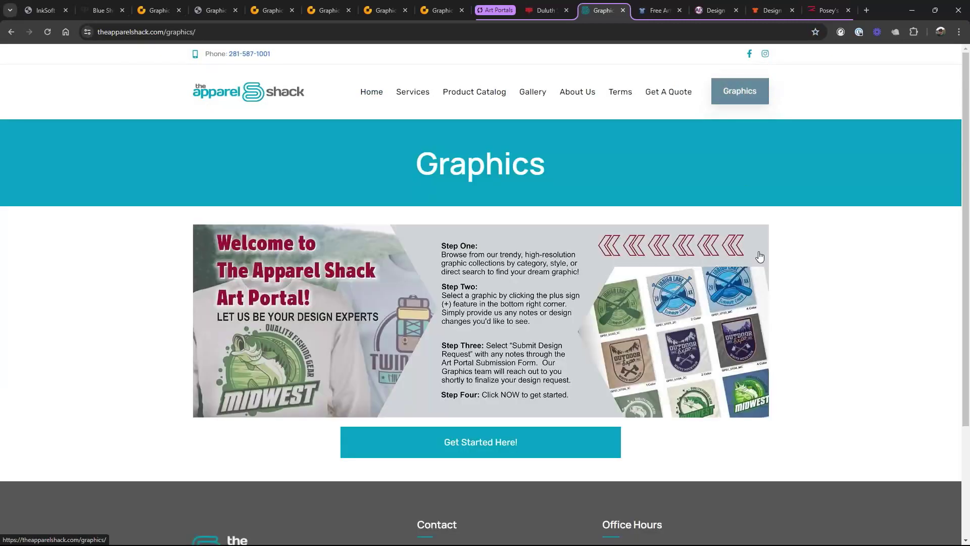
scroll(763, 255, down, 3)
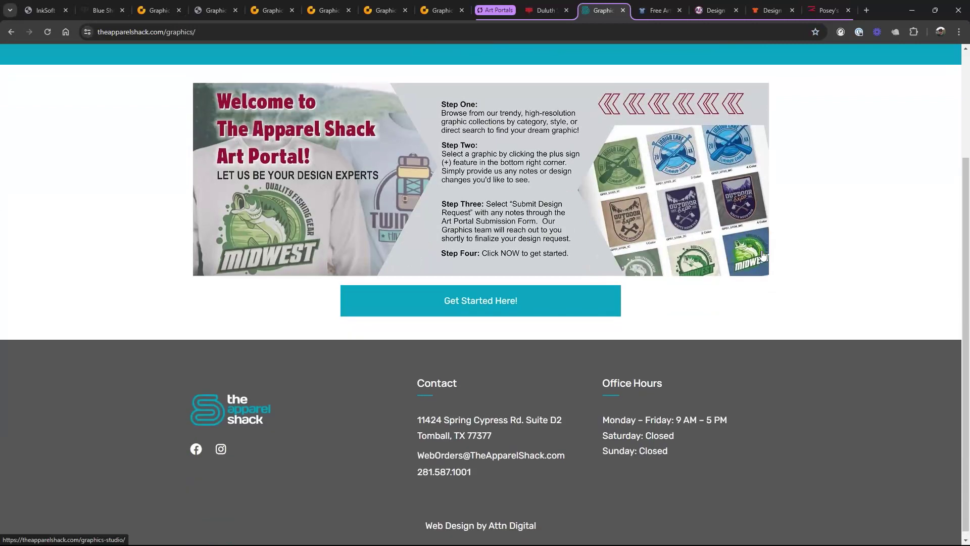
scroll(763, 256, up, 2)
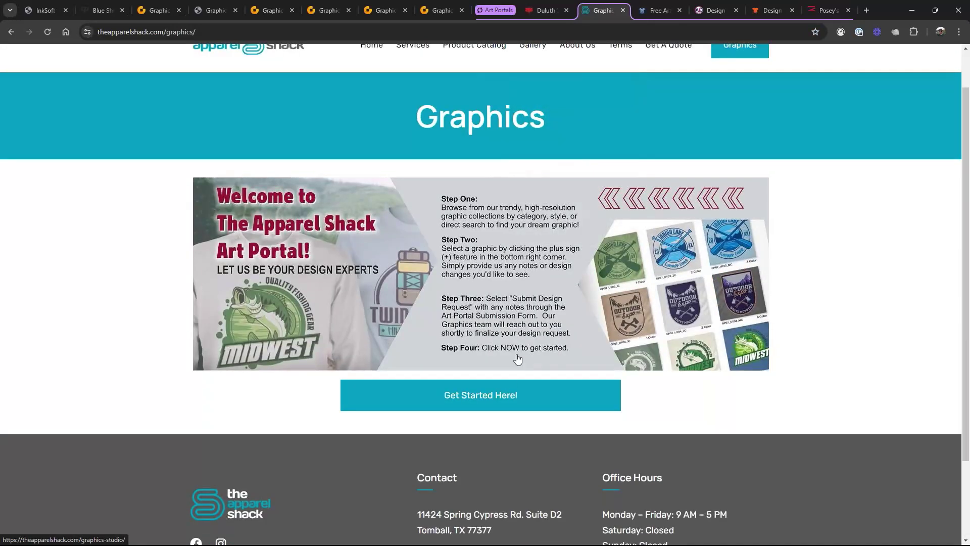
click(498, 396)
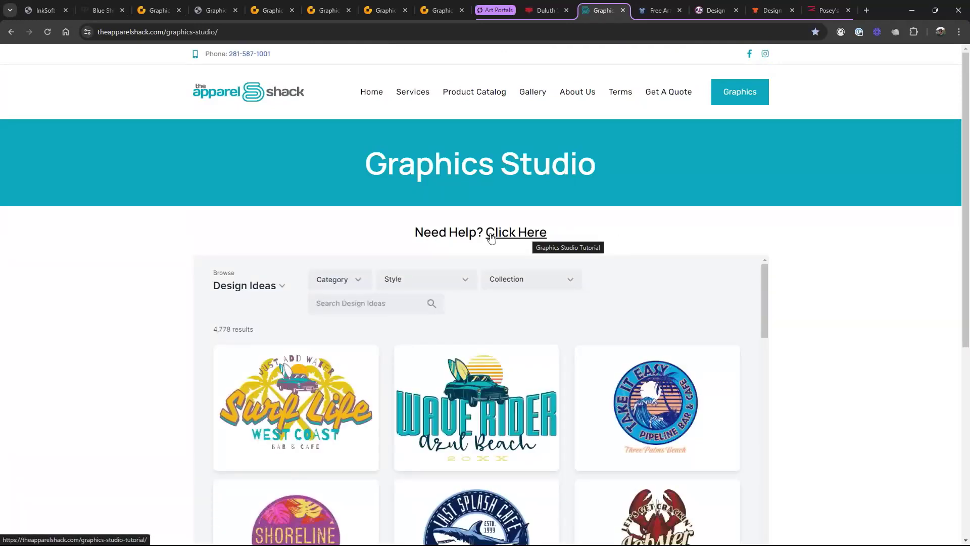
- Examine the Design Ideas catalog embedded in the Graphics Studio page and enlarge the page view
scroll(785, 263, down, 5)
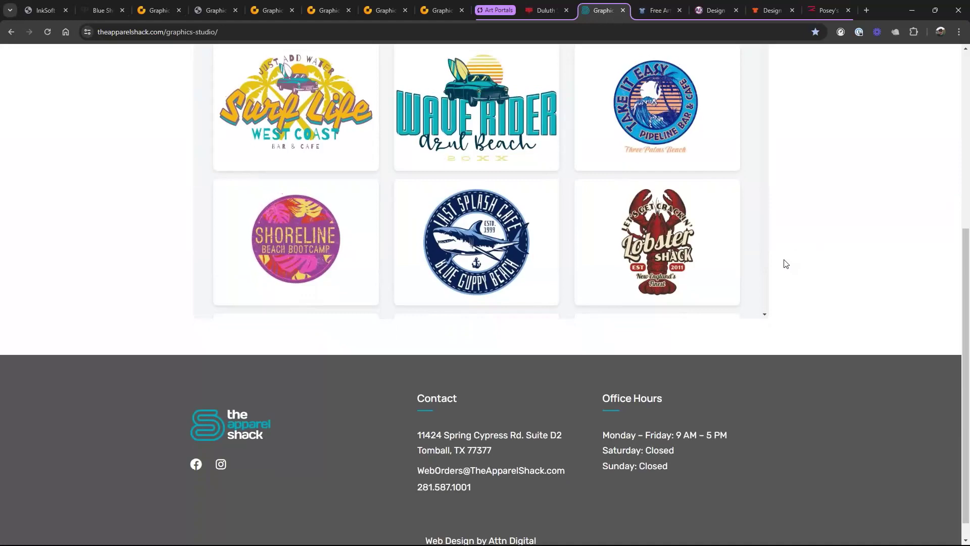
scroll(784, 261, up, 6)
scroll(784, 261, down, 3)
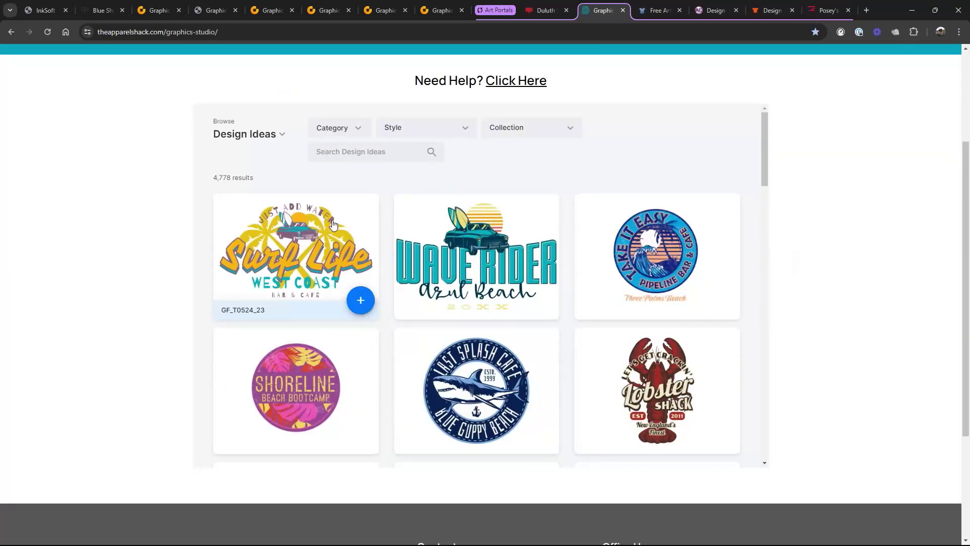
mouse_move(666, 259)
key(ctrl+plus)
key(ctrl+minus)
key(ctrl+plus)
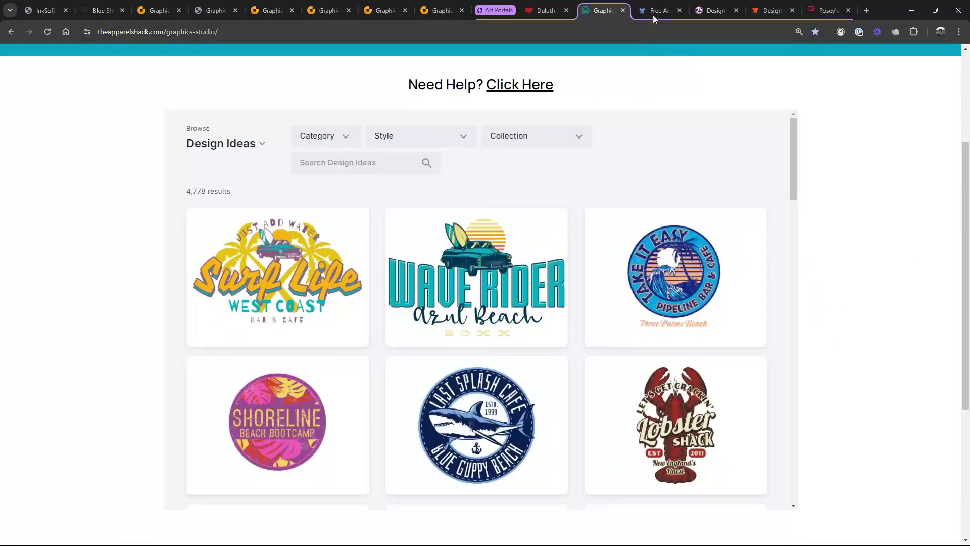
- Switch to the Success Print Shop website's Free Artwork page to view its embedded Design Ideas catalog
mouse_move(652, 14)
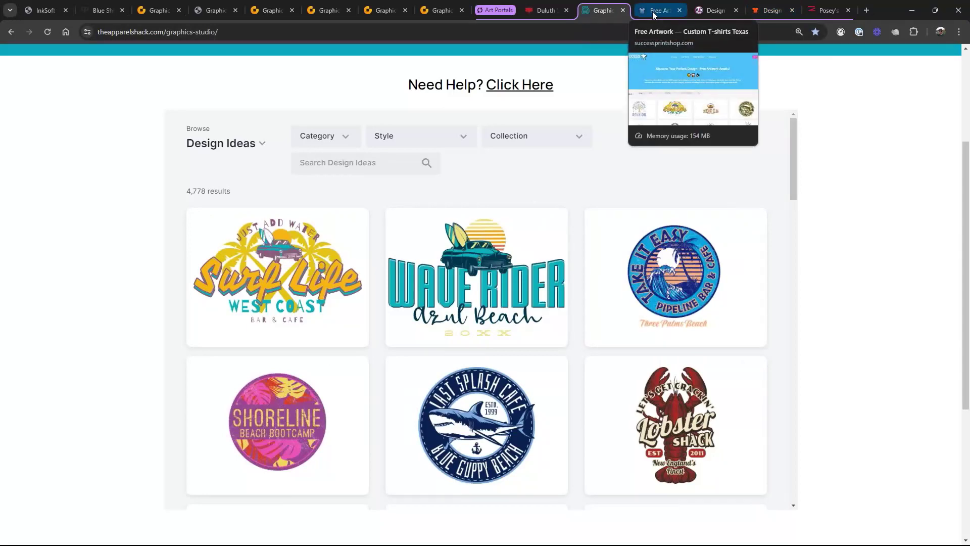
click(653, 11)
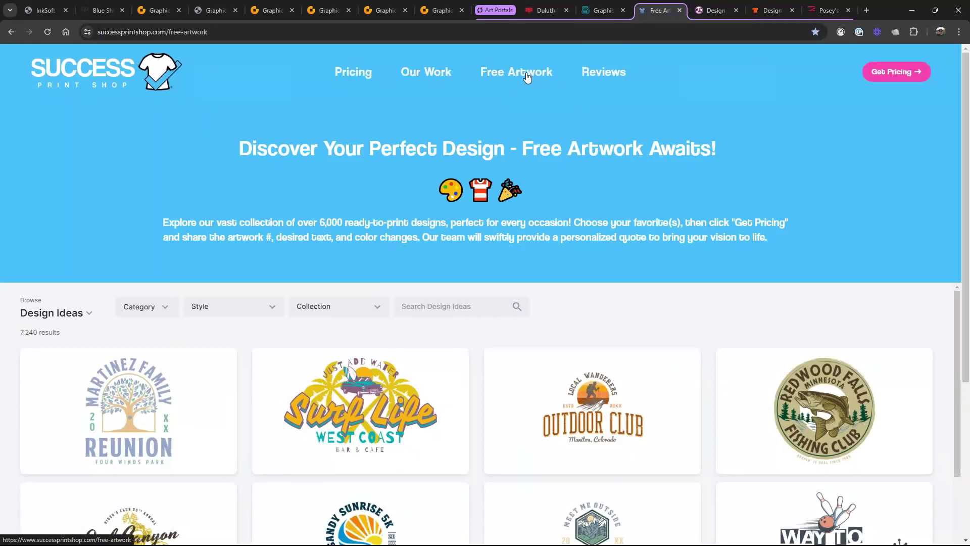
- Look over the Free Artwork catalog and the first question of the Get Pricing form, and return to the catalog
click(132, 76)
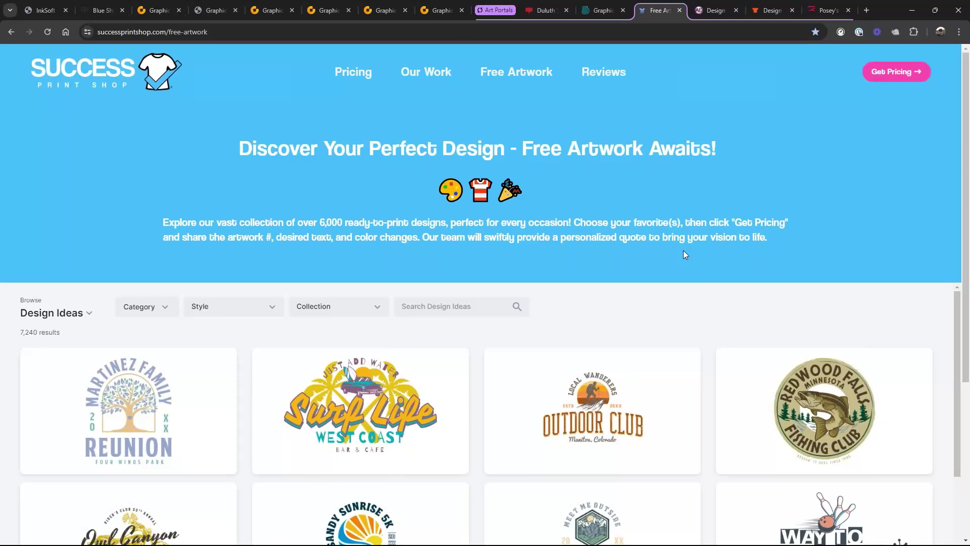
scroll(683, 250, down, 4)
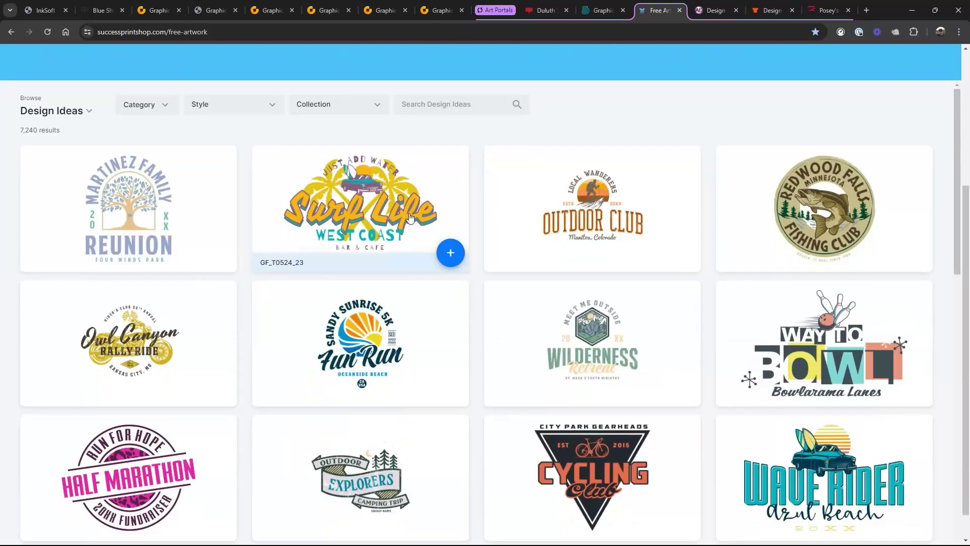
scroll(681, 233, up, 4)
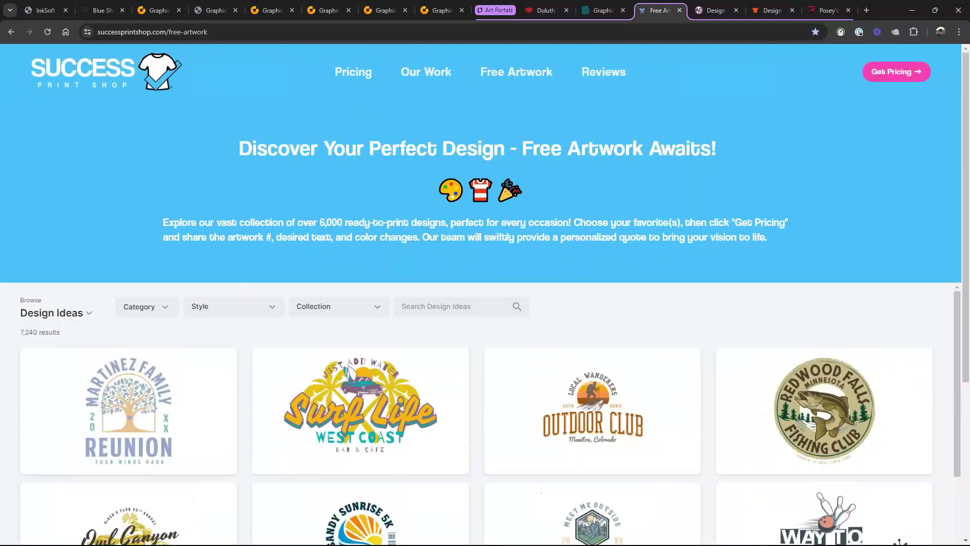
click(891, 74)
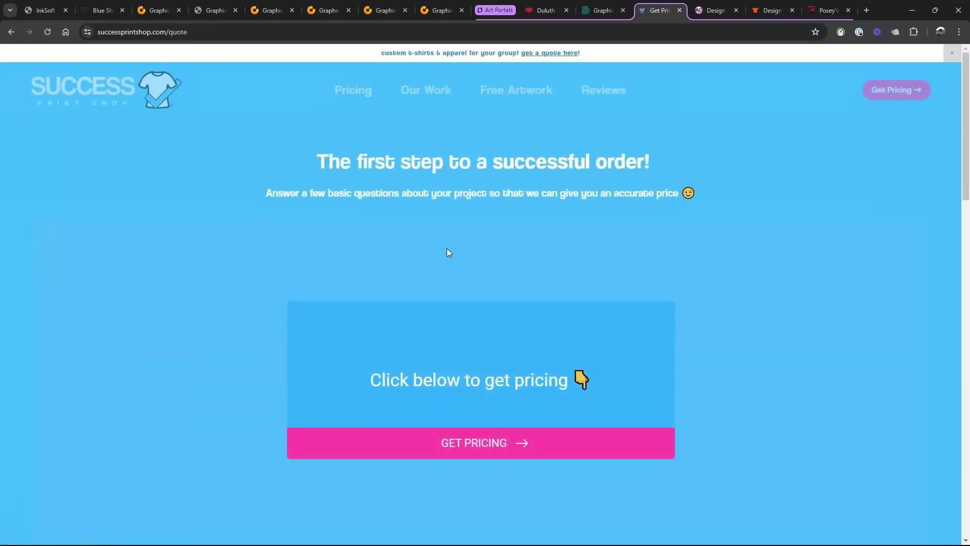
click(532, 445)
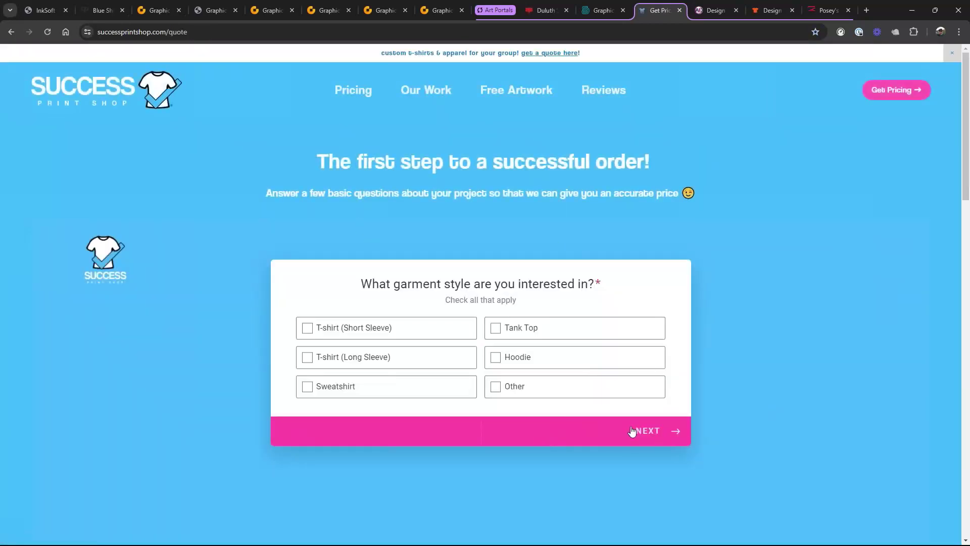
click(10, 32)
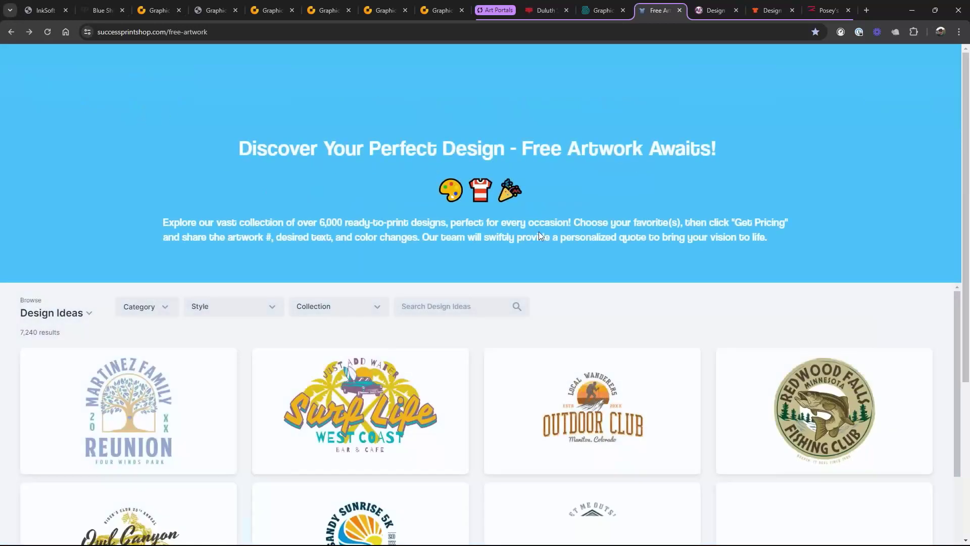
- Add the Surf Life West Coast design without notes, view the Submit Your Design Request form, and return to the art catalog
click(451, 452)
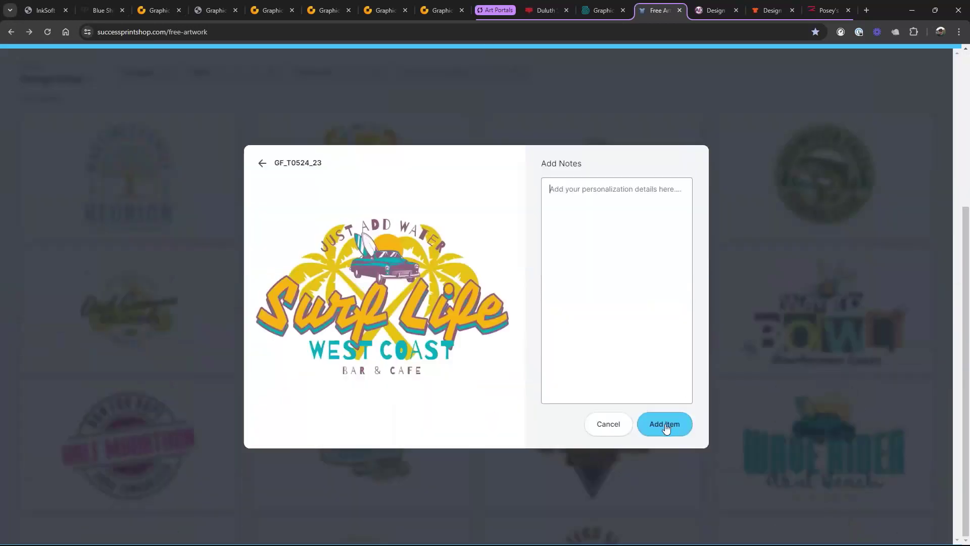
click(666, 426)
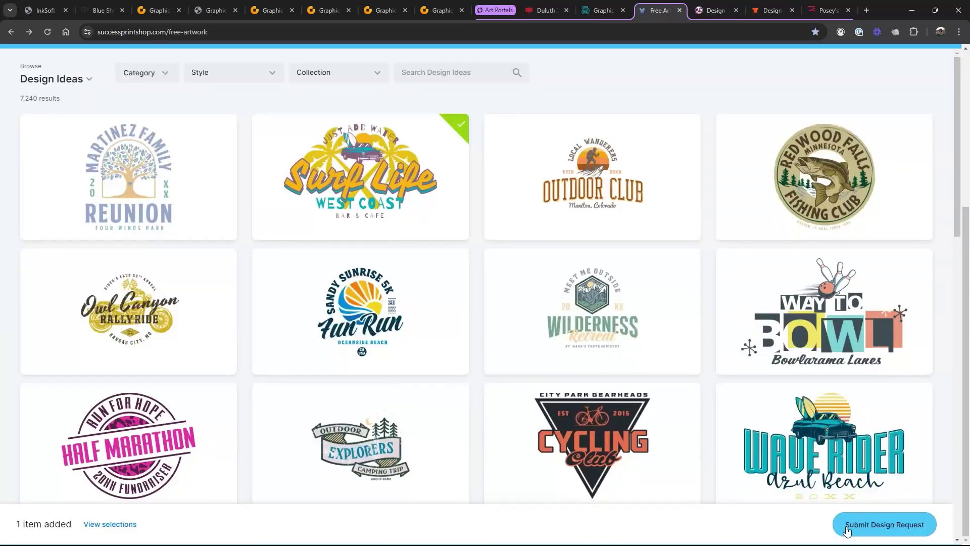
click(853, 531)
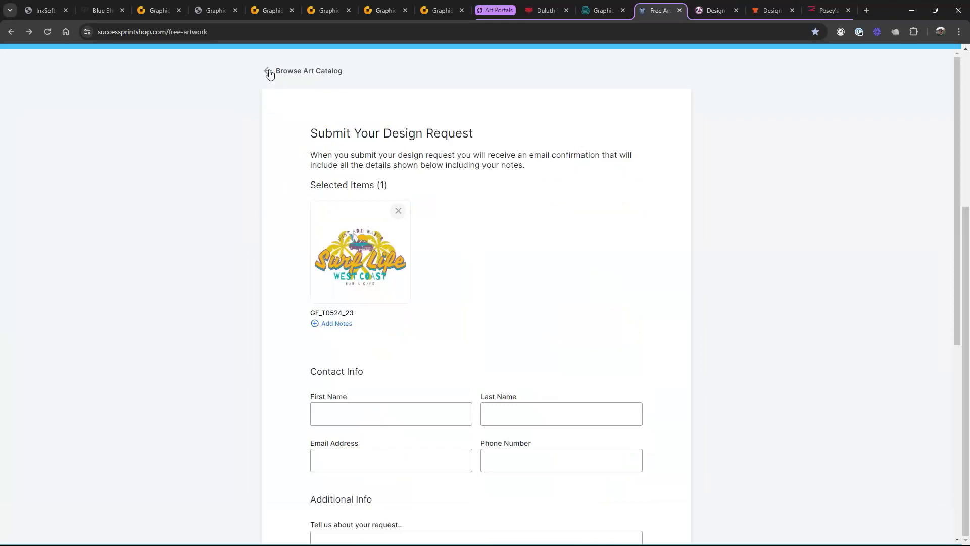
click(270, 72)
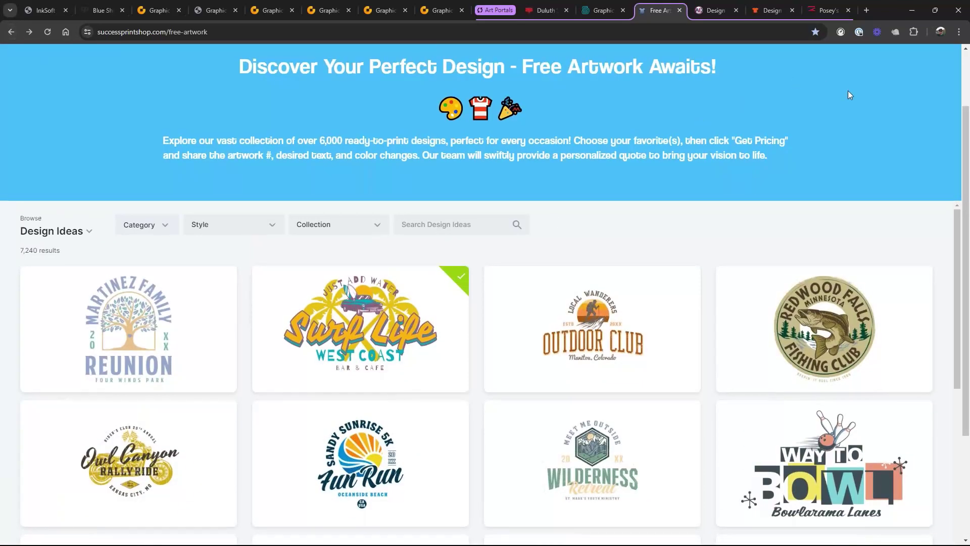
scroll(848, 89, up, 2)
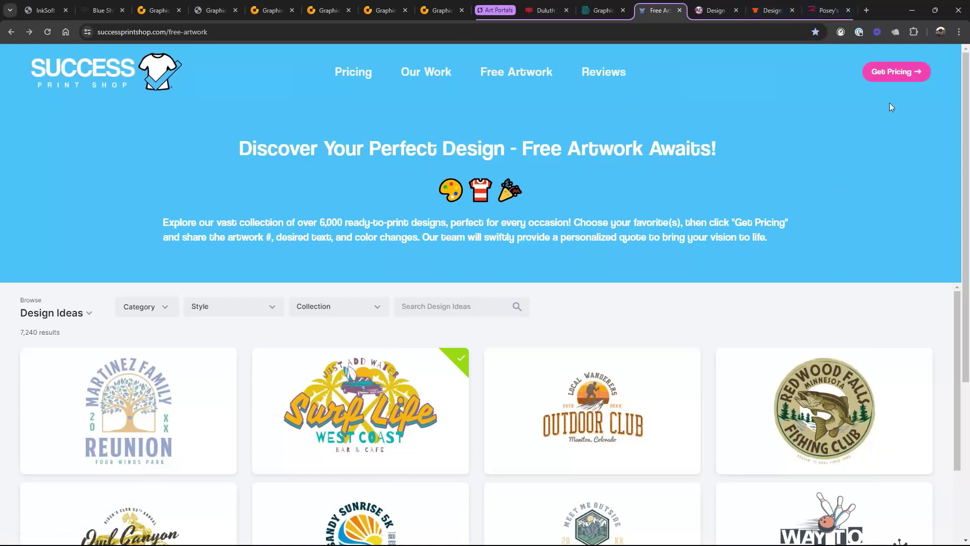
- Switch to the AE Designs website and review the introduction and services on its home page
click(711, 10)
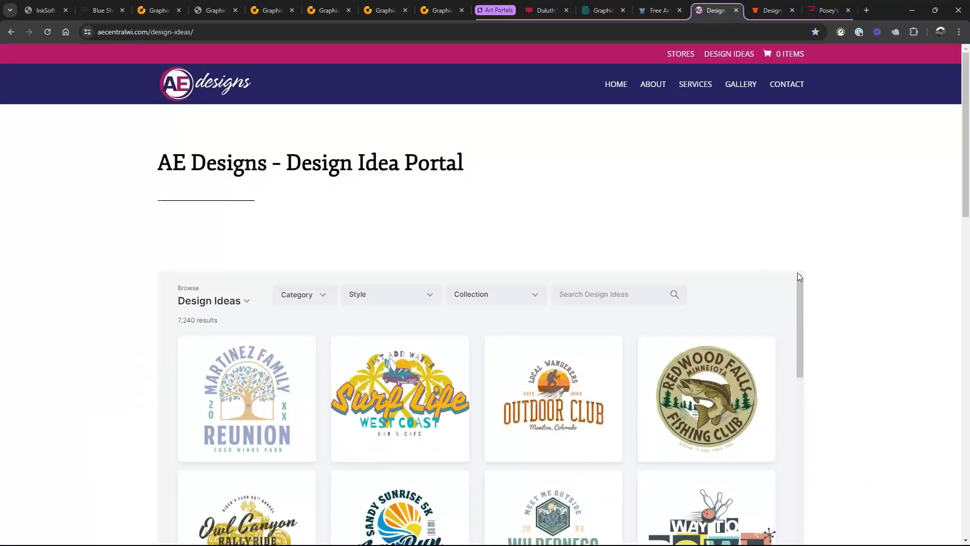
click(196, 93)
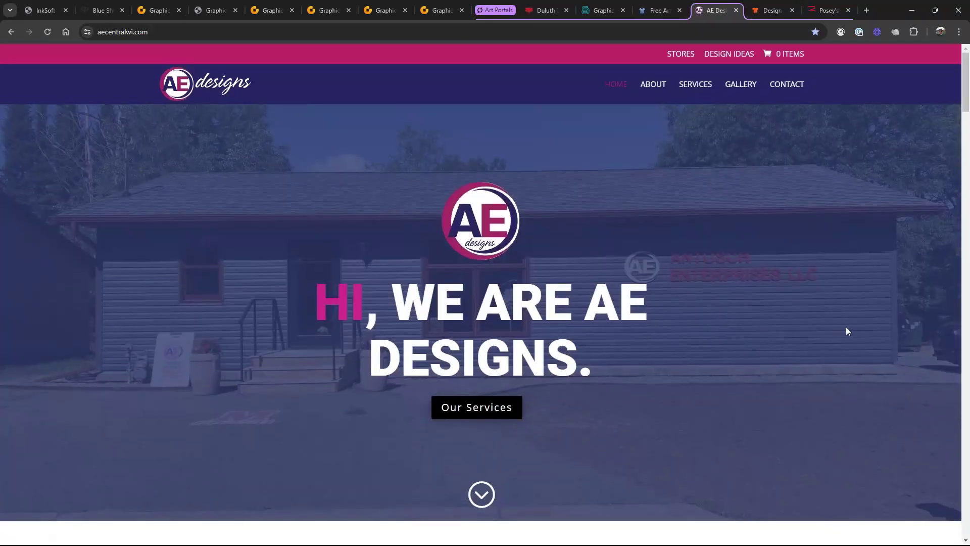
scroll(848, 331, down, 6)
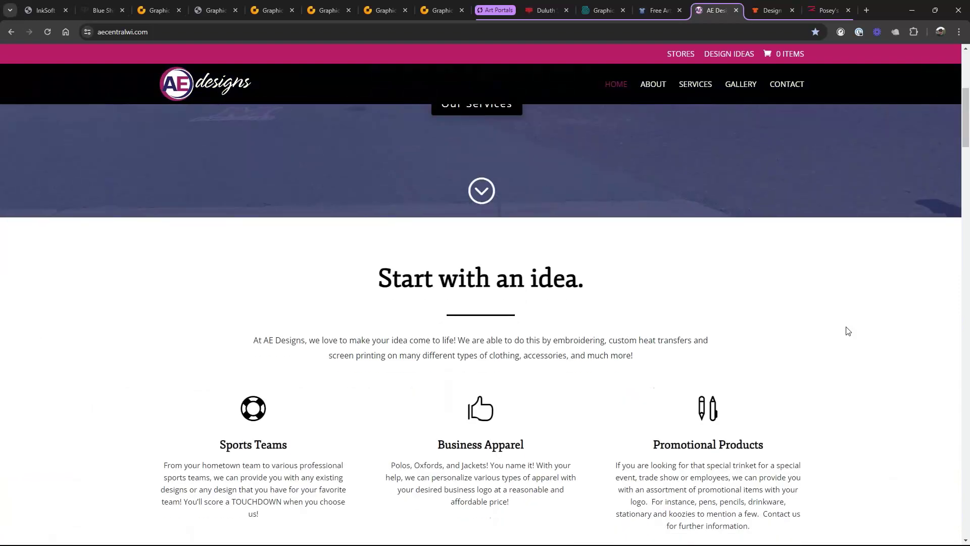
scroll(847, 331, down, 10)
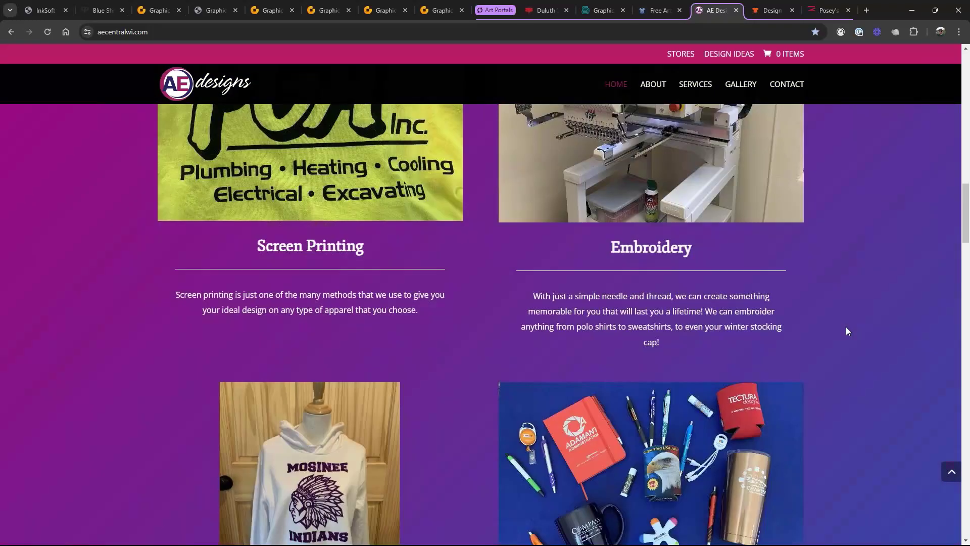
scroll(846, 326, down, 5)
scroll(796, 329, up, 8)
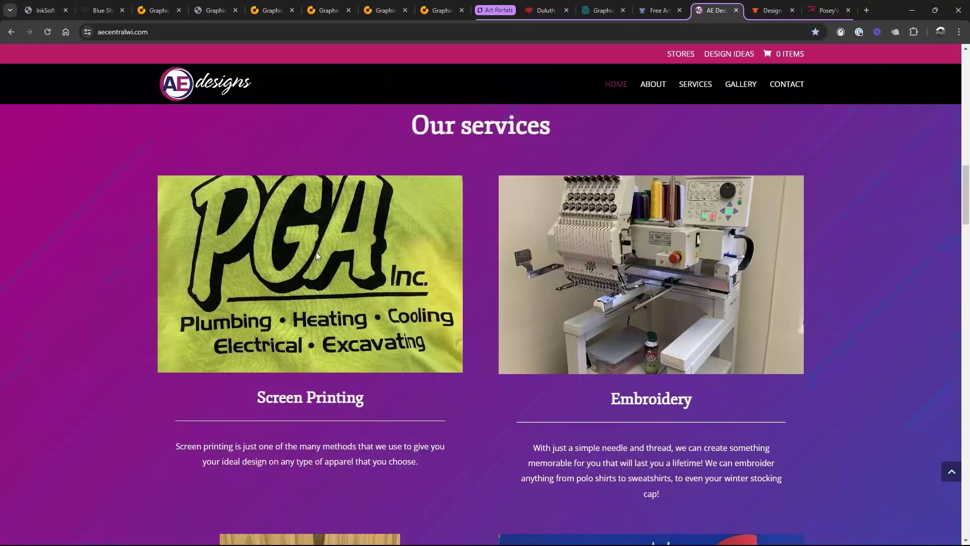
- Examine the rest of the AE Designs home page, including its online store, contact and footer sections, and return to its beginning
scroll(583, 252, down, 13)
scroll(582, 261, down, 4)
scroll(722, 248, down, 2)
scroll(722, 249, down, 3)
scroll(823, 251, down, 3)
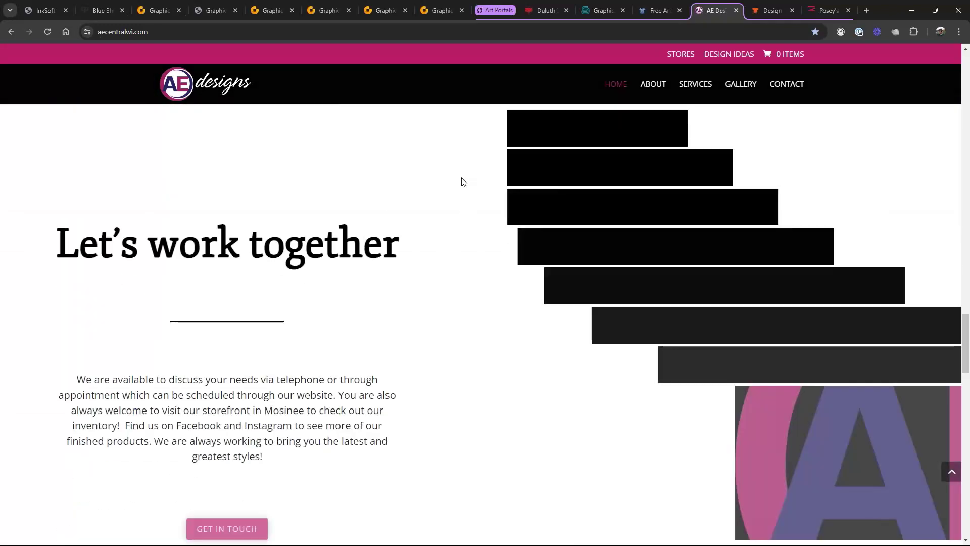
scroll(768, 160, down, 1)
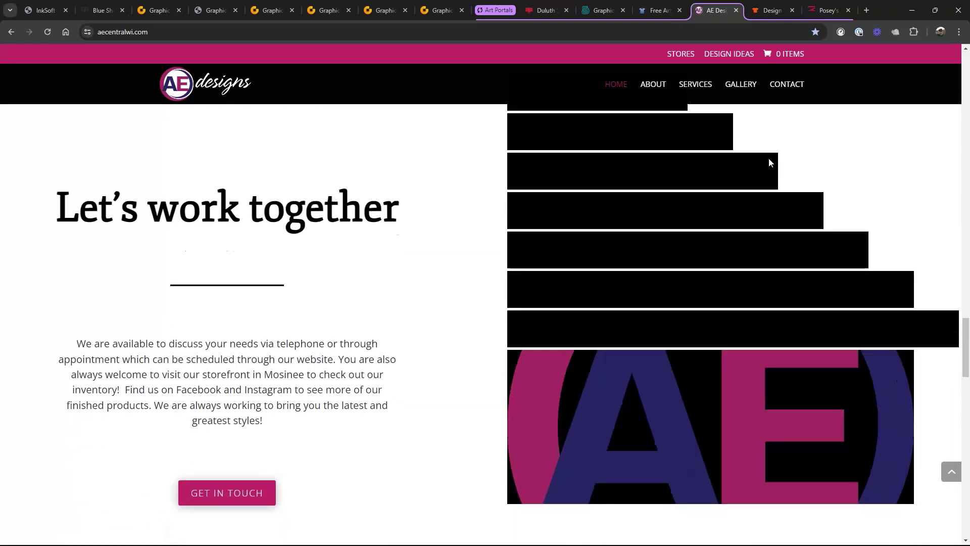
scroll(198, 265, down, 4)
scroll(596, 276, down, 6)
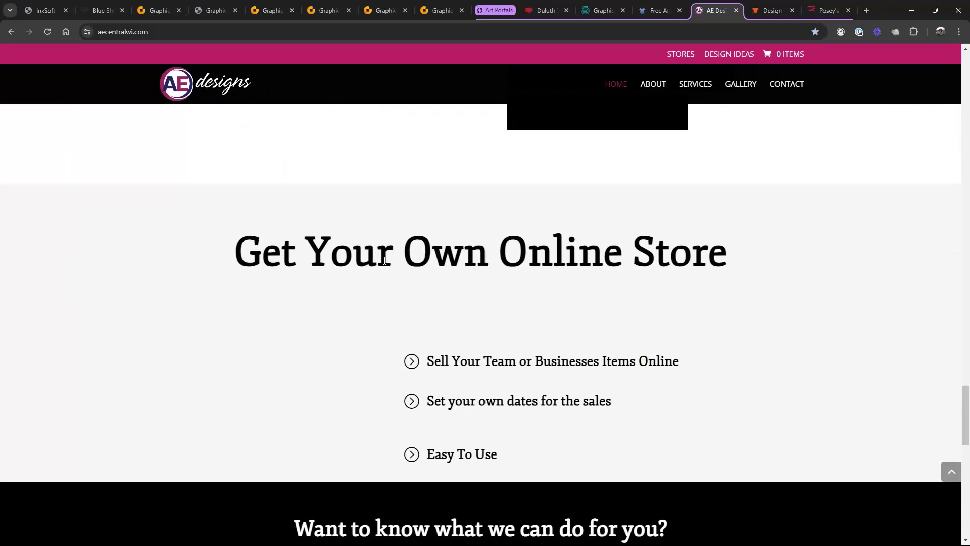
scroll(484, 260, down, 7)
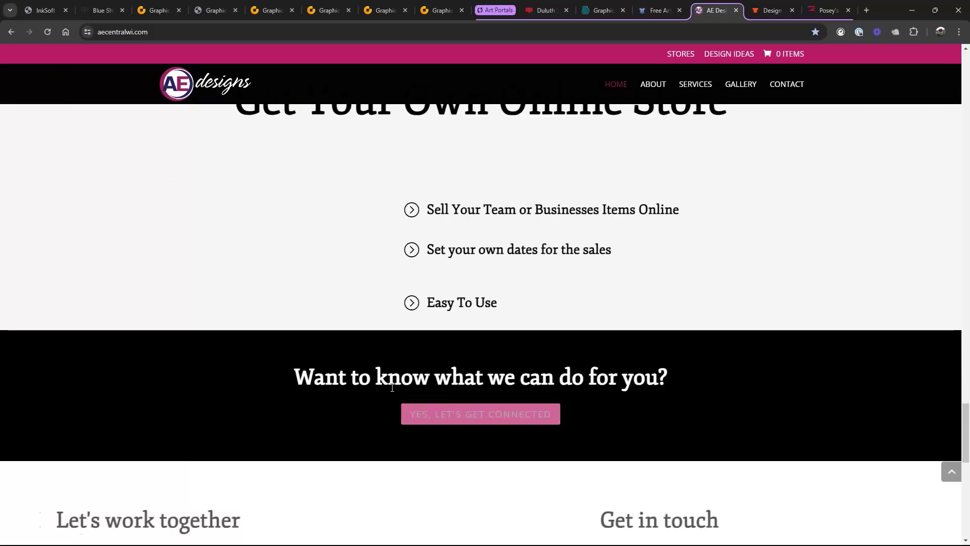
scroll(586, 389, down, 4)
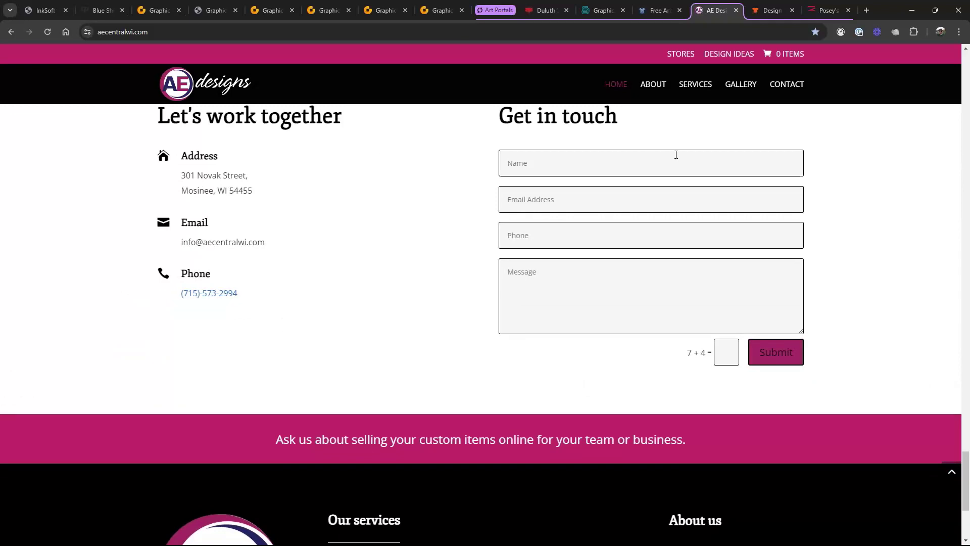
scroll(808, 160, down, 1)
scroll(807, 273, down, 4)
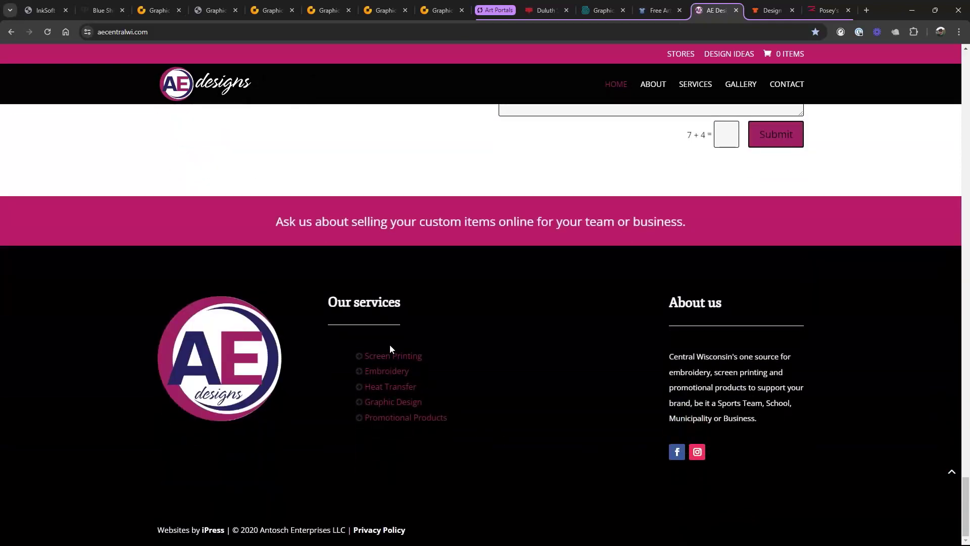
key(Home)
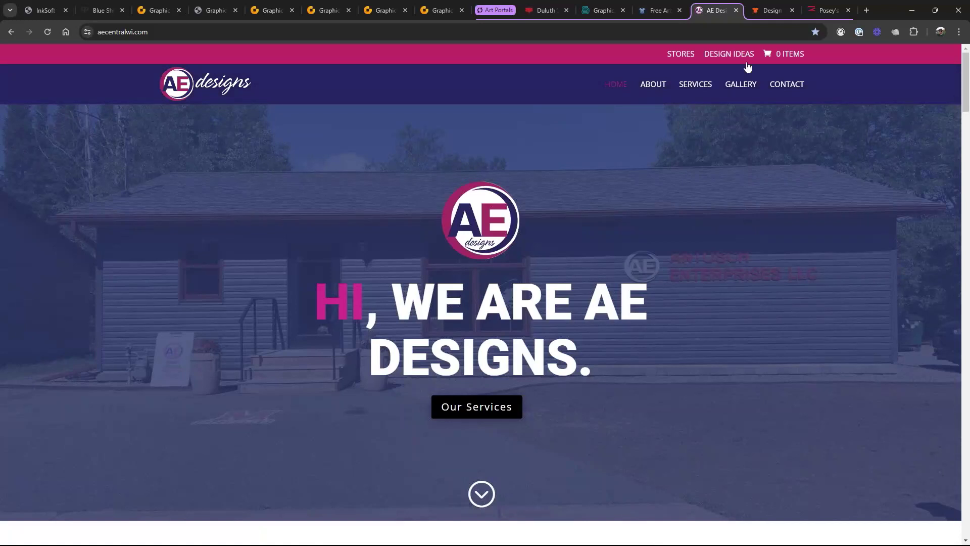
- Visit the AE Designs Gallery page, and review the catalog embedded in its Design Idea Portal page
click(741, 84)
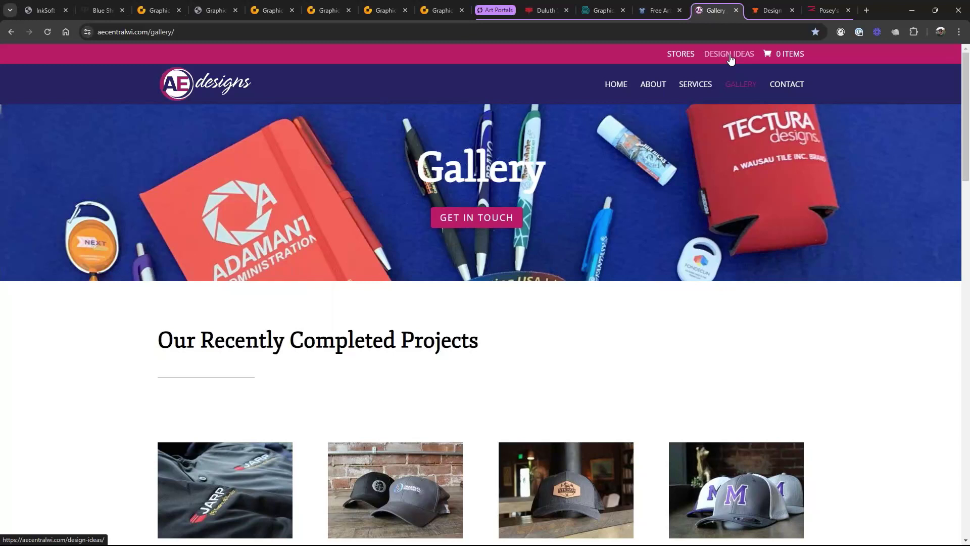
click(730, 57)
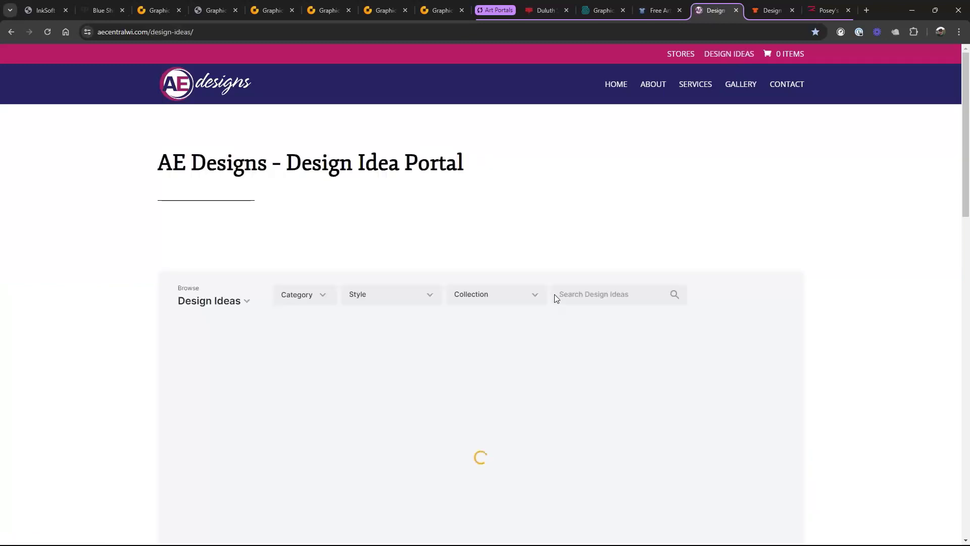
scroll(590, 271, down, 3)
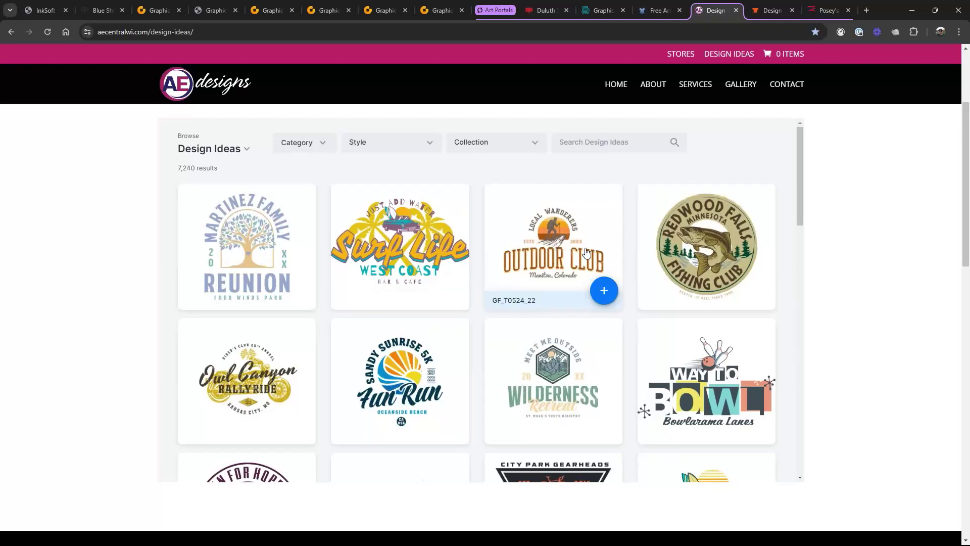
scroll(587, 253, up, 3)
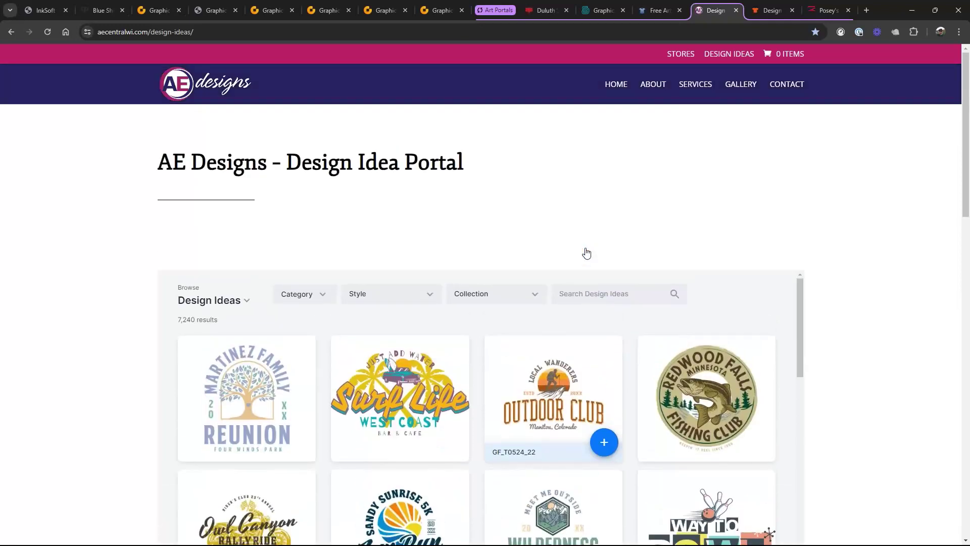
- Switch to The Stitch N Print Store website, view its home page, and examine the catalog on its Design Ideas page
click(775, 14)
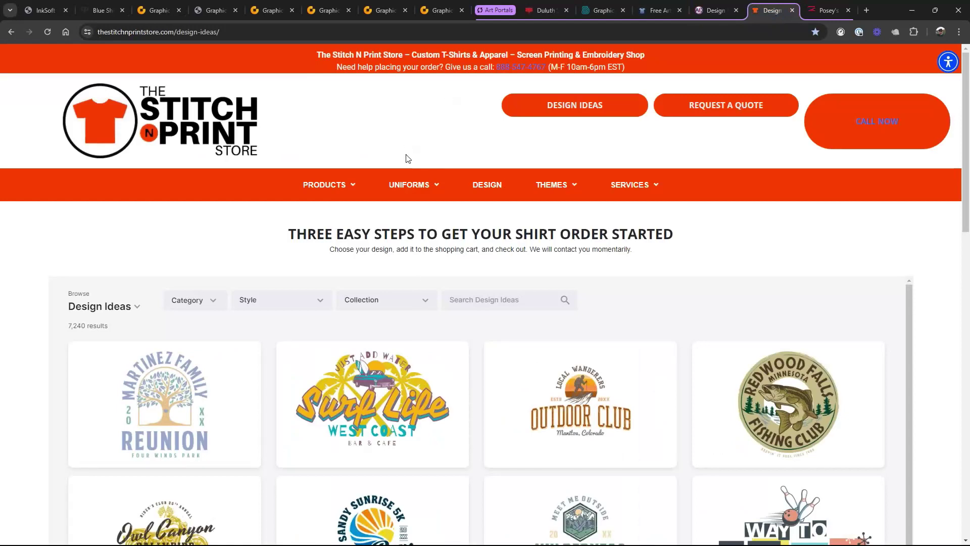
click(197, 132)
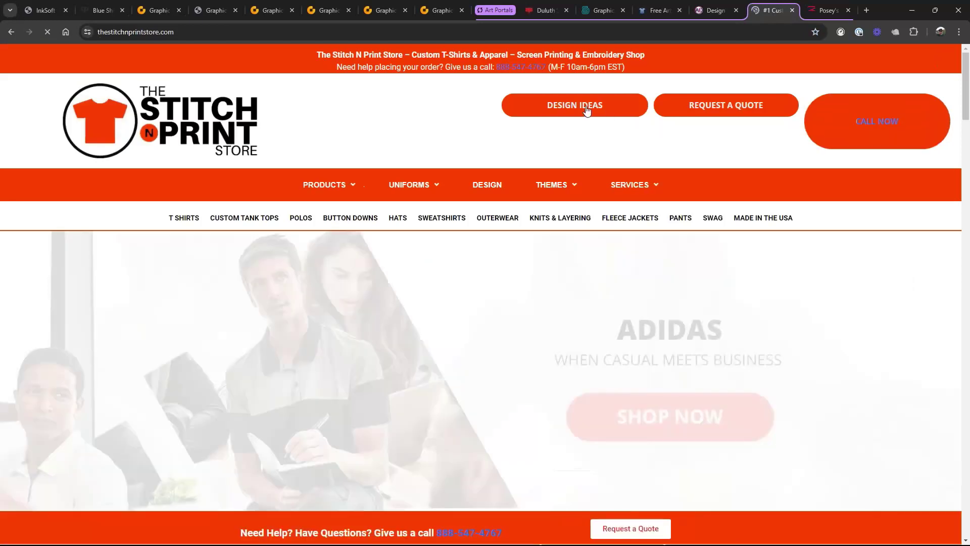
click(586, 110)
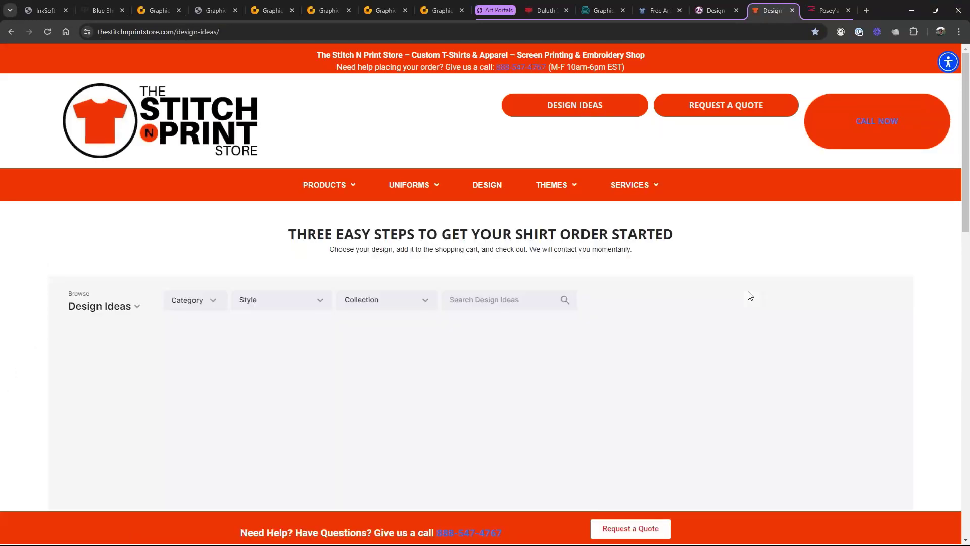
scroll(750, 296, down, 3)
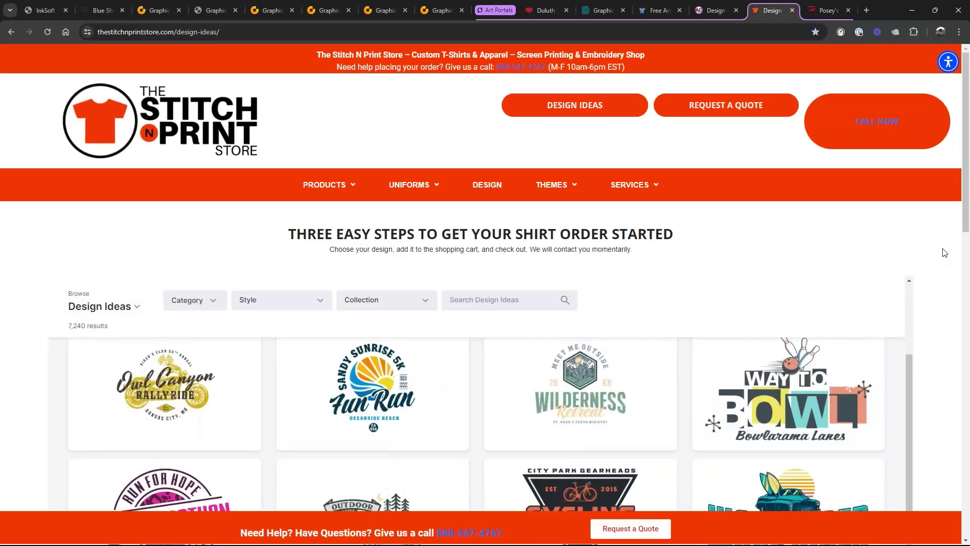
drag(967, 225, 941, 177)
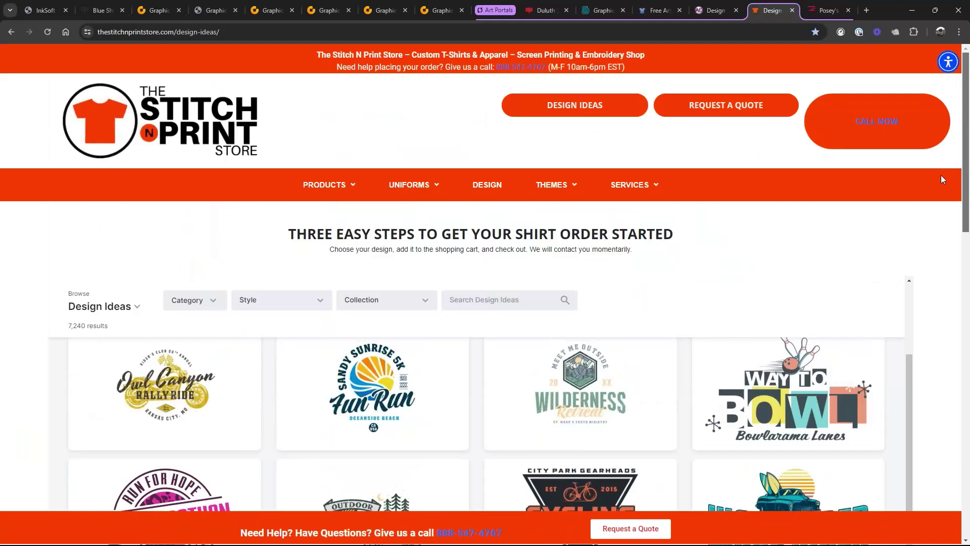
- Switch to the Posey's Sports Center website, view its home page, and return to its Design Ideas Art Portal page
click(826, 14)
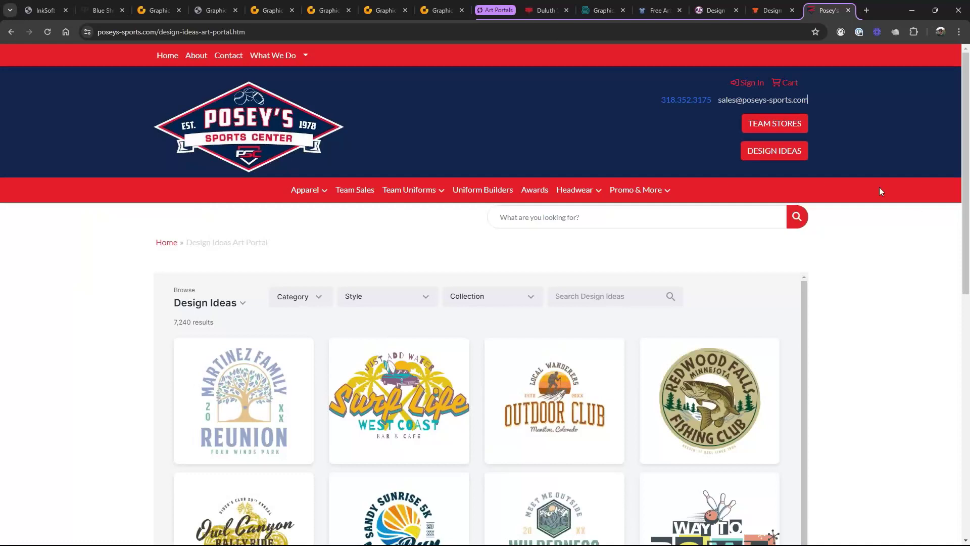
click(271, 132)
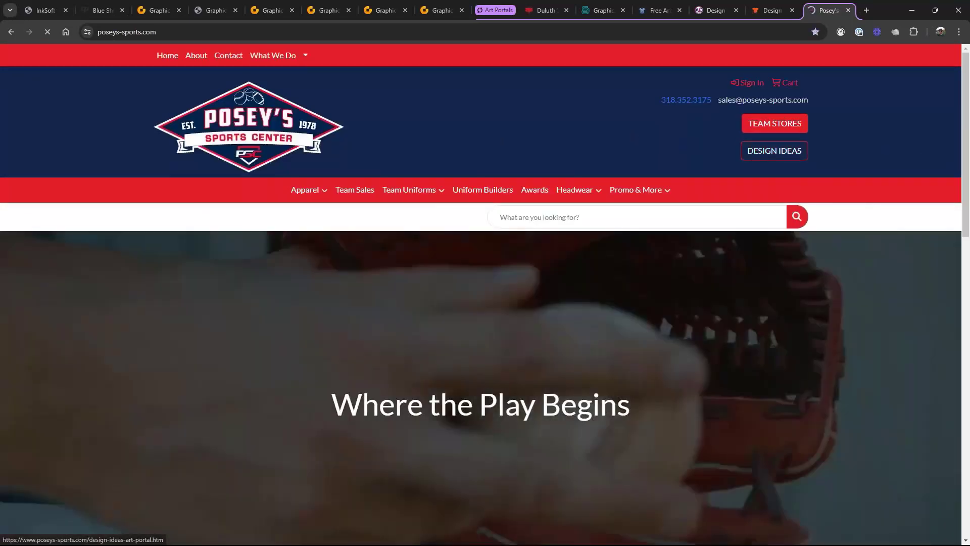
click(779, 153)
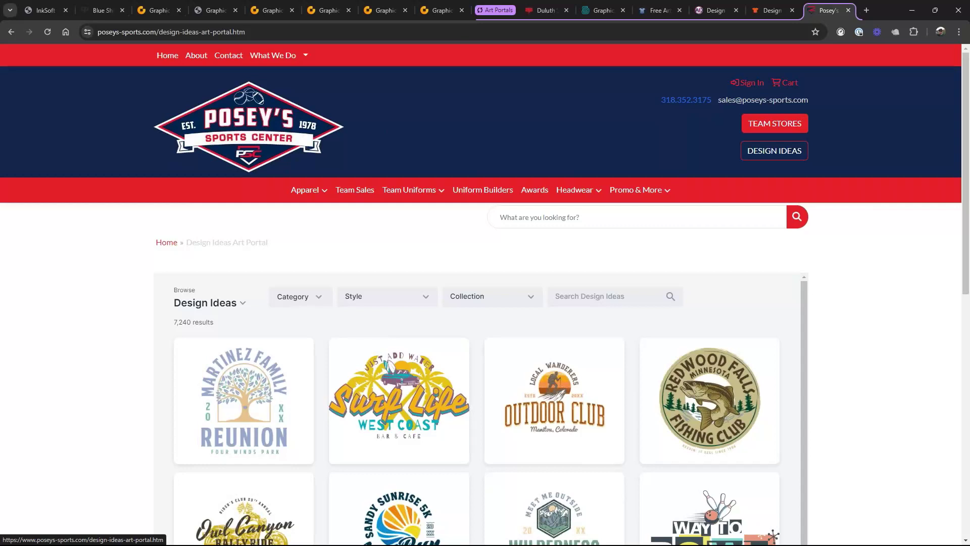
- Reload the Posey's Sports Center Design Ideas Art Portal page and view its embedded catalog
click(775, 152)
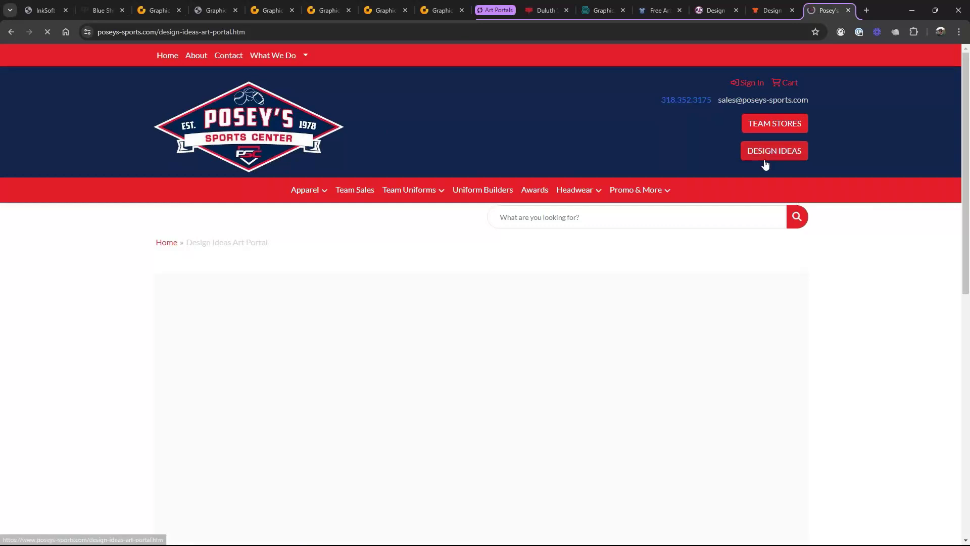
scroll(701, 314, down, 2)
scroll(701, 314, up, 2)
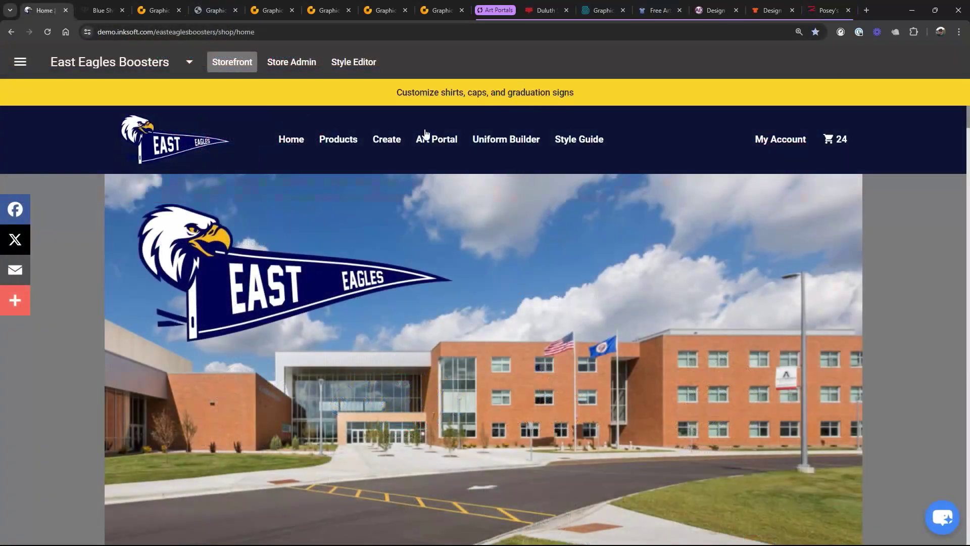
- Open the East Eagles Boosters store's Style Guide page and view the embedded S&S Activewear Style Guide 2024
click(586, 139)
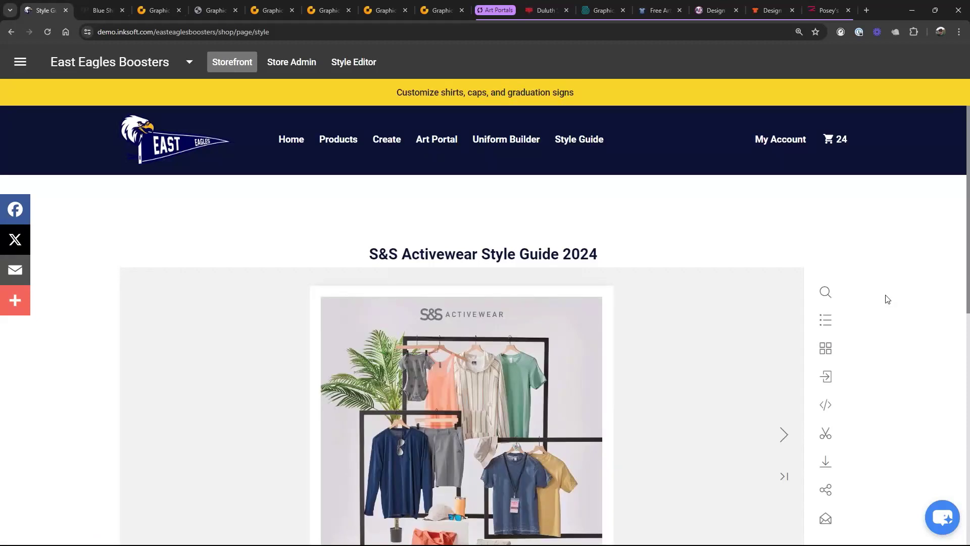
scroll(887, 299, down, 3)
click(785, 284)
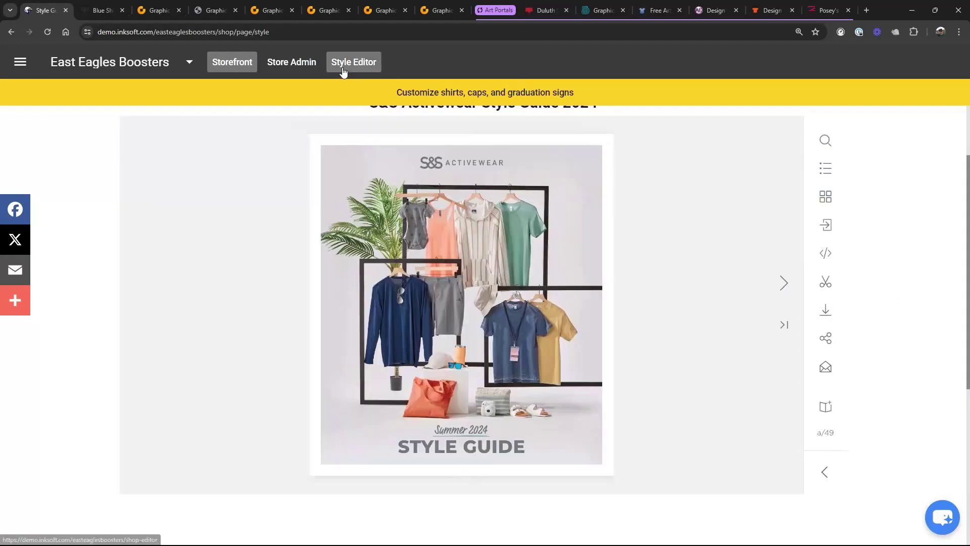
- Examine the HTML source of the Style Guide page's content block in the store's style editor, then exit the editor without changes
click(355, 64)
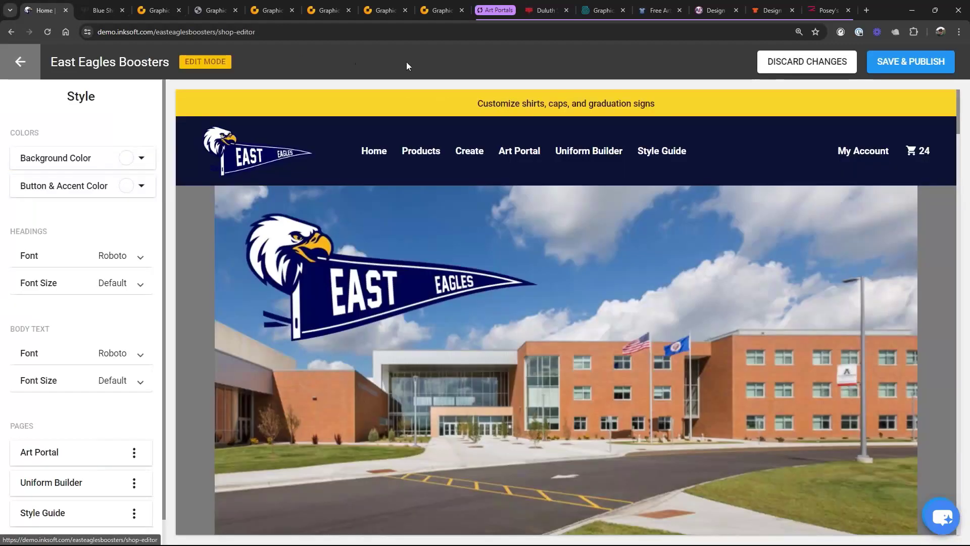
scroll(149, 465, down, 1)
click(135, 486)
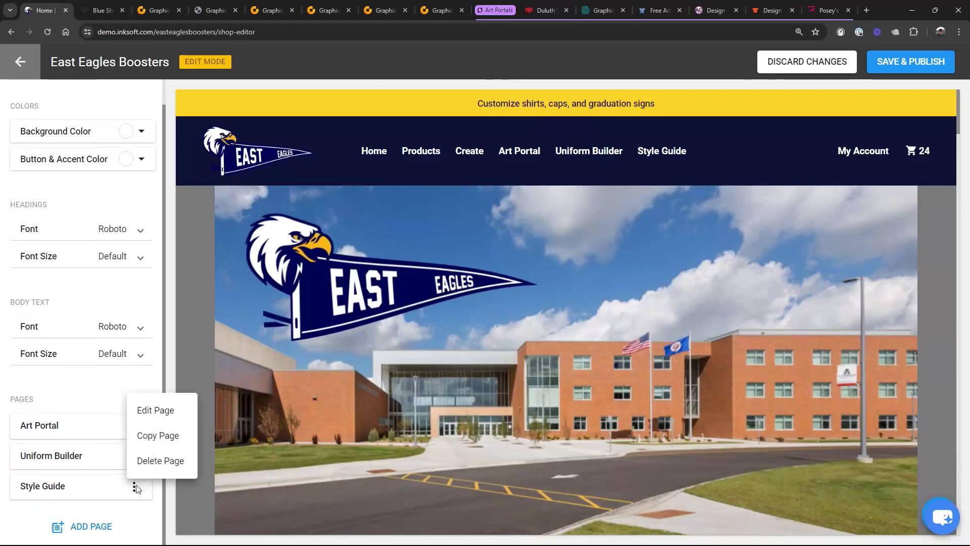
click(144, 410)
mouse_move(693, 227)
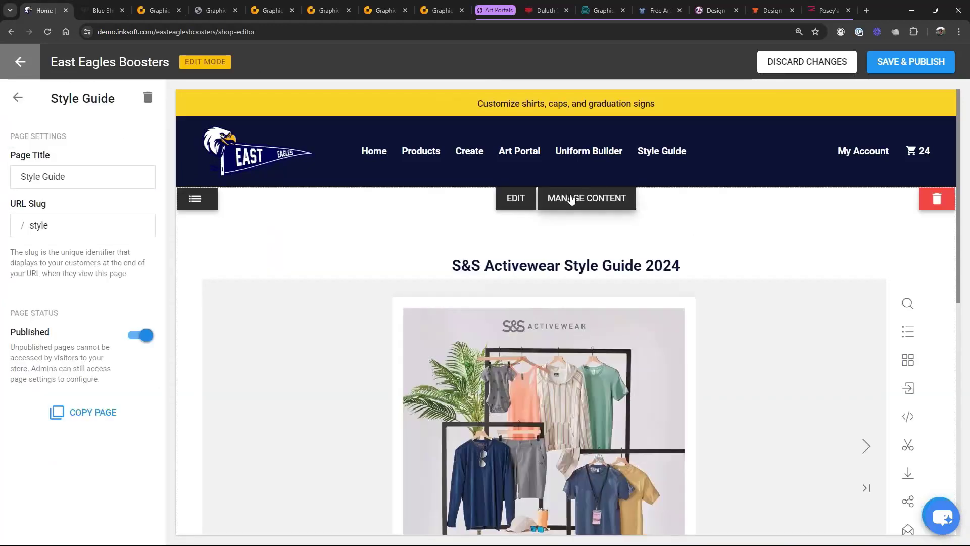
click(608, 199)
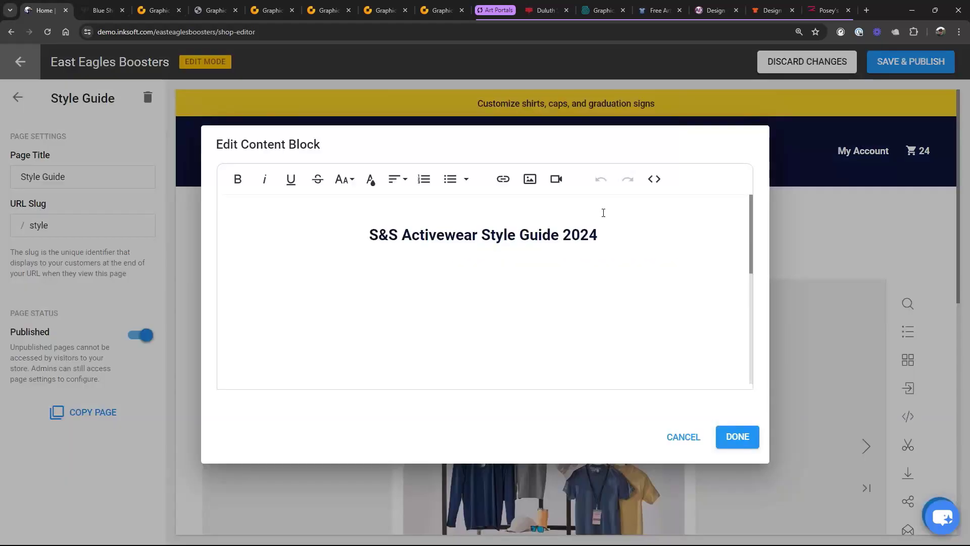
click(653, 179)
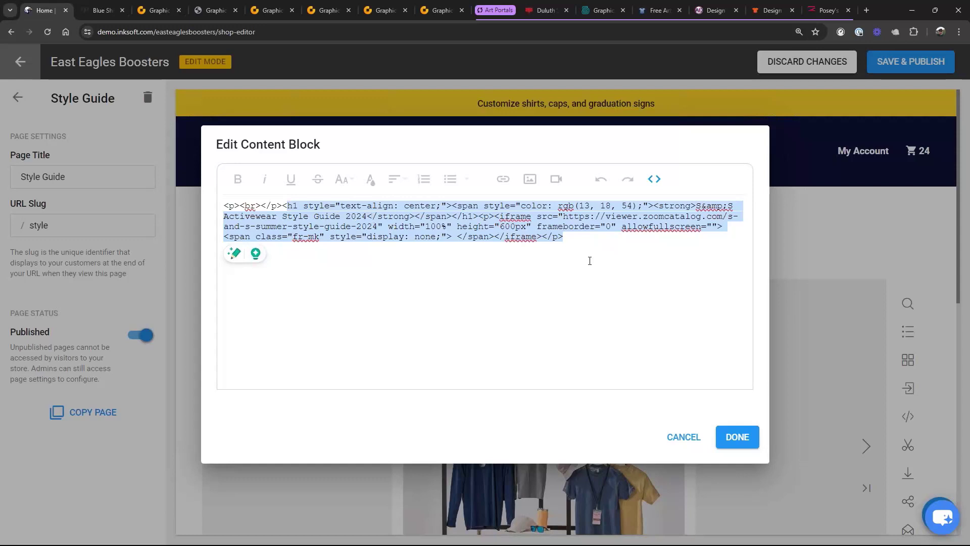
click(688, 437)
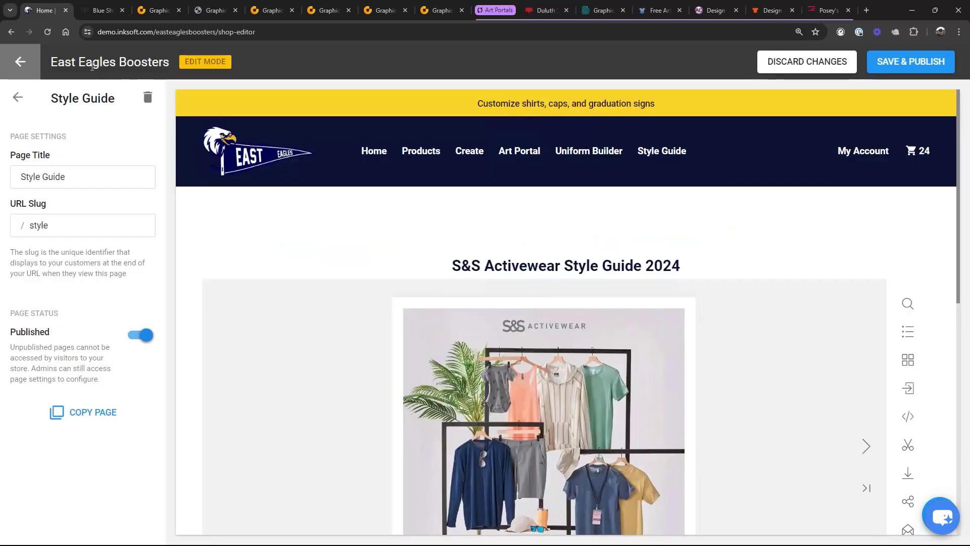
click(20, 61)
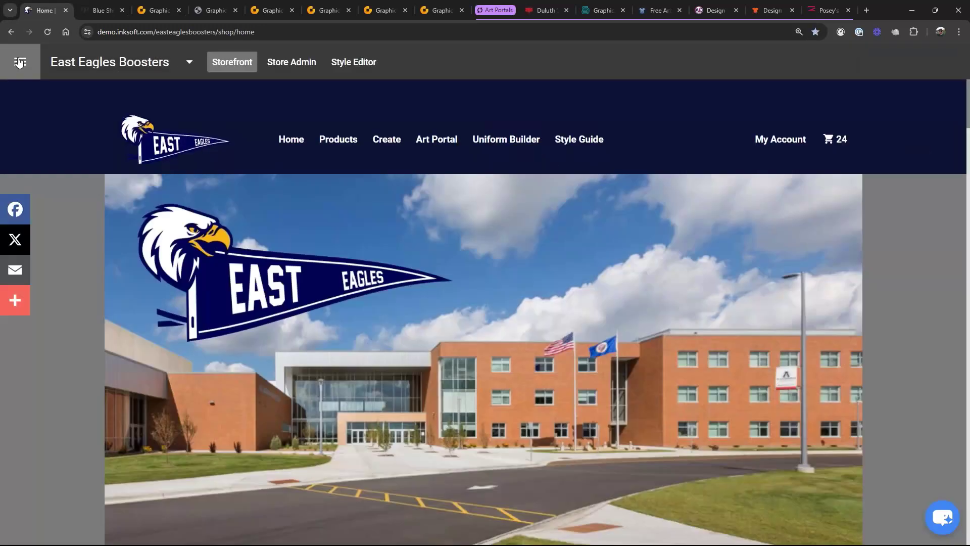
- Open the store's Uniform Builder page and examine the embedded catalog of customizable uniforms
click(511, 144)
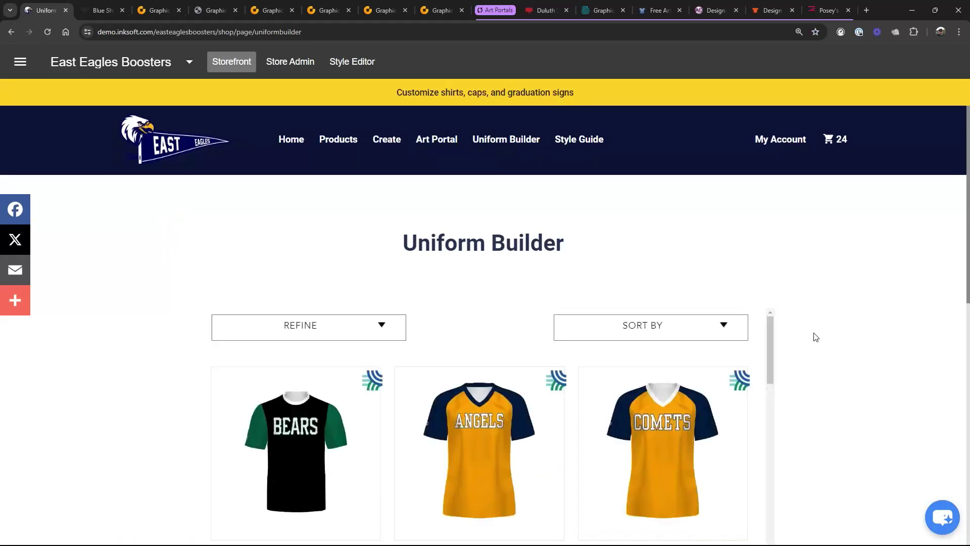
scroll(816, 337, down, 4)
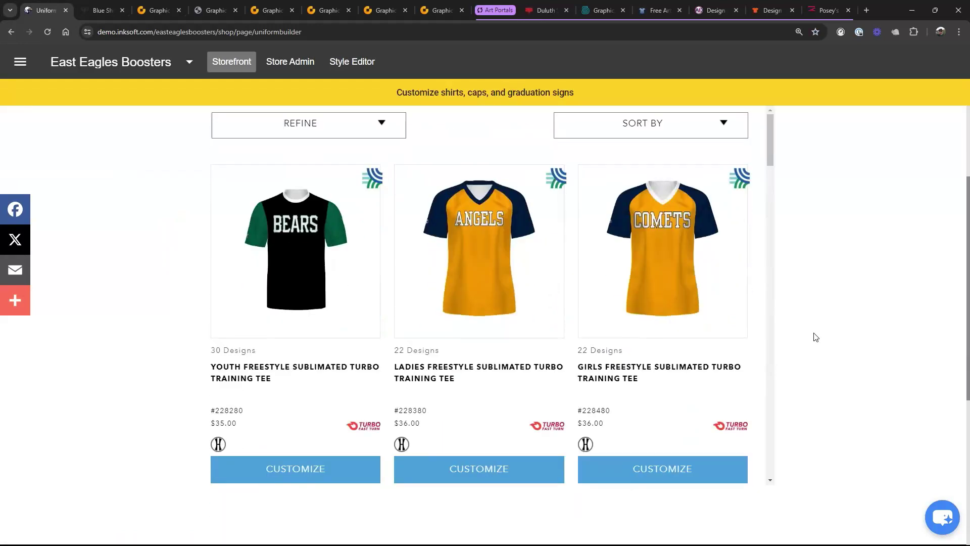
scroll(815, 337, up, 4)
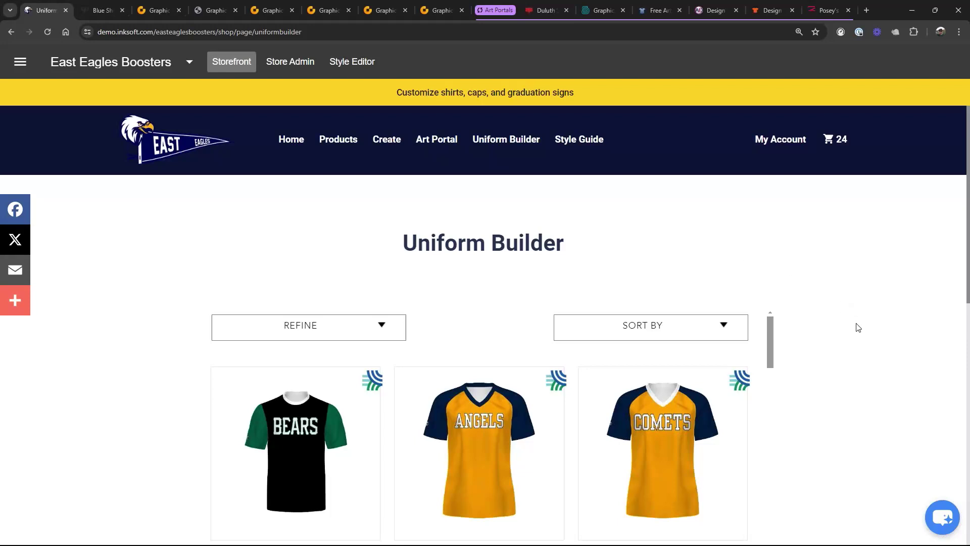
scroll(858, 327, down, 3)
scroll(858, 327, up, 3)
- Open the store's Art Portal page, look through the embedded Featured Designs, and return to their beginning
click(442, 143)
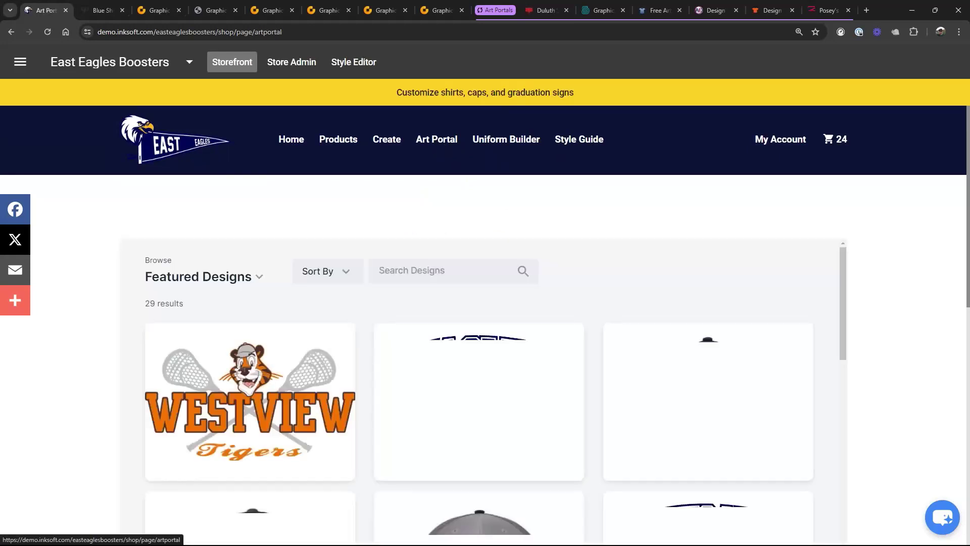
scroll(741, 376, down, 3)
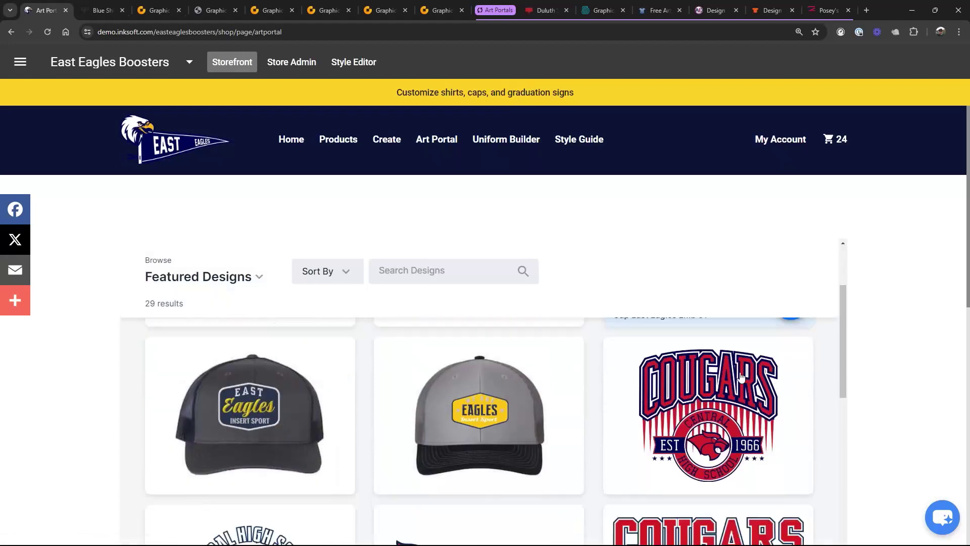
scroll(741, 377, down, 2)
scroll(758, 253, up, 5)
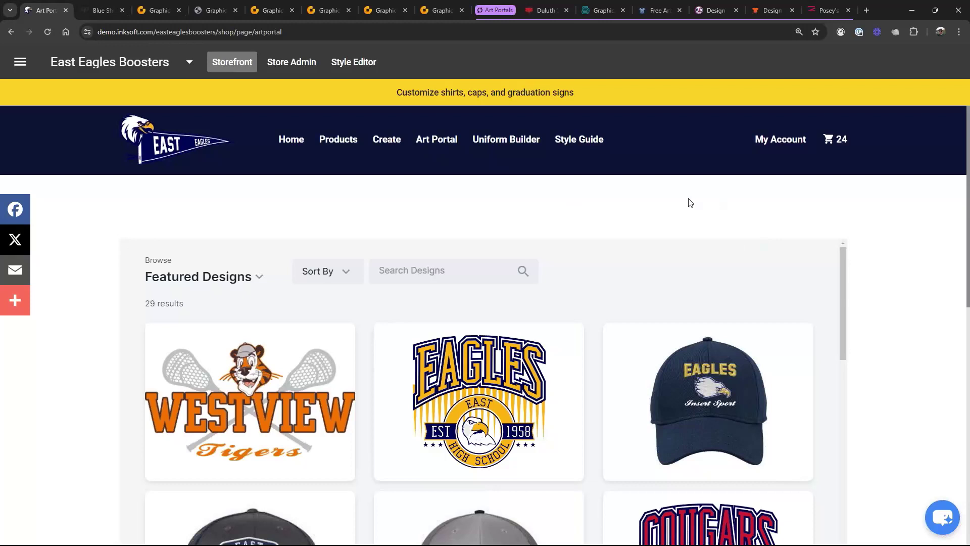
- Switch to the GraphicsFlow Art Portal account settings and go to the embed code
click(439, 10)
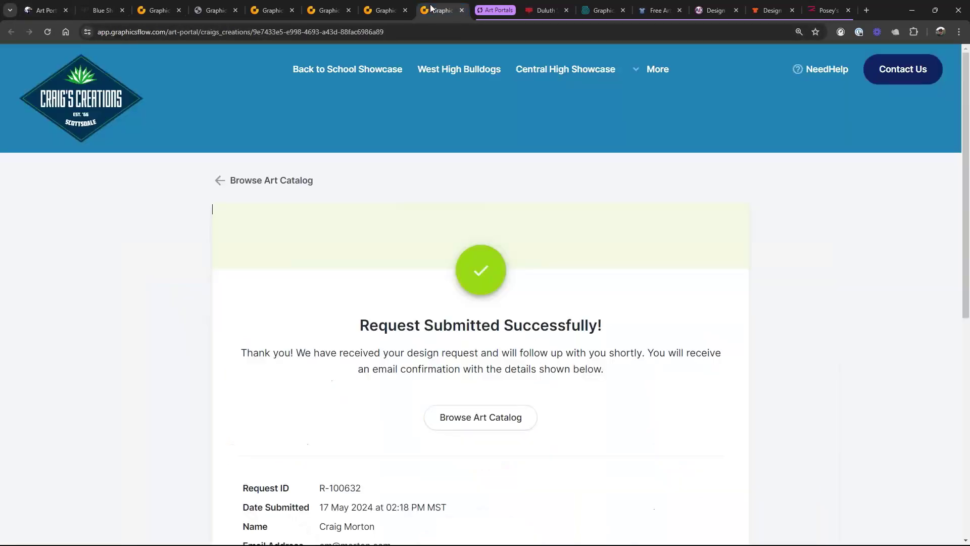
click(344, 10)
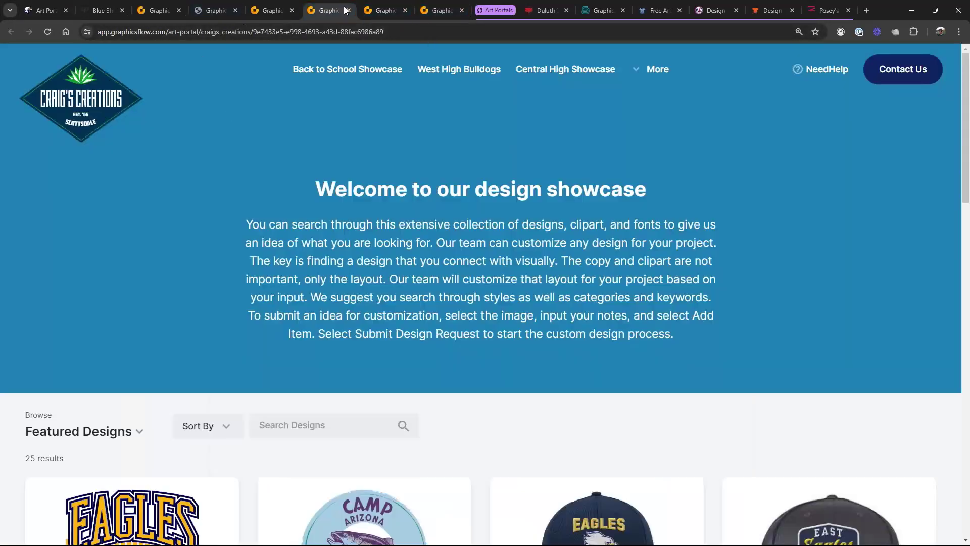
click(211, 14)
click(153, 14)
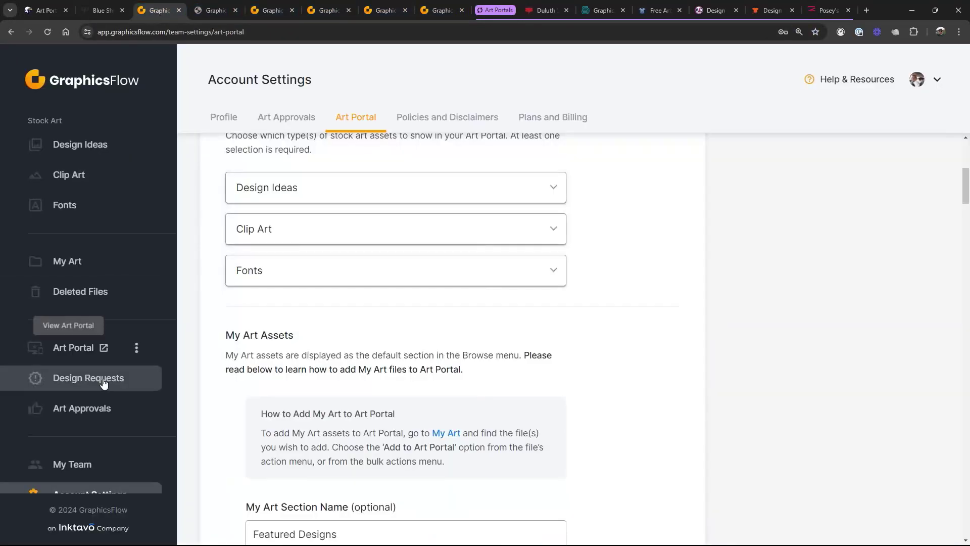
scroll(436, 341, down, 20)
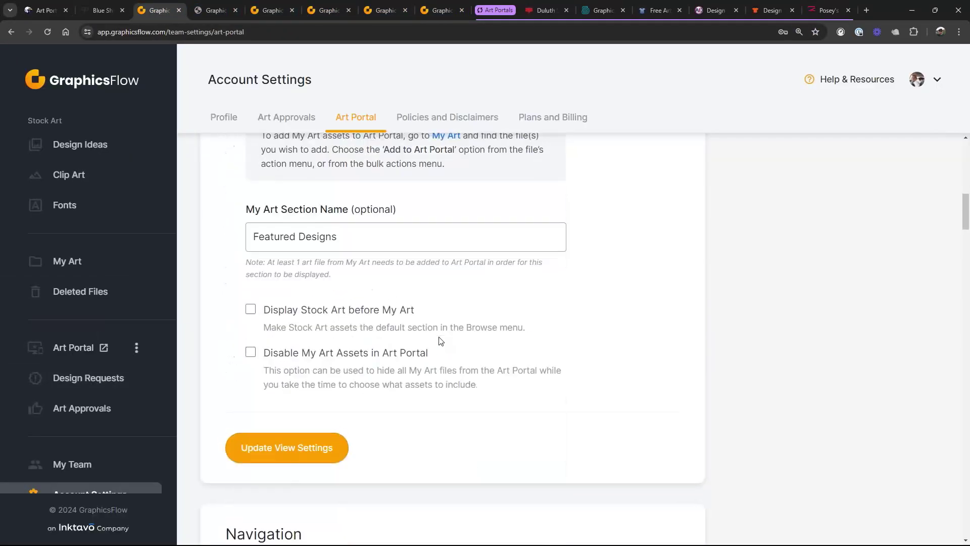
scroll(439, 343, down, 20)
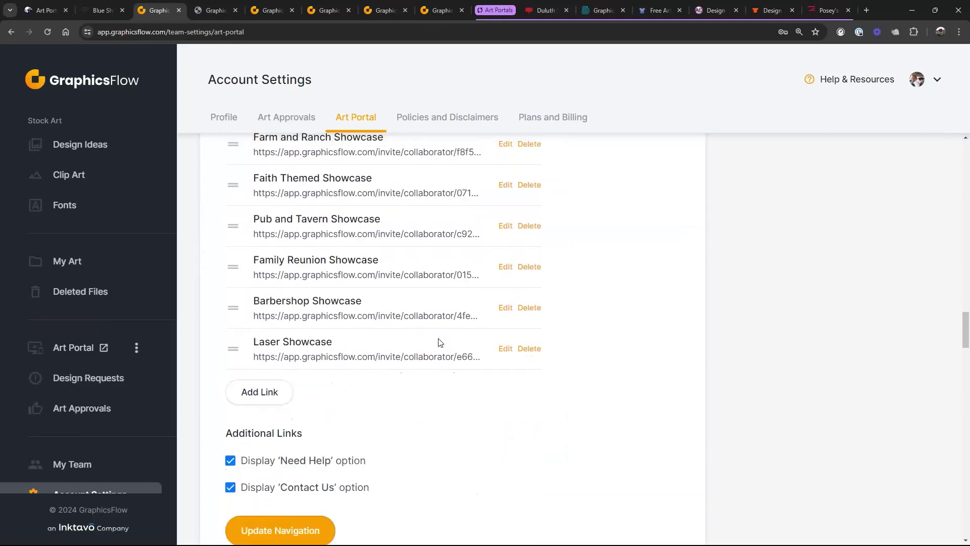
scroll(651, 434, down, 15)
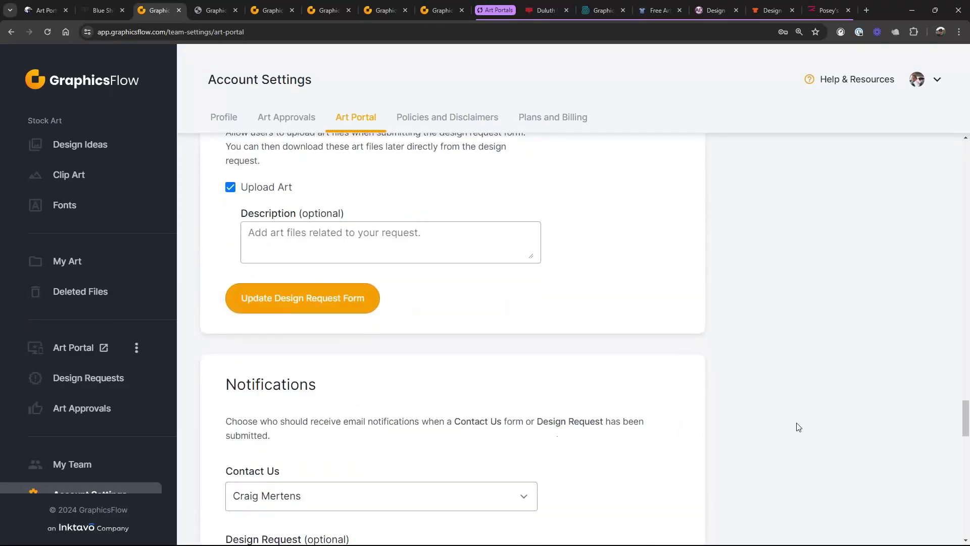
scroll(798, 427, down, 8)
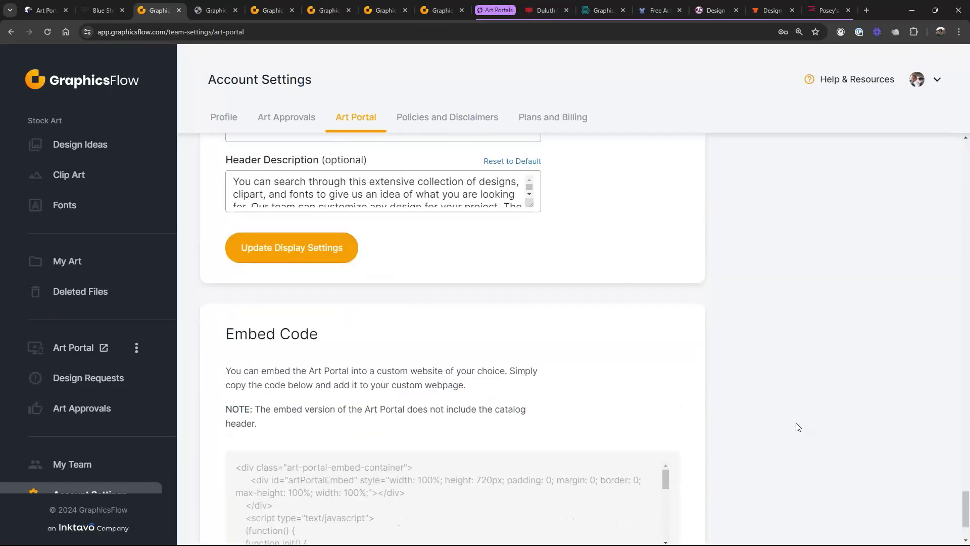
click(305, 499)
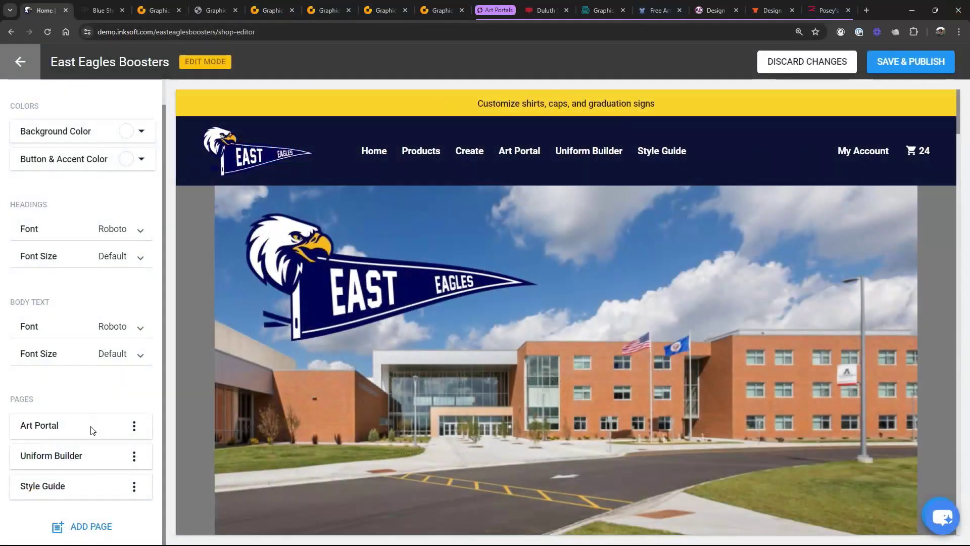
- Edit the Art Portal page in the East Eagles Boosters store editor and show its content block as HTML code
click(134, 427)
click(165, 457)
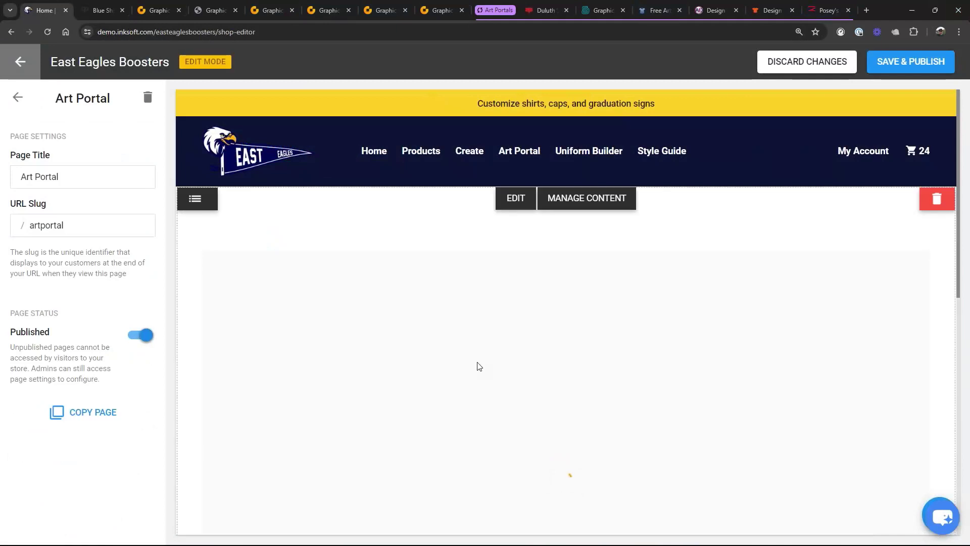
click(598, 204)
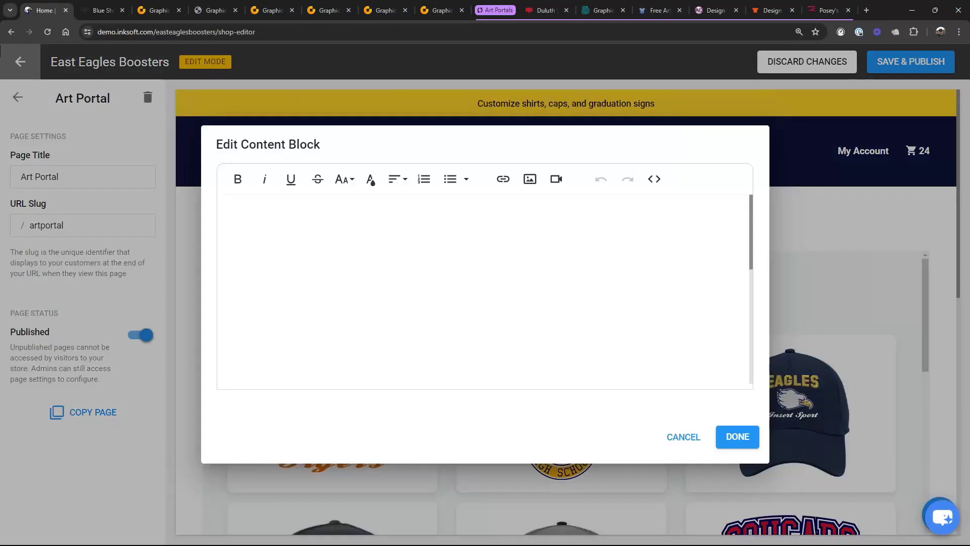
click(654, 179)
key(ctrl+v)
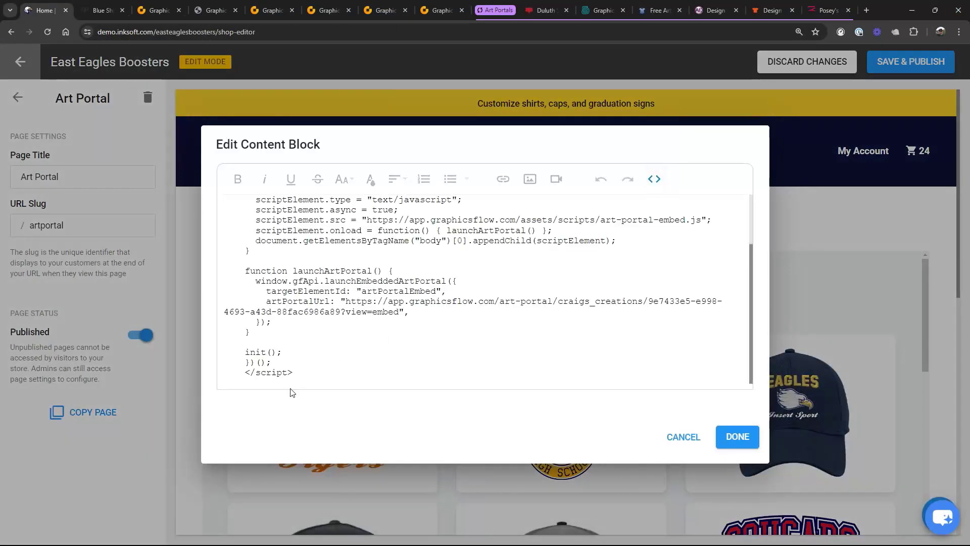
- Copy all the embed code from the Art Portal page's content block, delete it there, and apply the emptied block
key(ctrl+a)
key(ctrl+c)
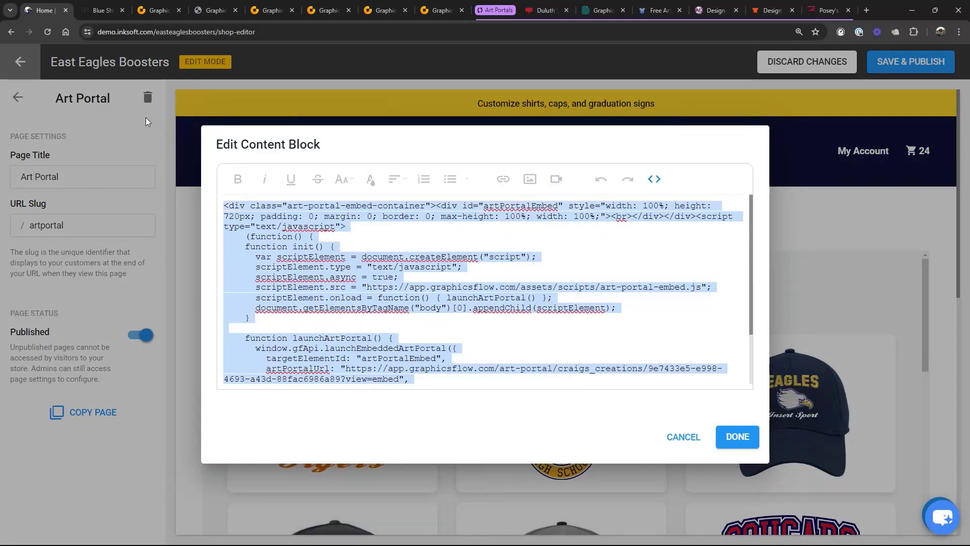
key(BackSpace)
click(738, 438)
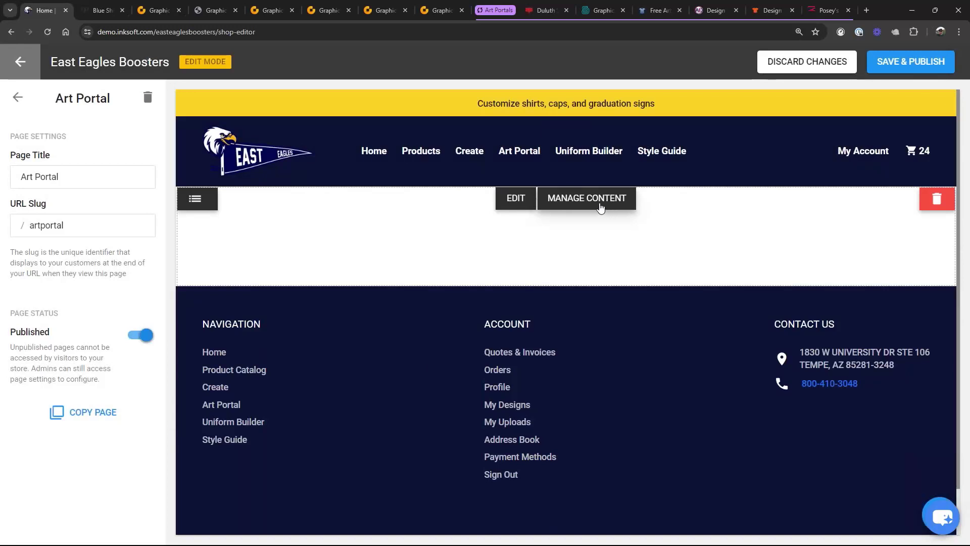
- Paste the Art Portal embed code into the empty content block's HTML view and apply it to the page
click(600, 208)
click(655, 179)
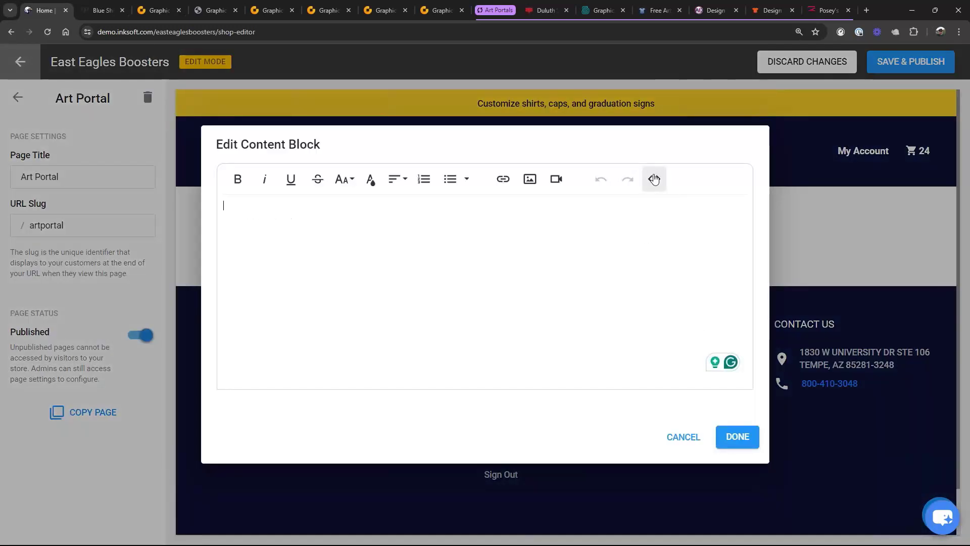
key(ctrl+v)
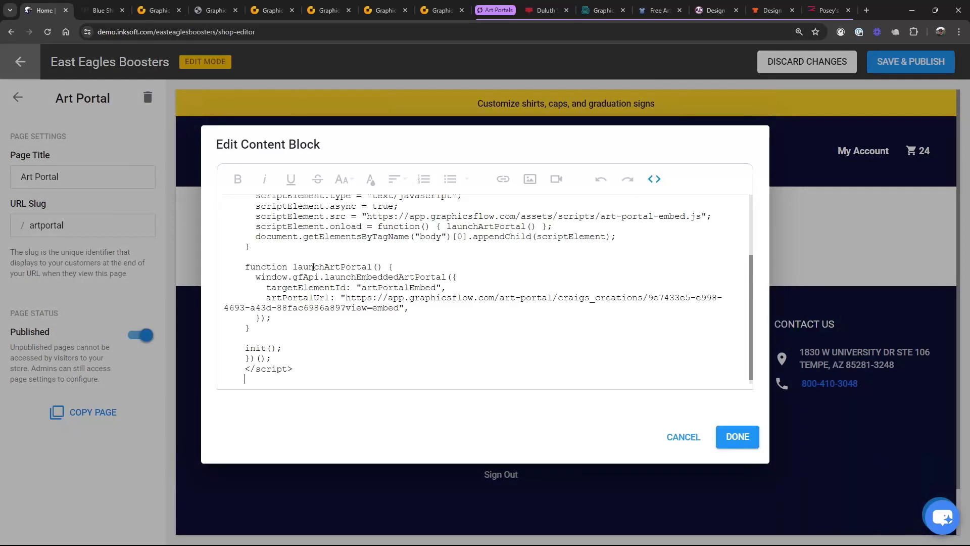
click(737, 436)
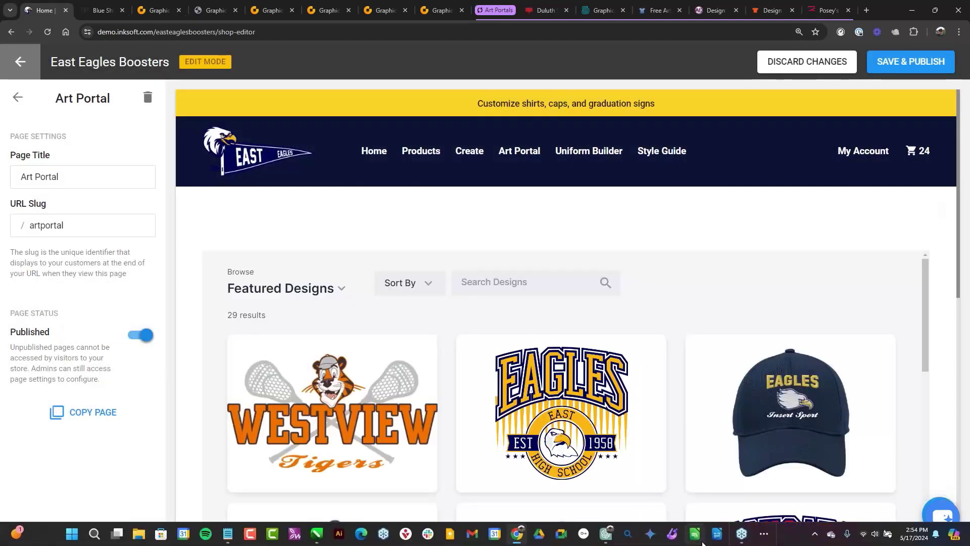
- Switch to ChatGPT and start a new chat with an empty message
click(609, 536)
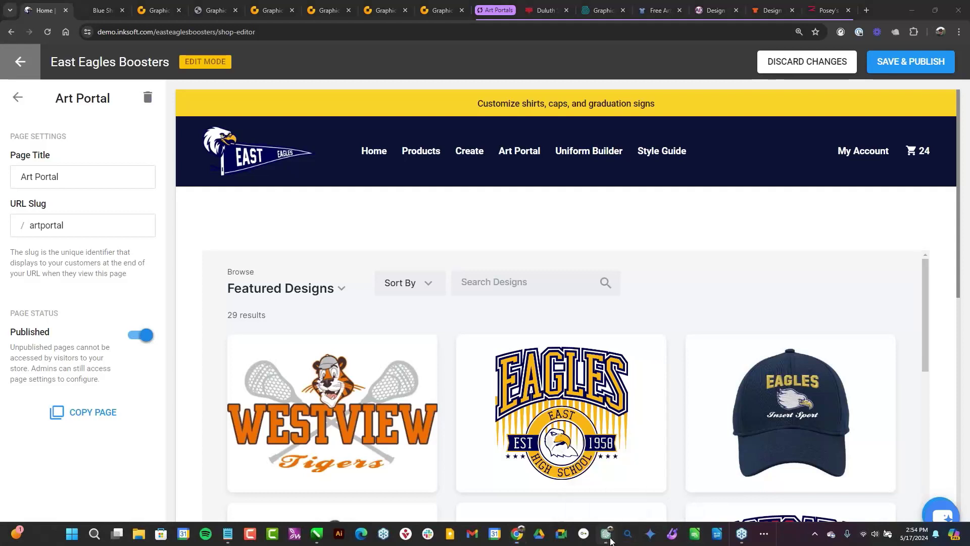
click(617, 98)
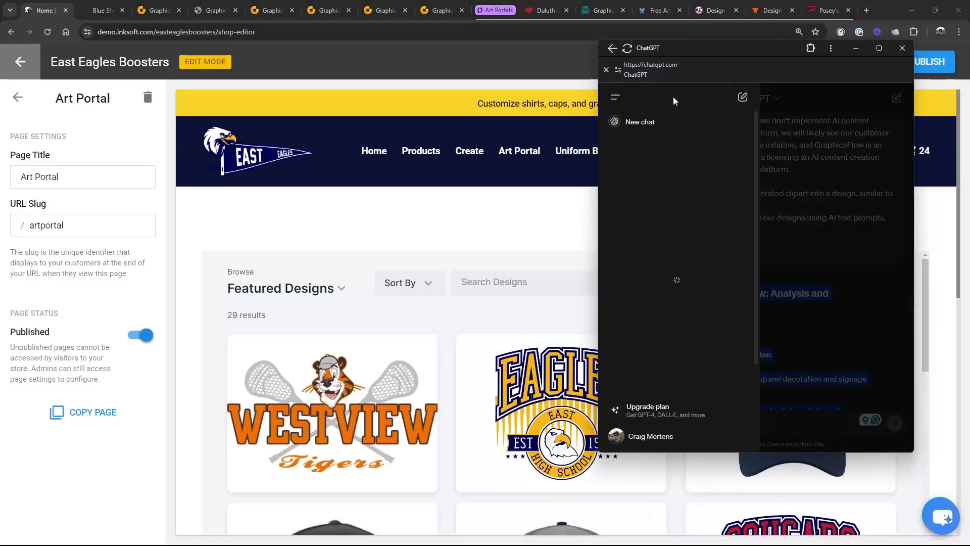
click(641, 130)
click(649, 427)
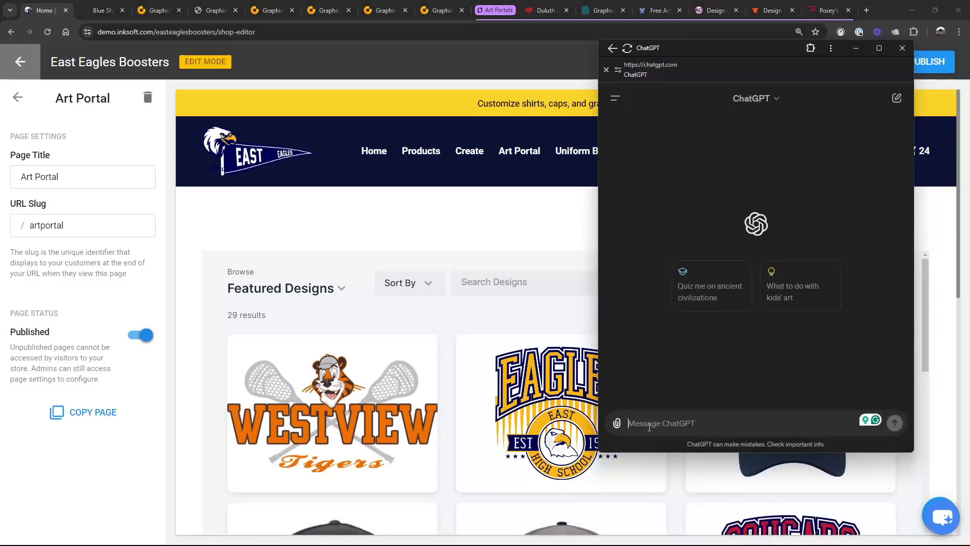
- Write a prompt asking to create a caption with the copy "Choose a design" in 36 point Cabin font, centered above the iframe
text(Create )
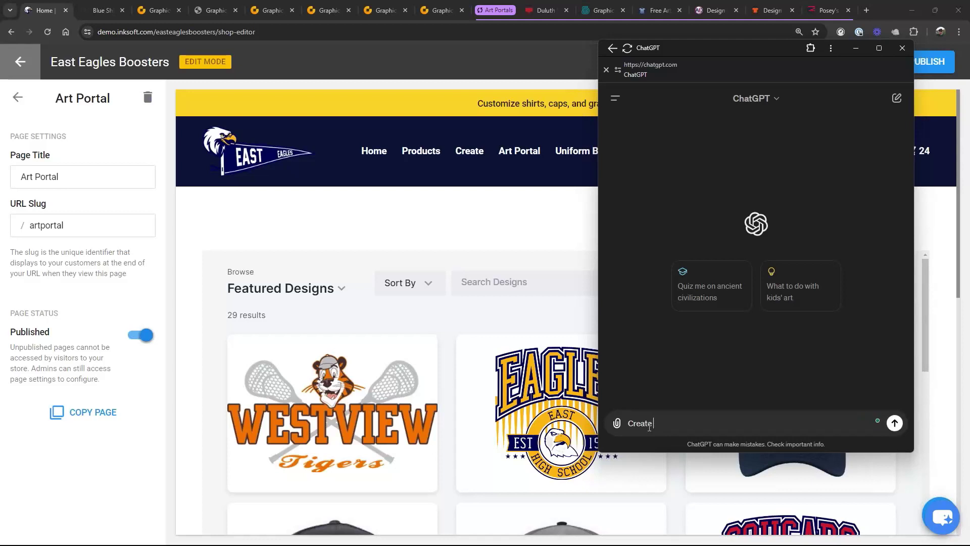
text(a caption about ve the iframe with the copoy)
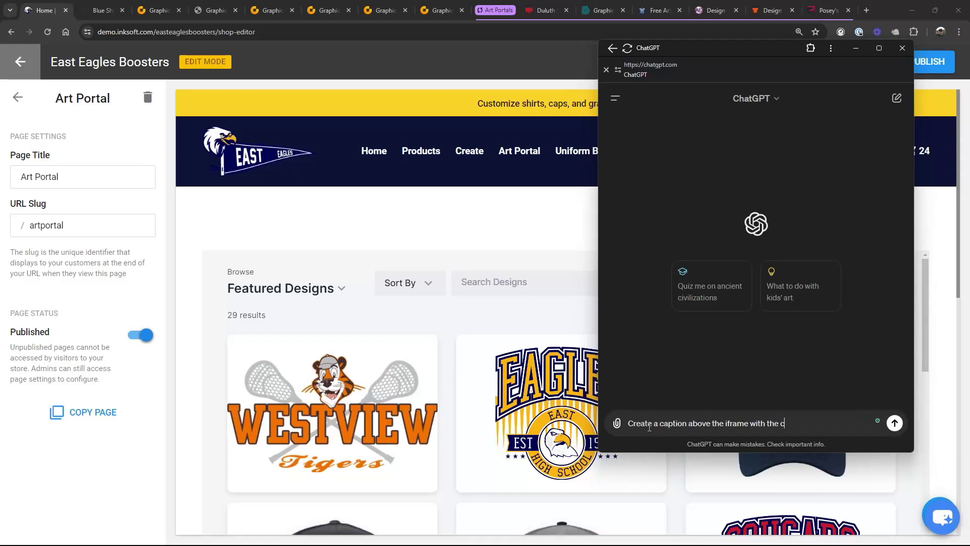
key(BackSpace)
key(BackSpace)
key(BackSpace)
text(y Cho)
text(ose a design in )
text(35)
text(in)
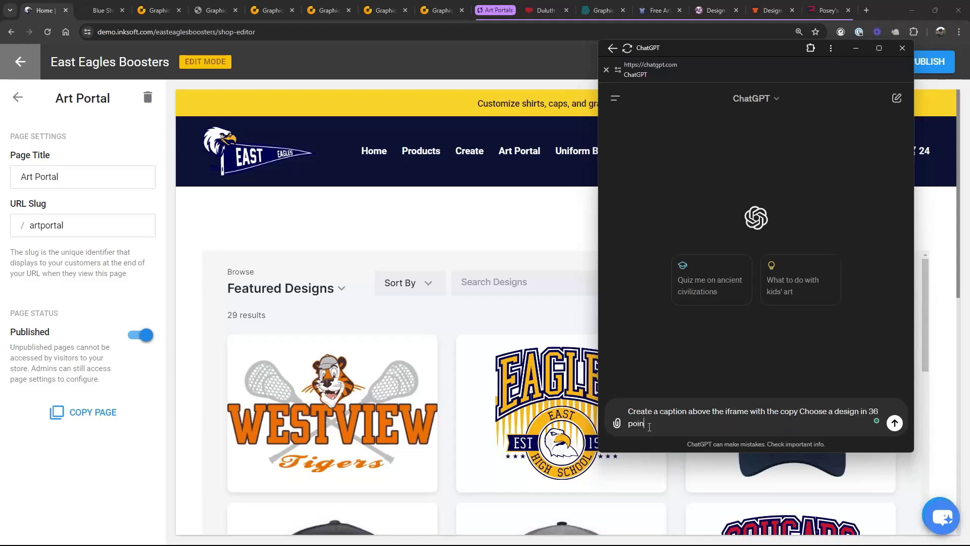
text(t Cabin font and center above ifro)
- Copy all the embed code from the Art Portal page's content block in the store editor and close the block
click(518, 222)
click(611, 204)
click(654, 179)
key(ctrl+v)
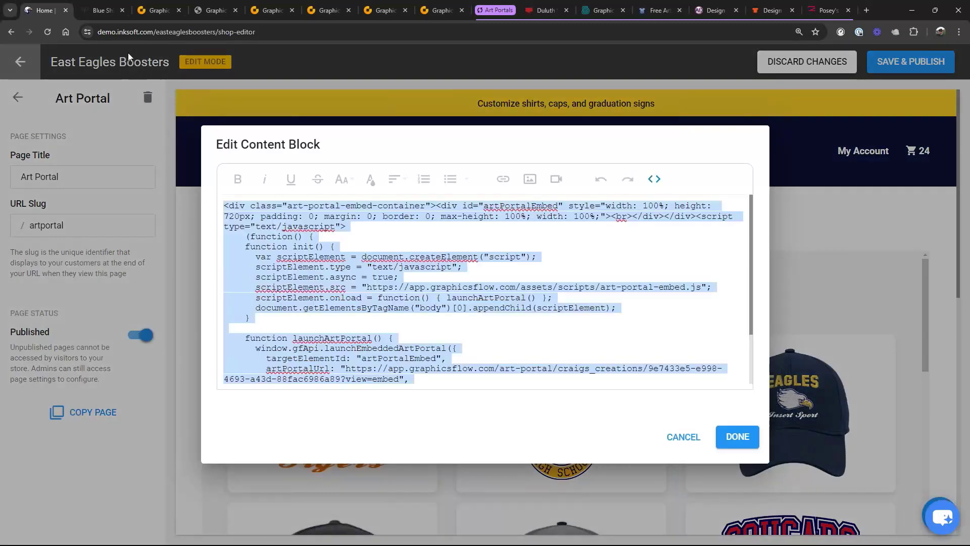
click(737, 438)
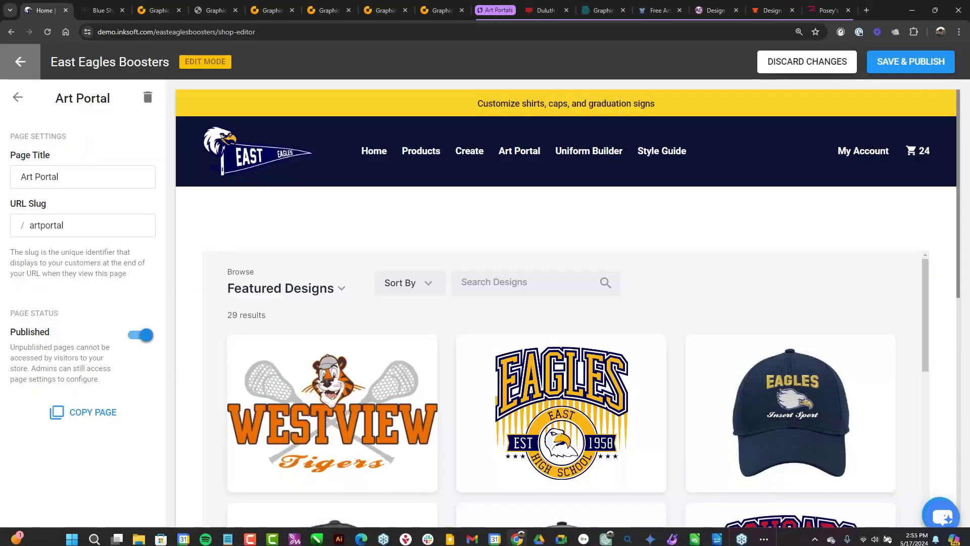
- Return to ChatGPT, paste the embed code below the caption request, and send the prompt
click(606, 534)
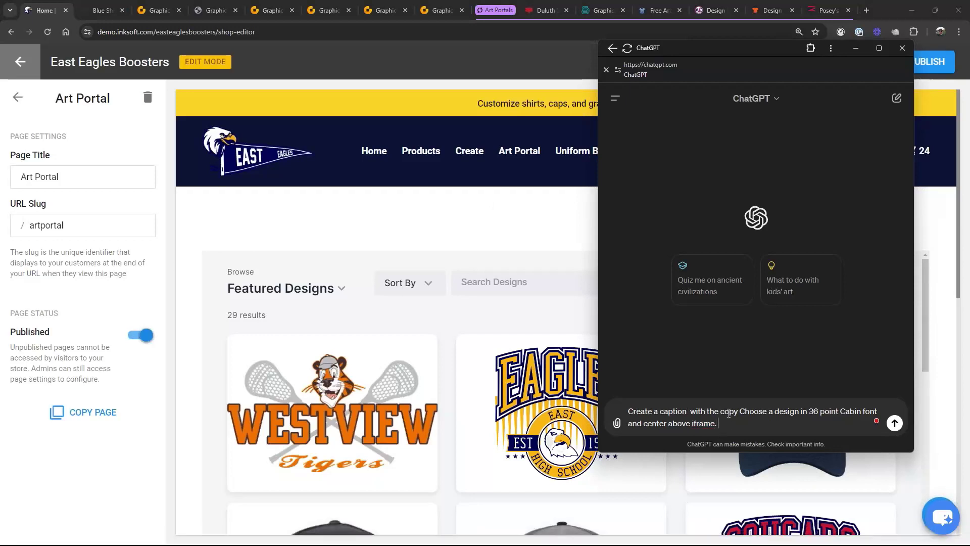
key(ctrl+v)
key(shift+Return)
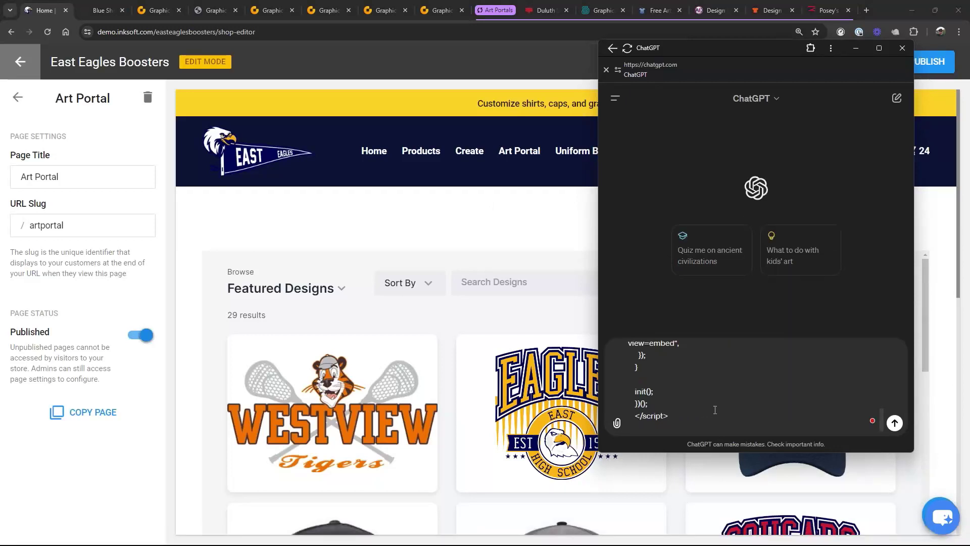
click(894, 422)
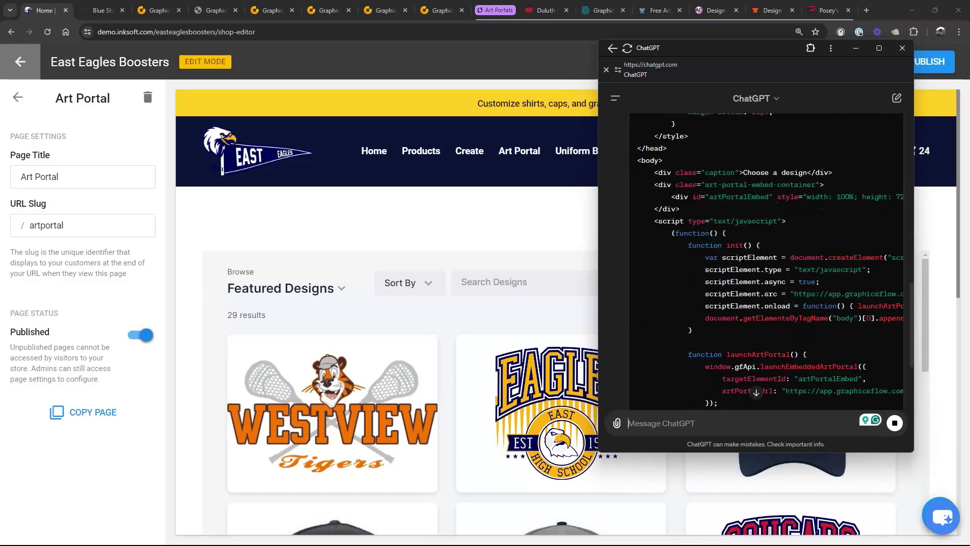
- Look through the HTML that ChatGPT generated and copy the complete code
scroll(750, 271, up, 5)
scroll(751, 271, down, 10)
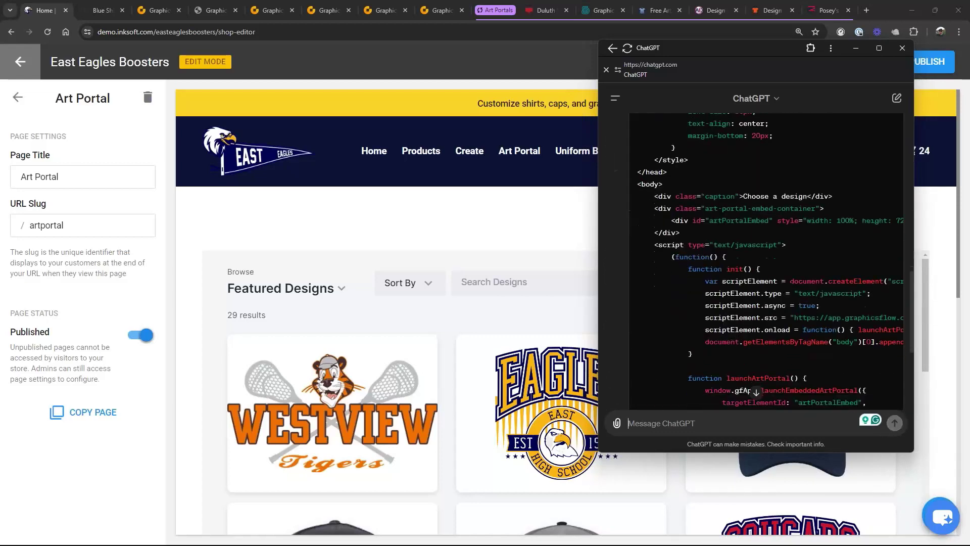
scroll(750, 271, up, 9)
scroll(751, 272, down, 10)
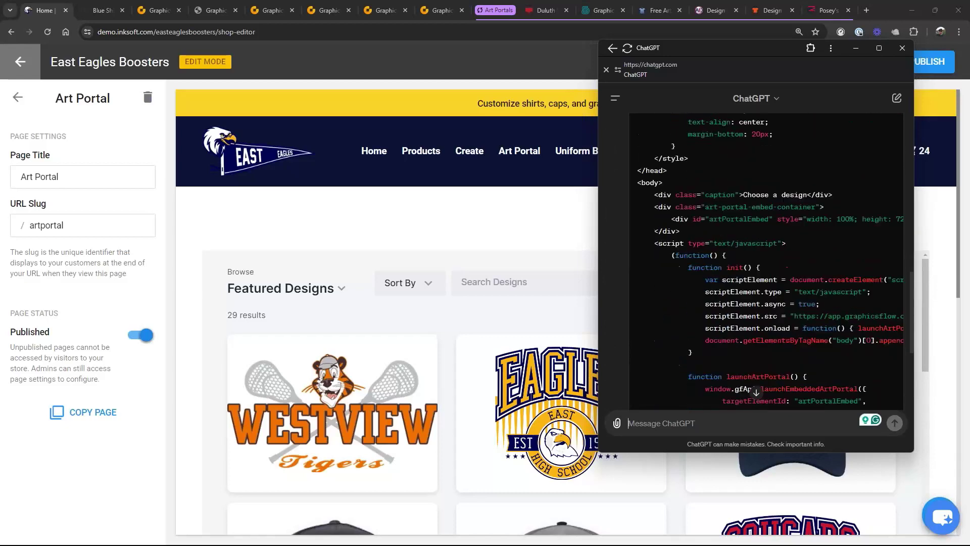
scroll(750, 271, up, 10)
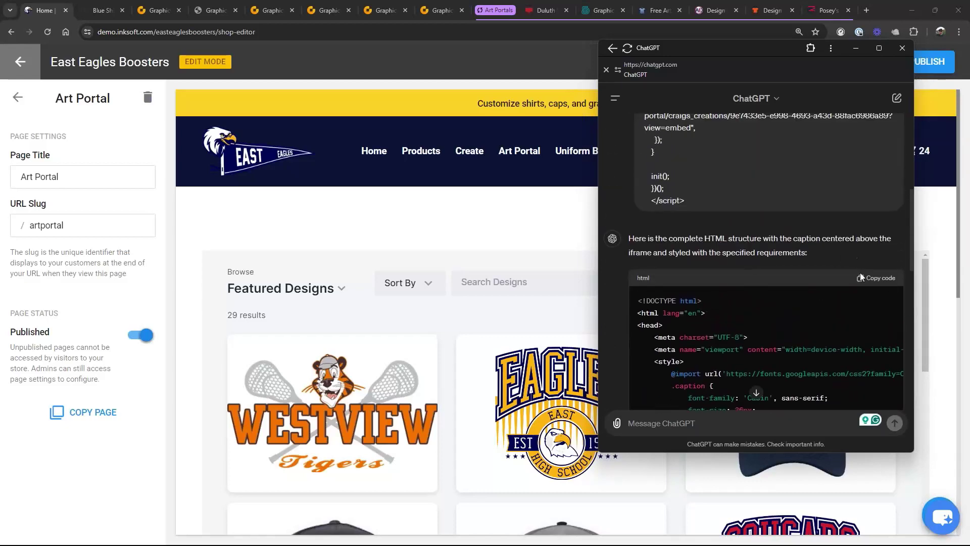
click(877, 277)
- Replace all the HTML code in the Art Portal page's content block with the code copied from ChatGPT and apply it
click(437, 237)
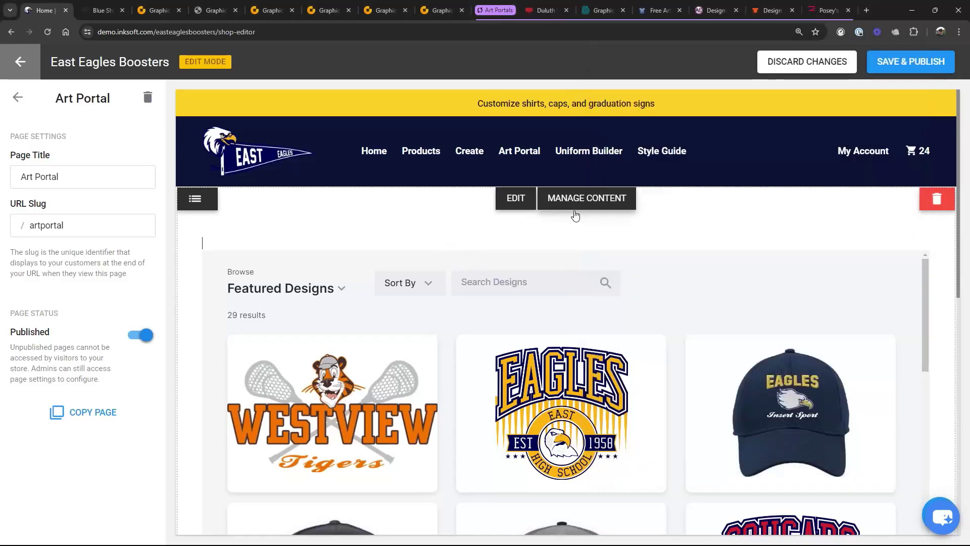
click(516, 198)
click(654, 179)
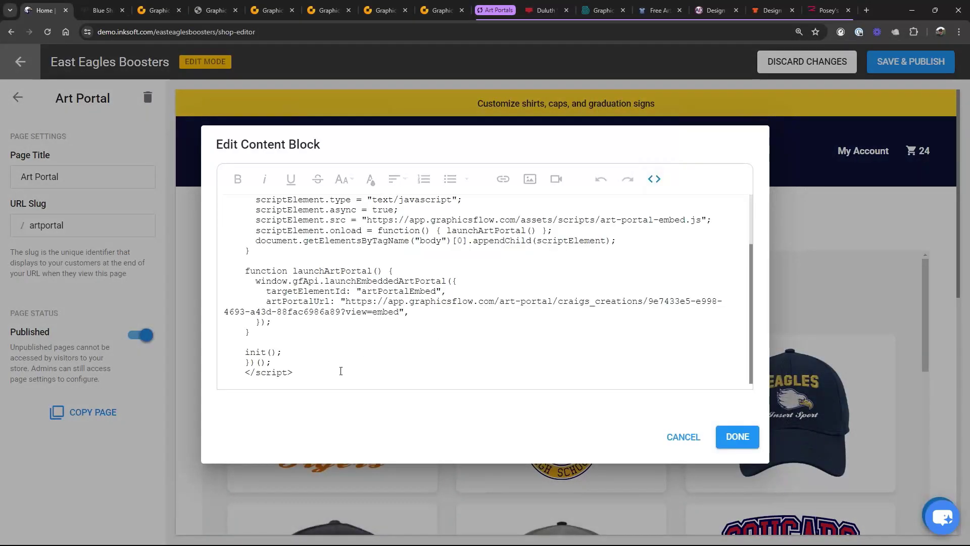
key(ctrl+a)
key(BackSpace)
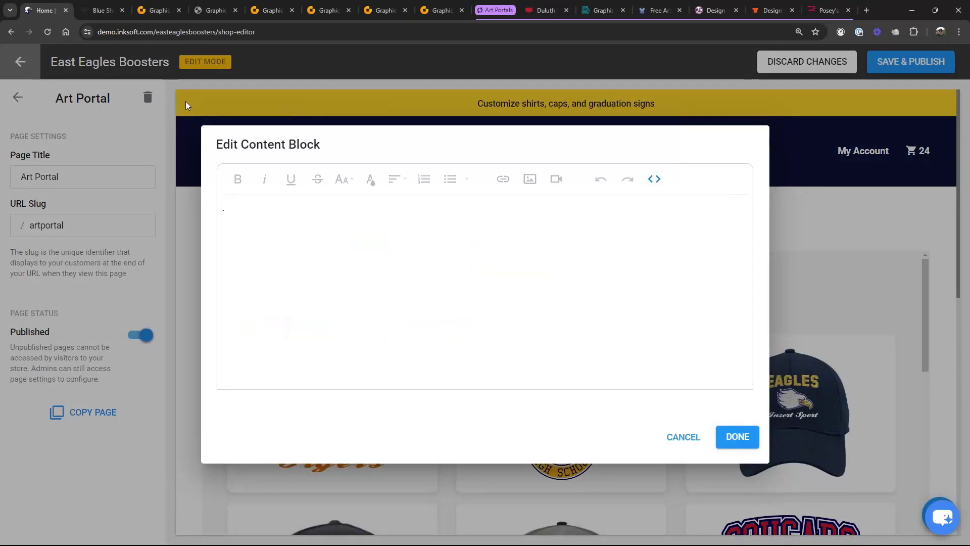
key(ctrl+v)
click(738, 437)
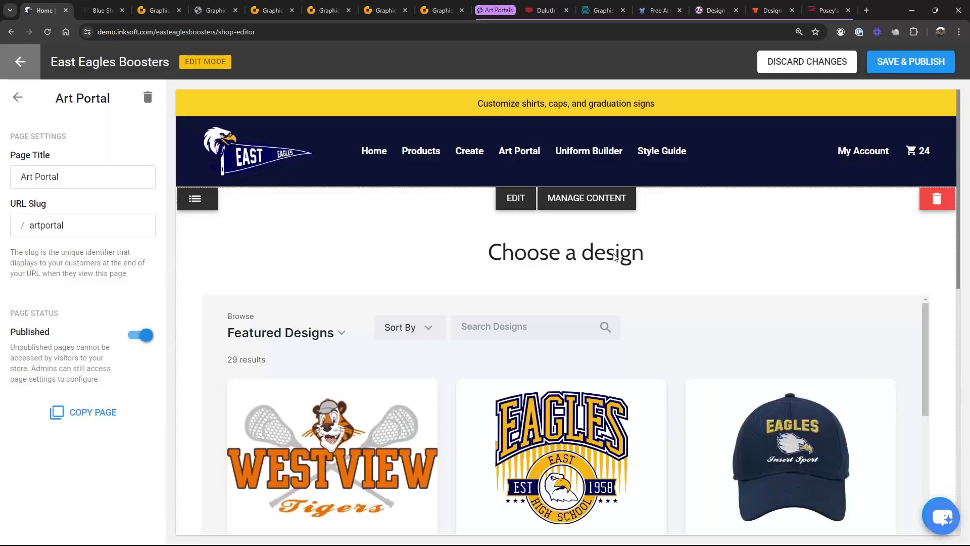
- Set the caption's font-size to 24px in the content block's HTML code and apply the change
click(615, 201)
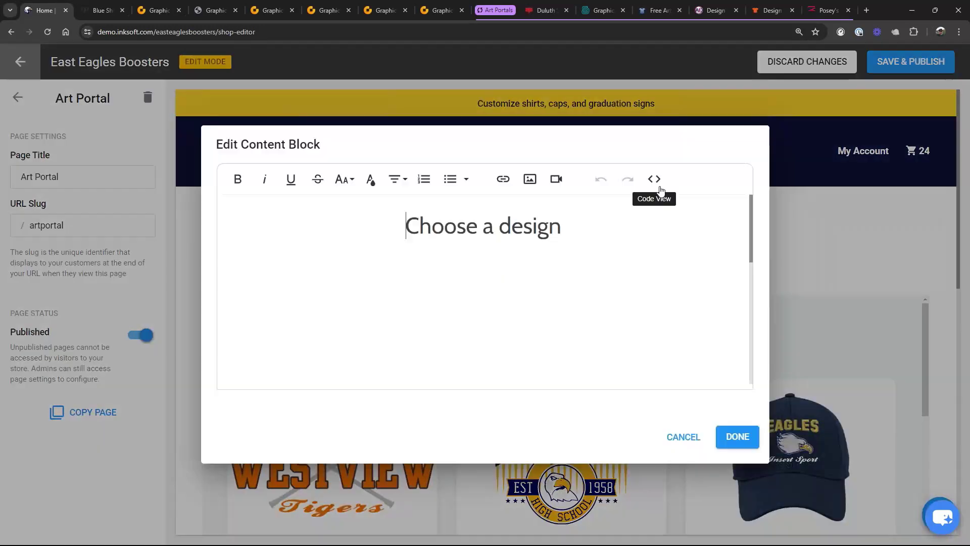
click(654, 179)
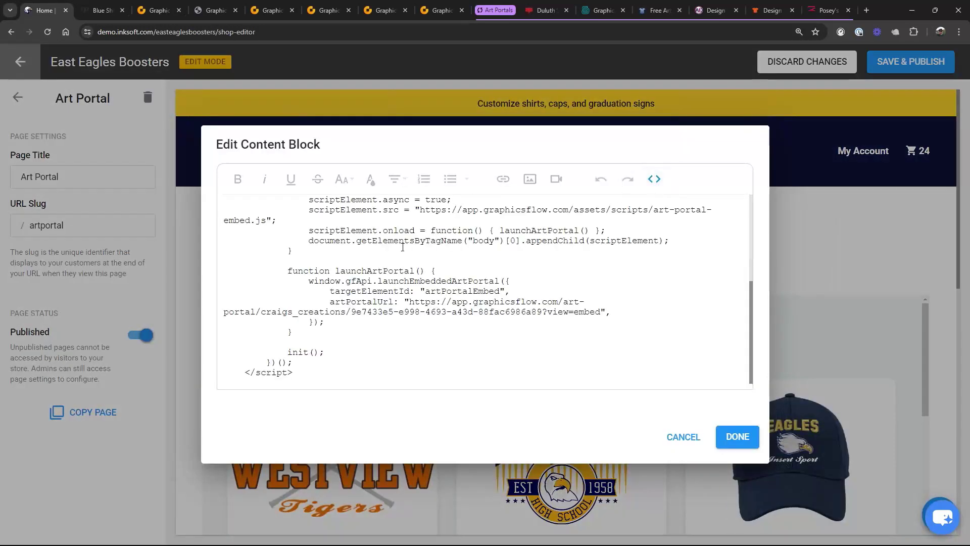
scroll(422, 299, up, 2)
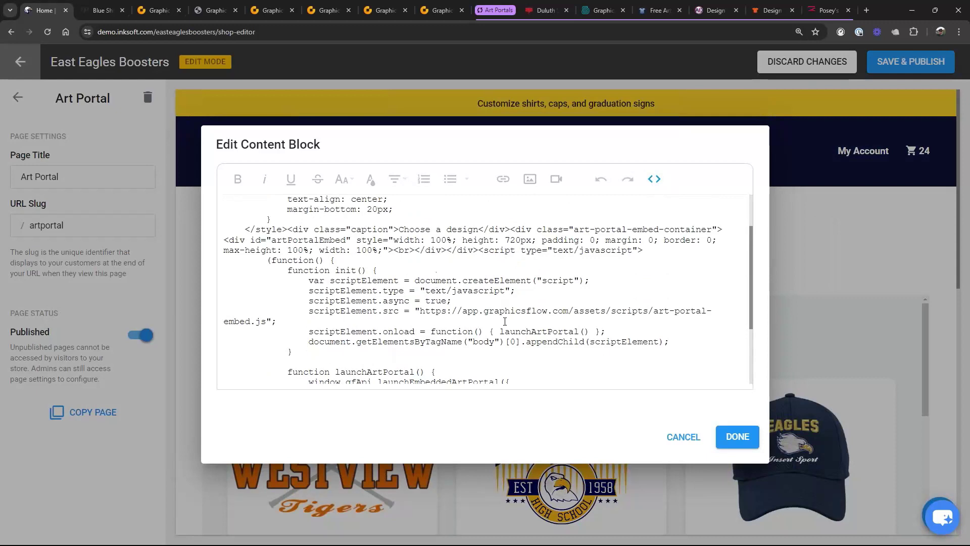
scroll(417, 303, up, 1)
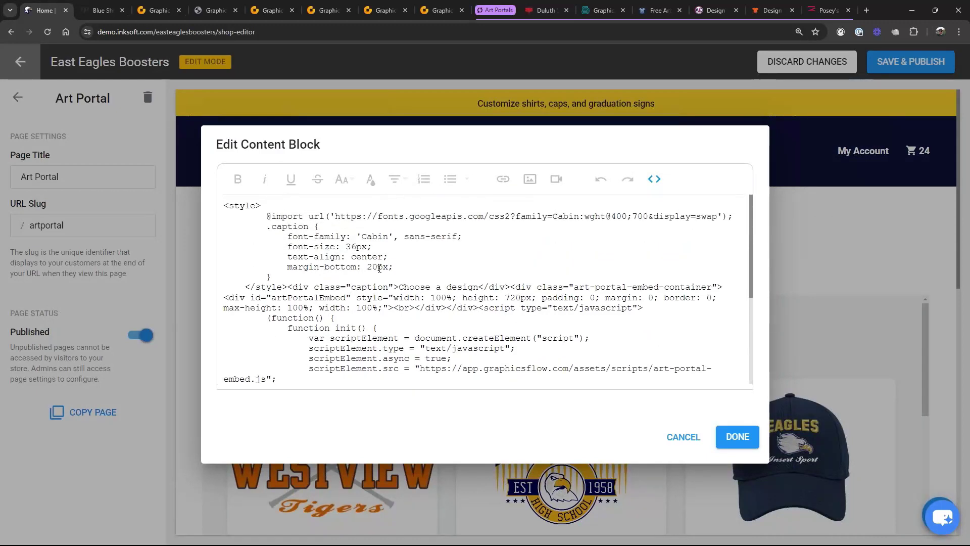
drag(346, 247, 358, 247)
text(24)
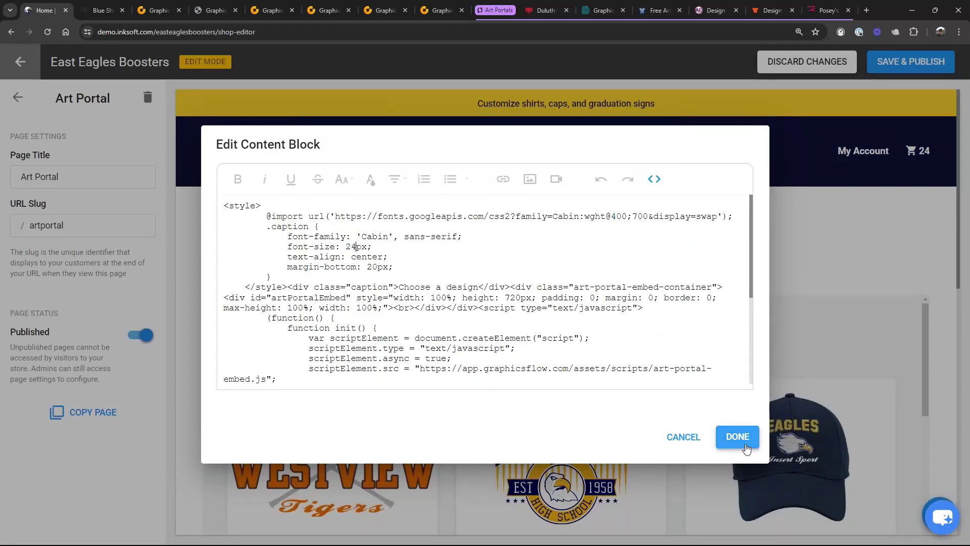
click(737, 437)
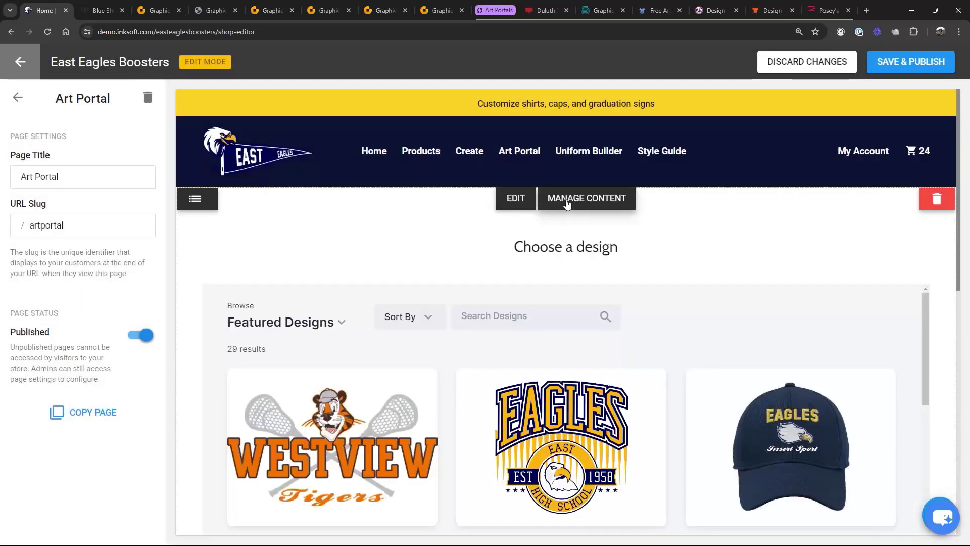
- Set the "Choose a design" caption's font size to 36 in the visual content editor, apply it, and save and publish the page
click(568, 202)
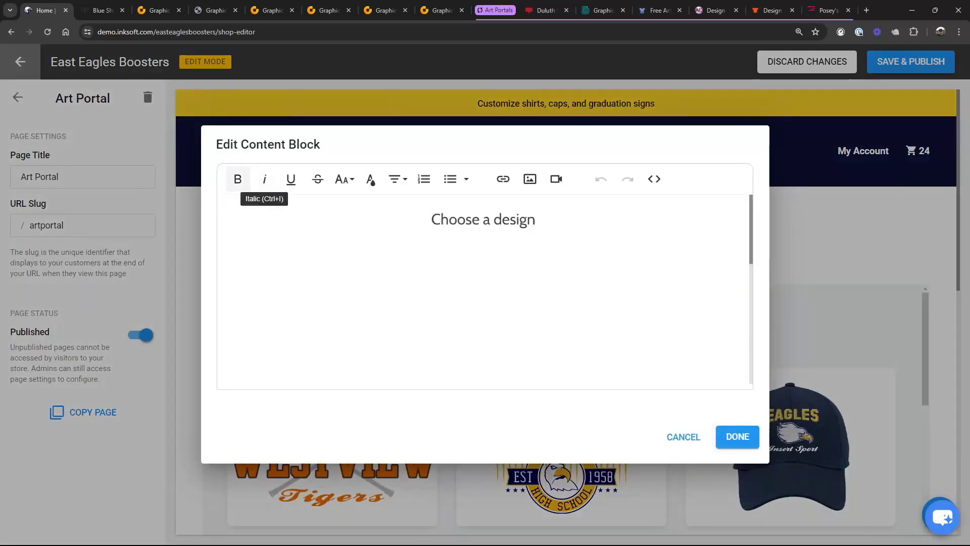
drag(558, 223, 383, 222)
click(344, 179)
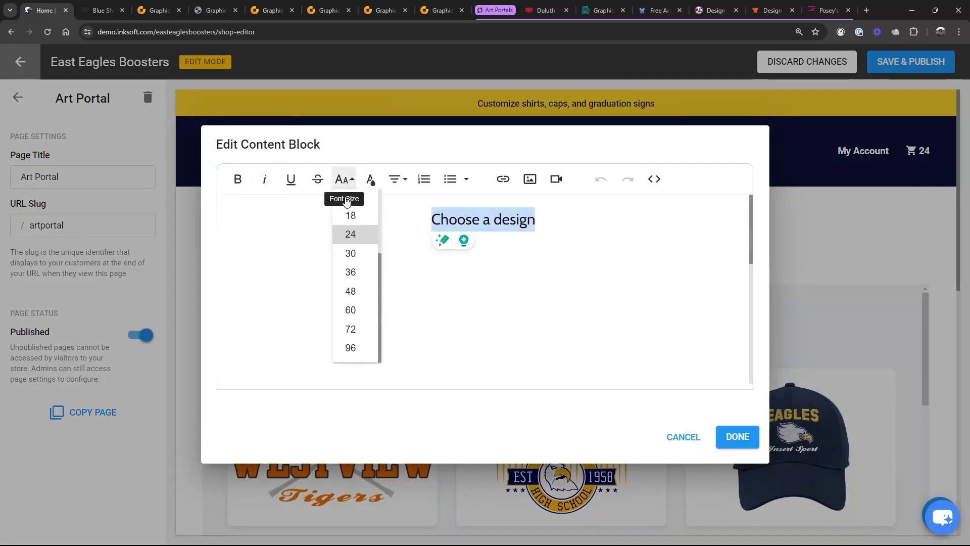
click(347, 272)
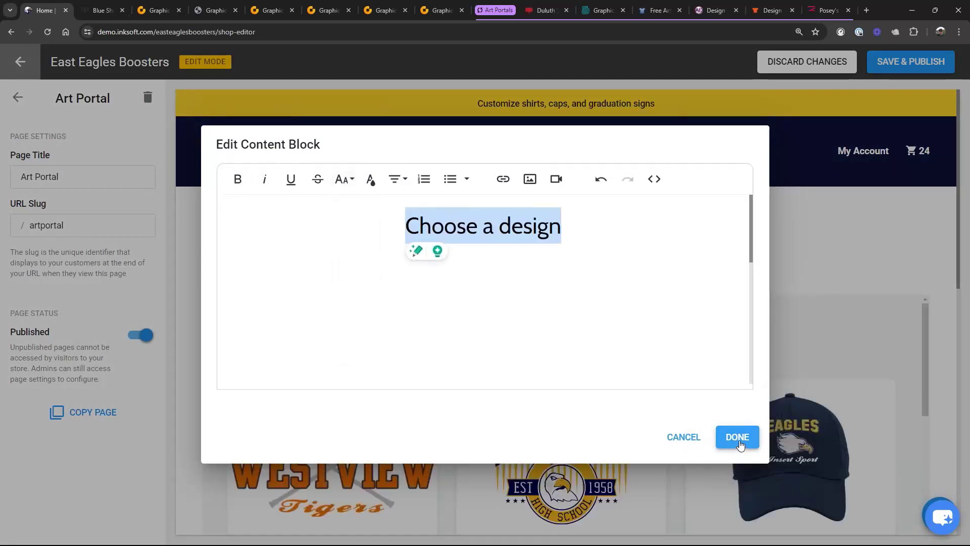
click(738, 440)
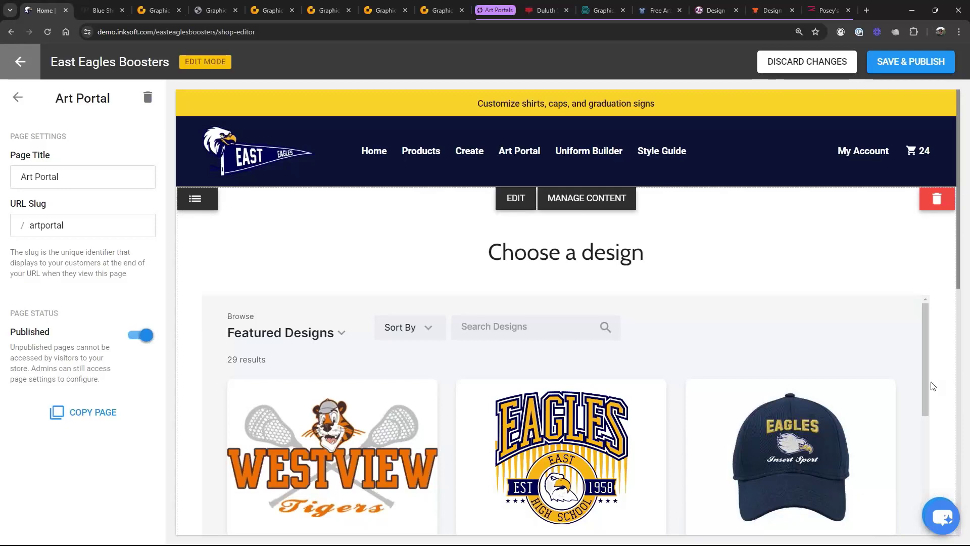
scroll(832, 353, down, 3)
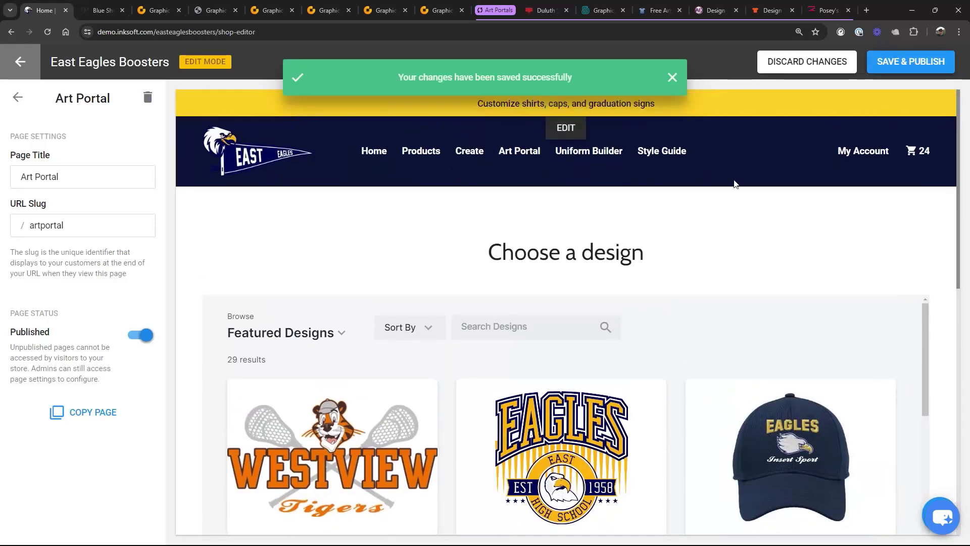
- Leave the store editor for the storefront, open the navy Eagles Forever T-shirt in the design studio, and continue to quantity entry
mouse_move(792, 205)
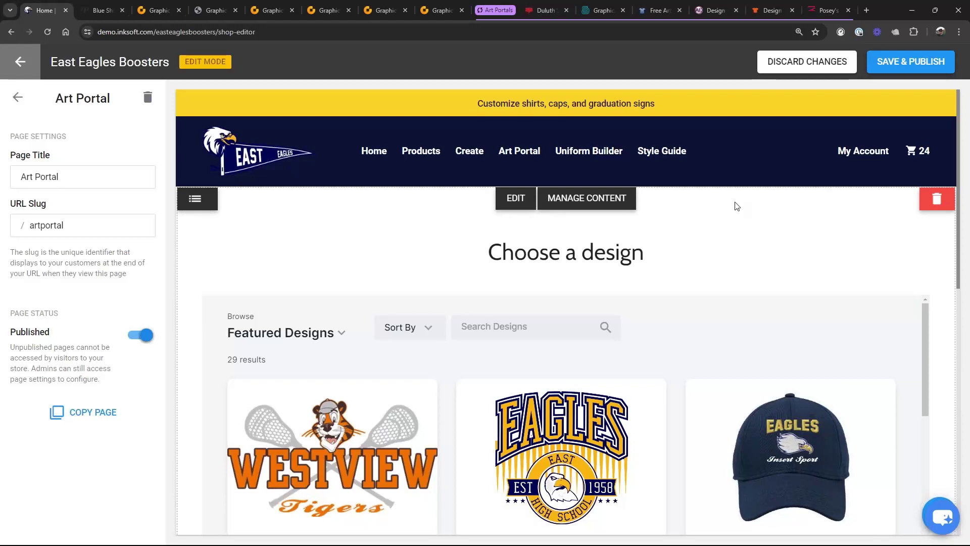
scroll(796, 277, down, 4)
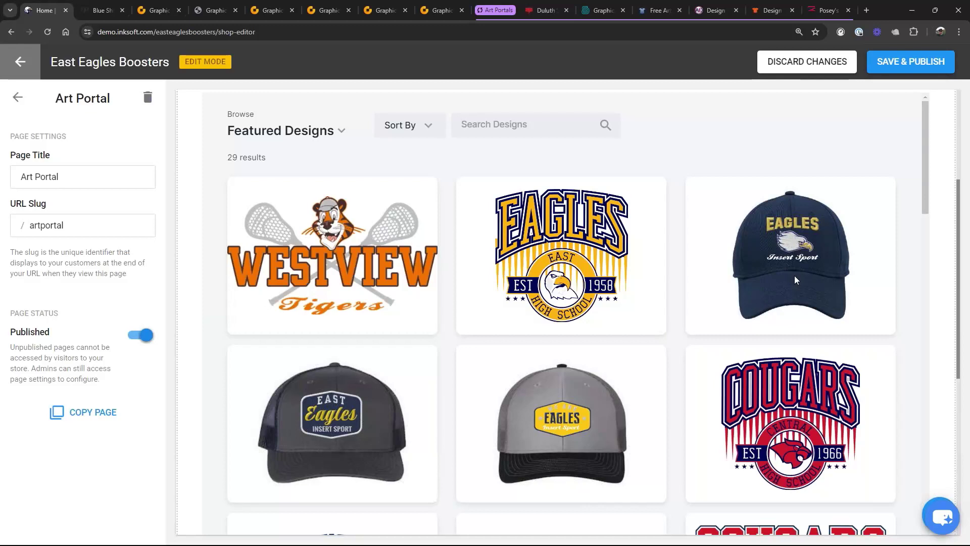
scroll(793, 283, down, 2)
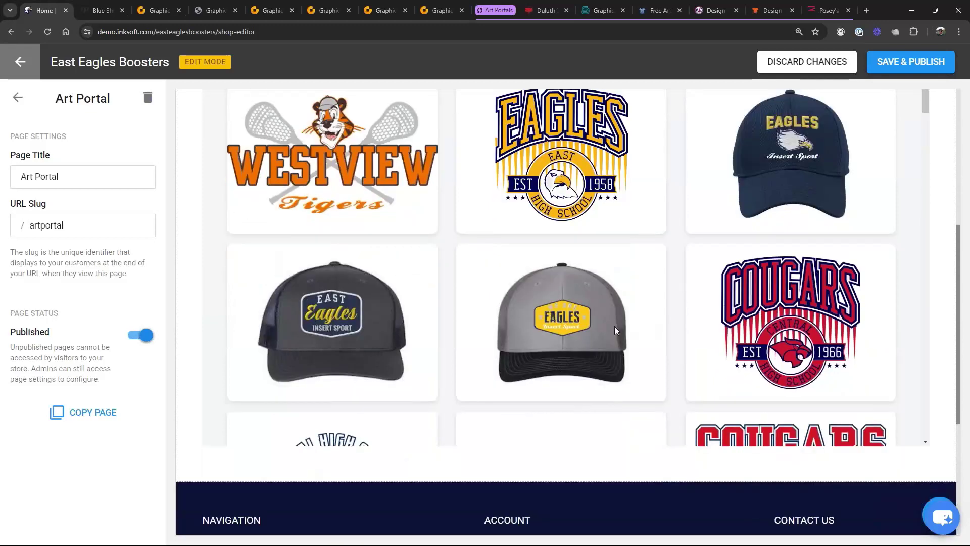
click(20, 61)
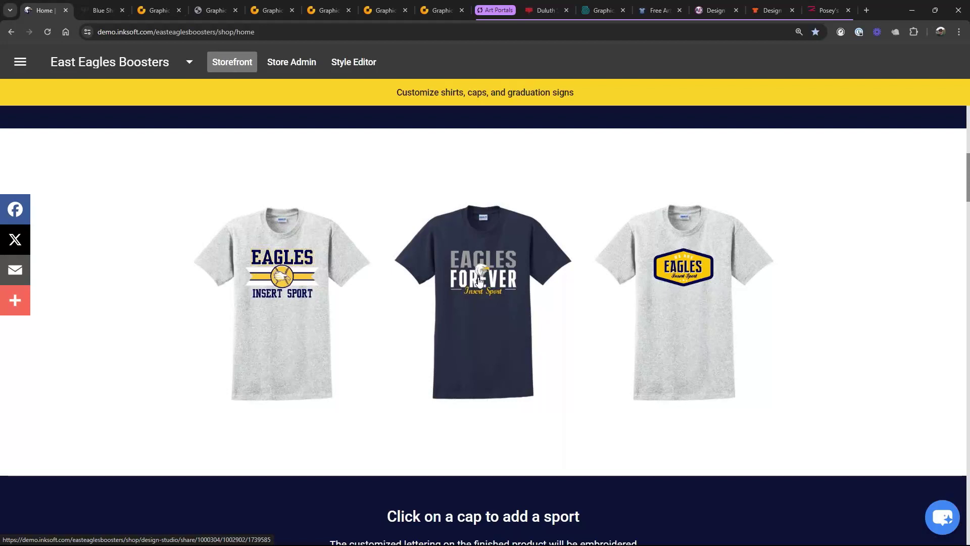
click(479, 282)
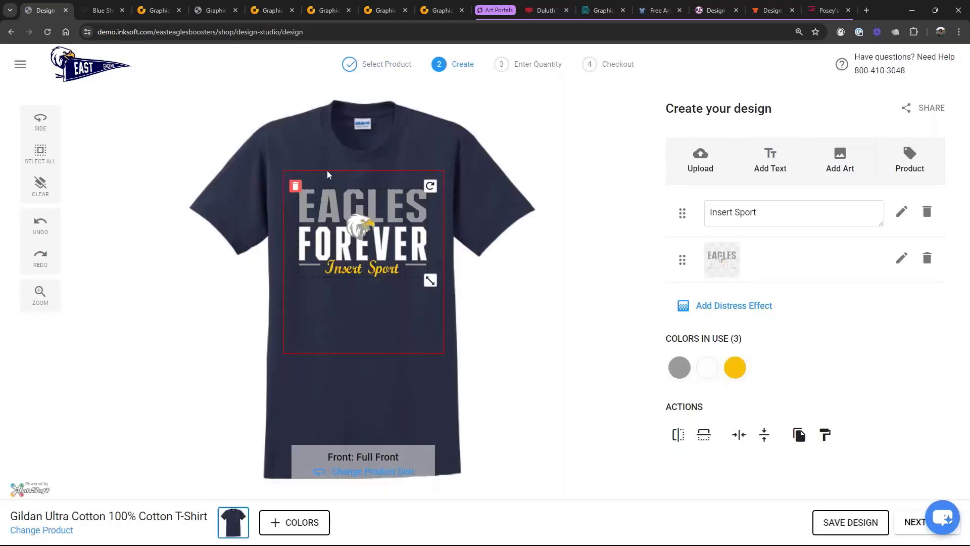
click(914, 522)
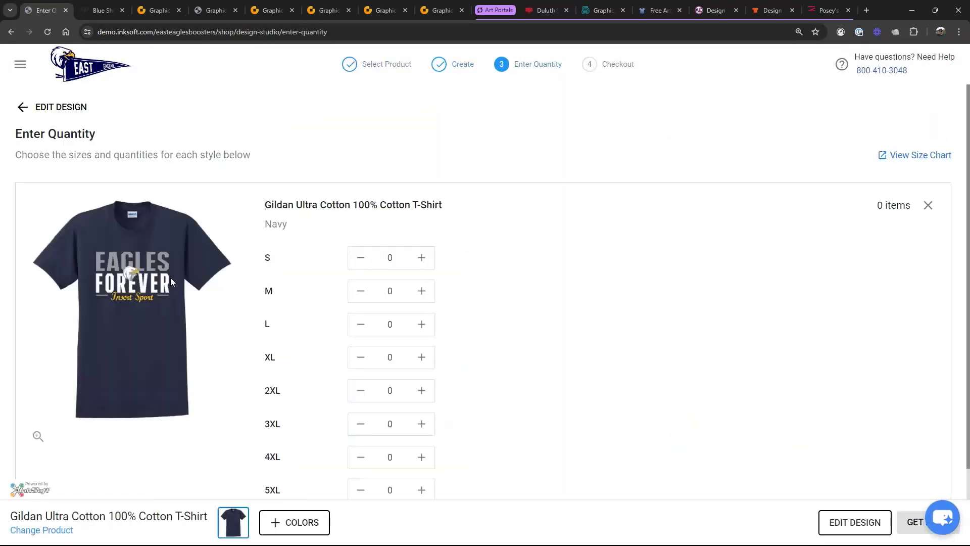
- Enlarge the navy Eagles Forever T-shirt preview, capture a screen snip of the shirt, and close the preview
click(171, 278)
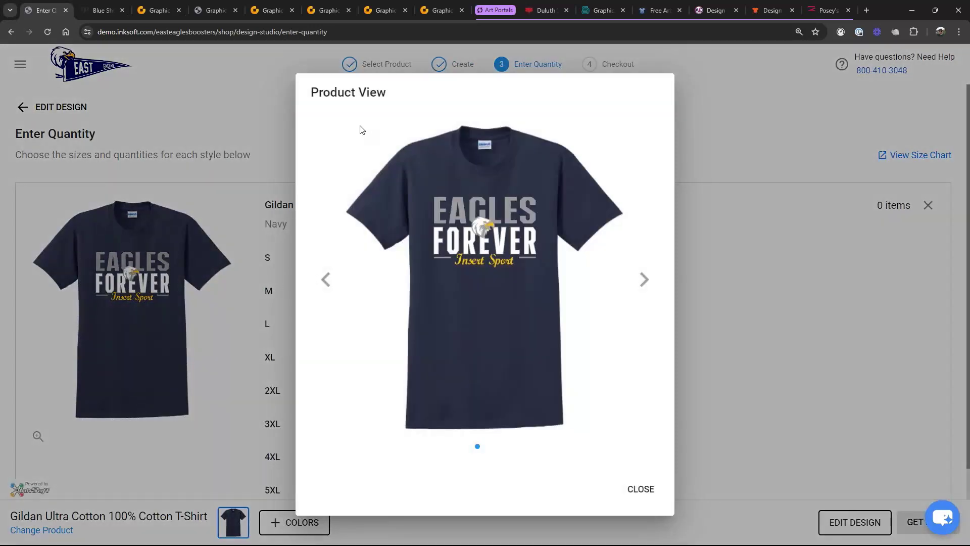
key(super+shift+s)
drag(343, 116, 630, 466)
click(637, 491)
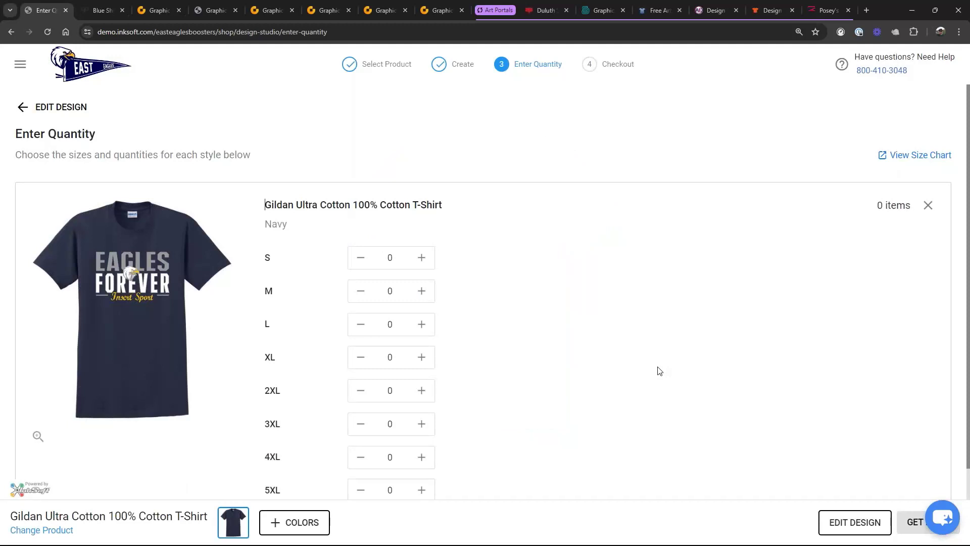
- Return to the storefront home page and open the East Eagles Snapback Trucker Cap in the design studio
click(47, 108)
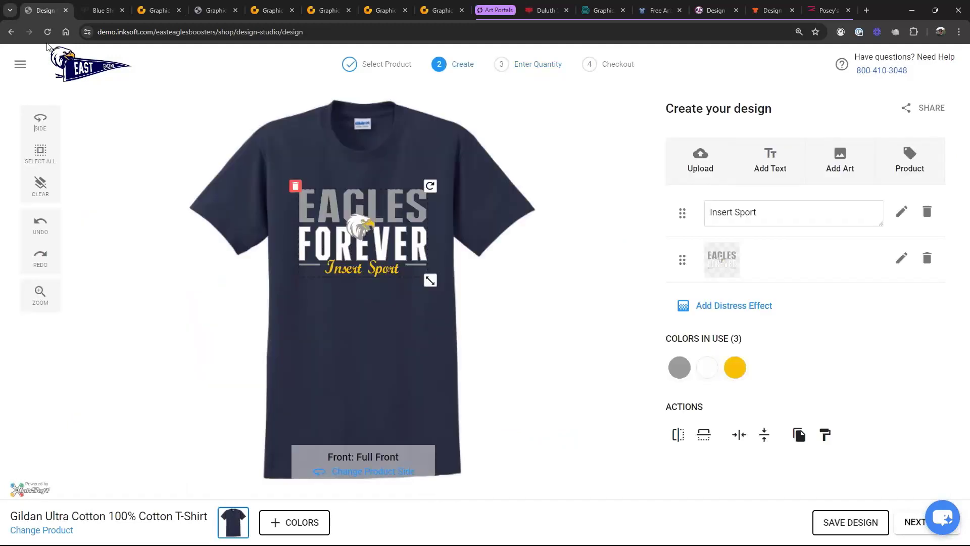
click(11, 32)
click(17, 33)
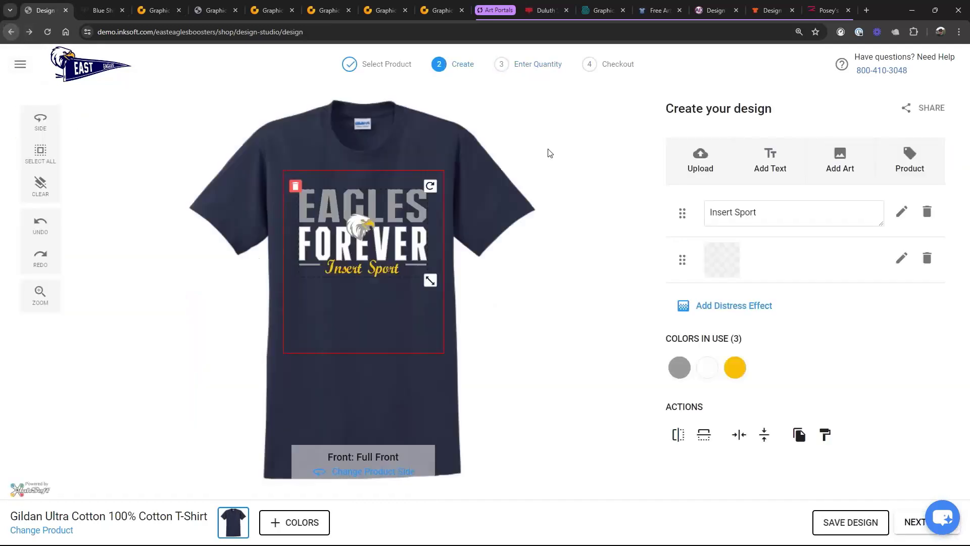
click(11, 32)
click(588, 342)
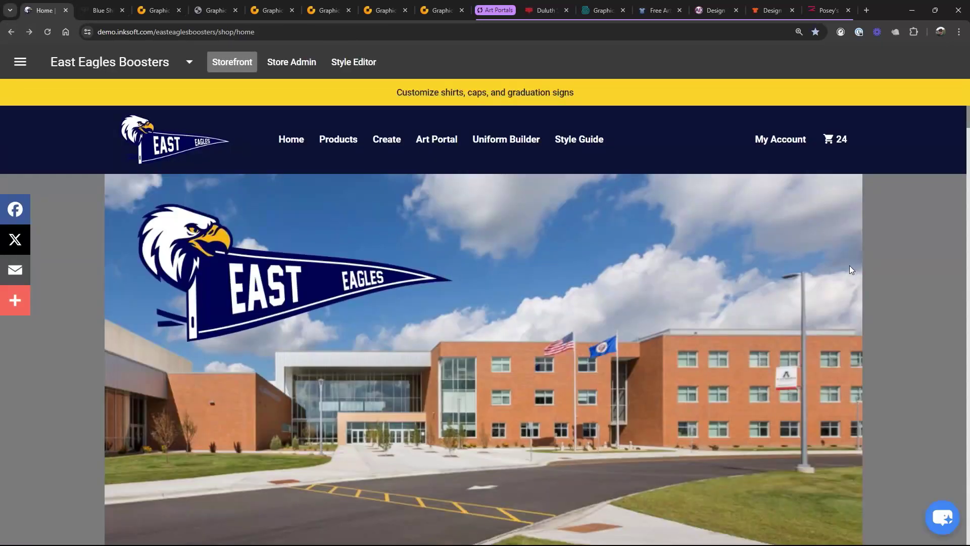
scroll(475, 322, down, 8)
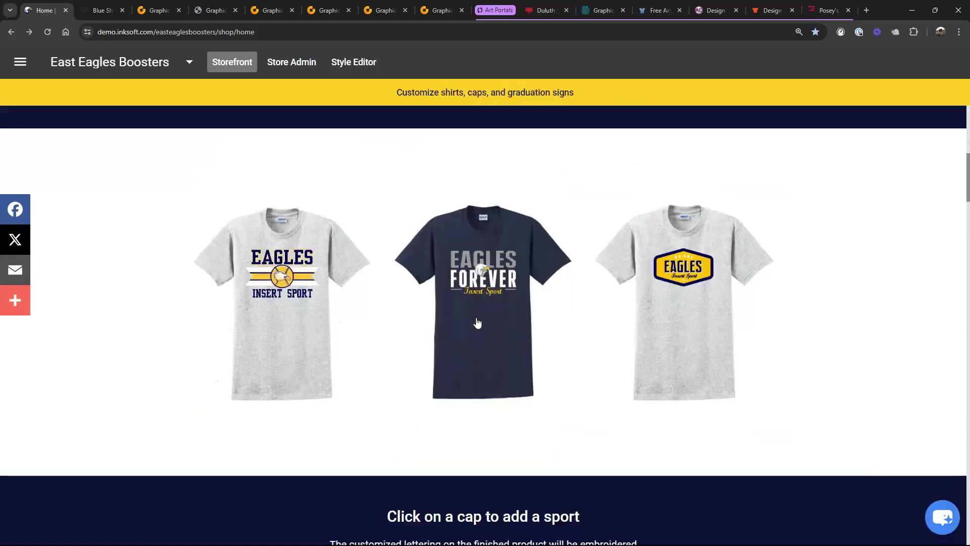
scroll(477, 323, down, 8)
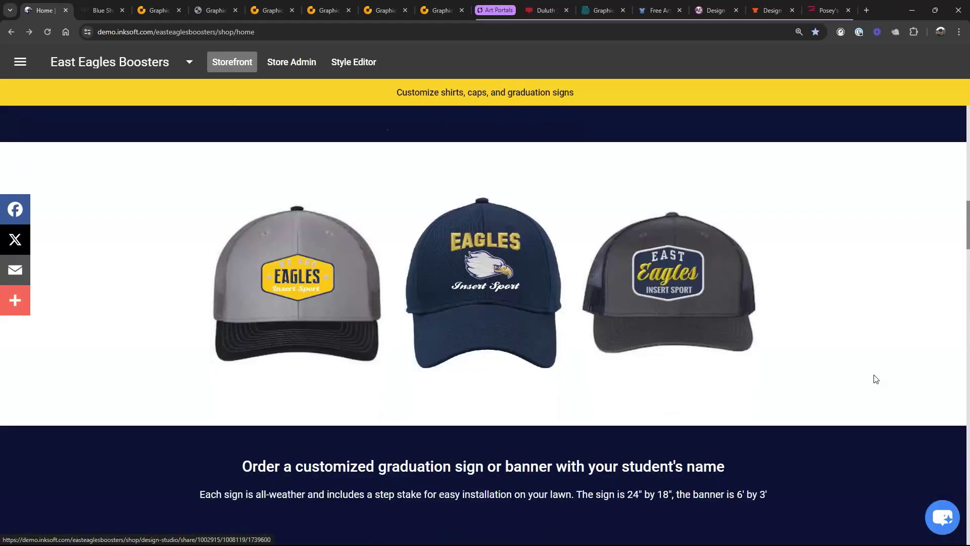
click(672, 280)
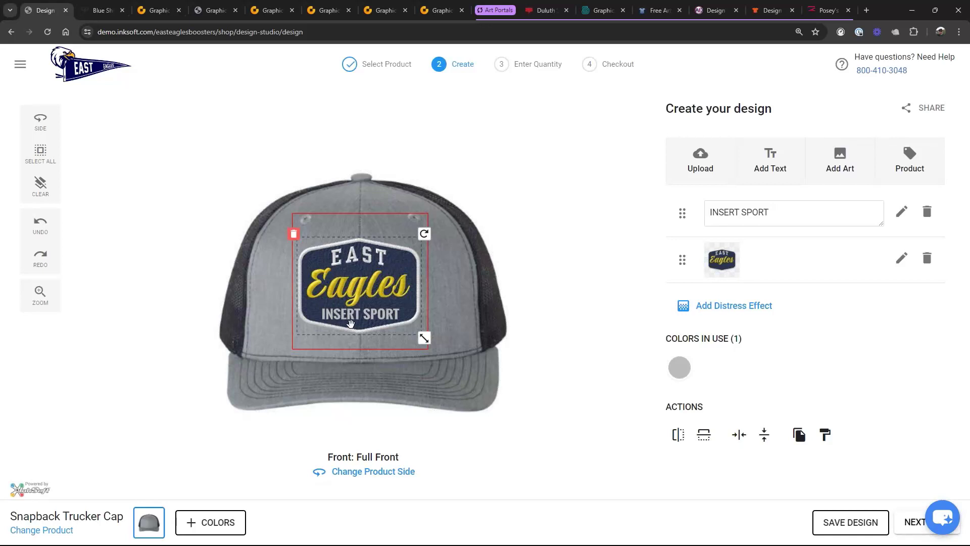
- Replace the cap's INSERT SPORT text with BASEBALL, enlarge it slightly within the patch, and deselect it
click(782, 208)
key(BackSpace)
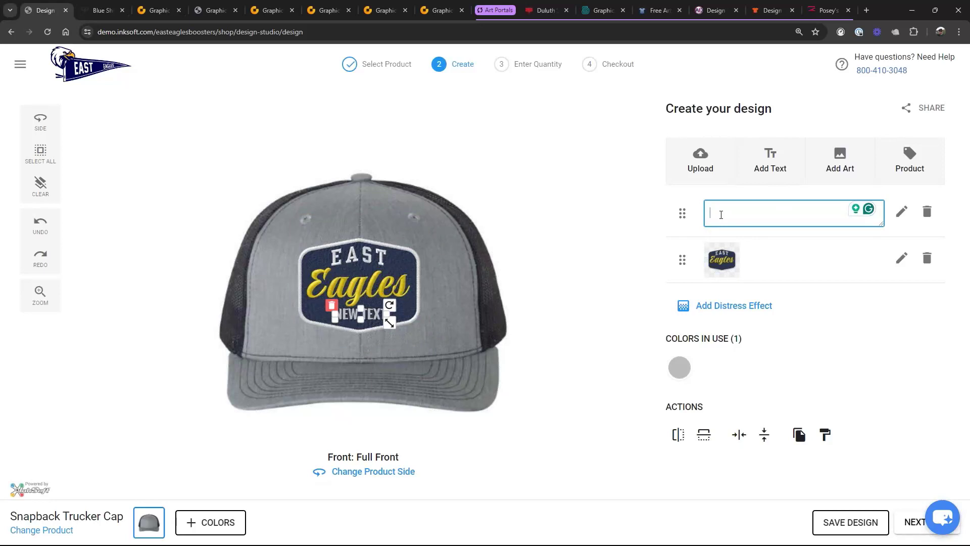
text(BASEBALL)
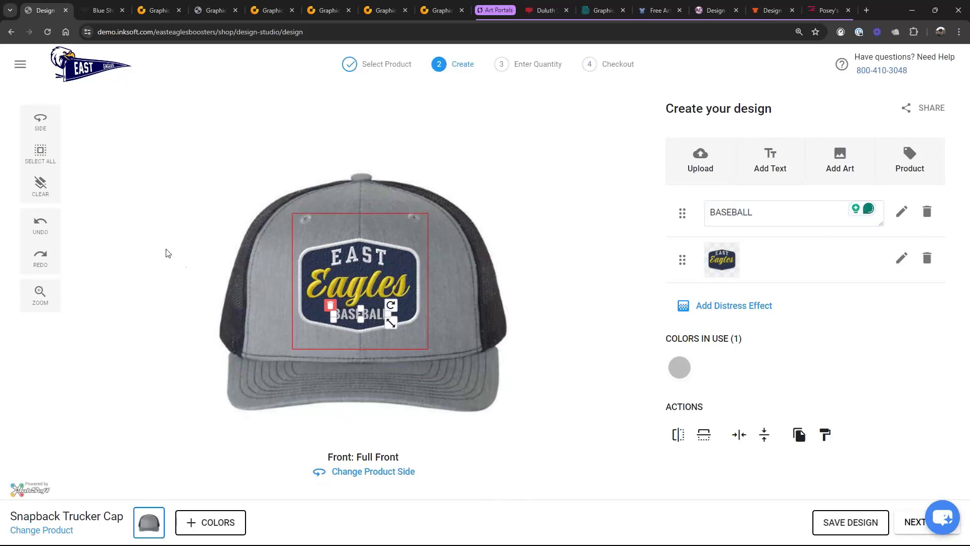
drag(390, 322, 394, 325)
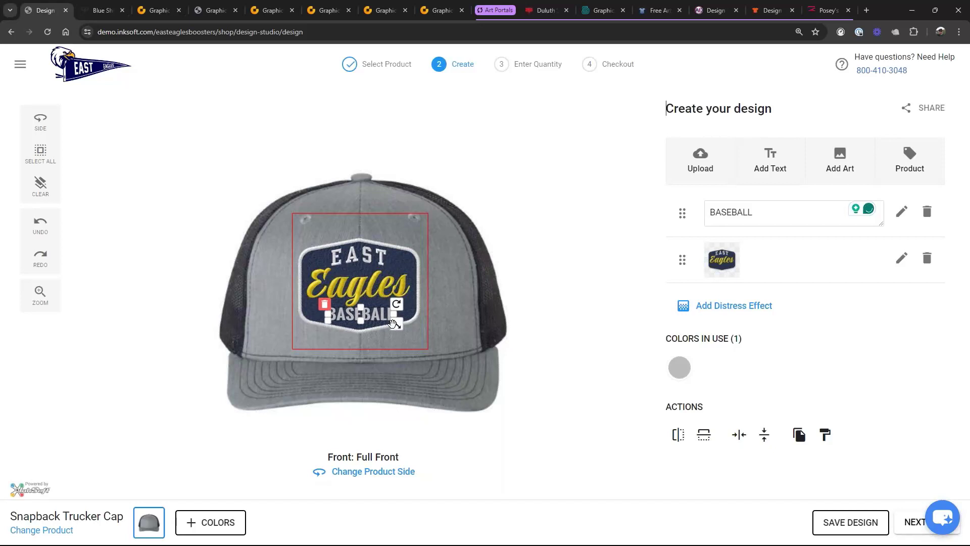
click(587, 220)
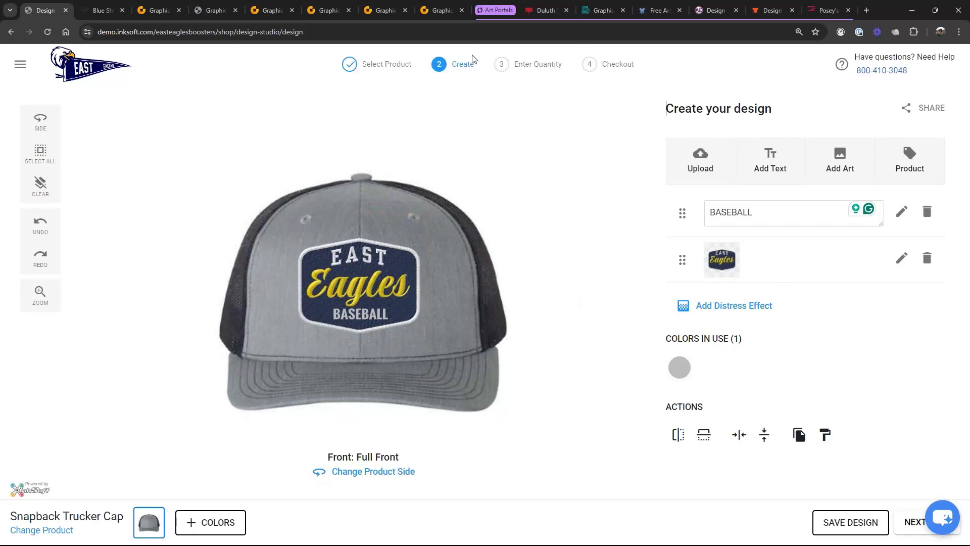
- Go back to the store's home page and open the 18 x 24 inch graduation sign in the design studio
click(20, 64)
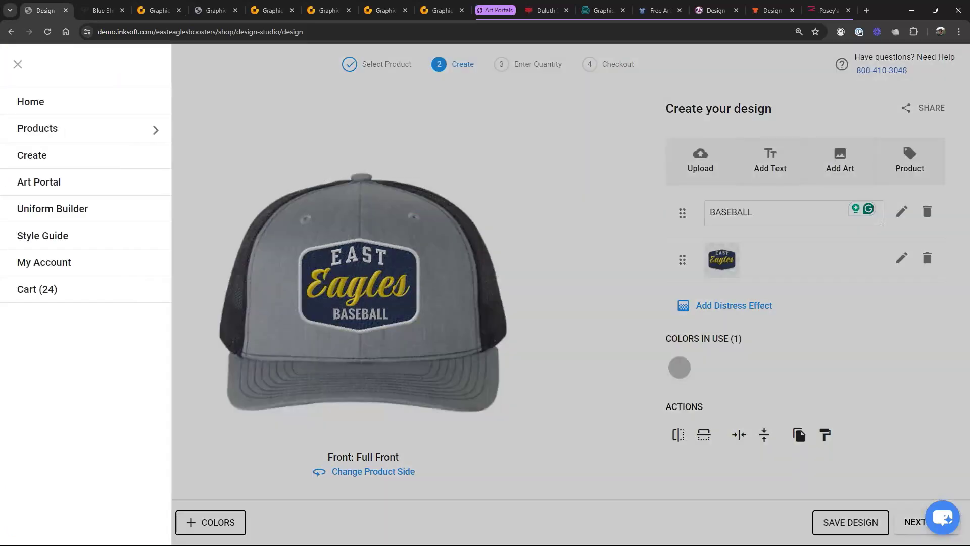
click(18, 65)
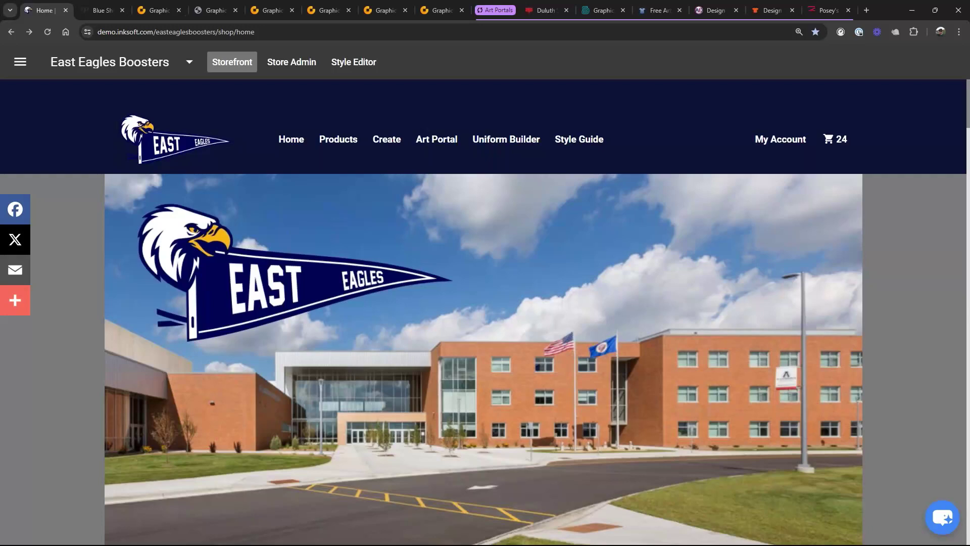
scroll(322, 339, down, 5)
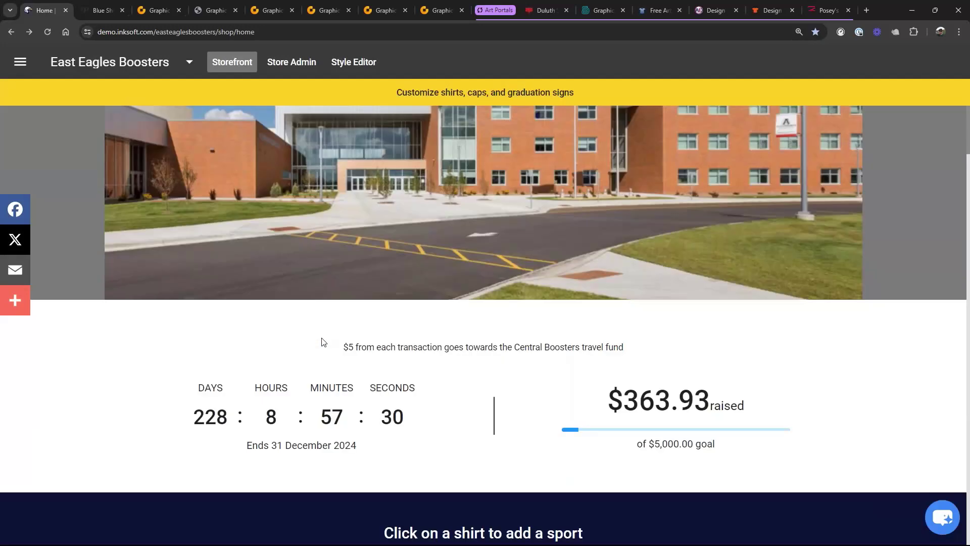
scroll(322, 340, down, 20)
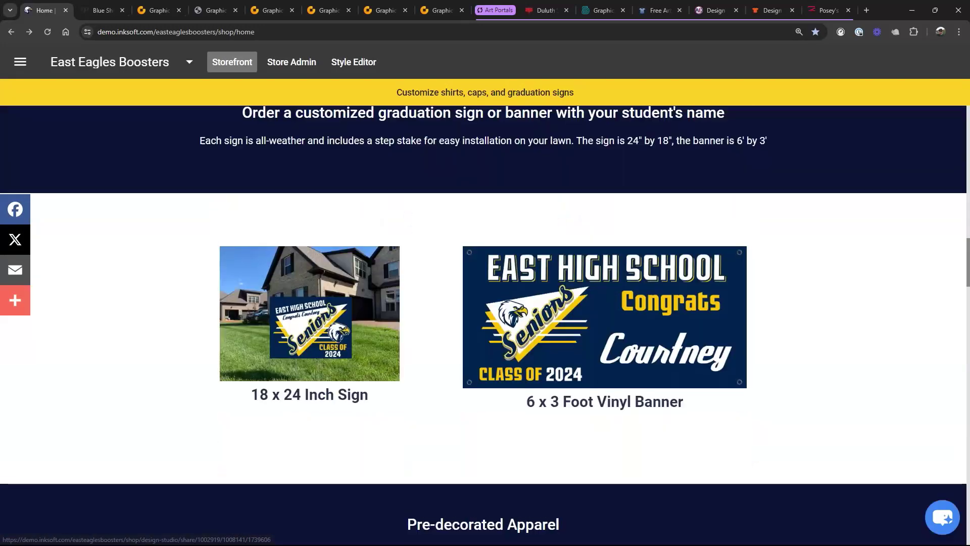
scroll(321, 339, down, 1)
click(313, 276)
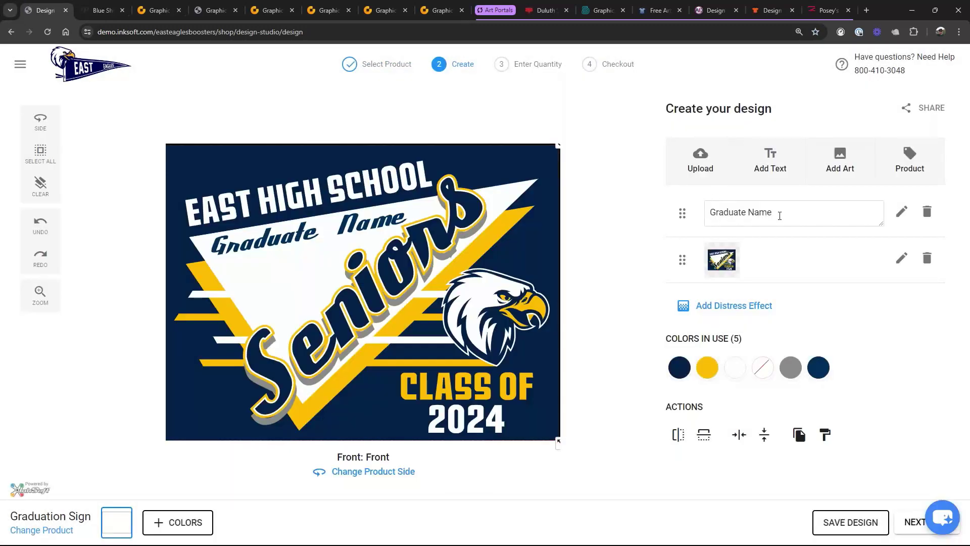
- Replace the sign's Graduate Name placeholder with the student's first name, move it lower inside the white triangle, and correct its spelling
click(780, 213)
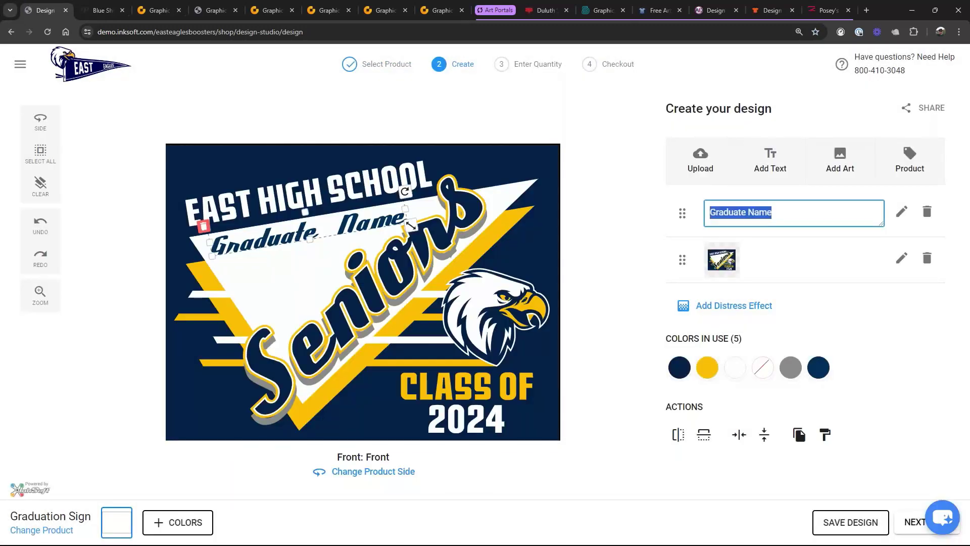
text(Courteny)
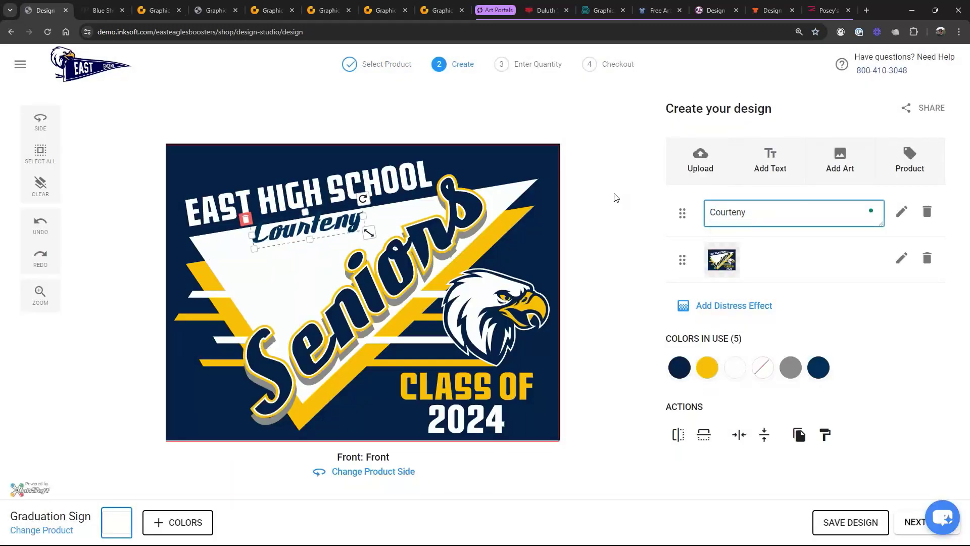
drag(316, 226, 292, 245)
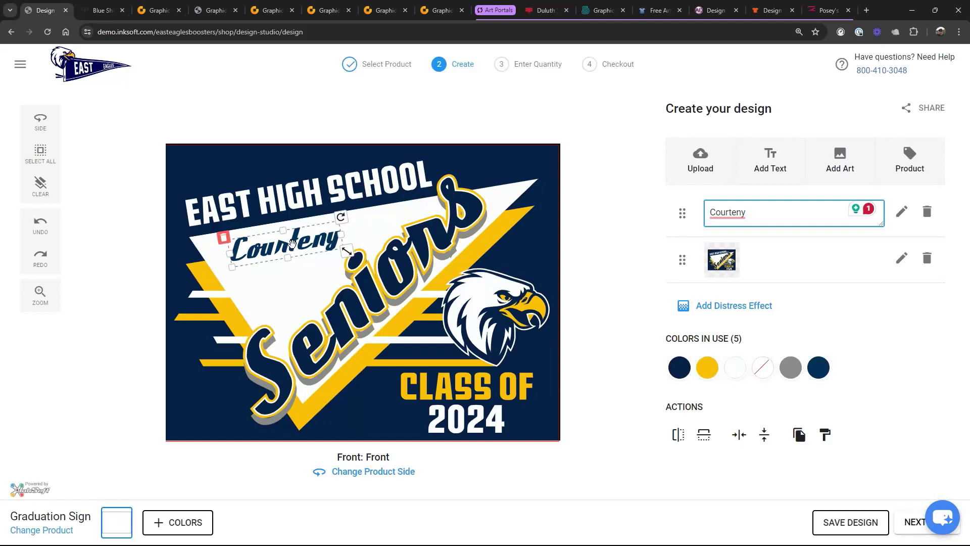
key(BackSpace)
key(BackSpace)
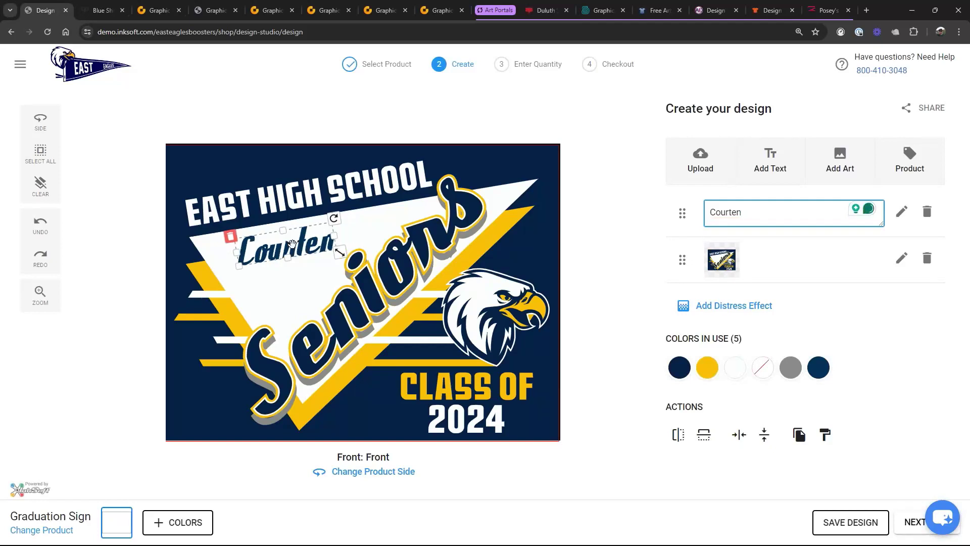